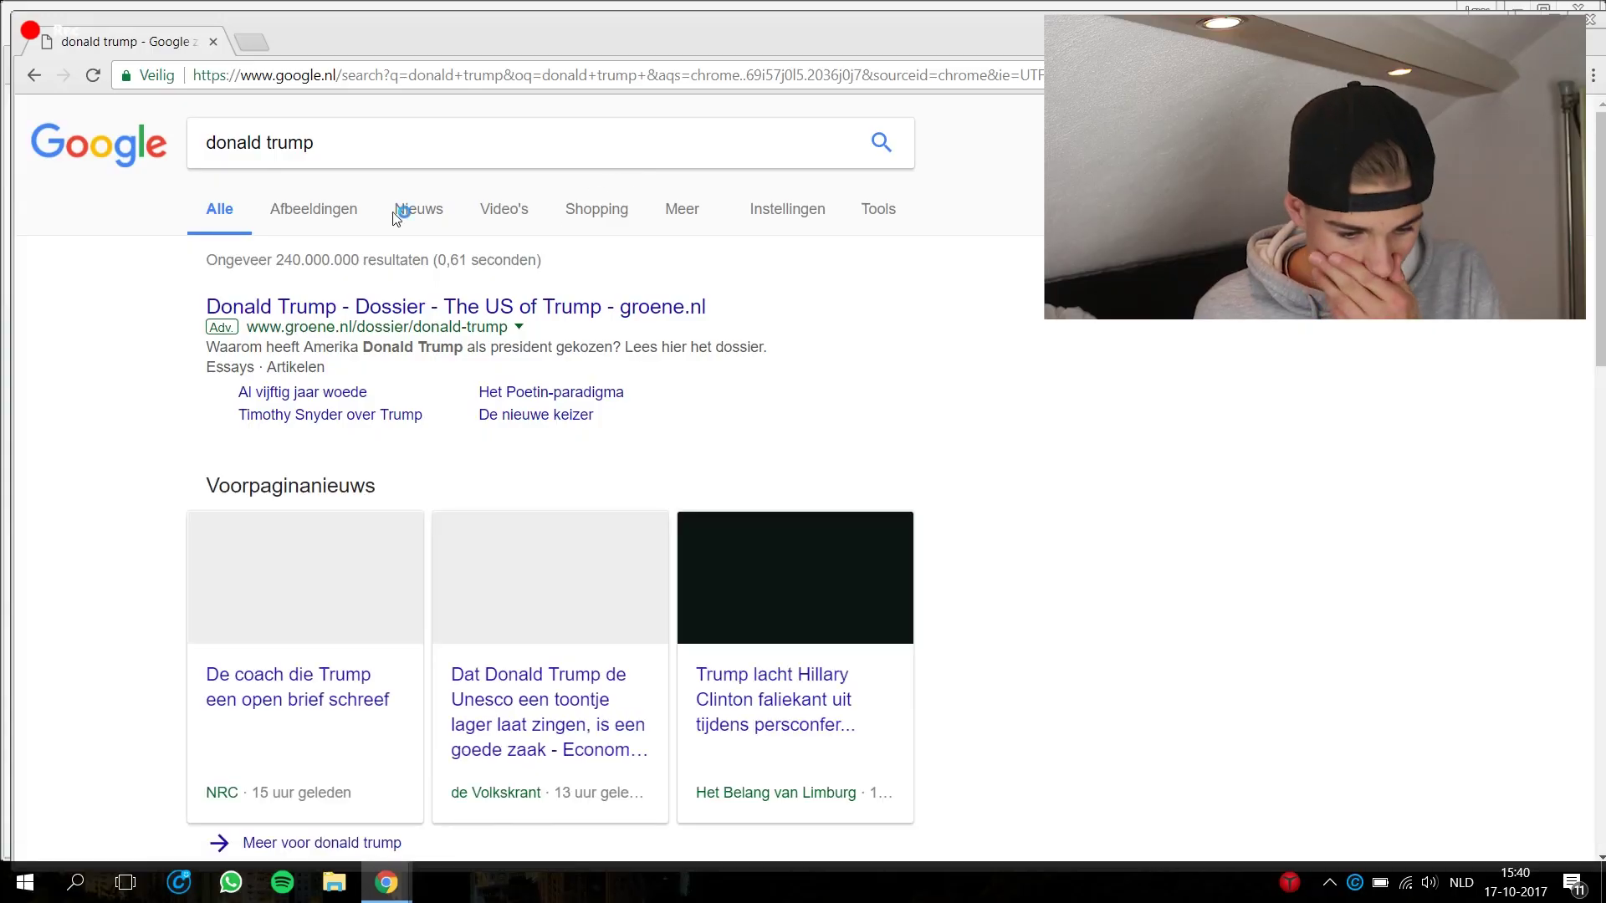
- Switch the Google results to images and copy the smiling man's portrait
{"action": "left_click", "coordinate": [354, 219]}
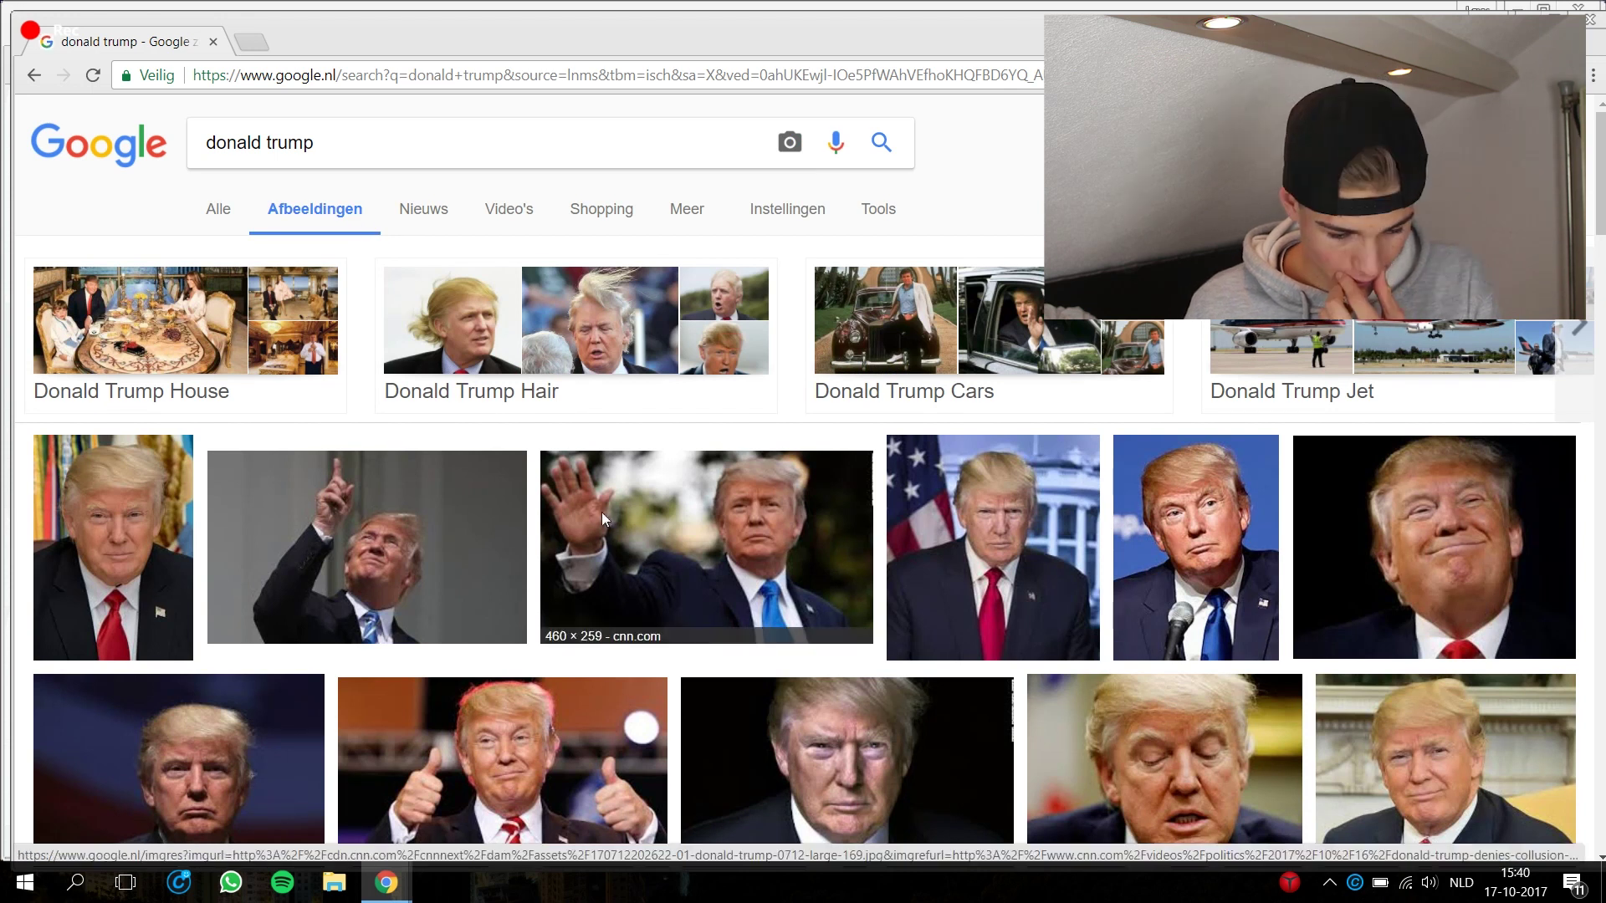
{"action": "left_click", "coordinate": [602, 517]}
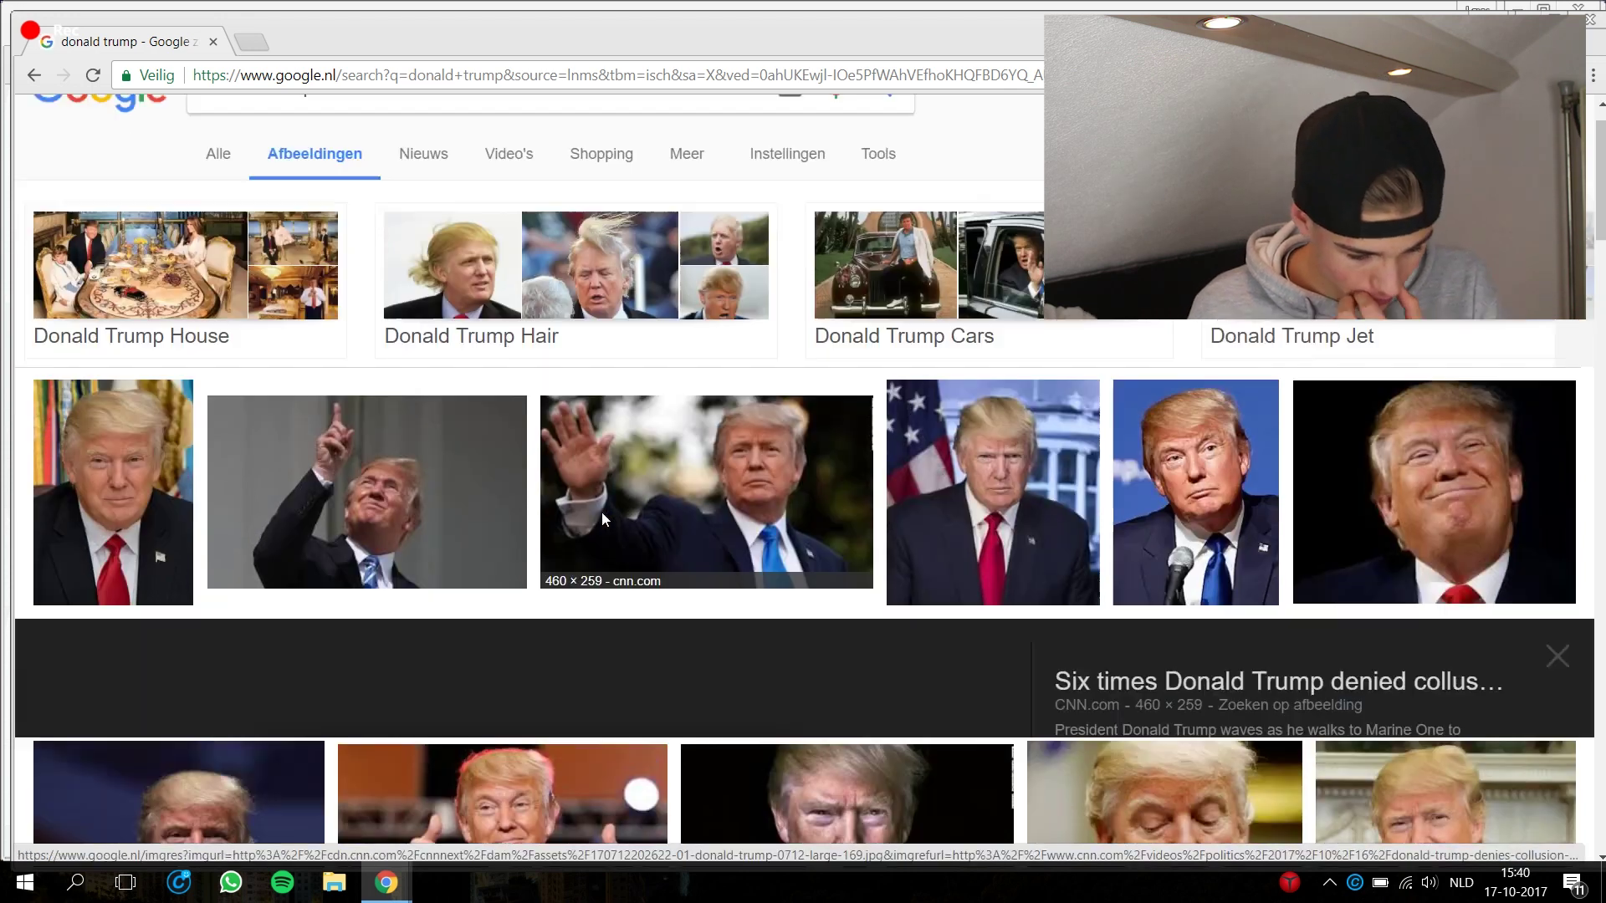
{"action": "scroll", "coordinate": [1010, 267], "scroll_direction": "up", "scroll_amount": 1}
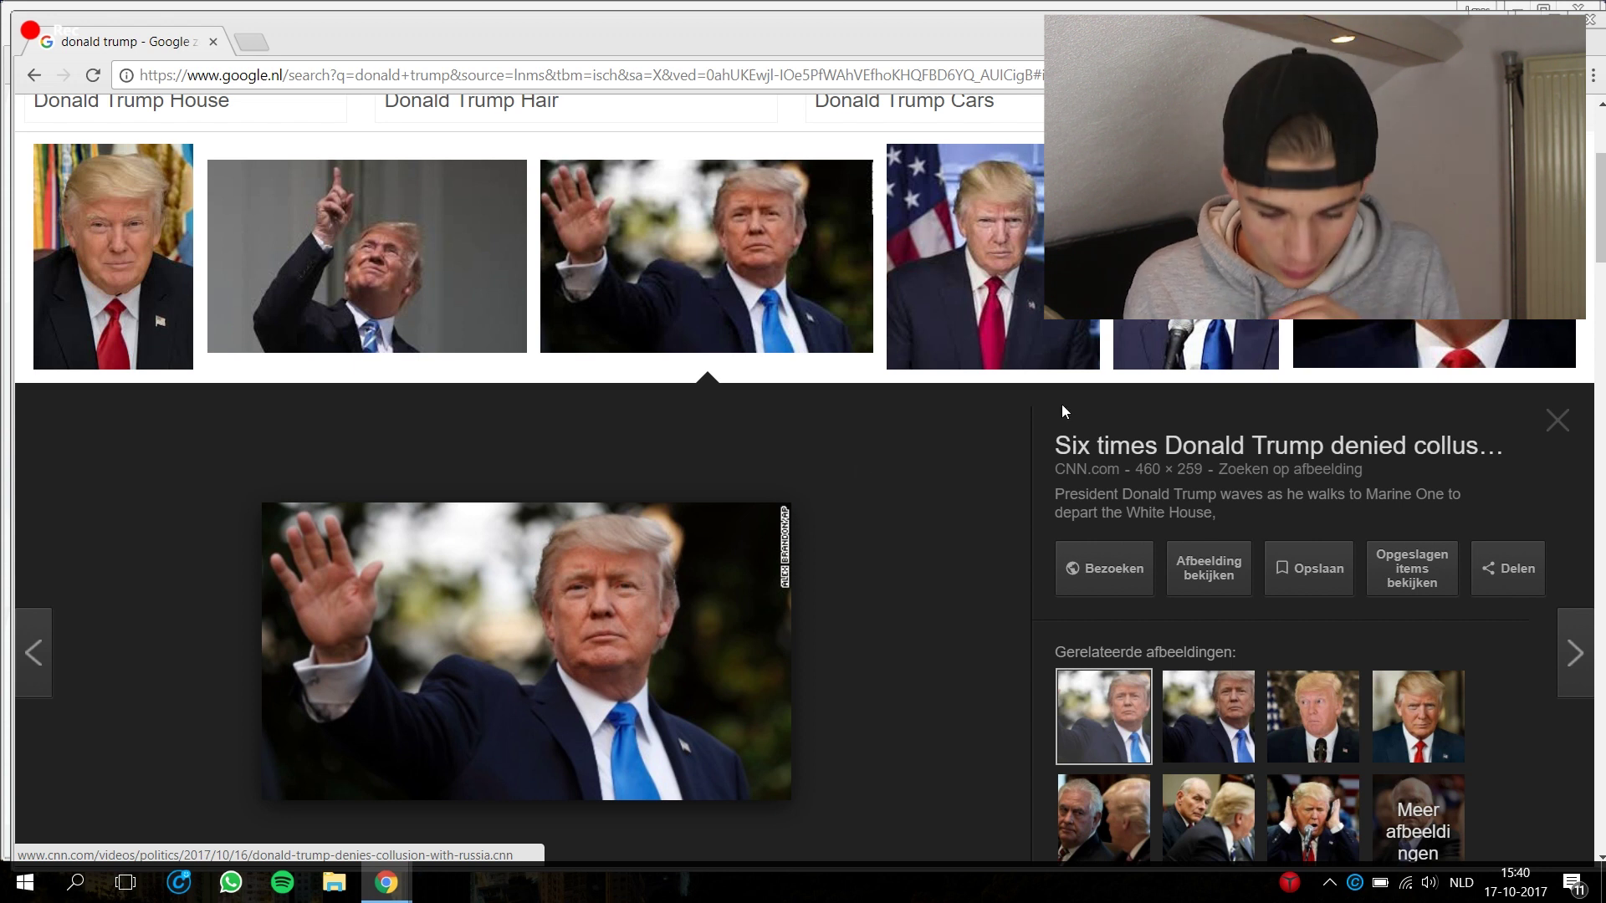
{"action": "left_click", "coordinate": [971, 284]}
{"action": "key", "text": "Right"}
{"action": "right_click", "coordinate": [609, 555]}
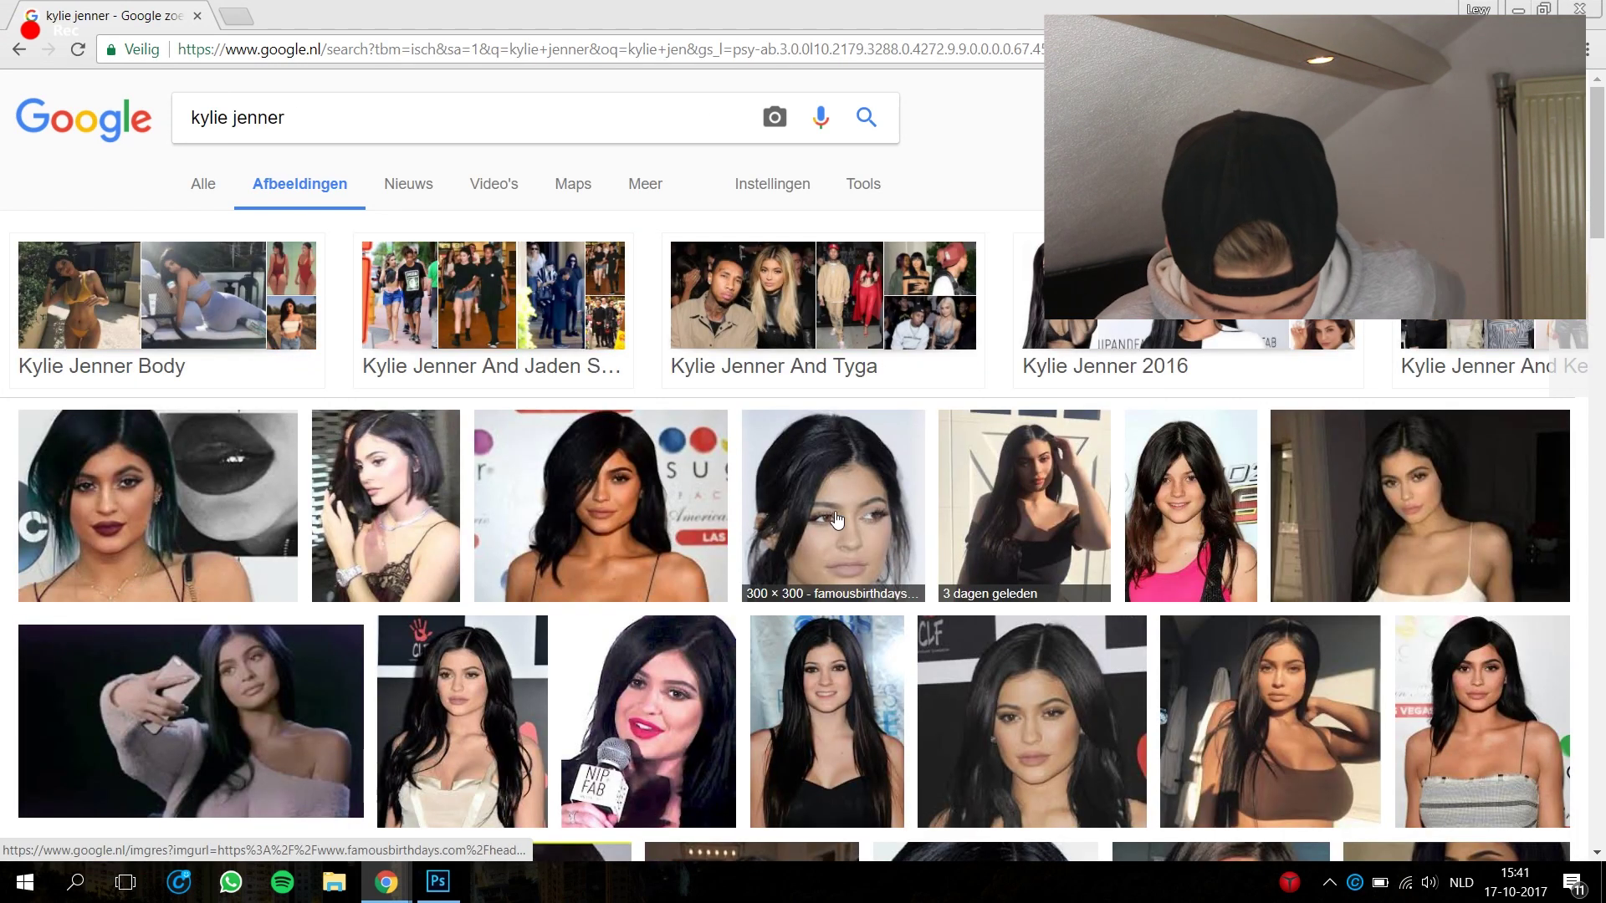
- Browse the results and copy the selfie of the woman in the purple sweater
{"action": "scroll", "coordinate": [837, 520], "scroll_direction": "down", "scroll_amount": 1}
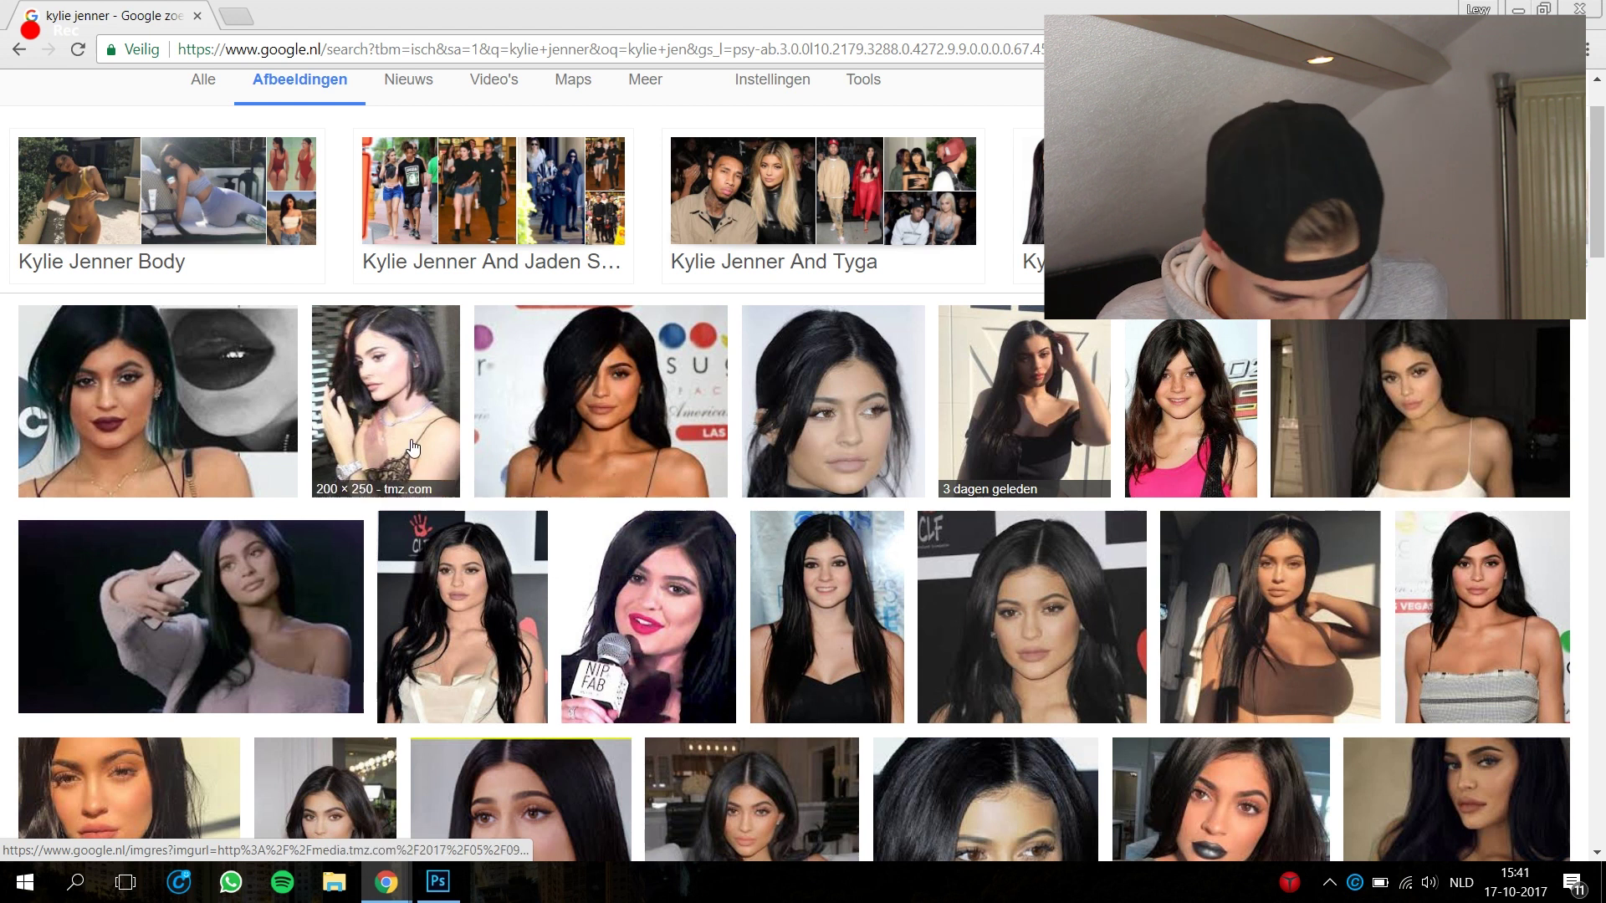
{"action": "left_click", "coordinate": [171, 405]}
{"action": "left_click", "coordinate": [711, 188]}
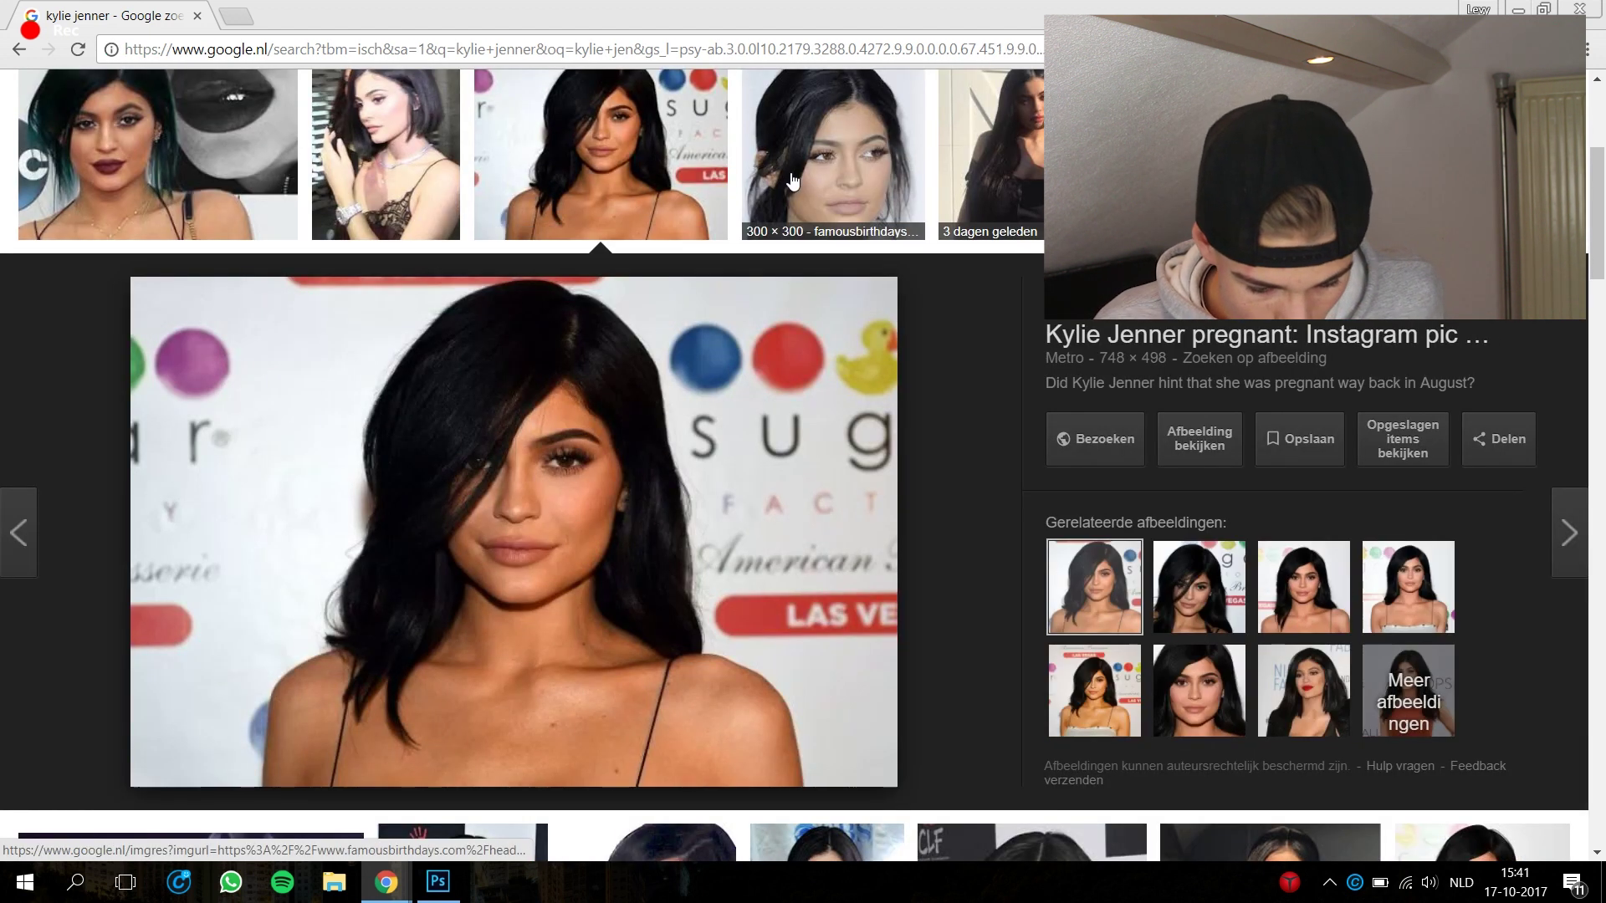
{"action": "left_click", "coordinate": [817, 147]}
{"action": "left_click", "coordinate": [979, 150]}
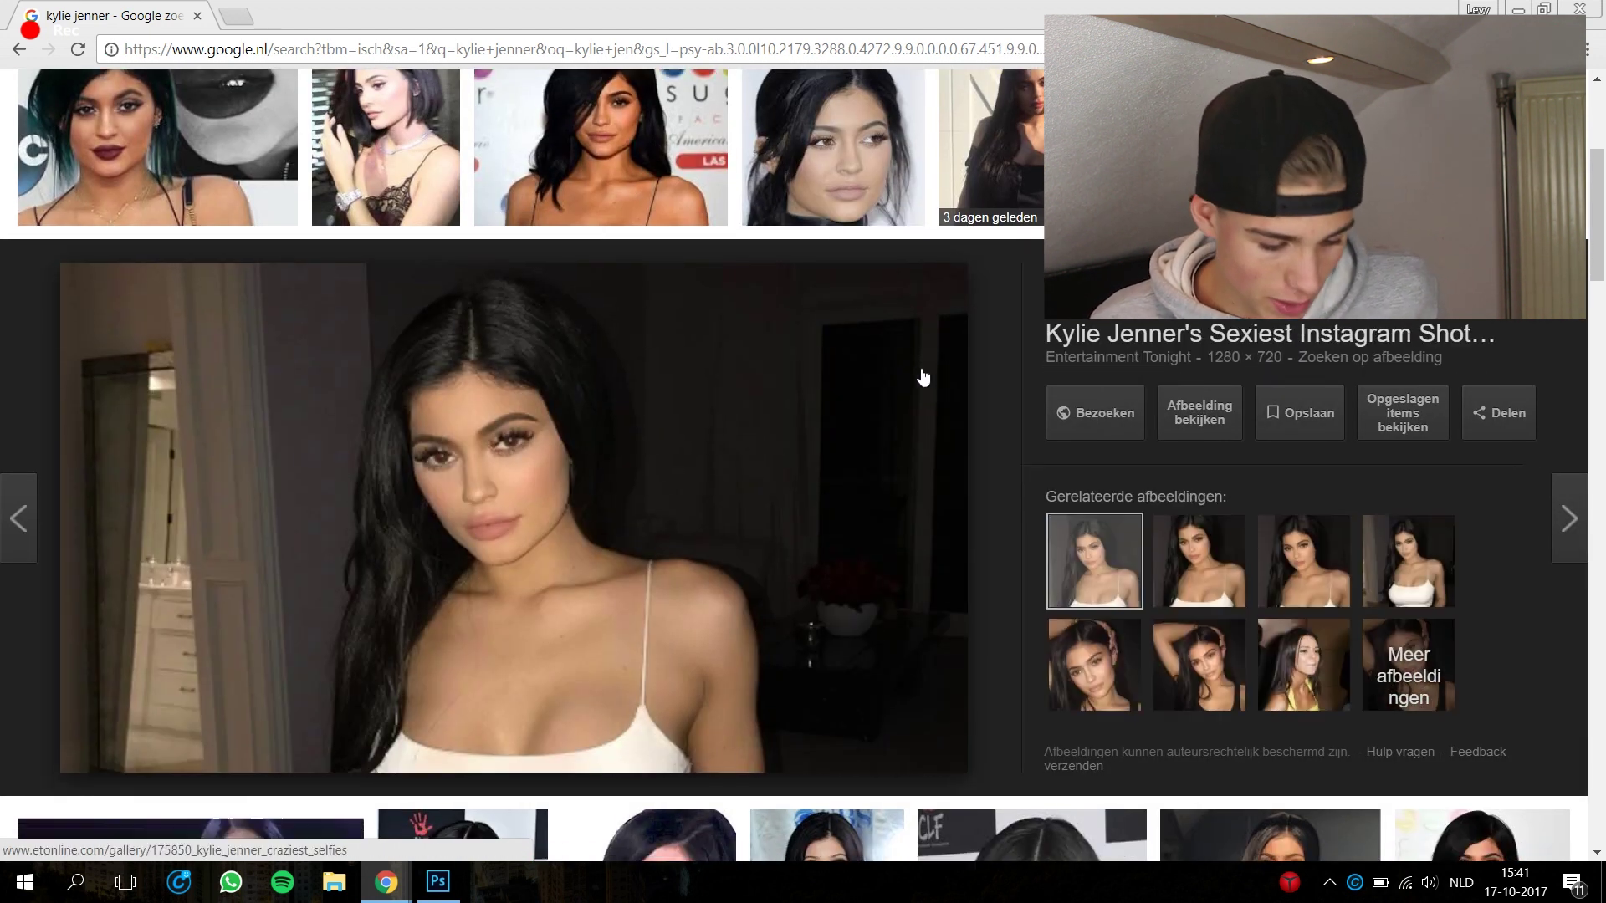
{"action": "scroll", "coordinate": [928, 374], "scroll_direction": "down", "scroll_amount": 6}
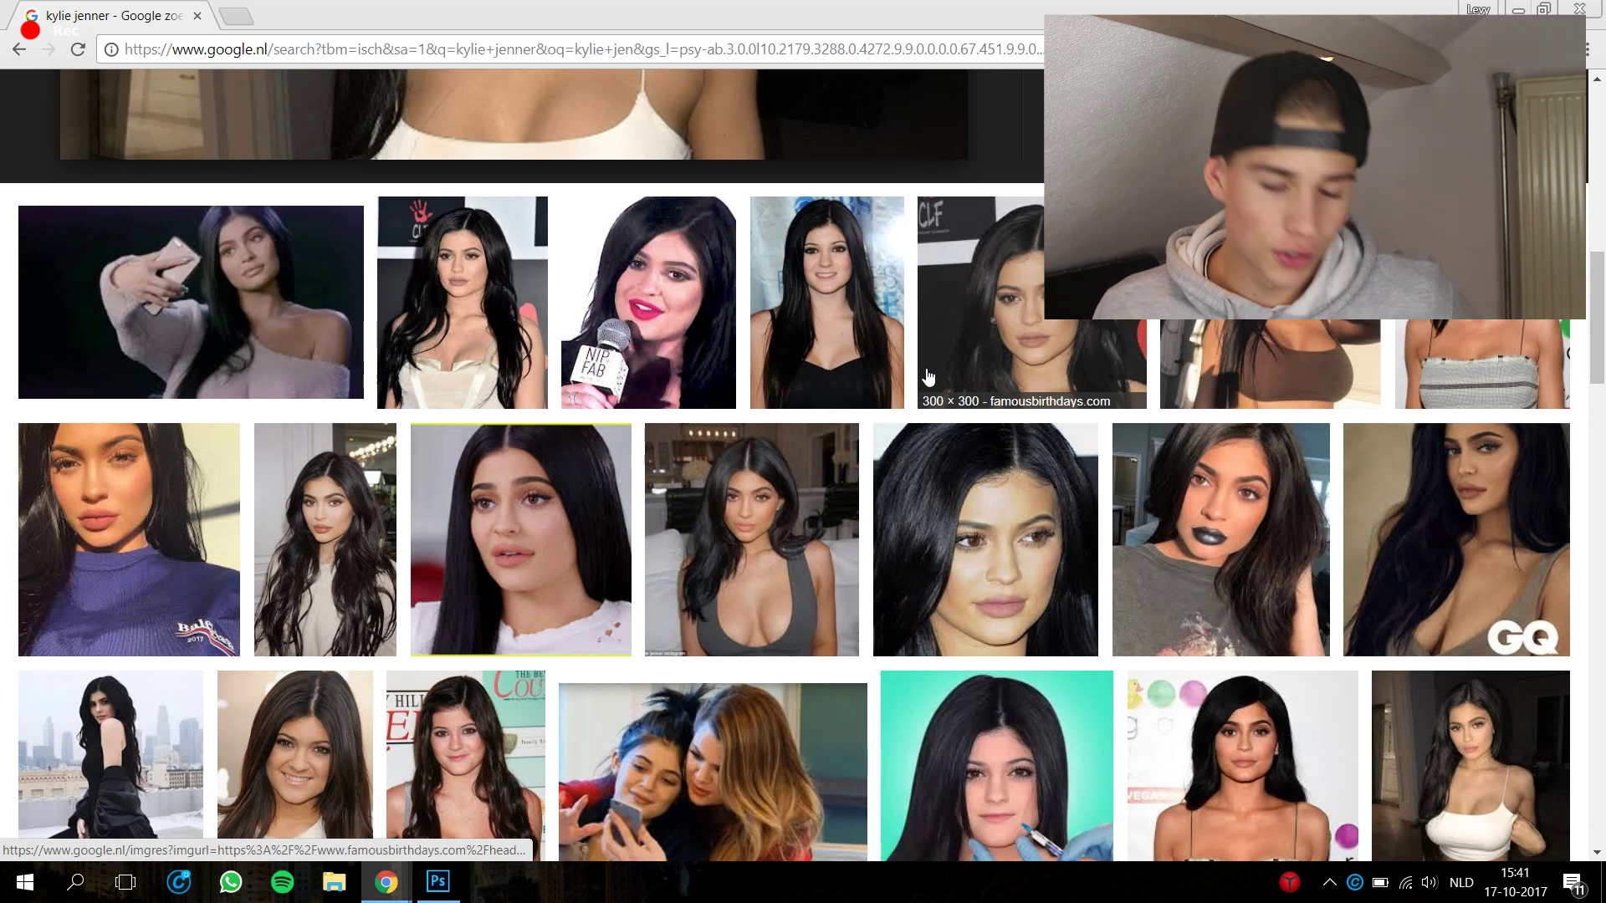
{"action": "left_click", "coordinate": [534, 497]}
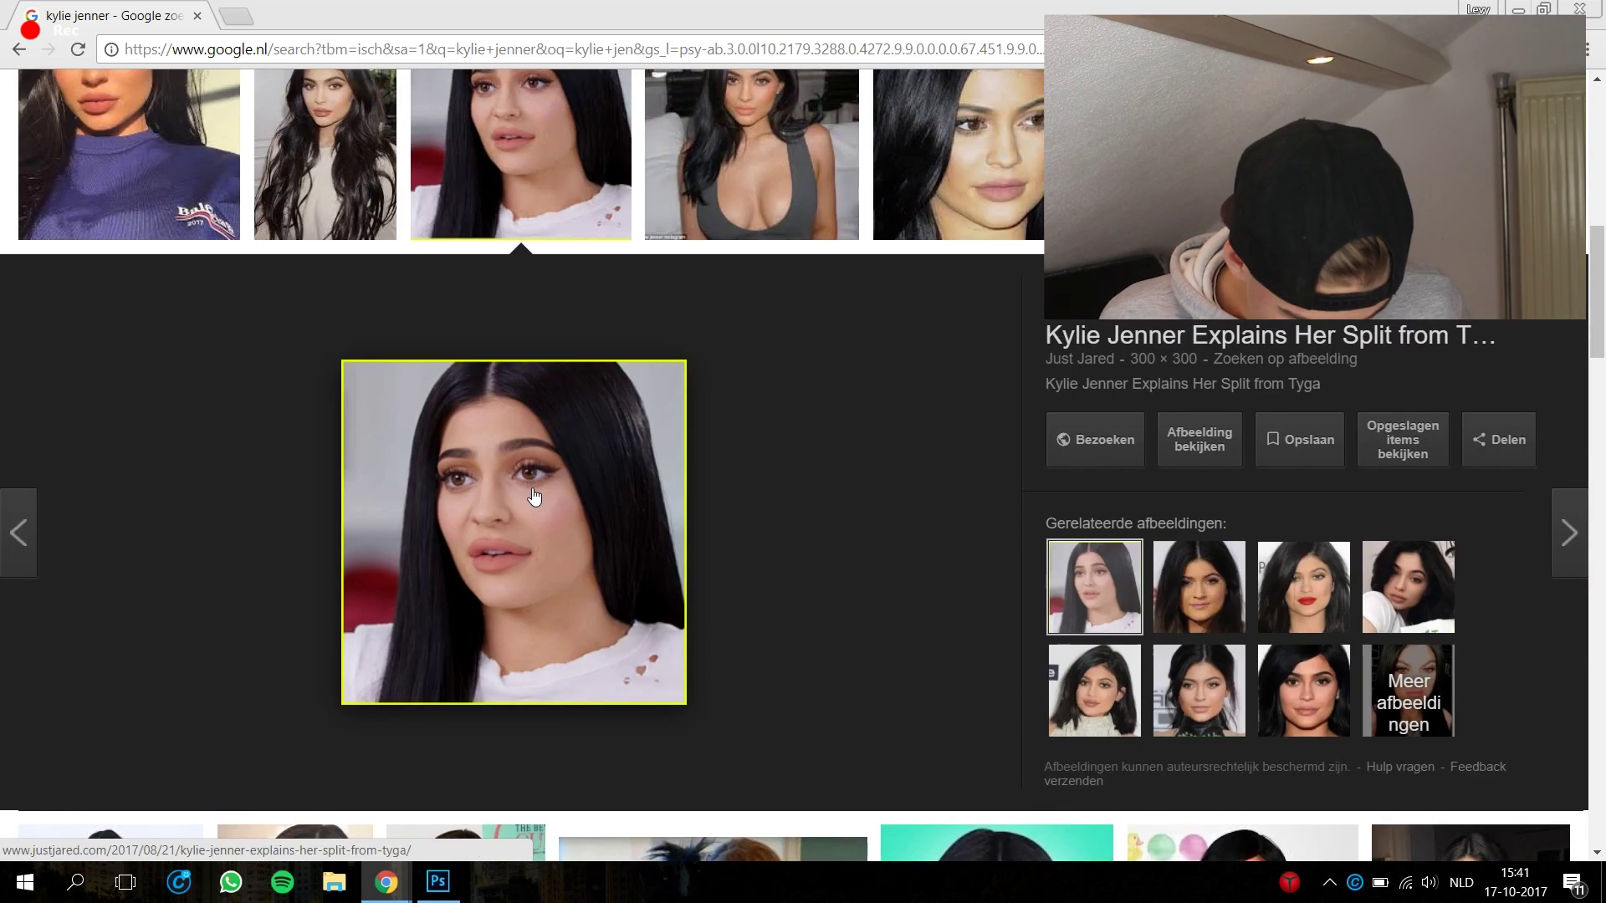
{"action": "scroll", "coordinate": [567, 459], "scroll_direction": "up", "scroll_amount": 1}
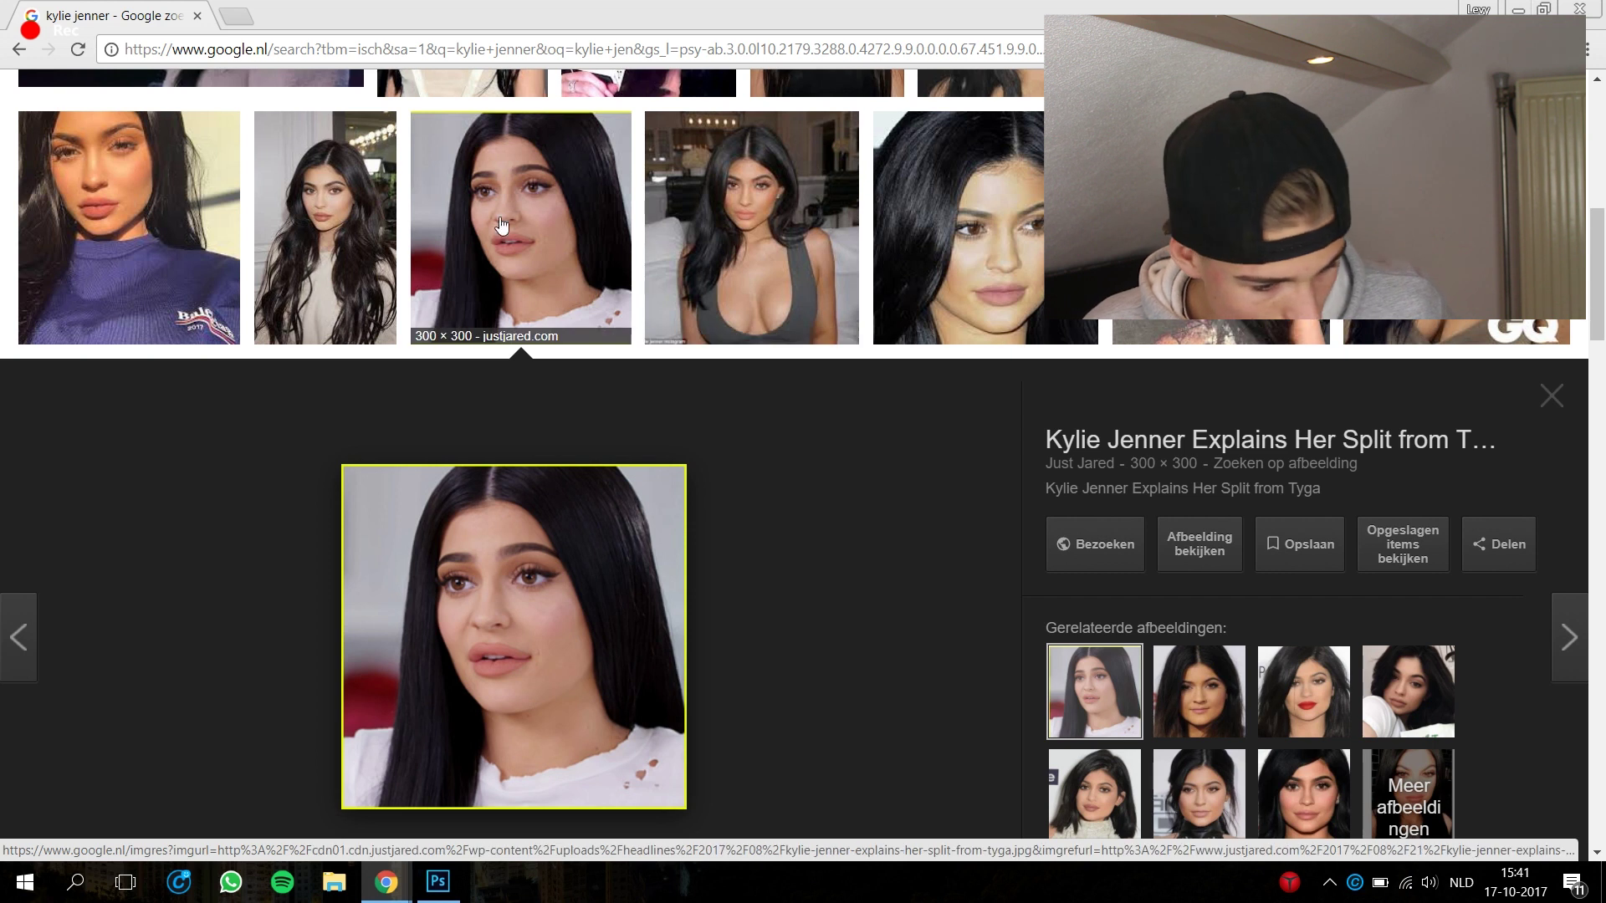
{"action": "left_click", "coordinate": [101, 322]}
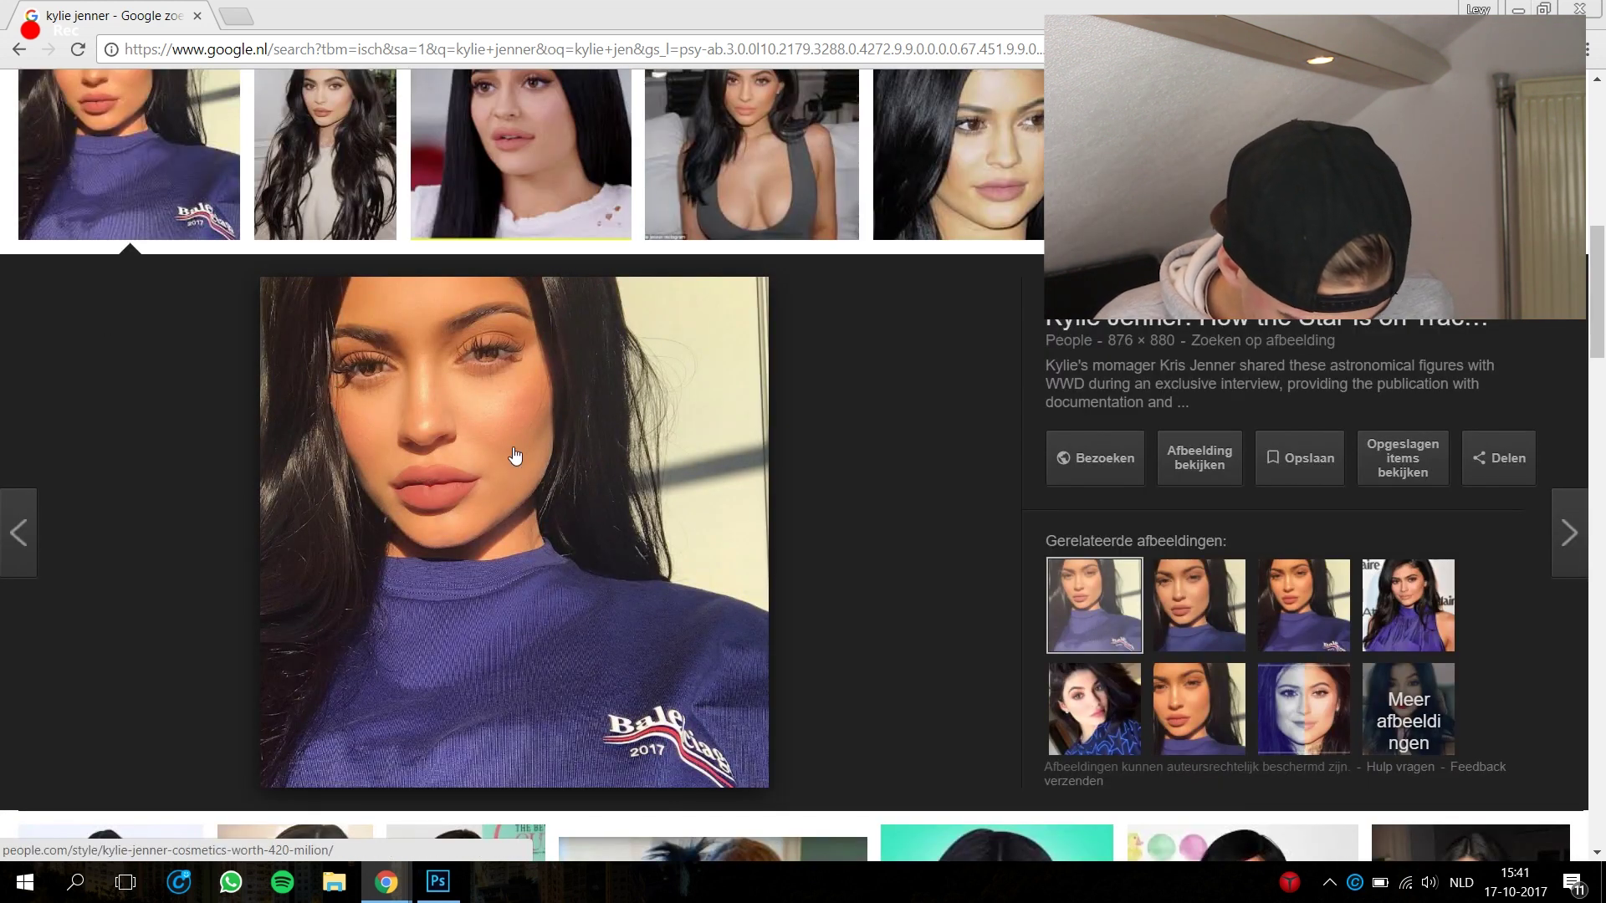
{"action": "right_click", "coordinate": [515, 456]}
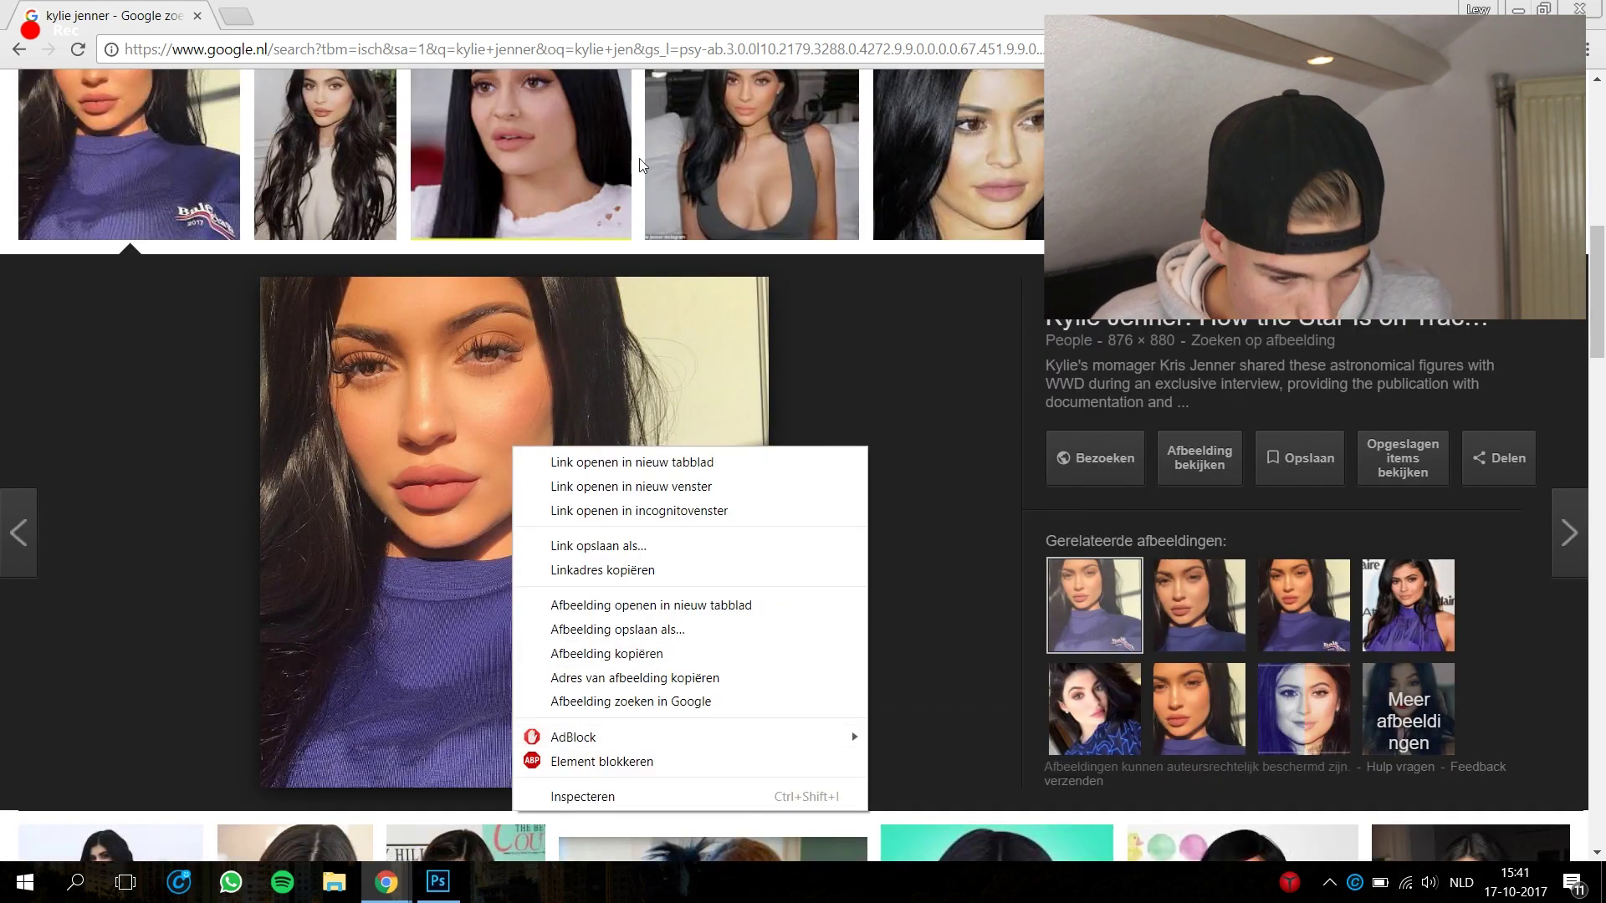
- In a new tab, search images of the vlogger and preview his grey-sweater photo
{"action": "key", "text": "ctrl+t"}
{"action": "type", "text": "kort"}
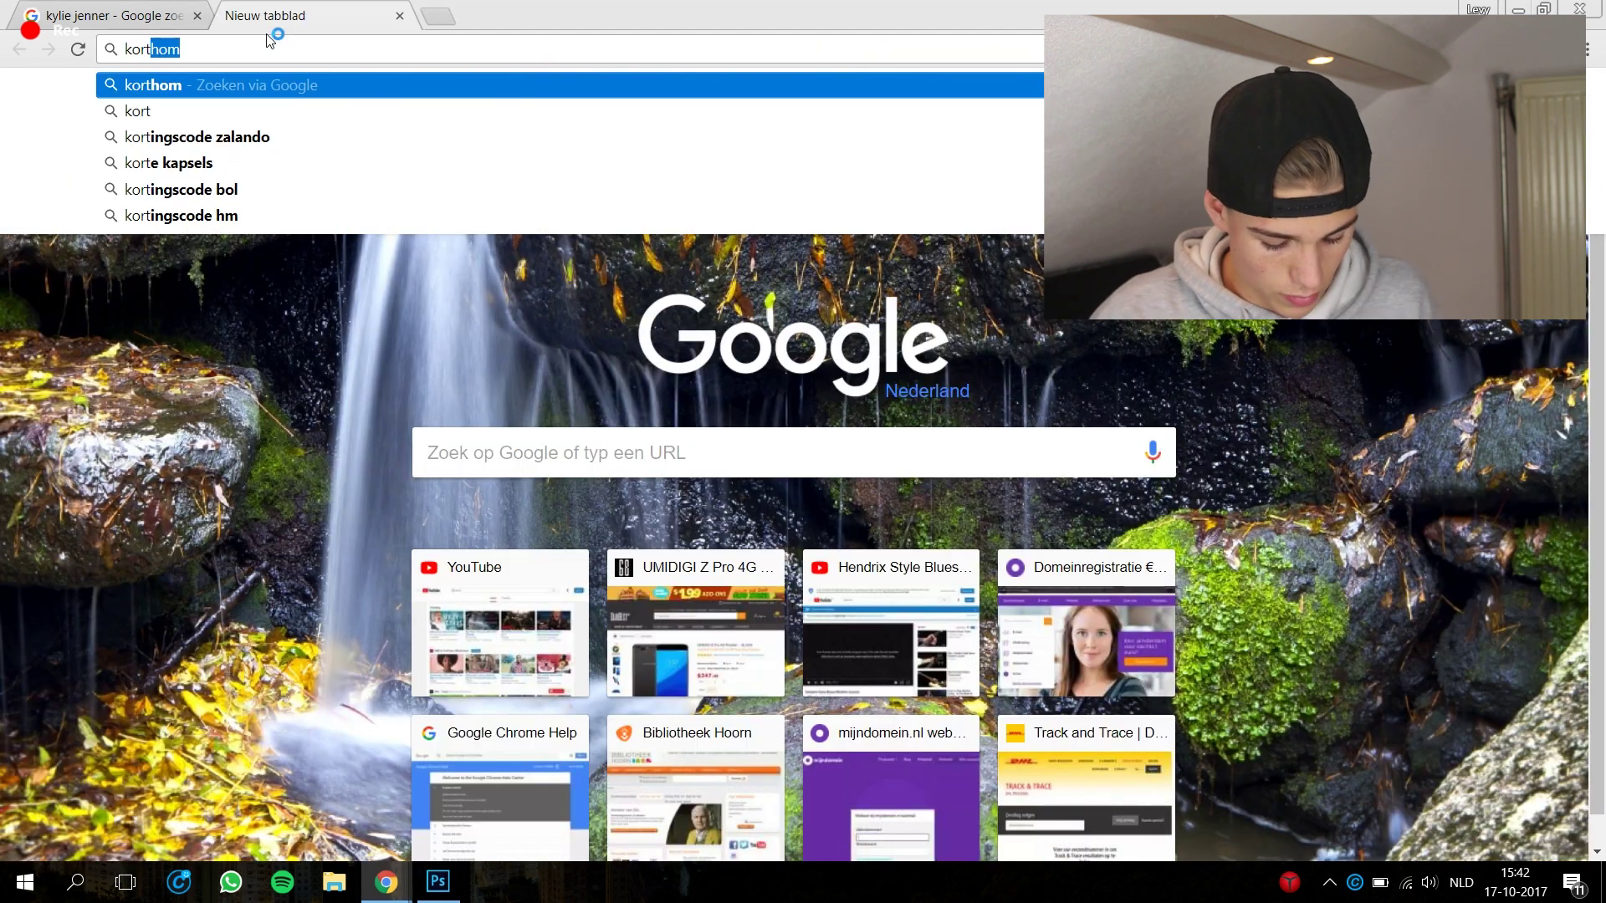
{"action": "type", "text": "hom"}
{"action": "key", "text": "Return"}
{"action": "left_click", "coordinate": [287, 189]}
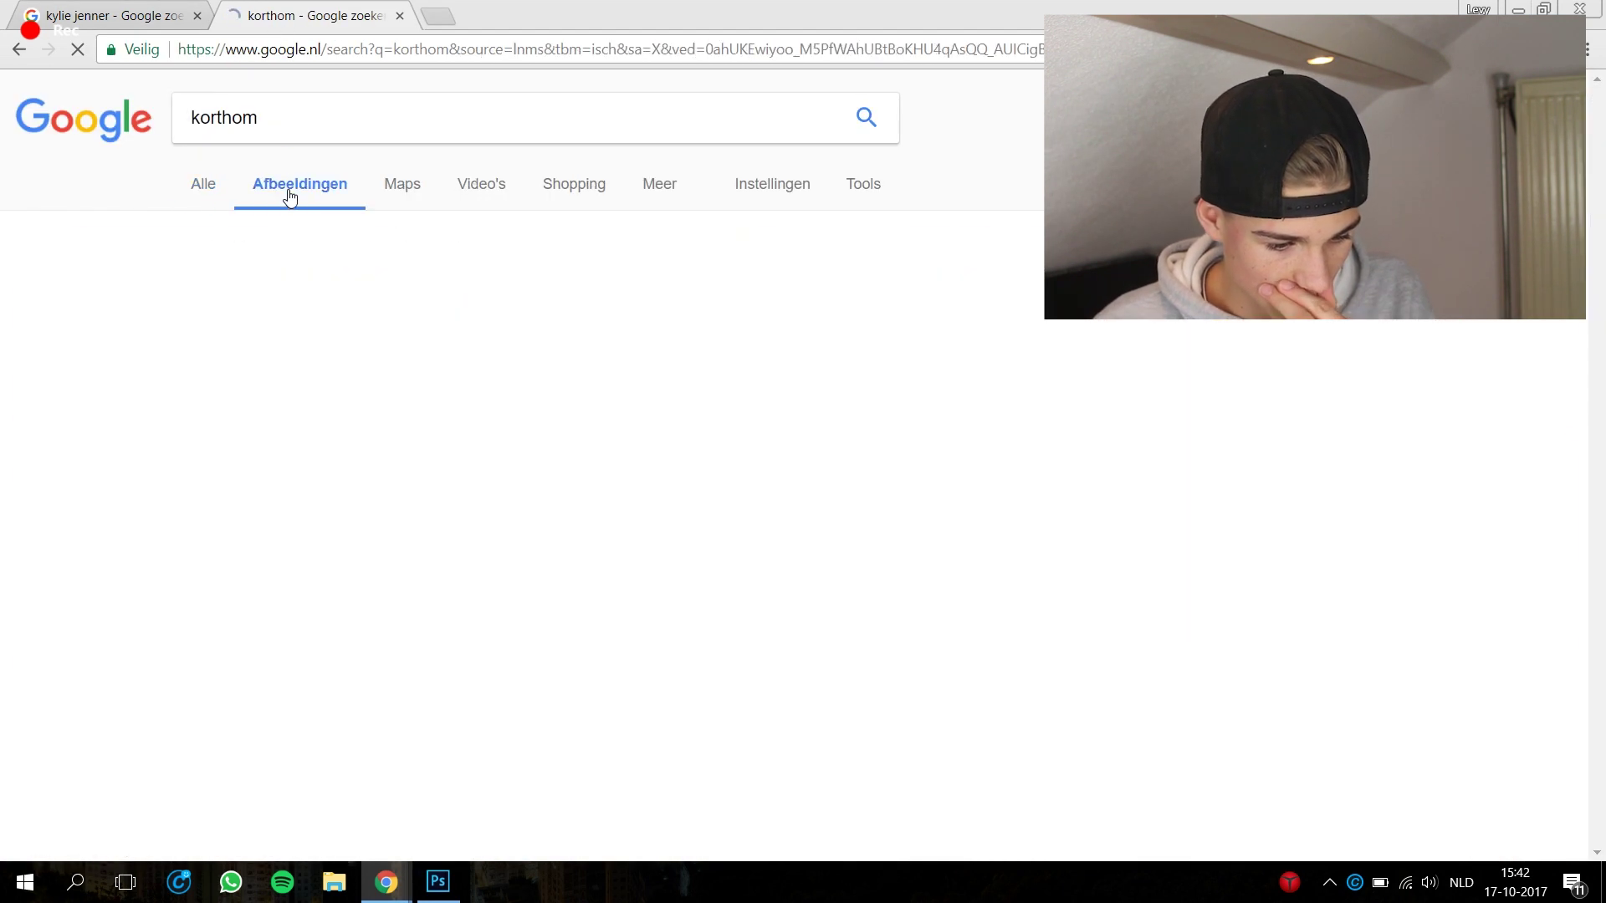
{"action": "left_click", "coordinate": [1040, 490]}
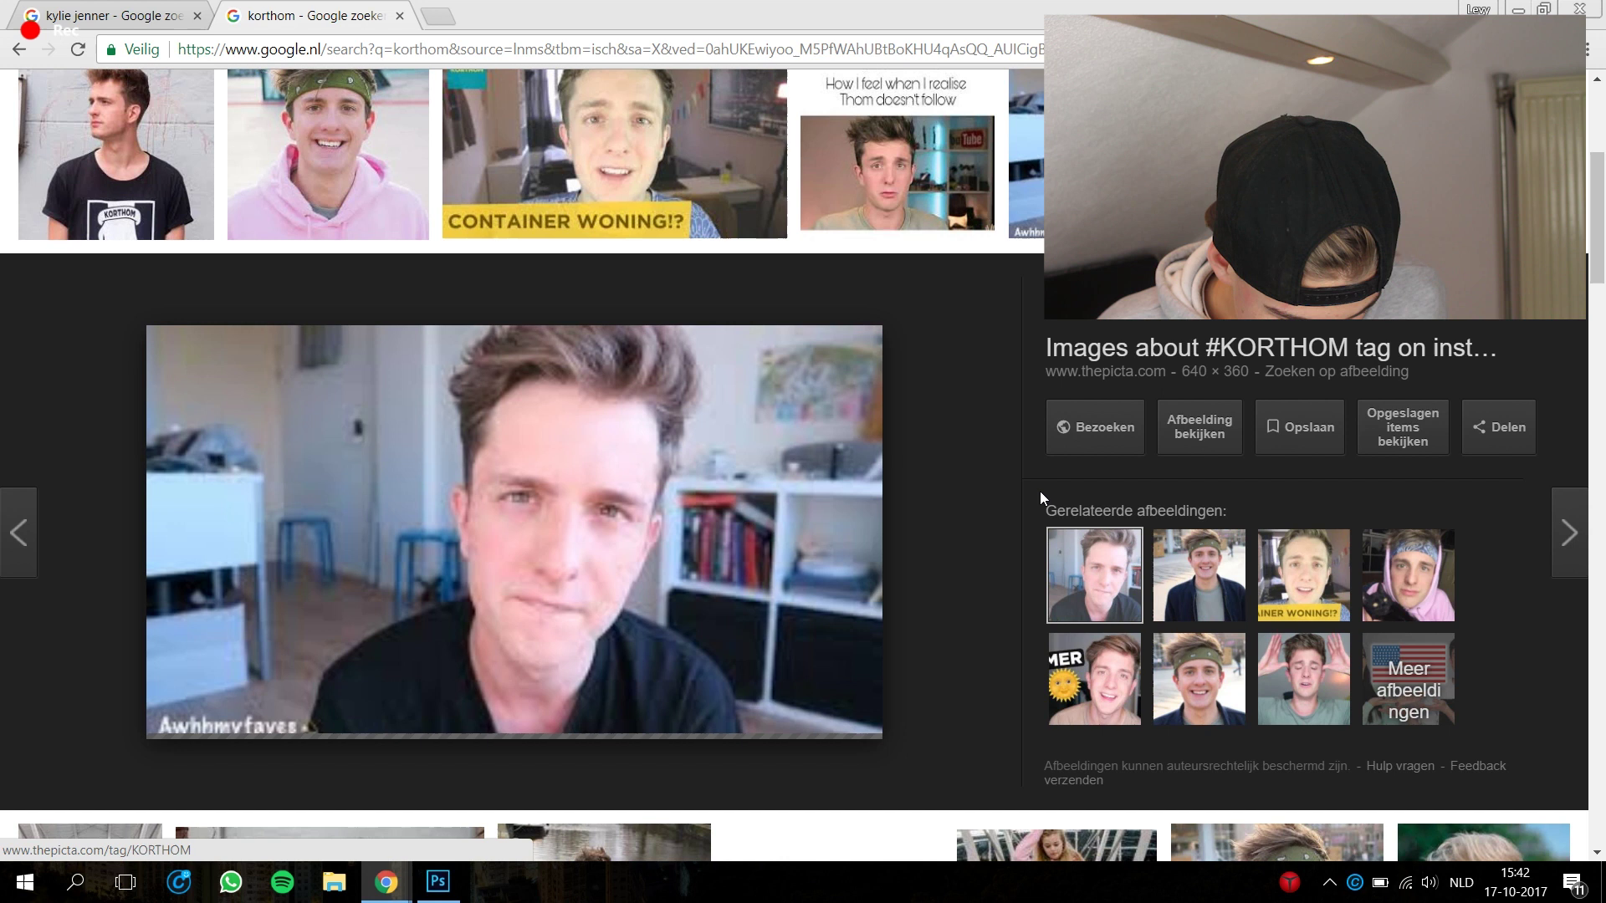
{"action": "right_click", "coordinate": [659, 432]}
{"action": "left_click", "coordinate": [434, 883]}
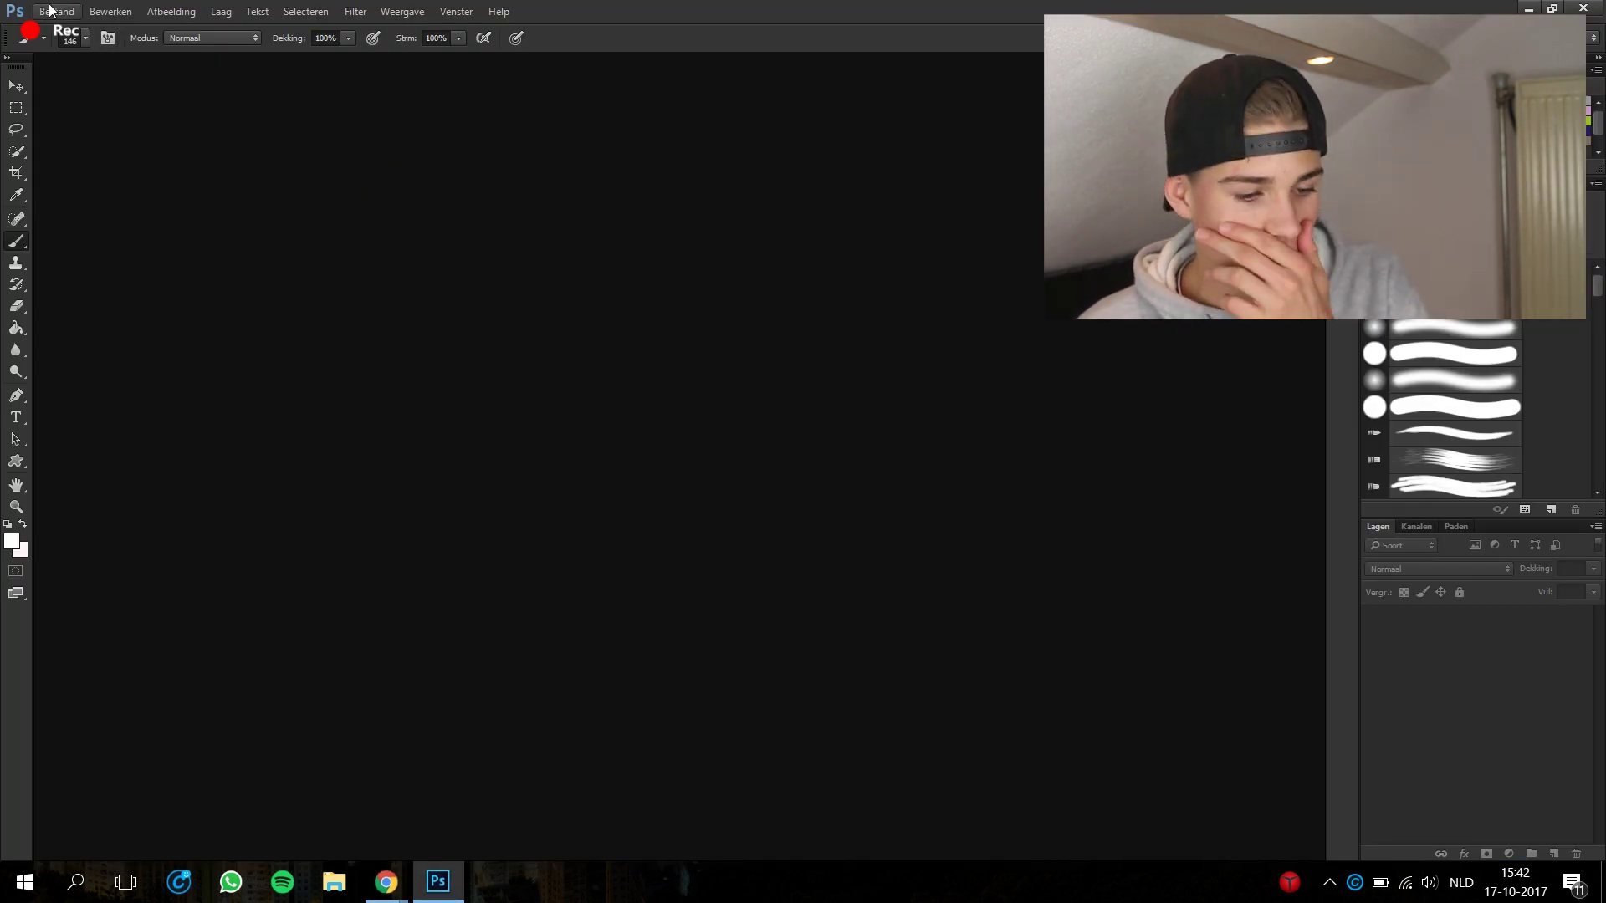
- Create a new 480×360 document and paste the smiling portrait in as its own layer
{"action": "left_click", "coordinate": [50, 10]}
{"action": "left_click", "coordinate": [64, 30]}
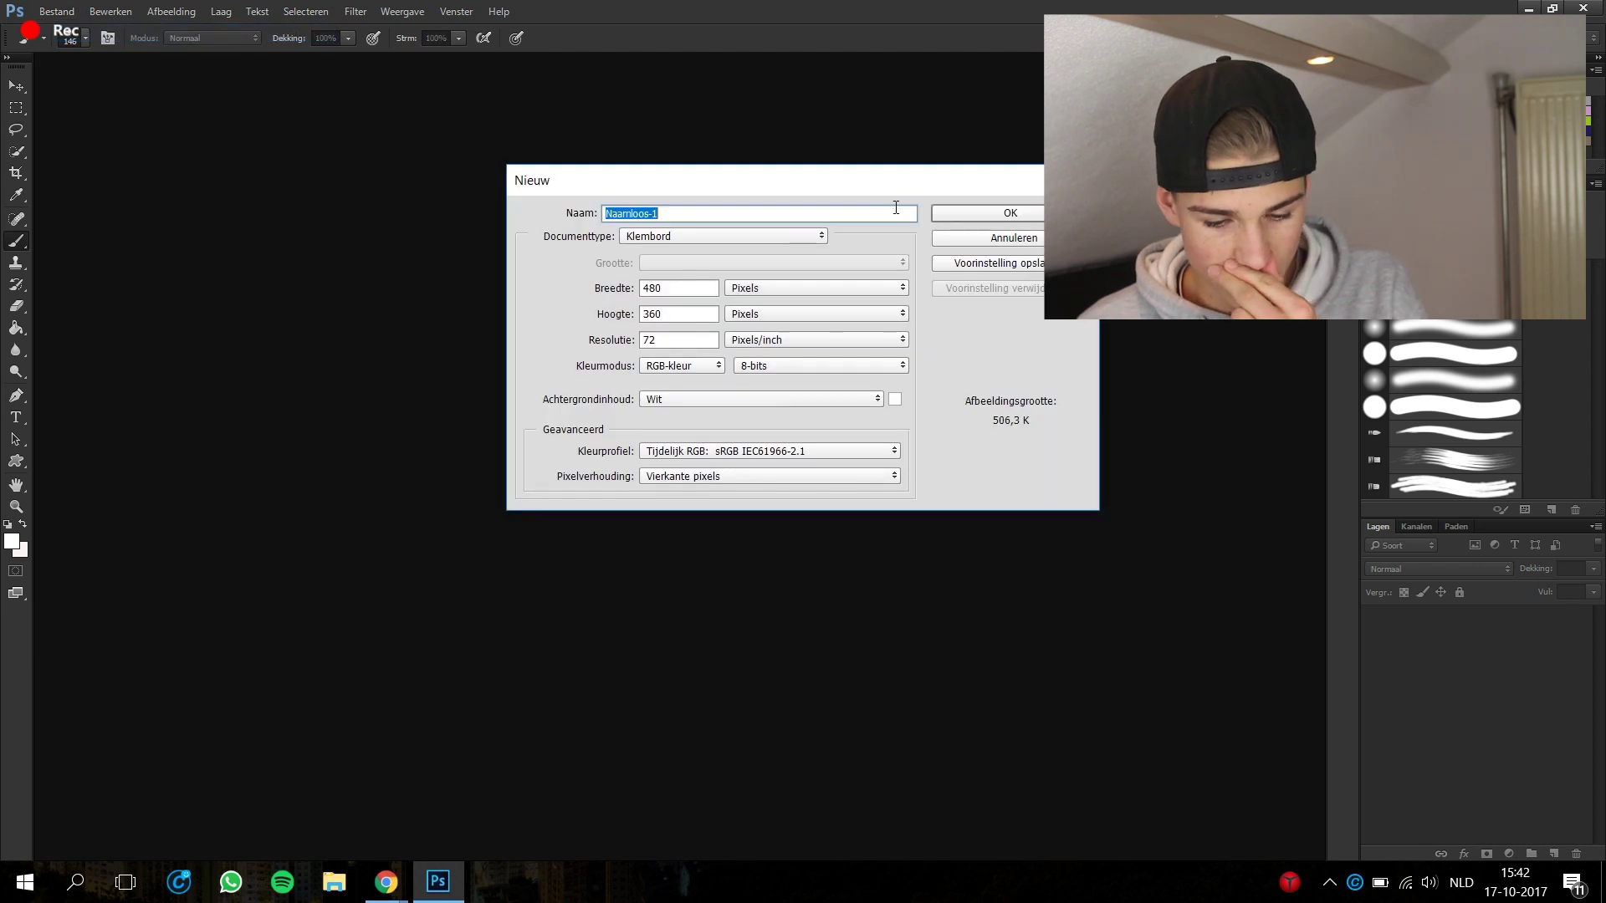
{"action": "key", "text": "Return"}
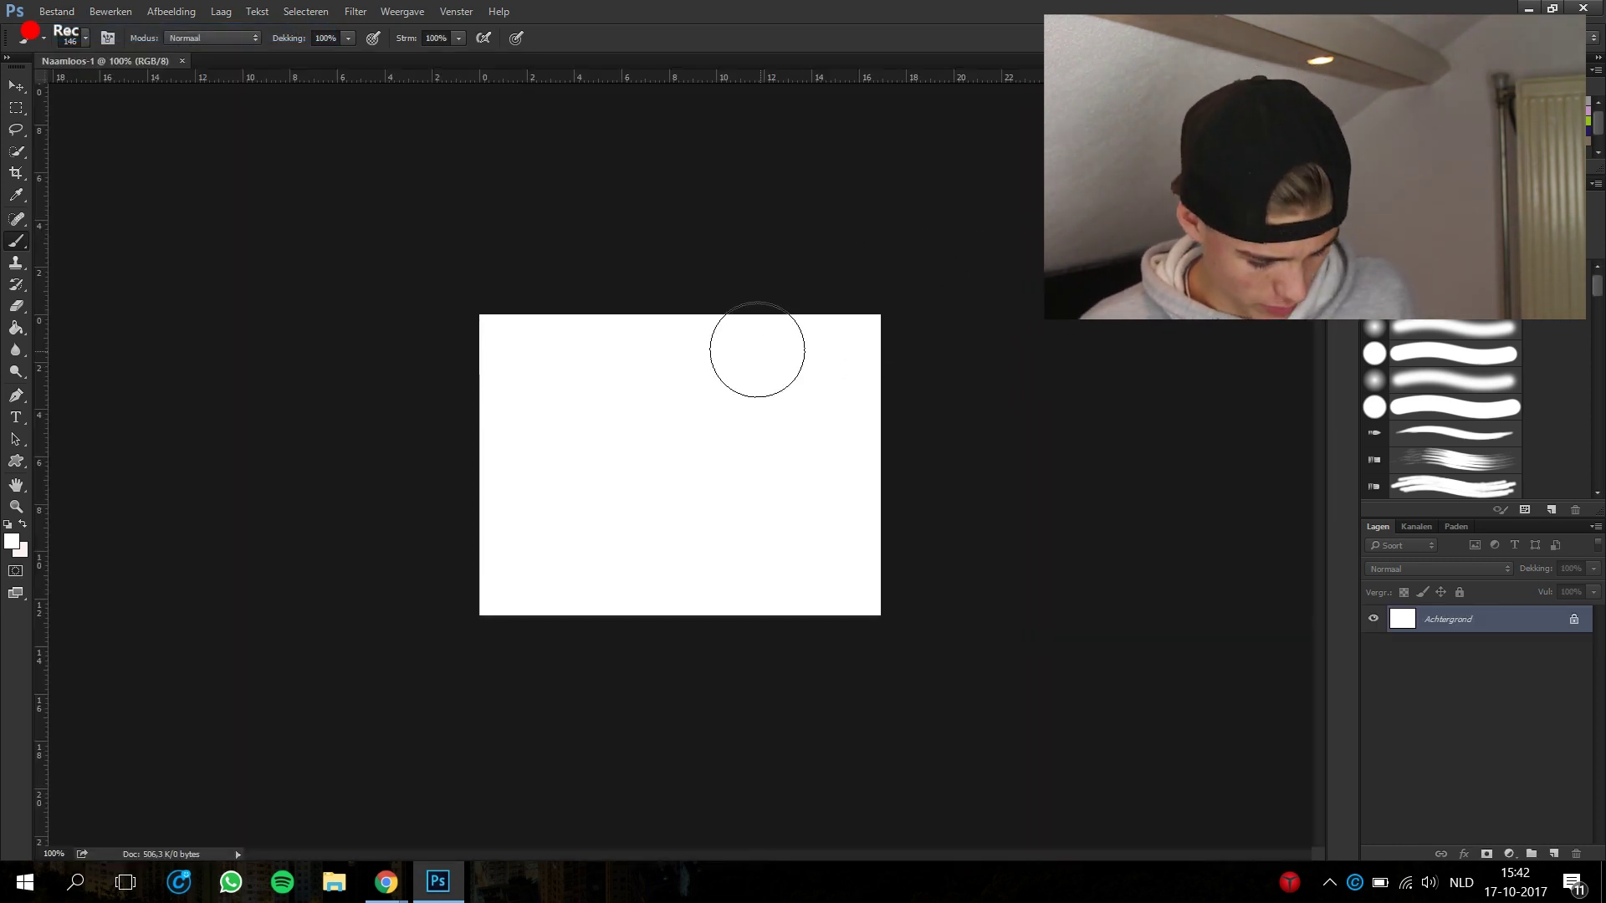
{"action": "key", "text": "ctrl+v"}
{"action": "key", "text": "v"}
{"action": "scroll", "coordinate": [620, 414], "scroll_direction": "up", "scroll_amount": 4}
{"action": "scroll", "coordinate": [665, 431], "scroll_direction": "up", "scroll_amount": 1}
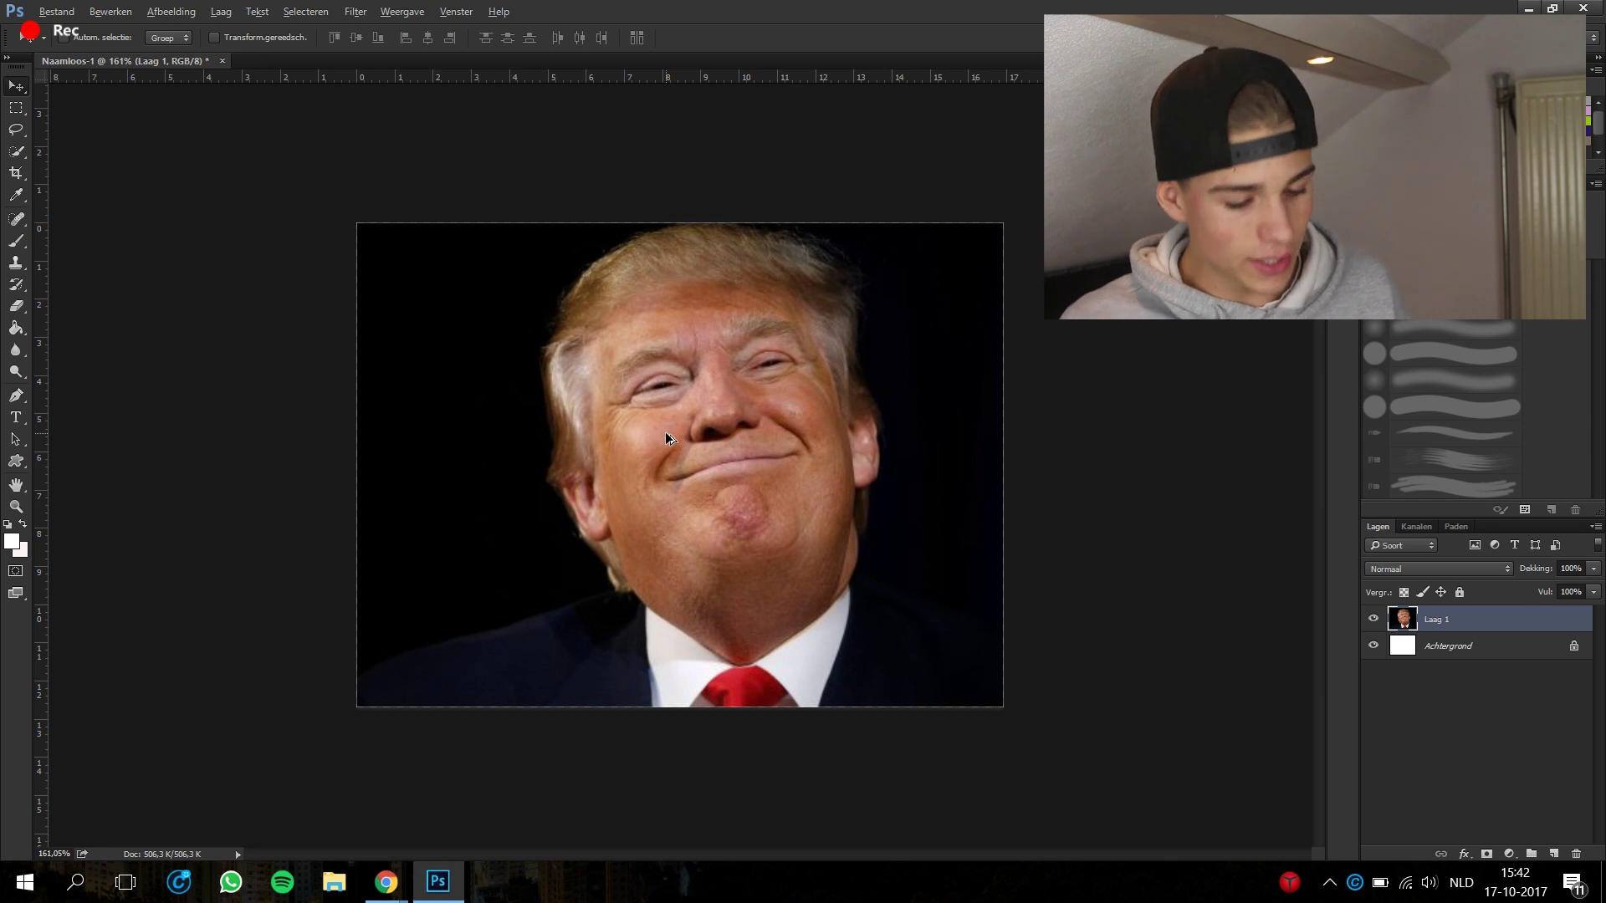
{"action": "key", "text": "alt"}
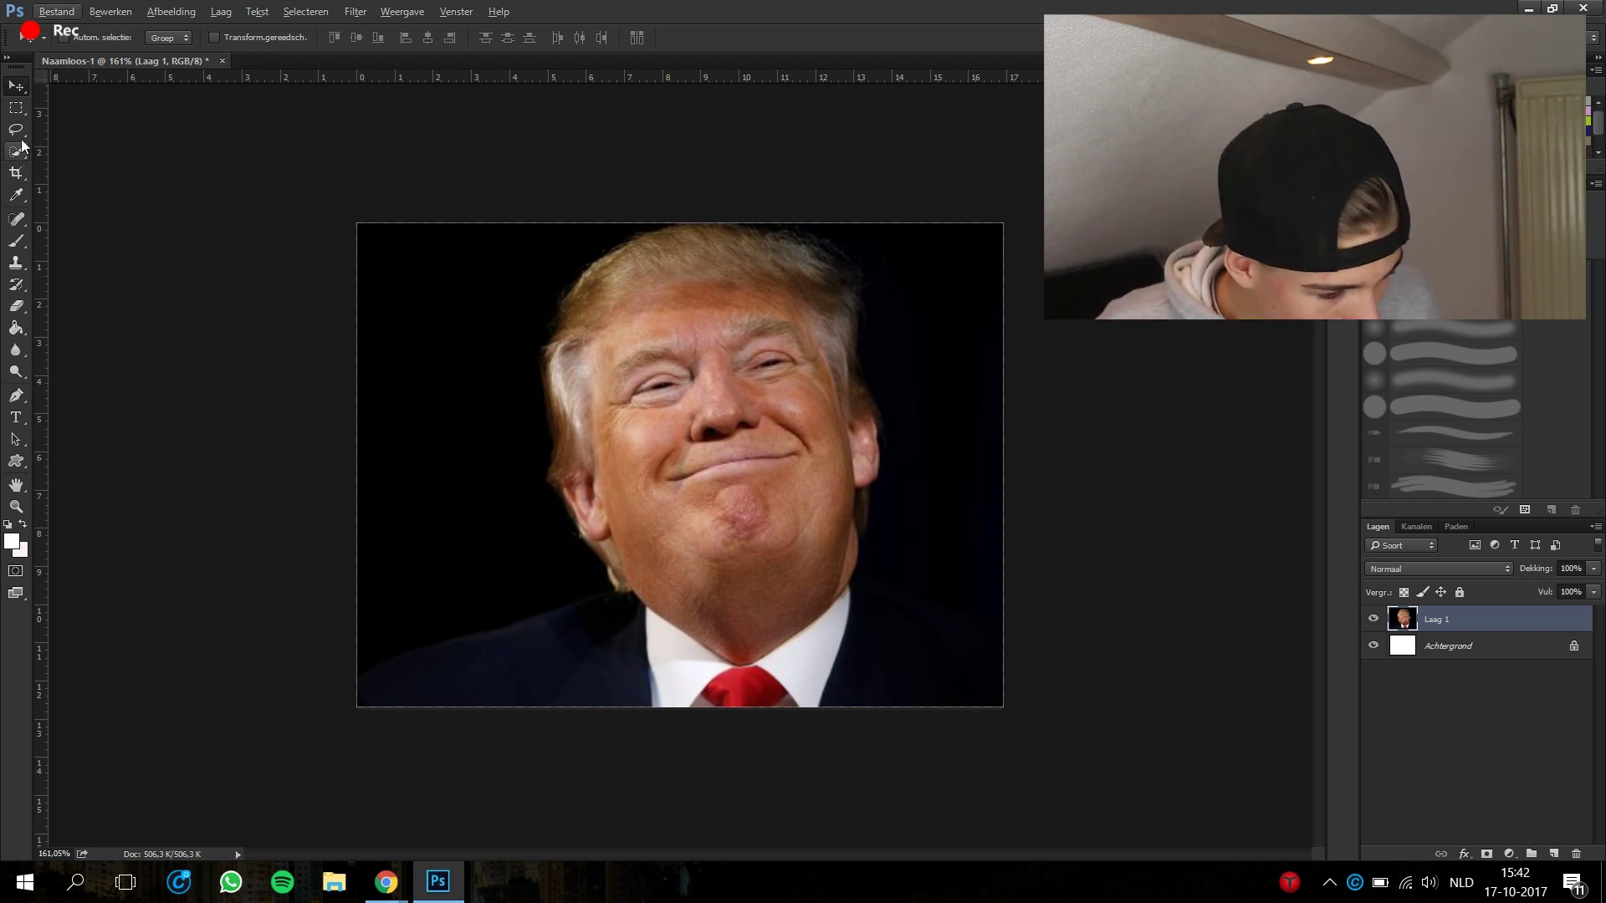
- Copy the lassoed mouth to a new layer, nudge it into a wider grin, and erase its edges
{"action": "left_click_drag", "start_coordinate": [710, 438], "coordinate": [711, 441]}
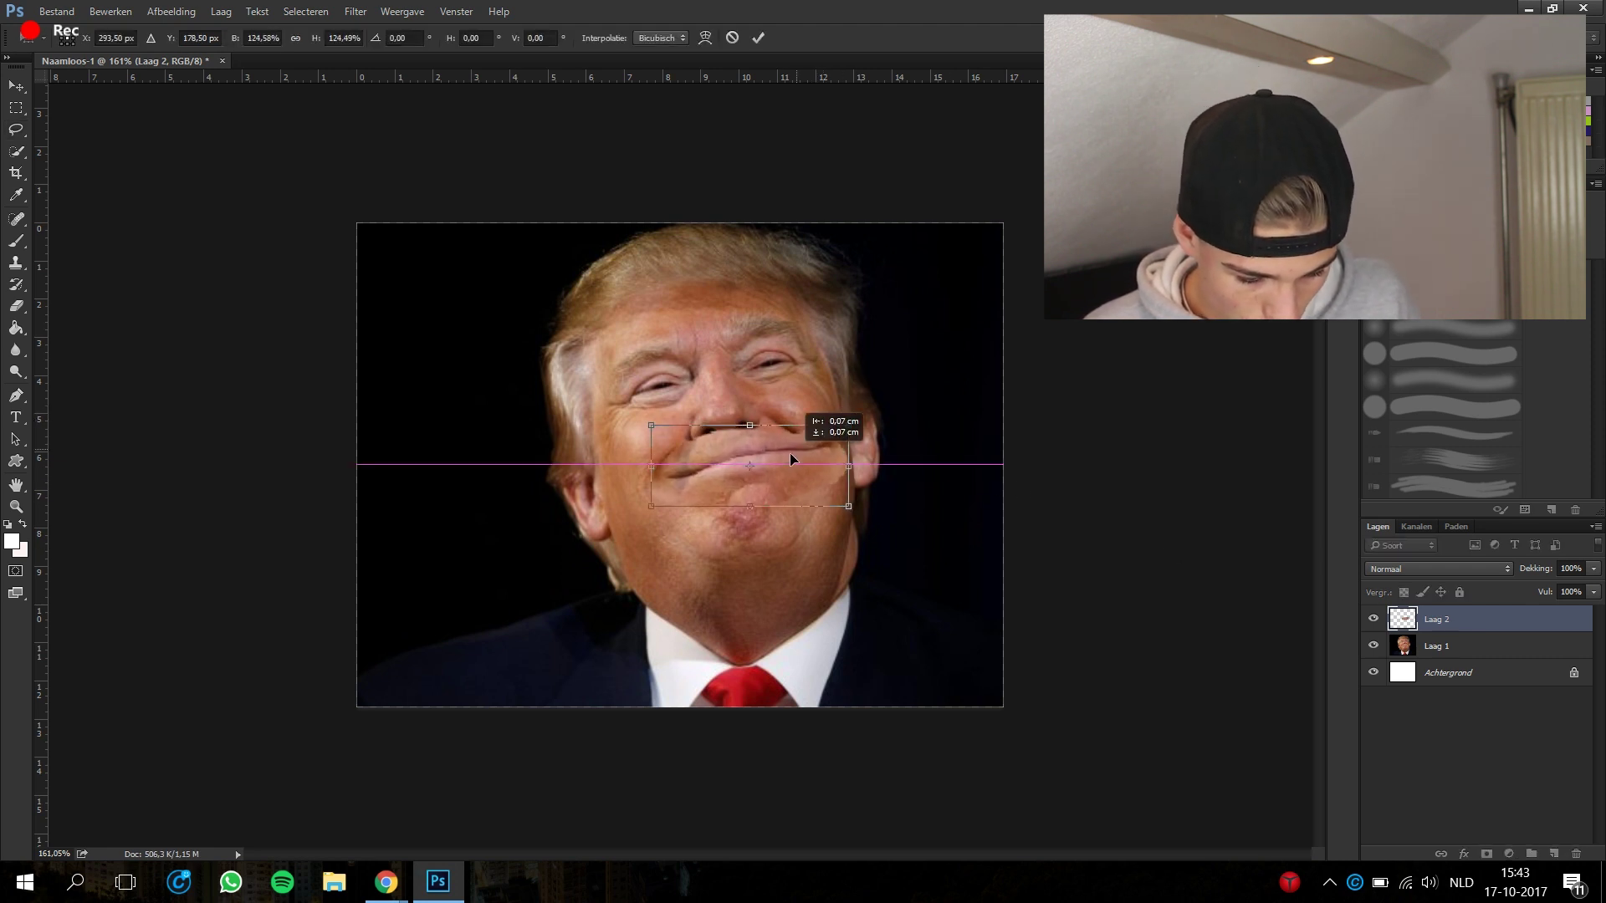
{"action": "left_click_drag", "start_coordinate": [791, 458], "coordinate": [775, 458]}
{"action": "key", "text": "Return"}
{"action": "key", "text": "e"}
{"action": "left_click_drag", "start_coordinate": [682, 424], "coordinate": [707, 413]}
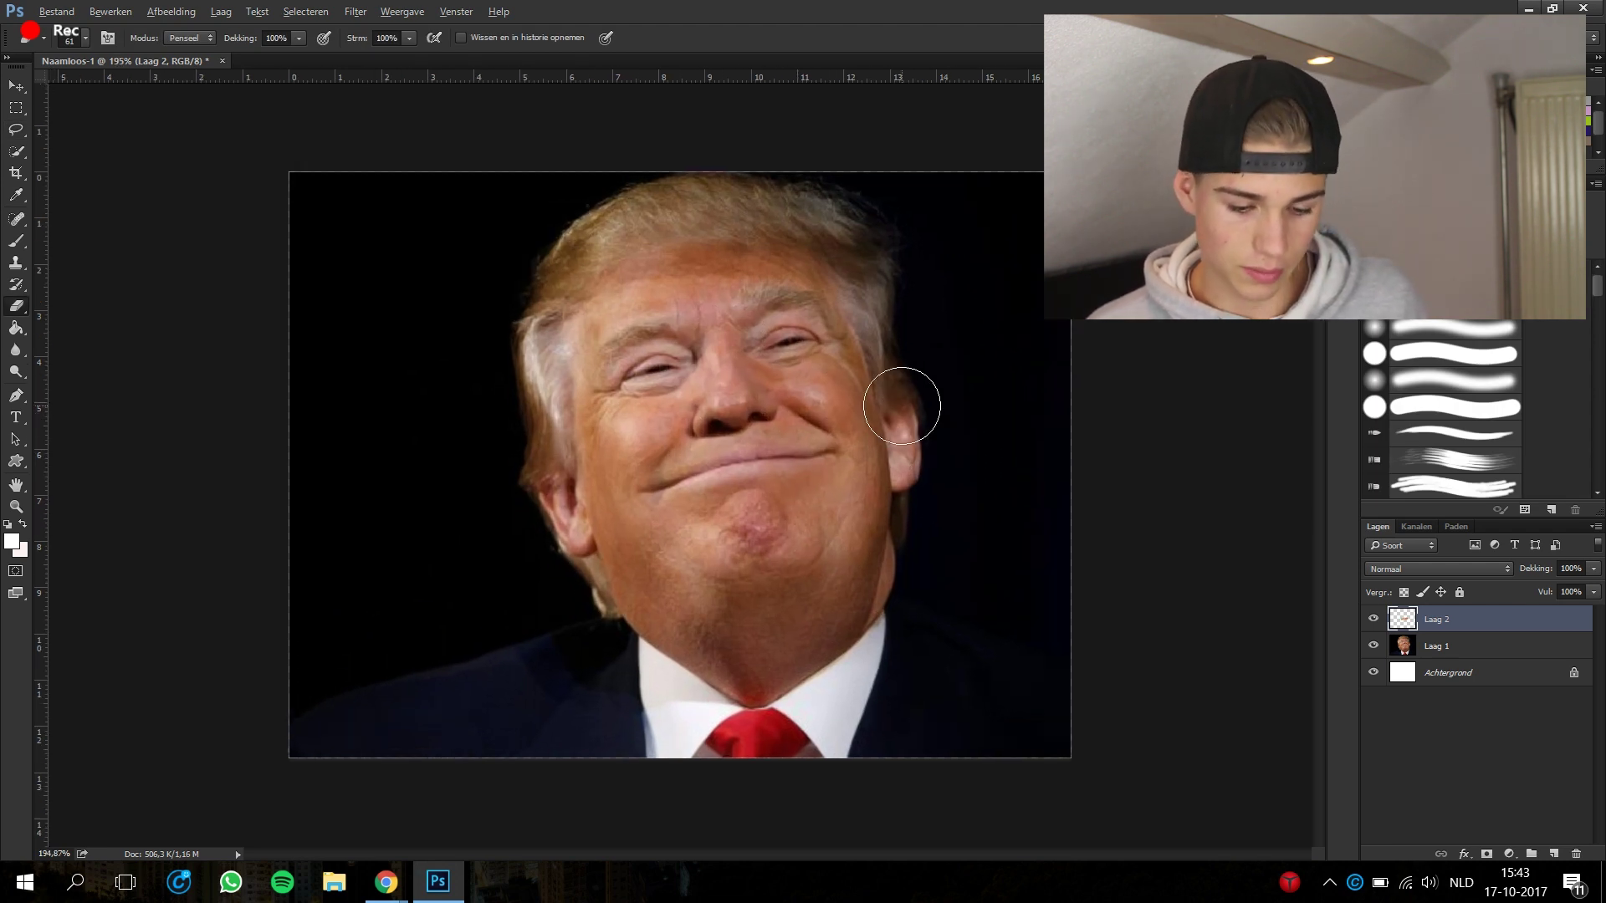
{"action": "scroll", "coordinate": [836, 376], "scroll_direction": "up", "scroll_amount": 8}
{"action": "scroll", "coordinate": [804, 356], "scroll_direction": "down", "scroll_amount": 2}
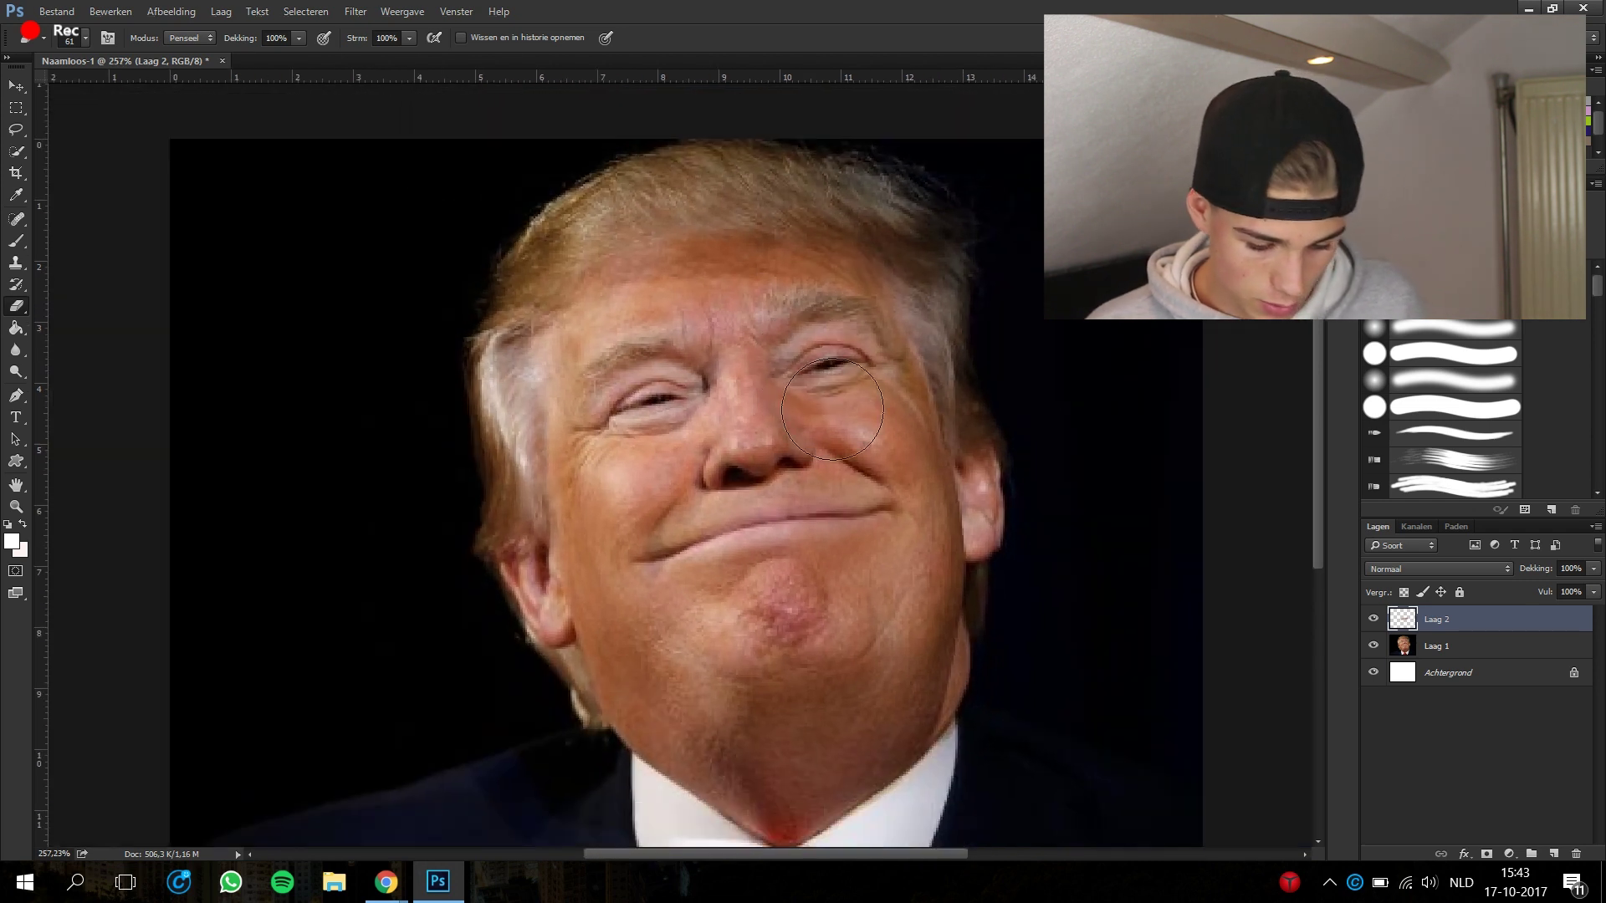
{"action": "scroll", "coordinate": [848, 449], "scroll_direction": "down", "scroll_amount": 2}
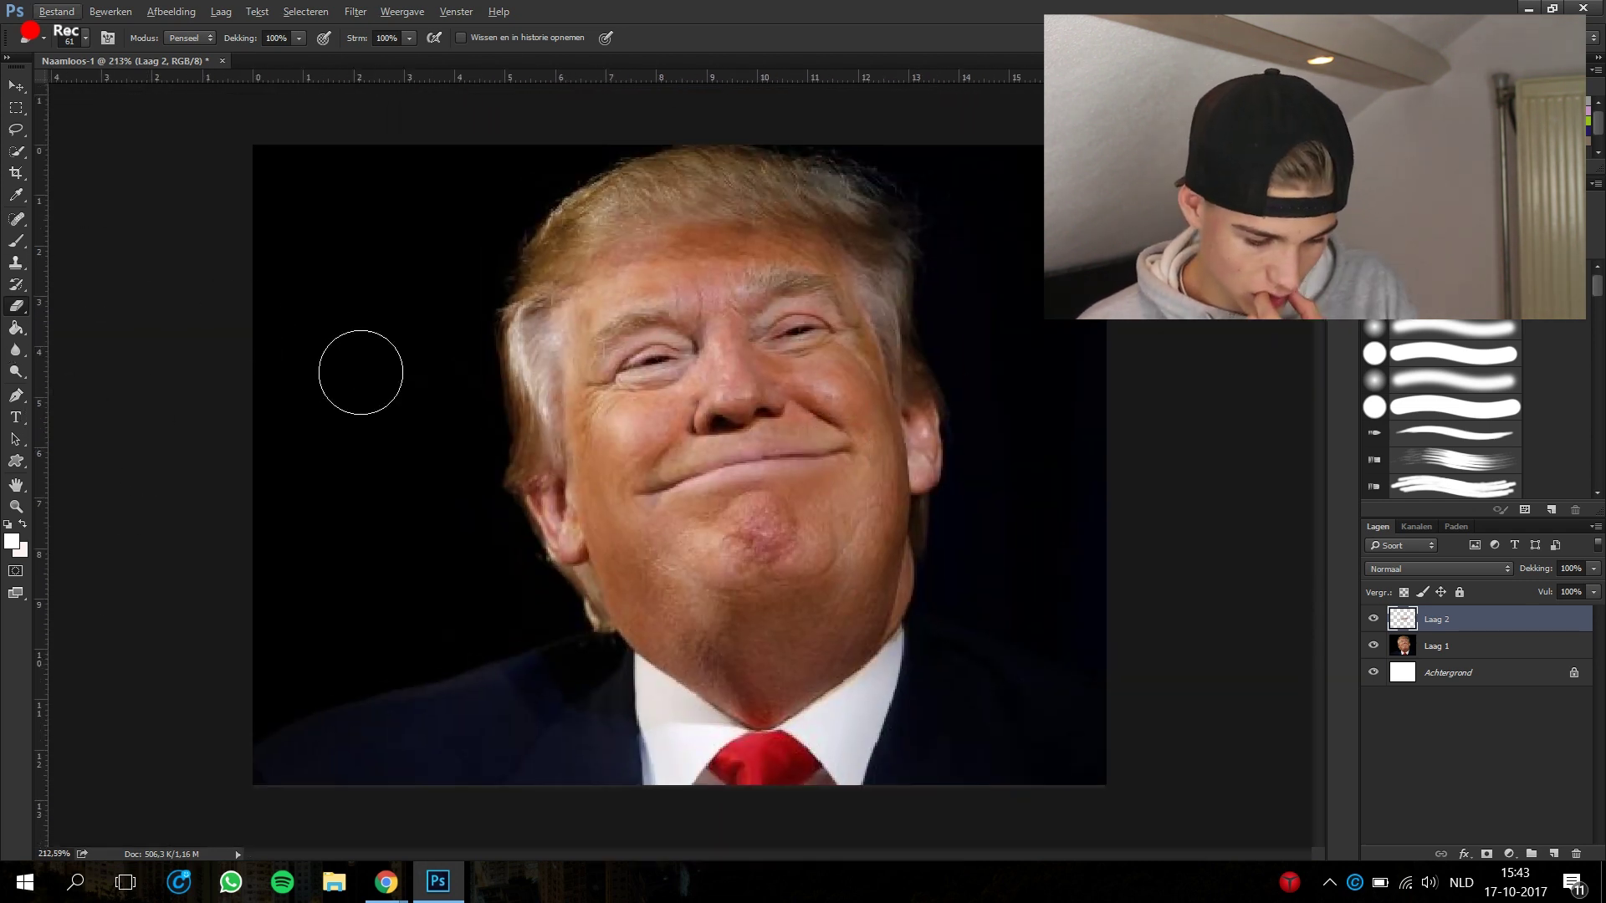
{"action": "left_click", "coordinate": [25, 134]}
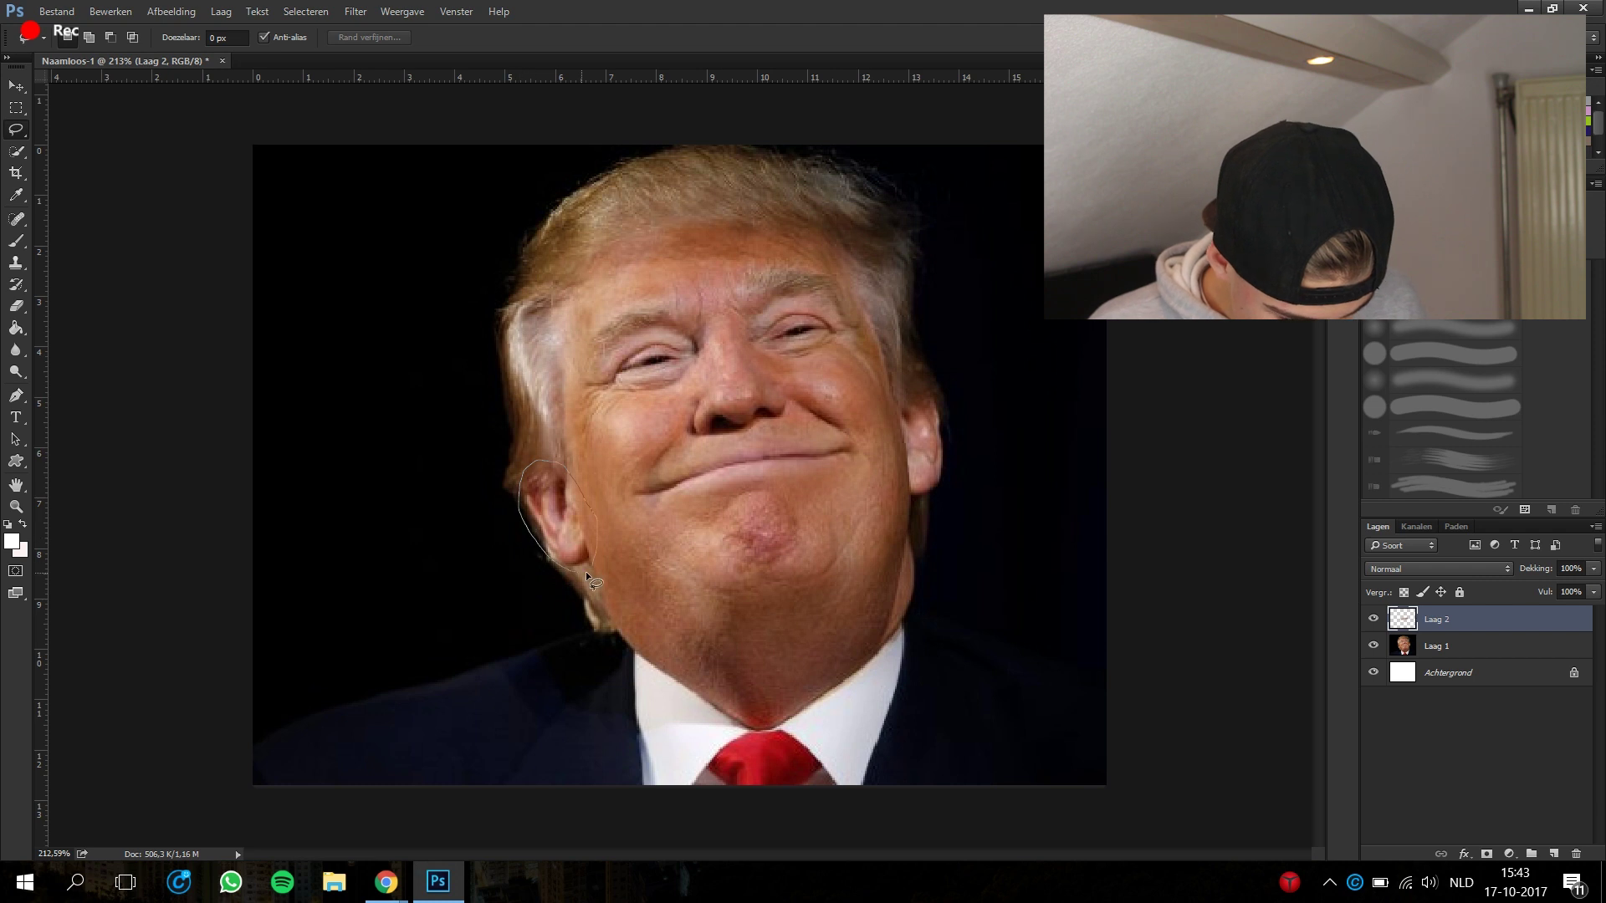
- Copy the left ear patch to a new layer and warp it outward and downward
{"action": "key", "text": "ctrl+j"}
{"action": "key", "text": "ctrl+t"}
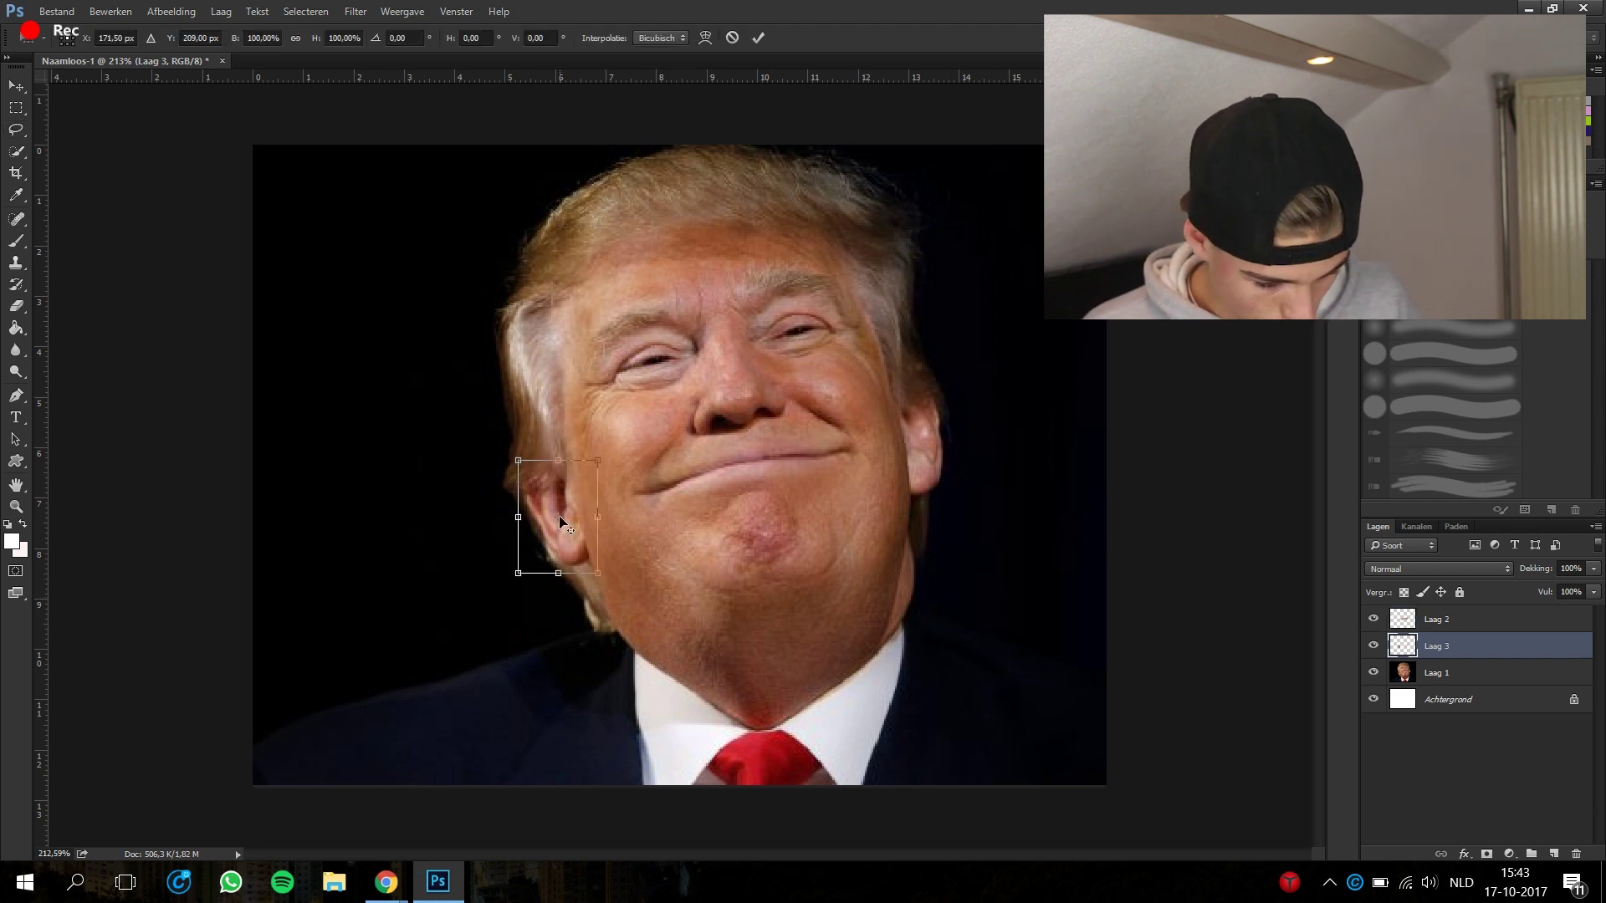
{"action": "left_click", "coordinate": [110, 12]}
{"action": "mouse_move", "coordinate": [141, 444]}
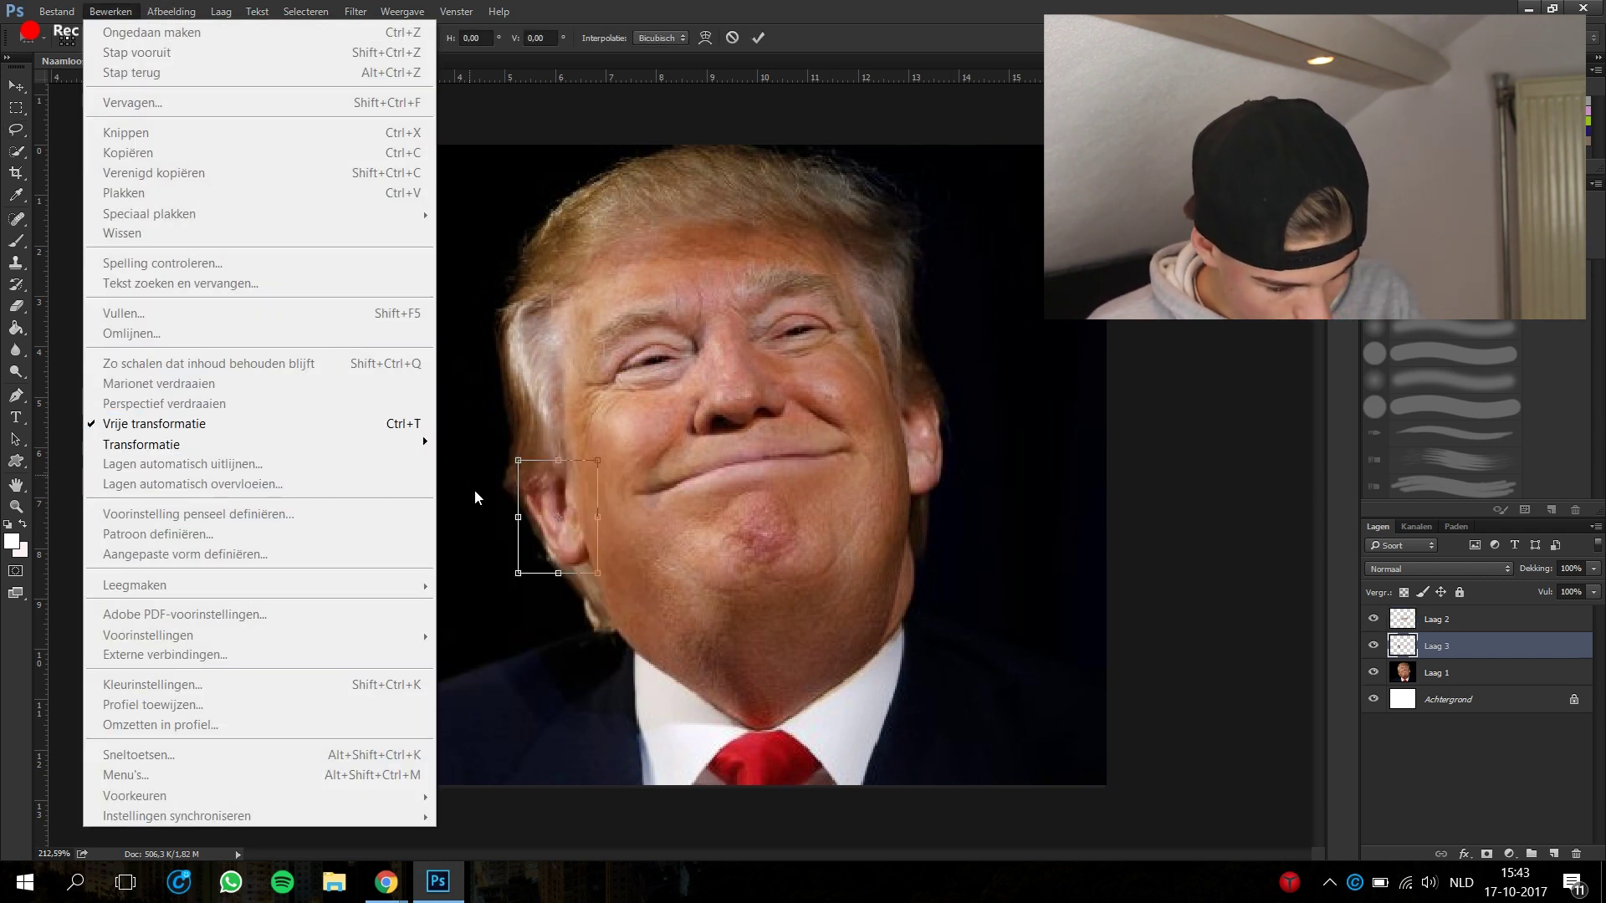
{"action": "left_click", "coordinate": [481, 574]}
{"action": "left_click_drag", "start_coordinate": [577, 577], "coordinate": [575, 600]}
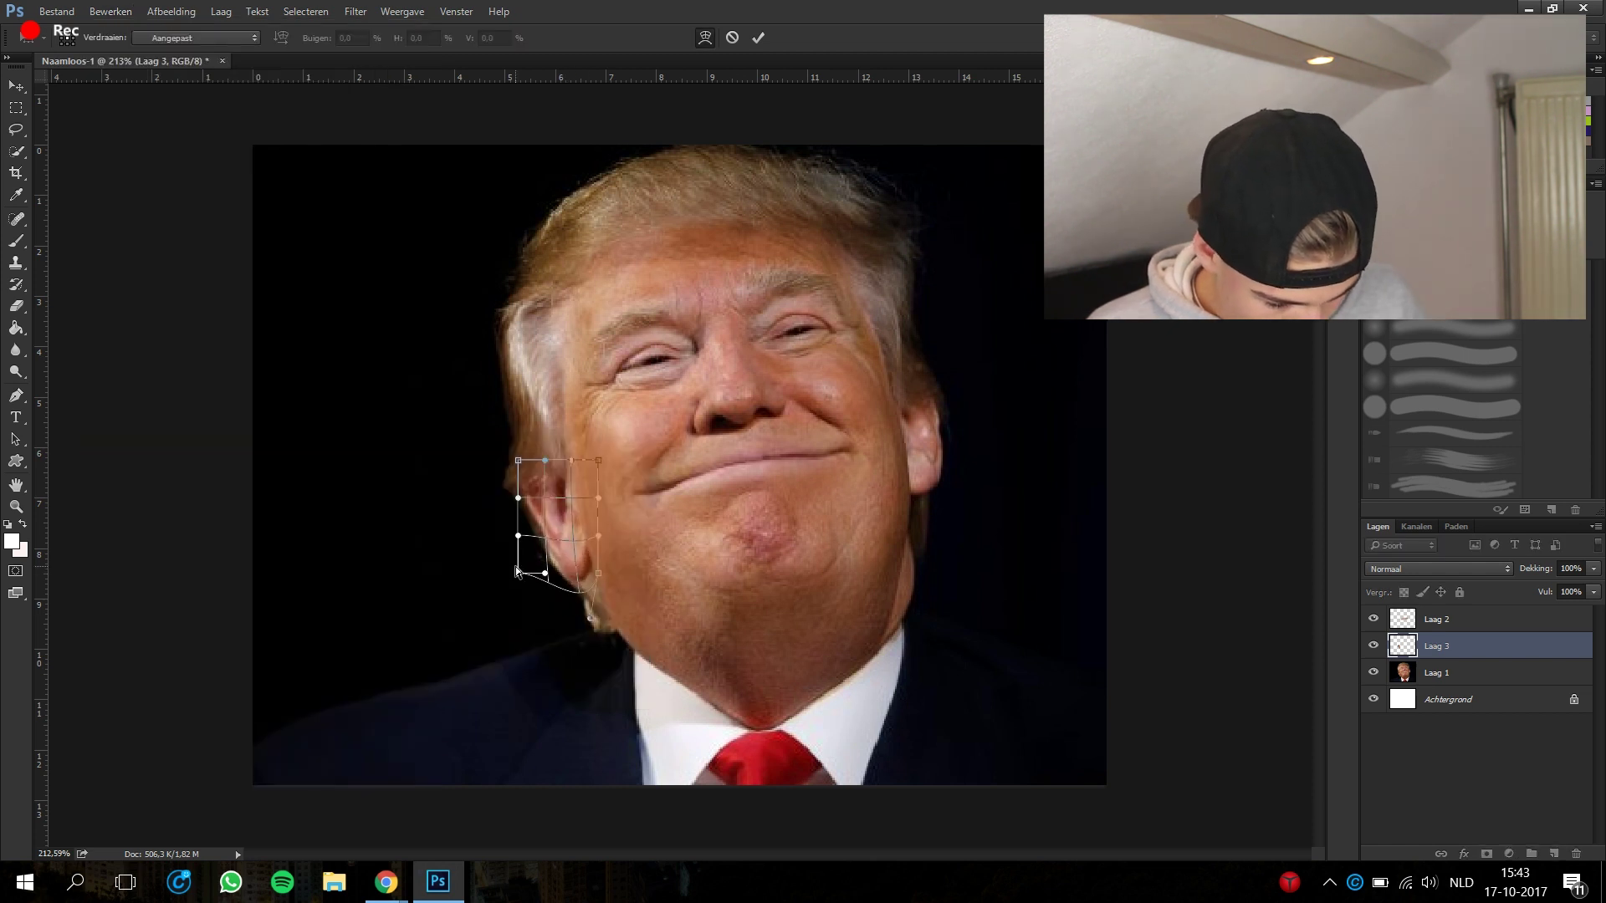
{"action": "left_click_drag", "start_coordinate": [536, 531], "coordinate": [524, 520]}
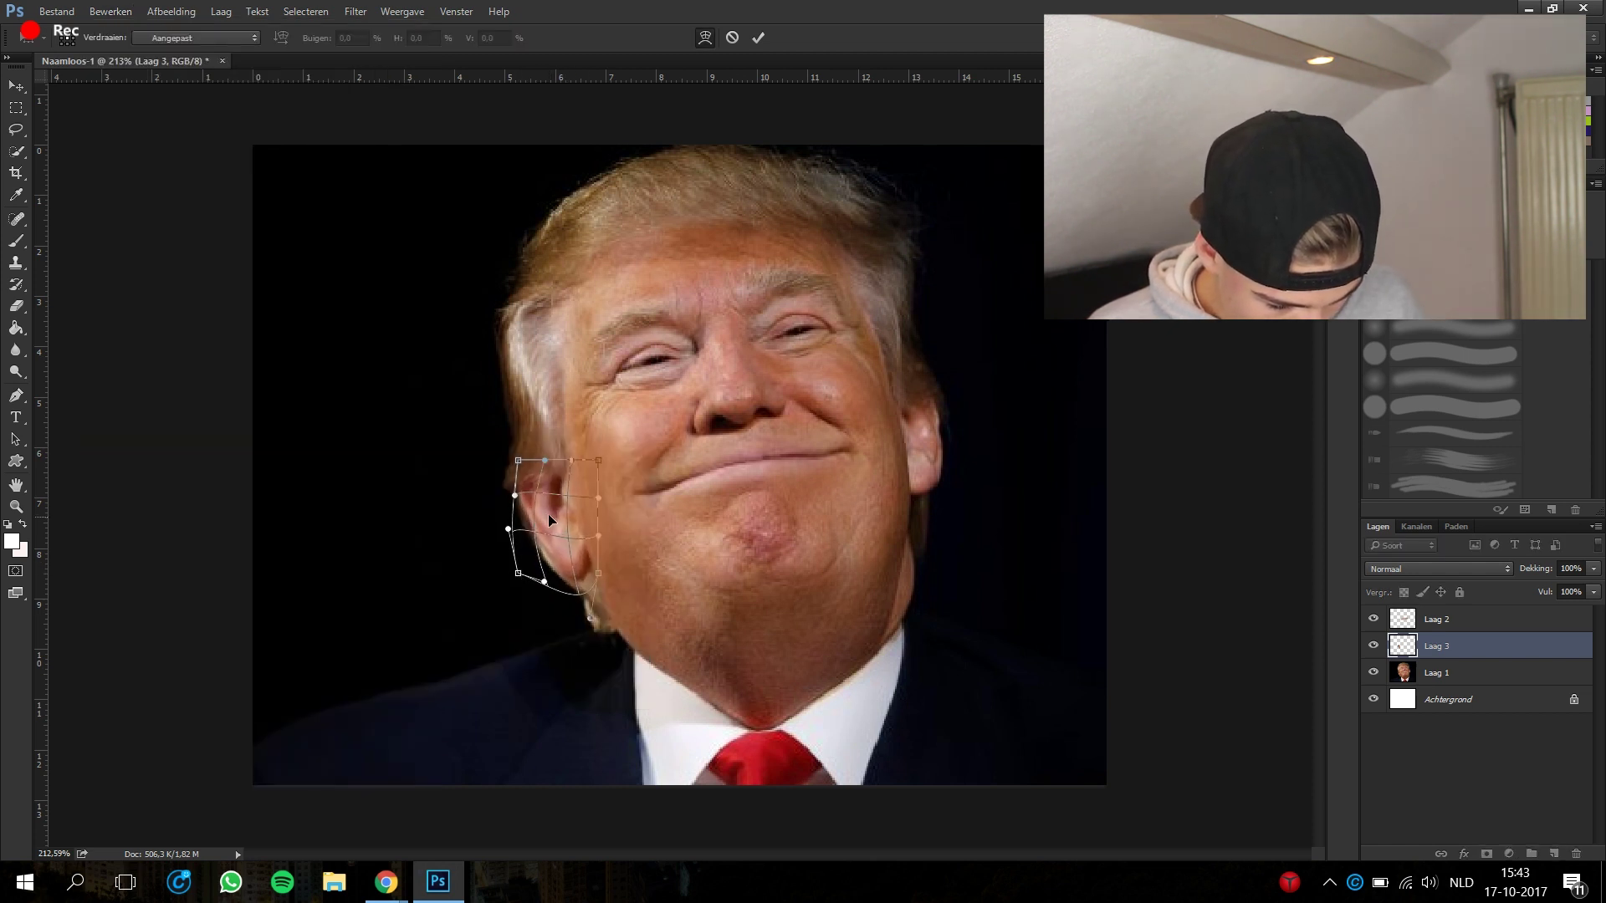
{"action": "key", "text": "Return"}
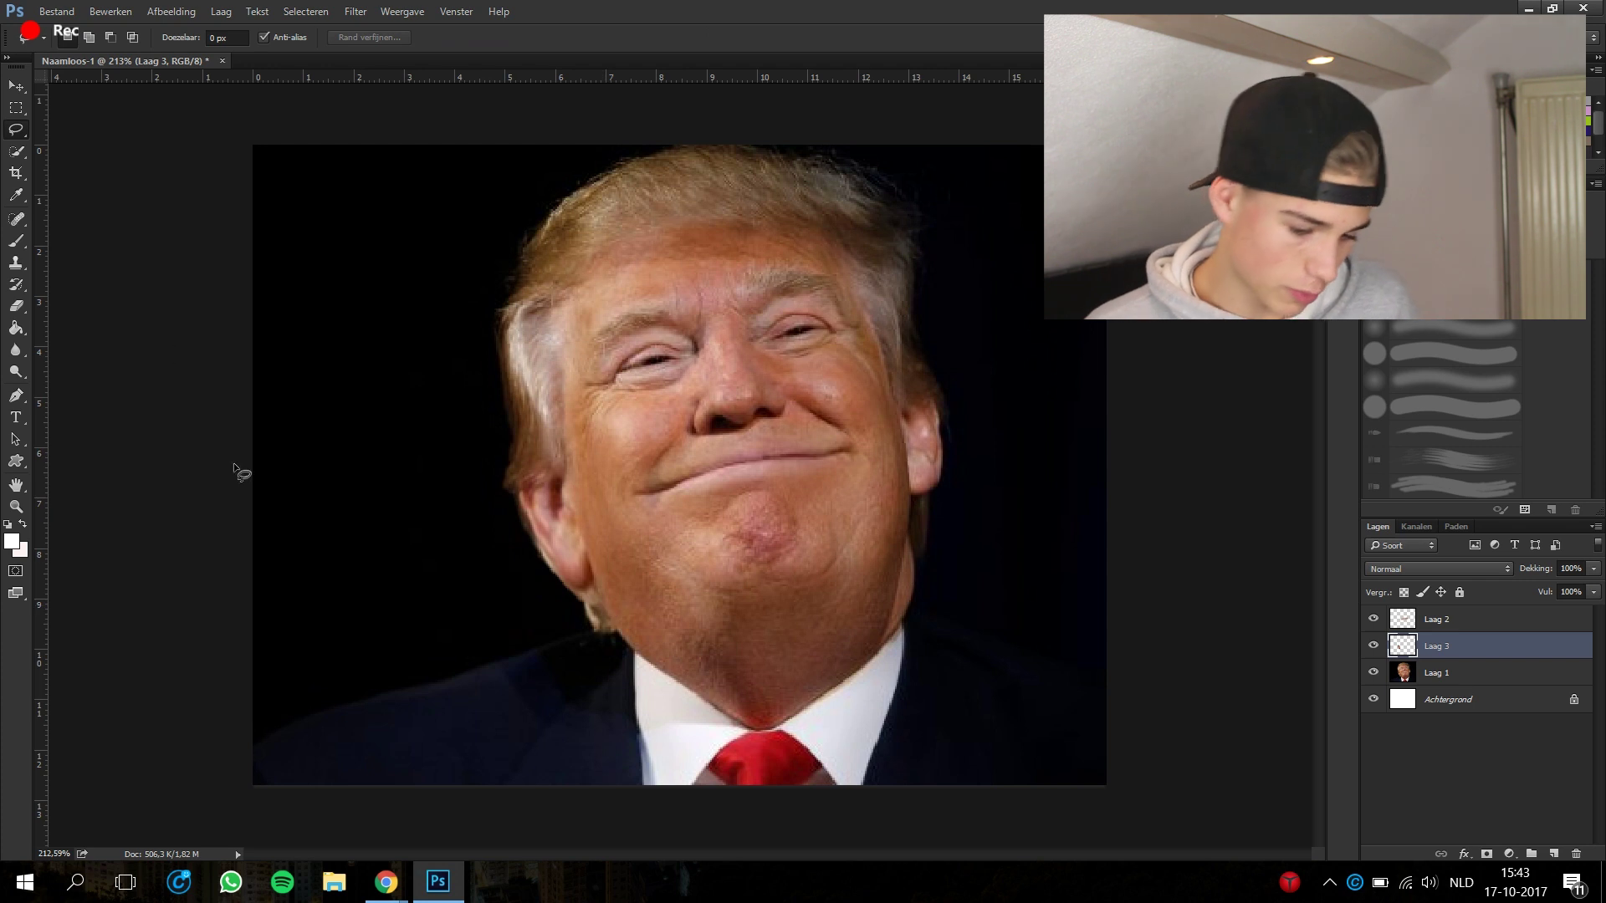
- Set the Clone Stamp brush to 13 px and sample clean skin near the eye
{"action": "left_click", "coordinate": [15, 308]}
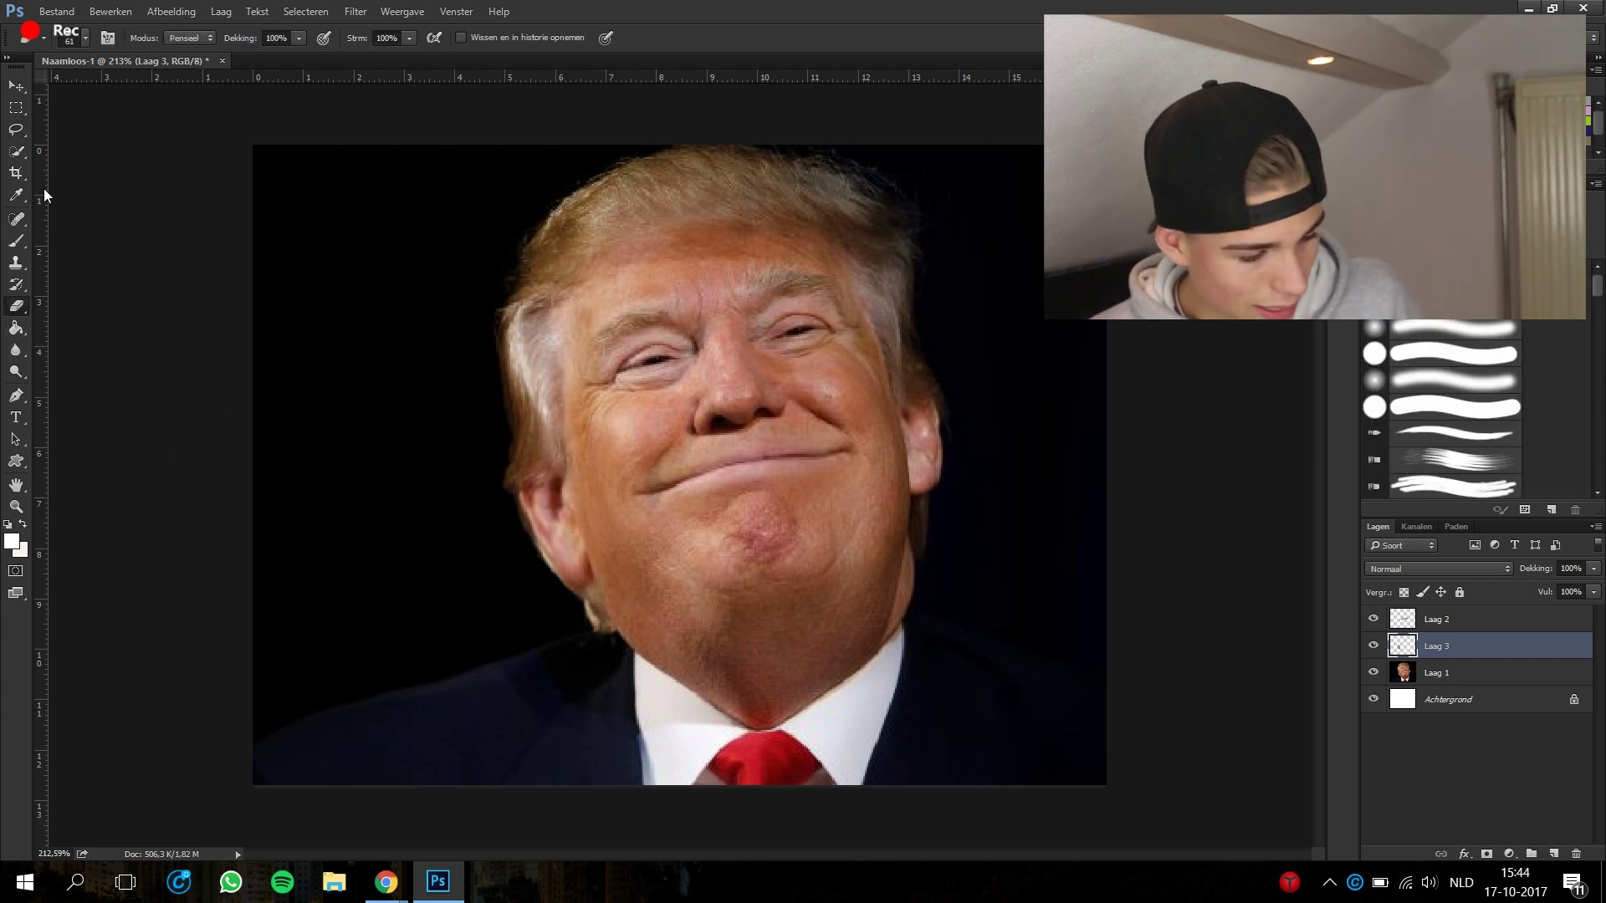
{"action": "left_click", "coordinate": [15, 151]}
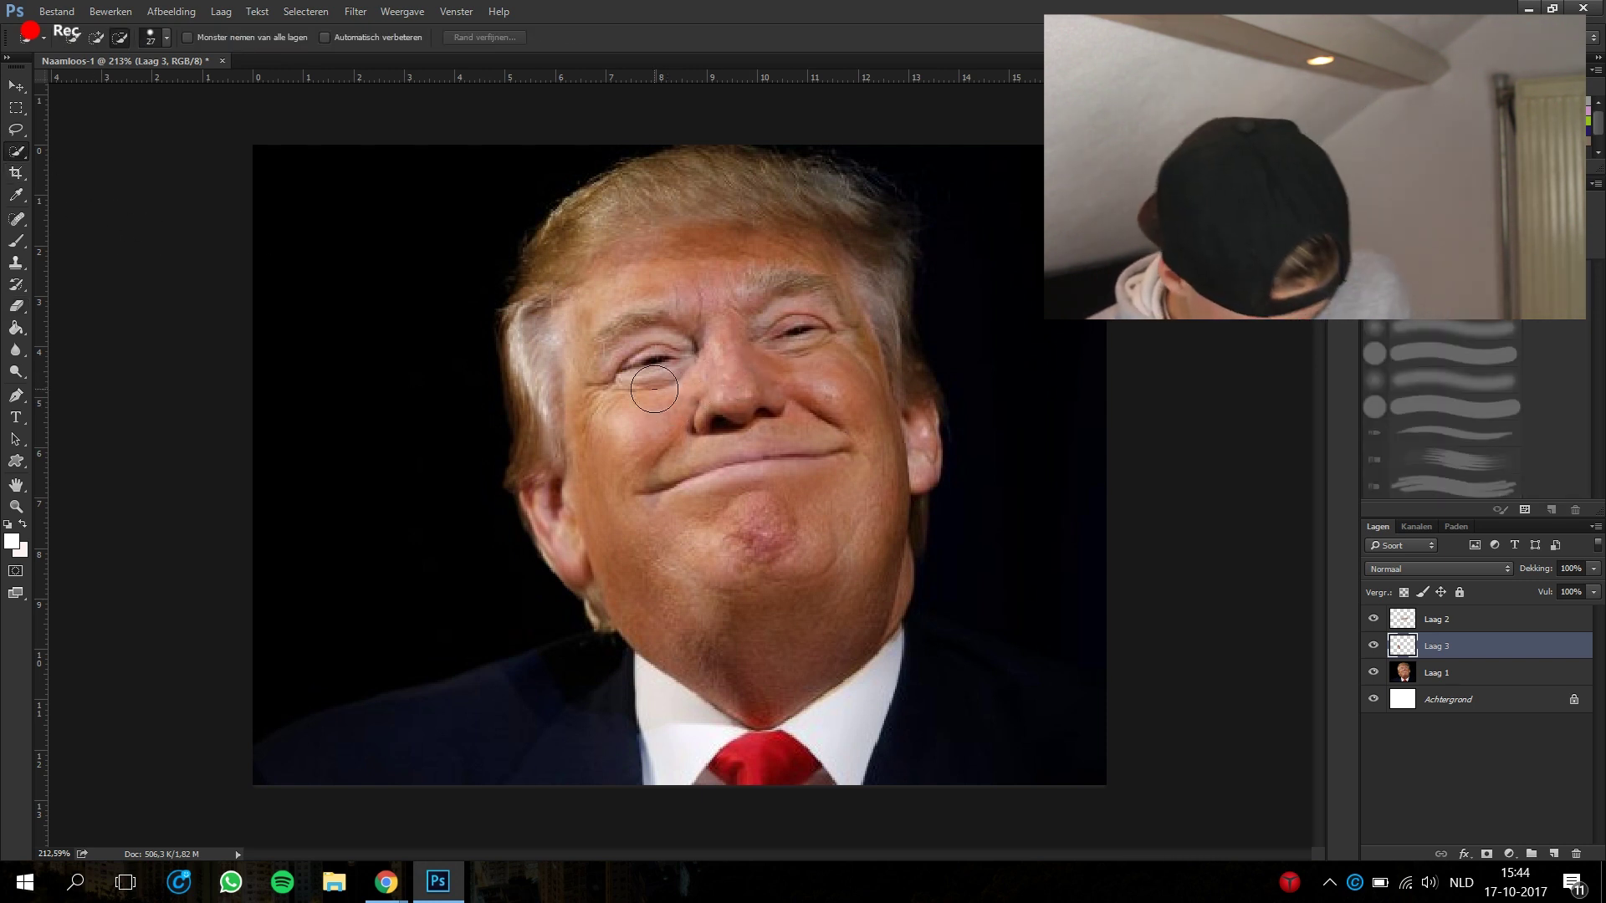
{"action": "scroll", "coordinate": [698, 384], "scroll_direction": "up", "scroll_amount": 5, "text": "alt"}
{"action": "key", "text": "s"}
{"action": "scroll", "coordinate": [544, 418], "scroll_direction": "down", "scroll_amount": 1, "text": "alt"}
{"action": "right_click", "coordinate": [630, 424]}
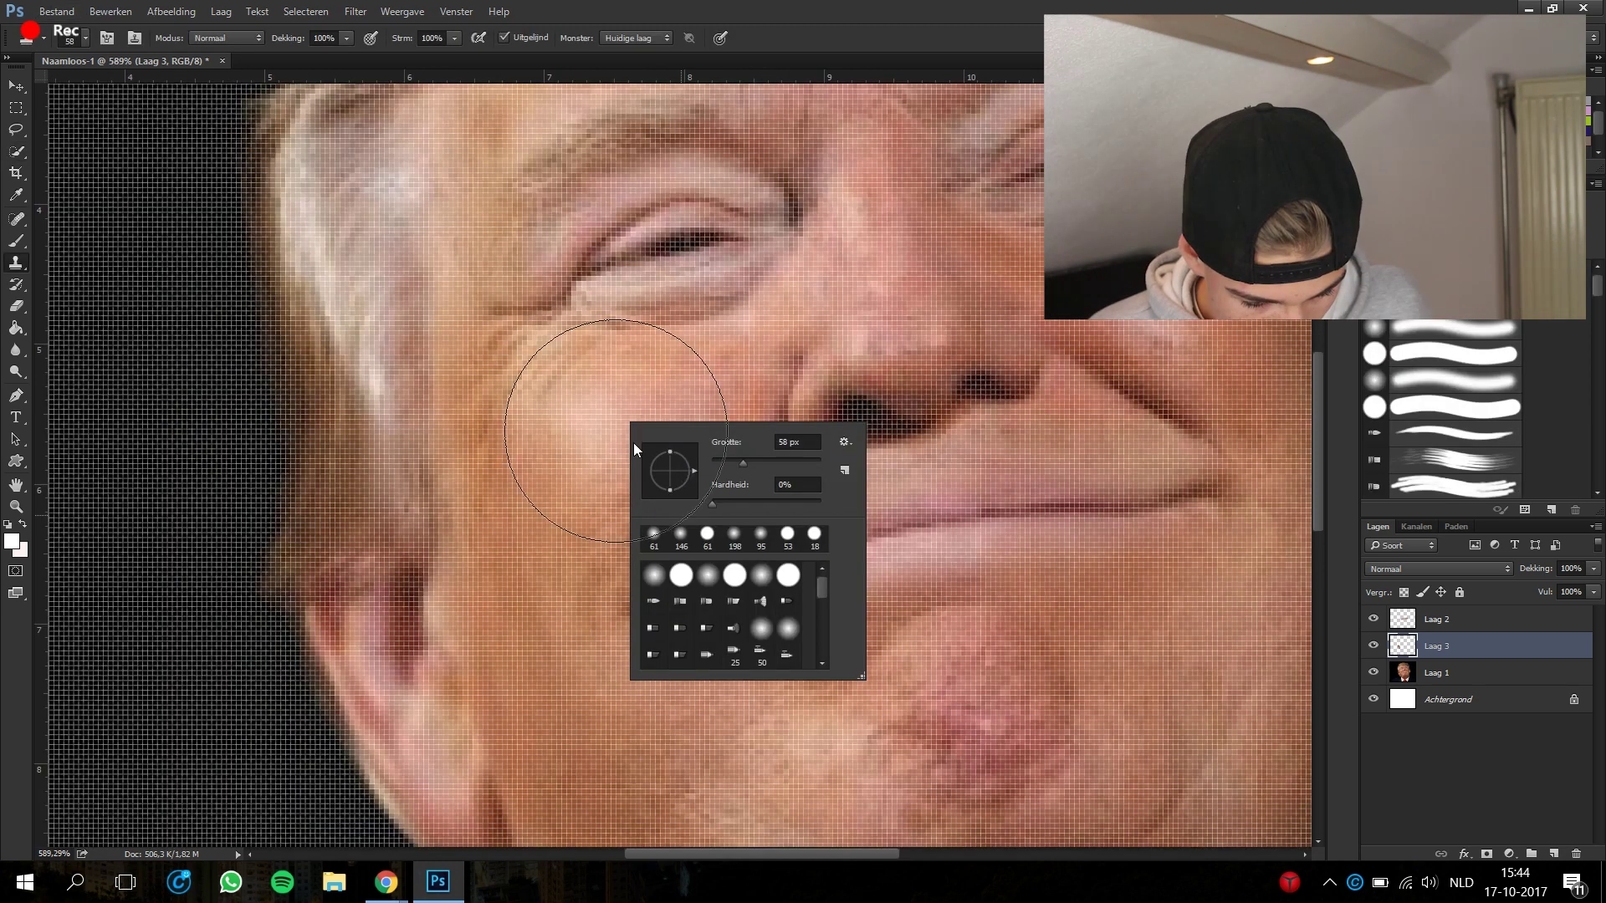
{"action": "left_click_drag", "start_coordinate": [734, 465], "coordinate": [718, 465]}
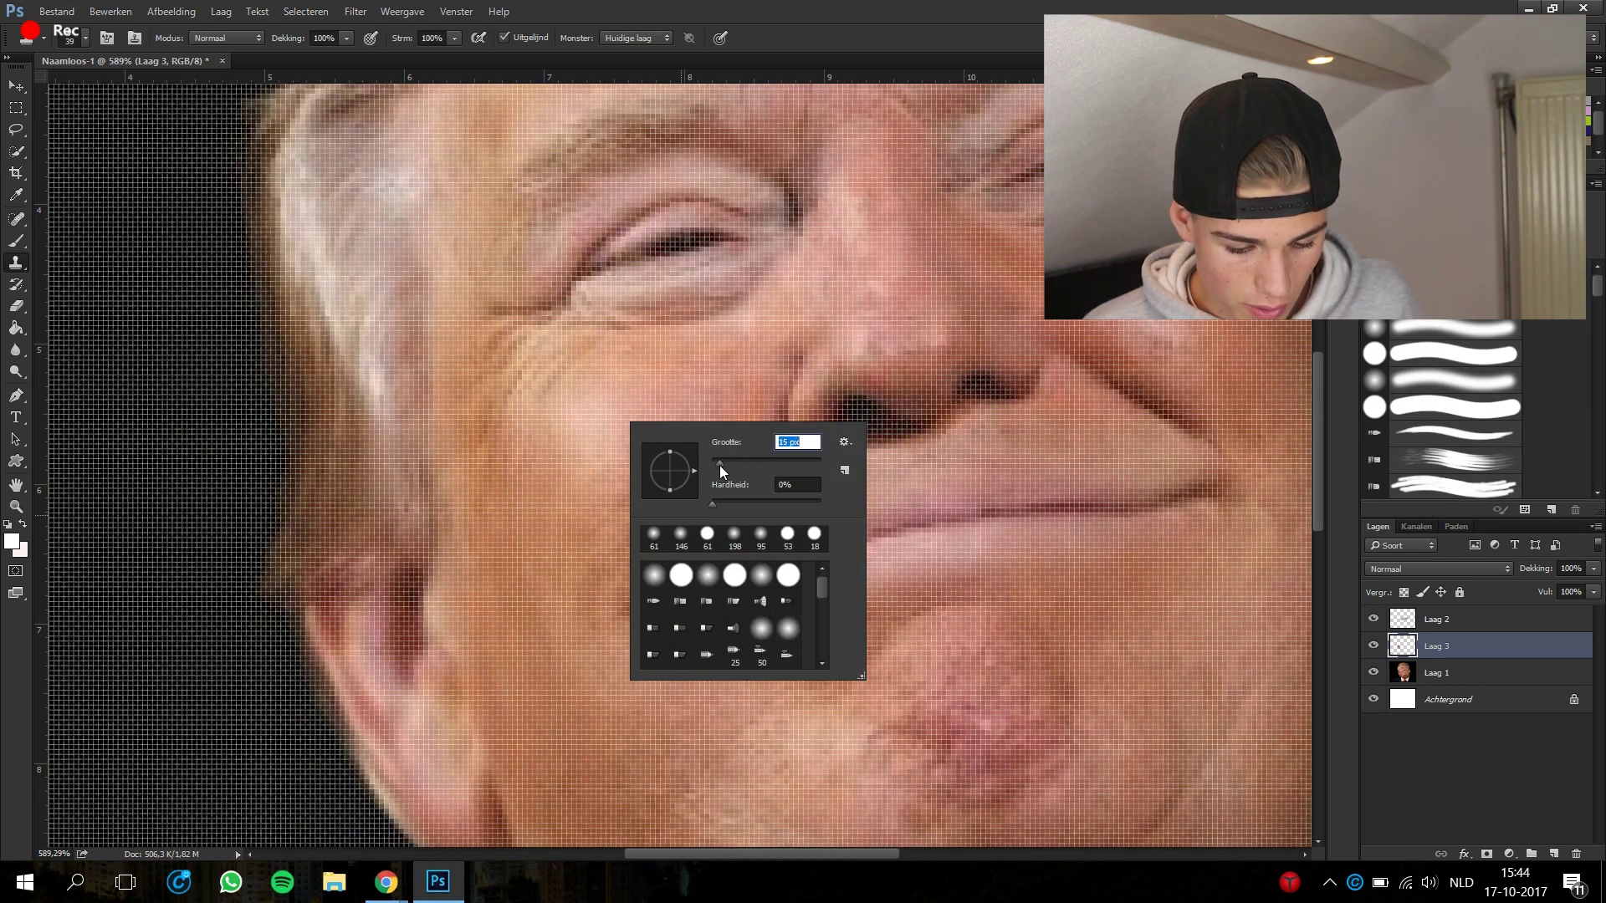
{"action": "left_click", "coordinate": [623, 409], "text": "alt"}
{"action": "left_click", "coordinate": [547, 380]}
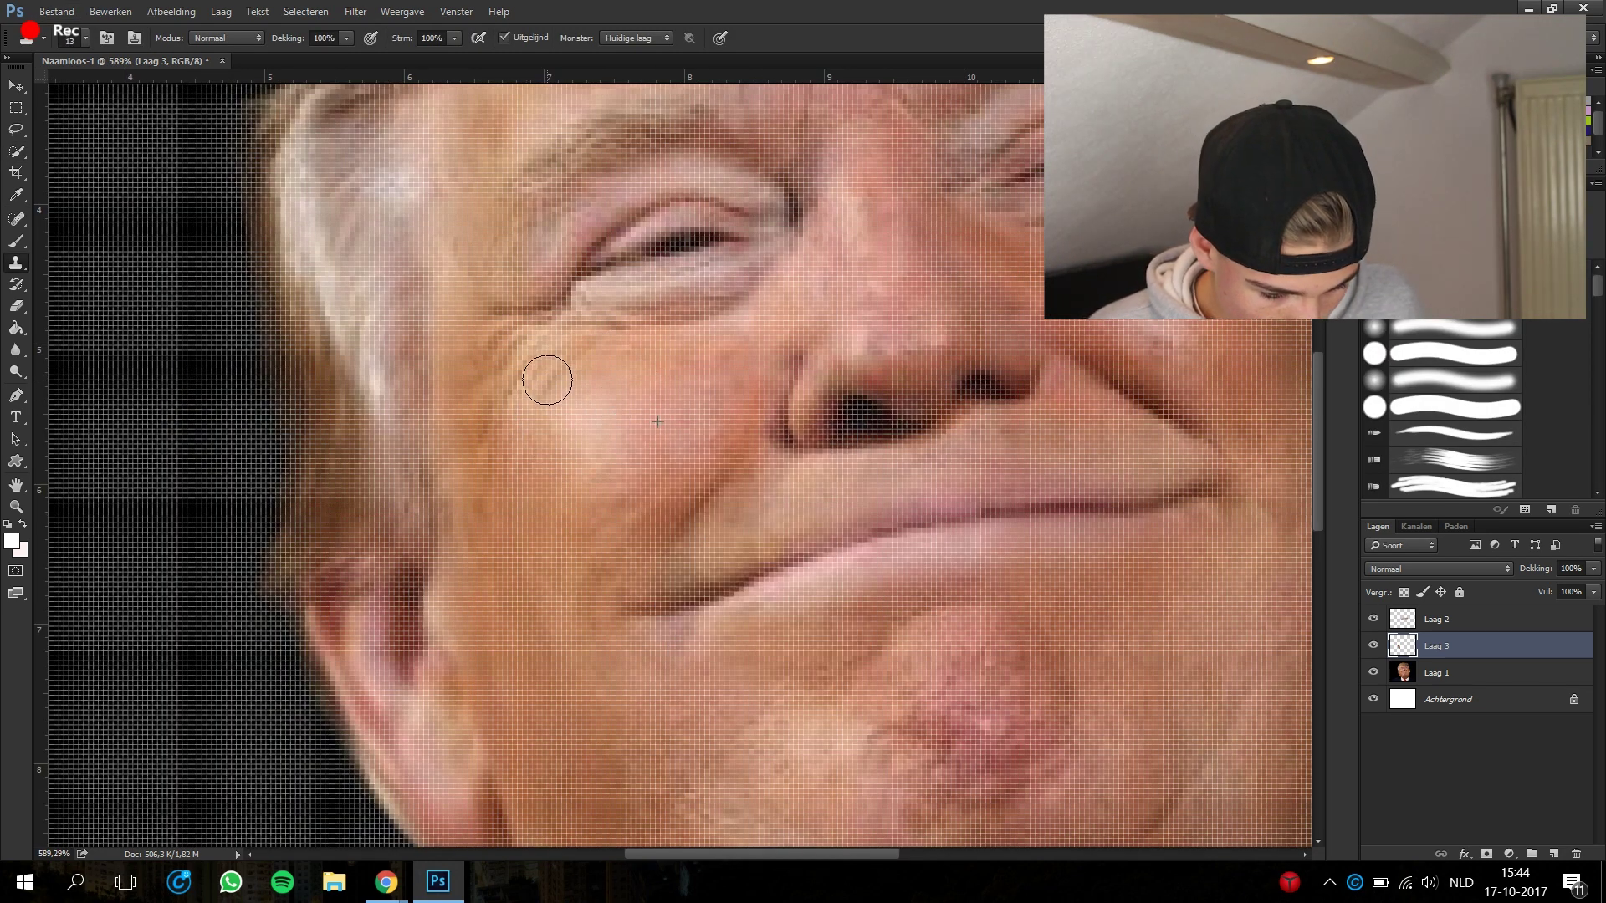
- On Laag 1, paint cloned skin over the chin wrinkles
{"action": "key", "text": "alt+bracketleft"}
{"action": "scroll", "coordinate": [526, 359], "scroll_direction": "down", "scroll_amount": 1}
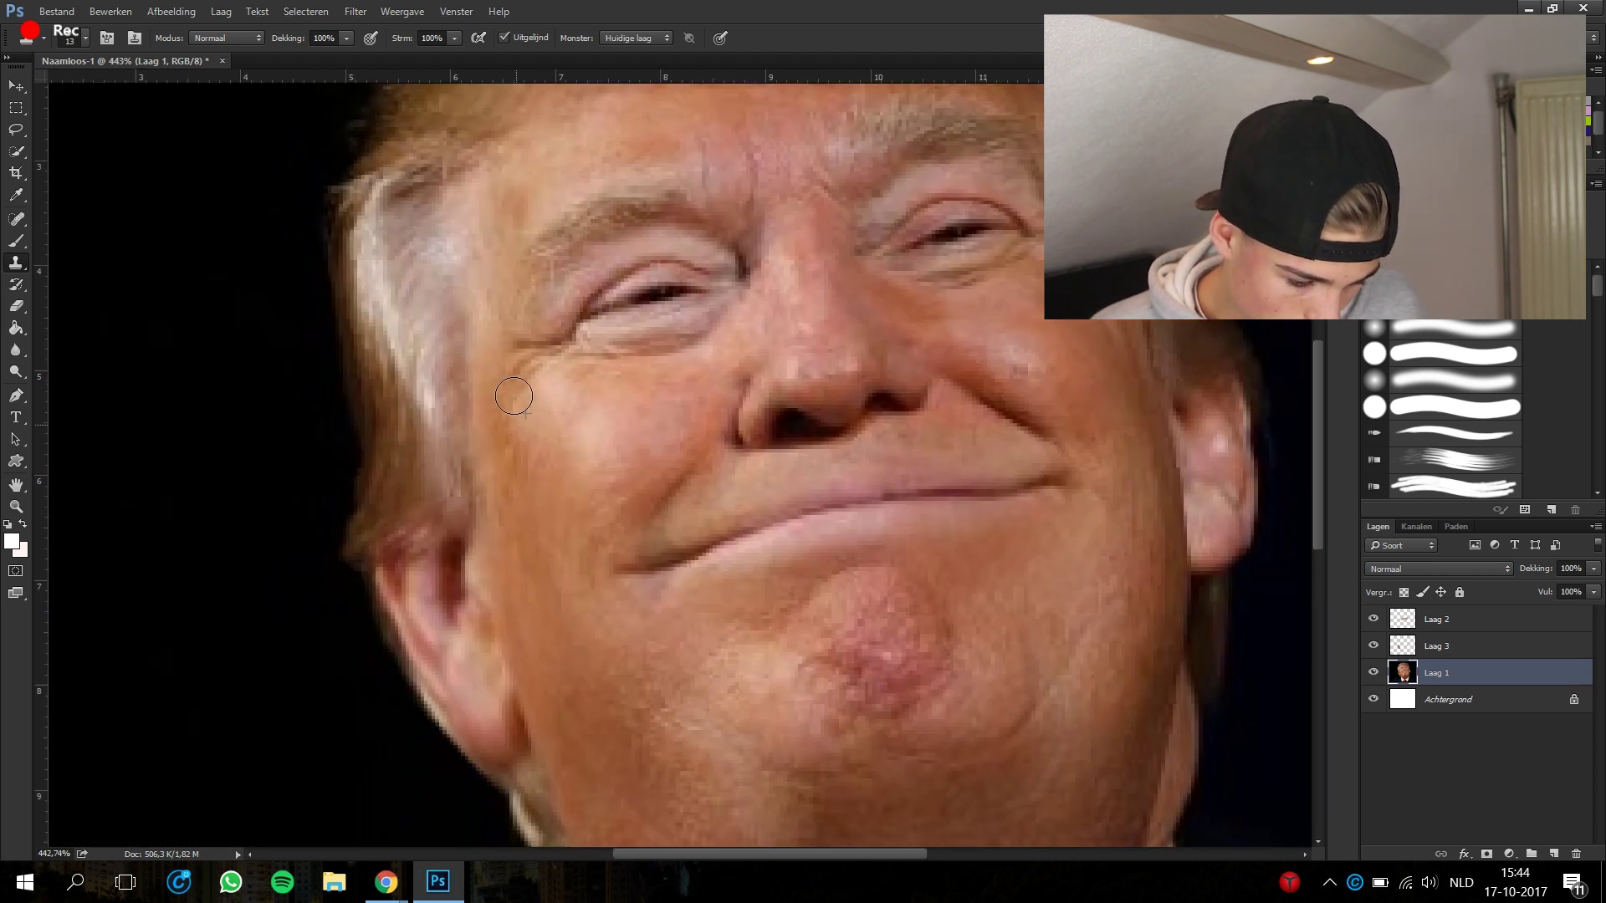
{"action": "key", "text": "ctrl+0"}
{"action": "scroll", "coordinate": [677, 336], "scroll_direction": "up", "scroll_amount": 5}
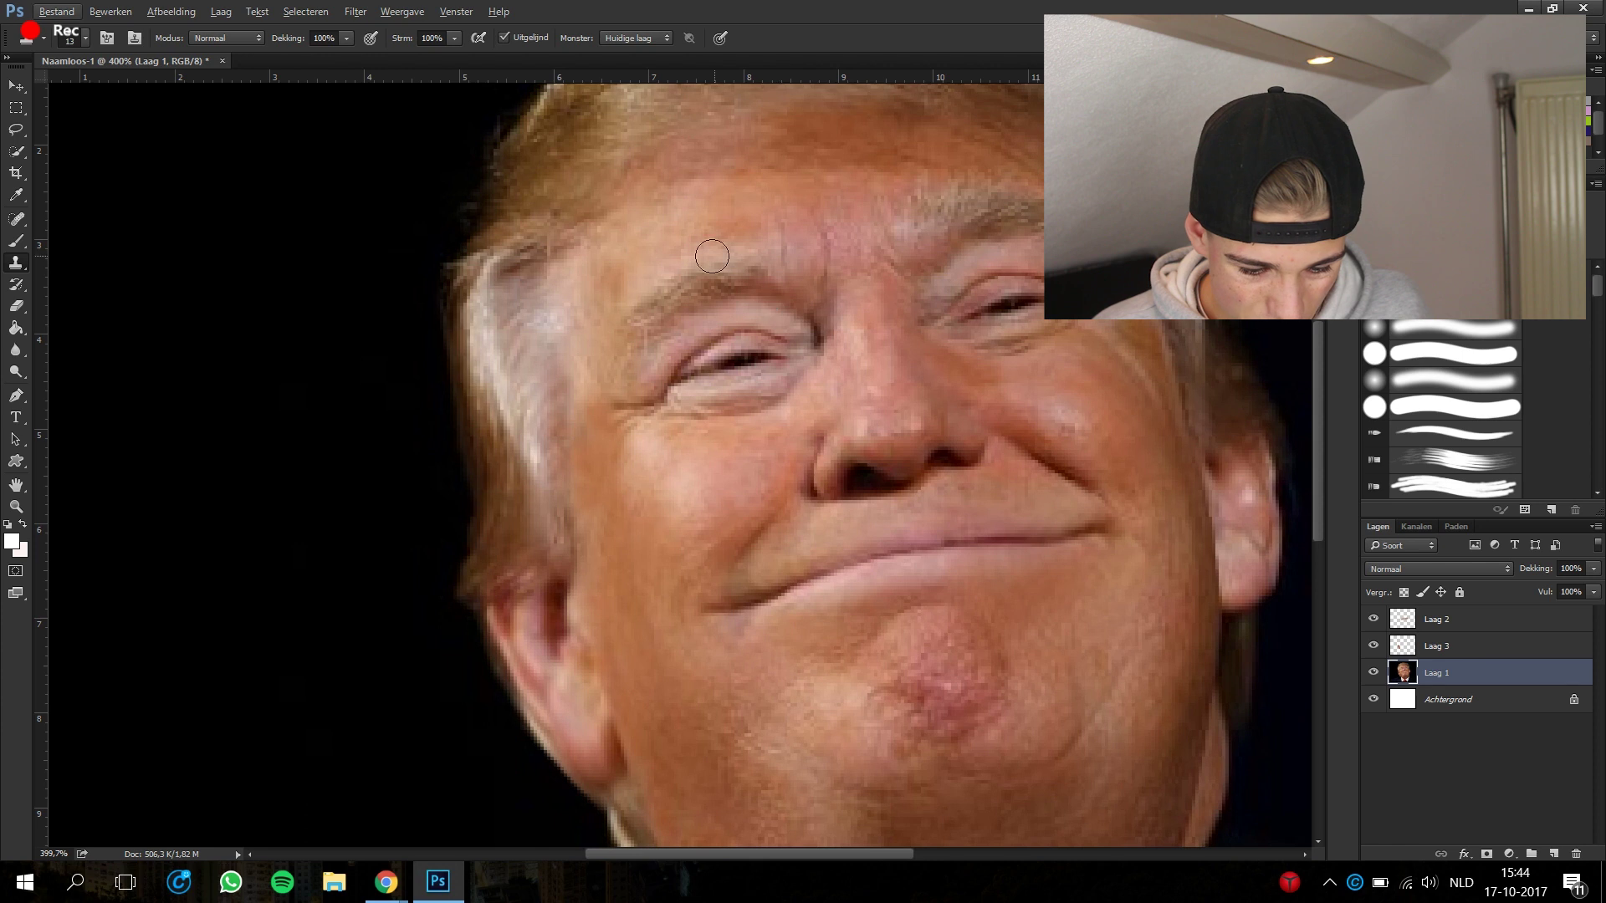
{"action": "scroll", "coordinate": [711, 256], "scroll_direction": "up", "scroll_amount": 2}
{"action": "scroll", "coordinate": [899, 580], "scroll_direction": "down", "scroll_amount": 3}
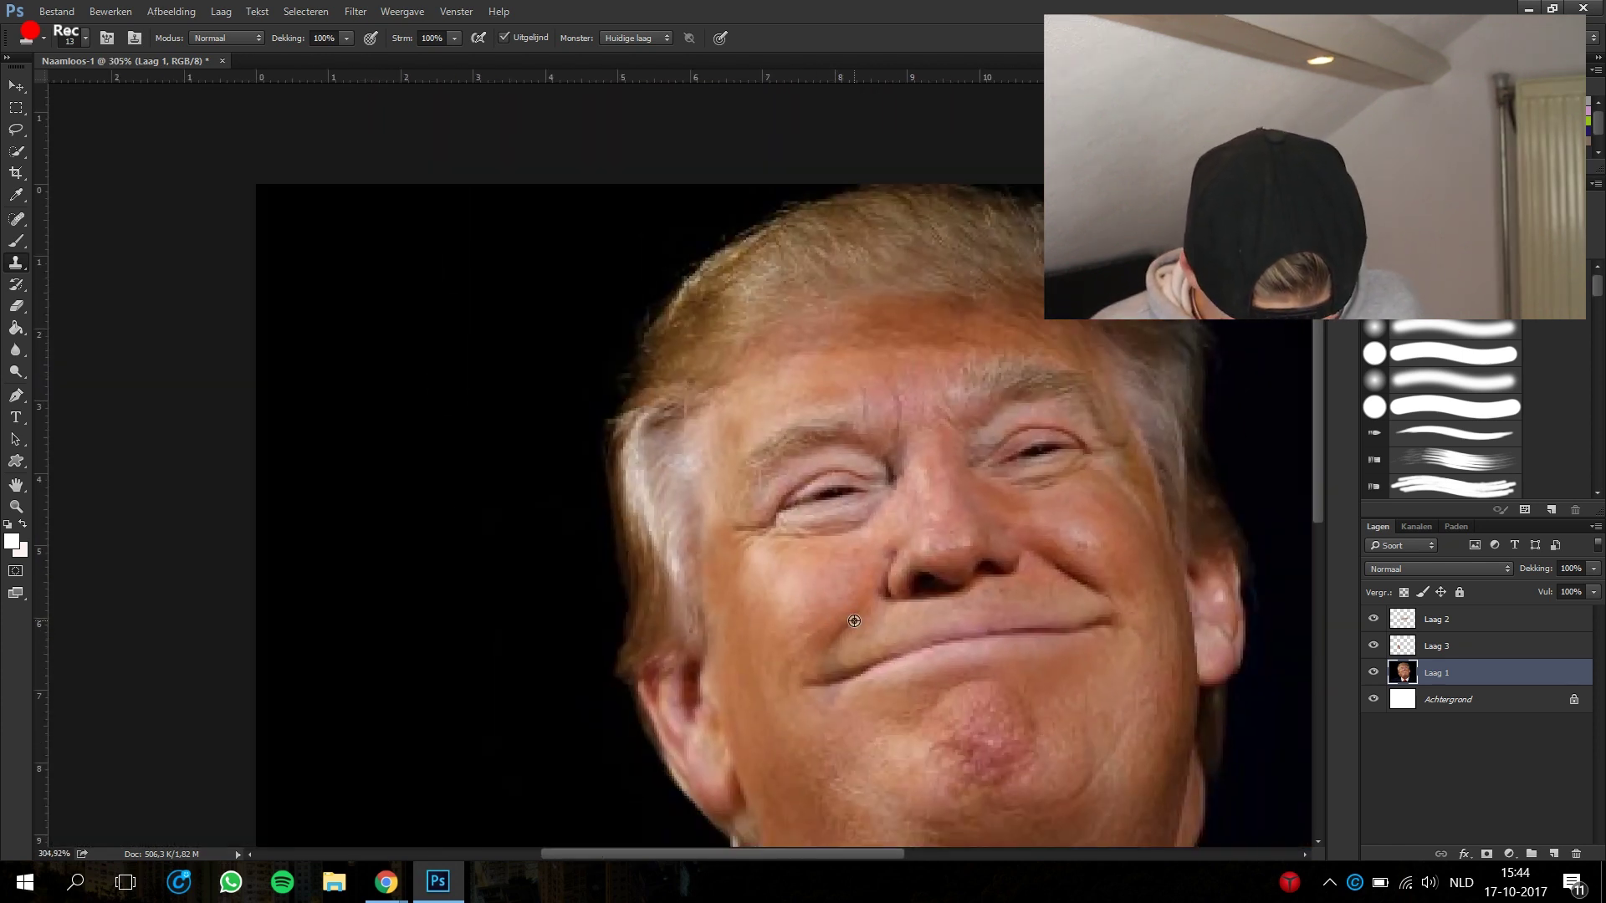
{"action": "scroll", "coordinate": [854, 621], "scroll_direction": "up", "scroll_amount": 3}
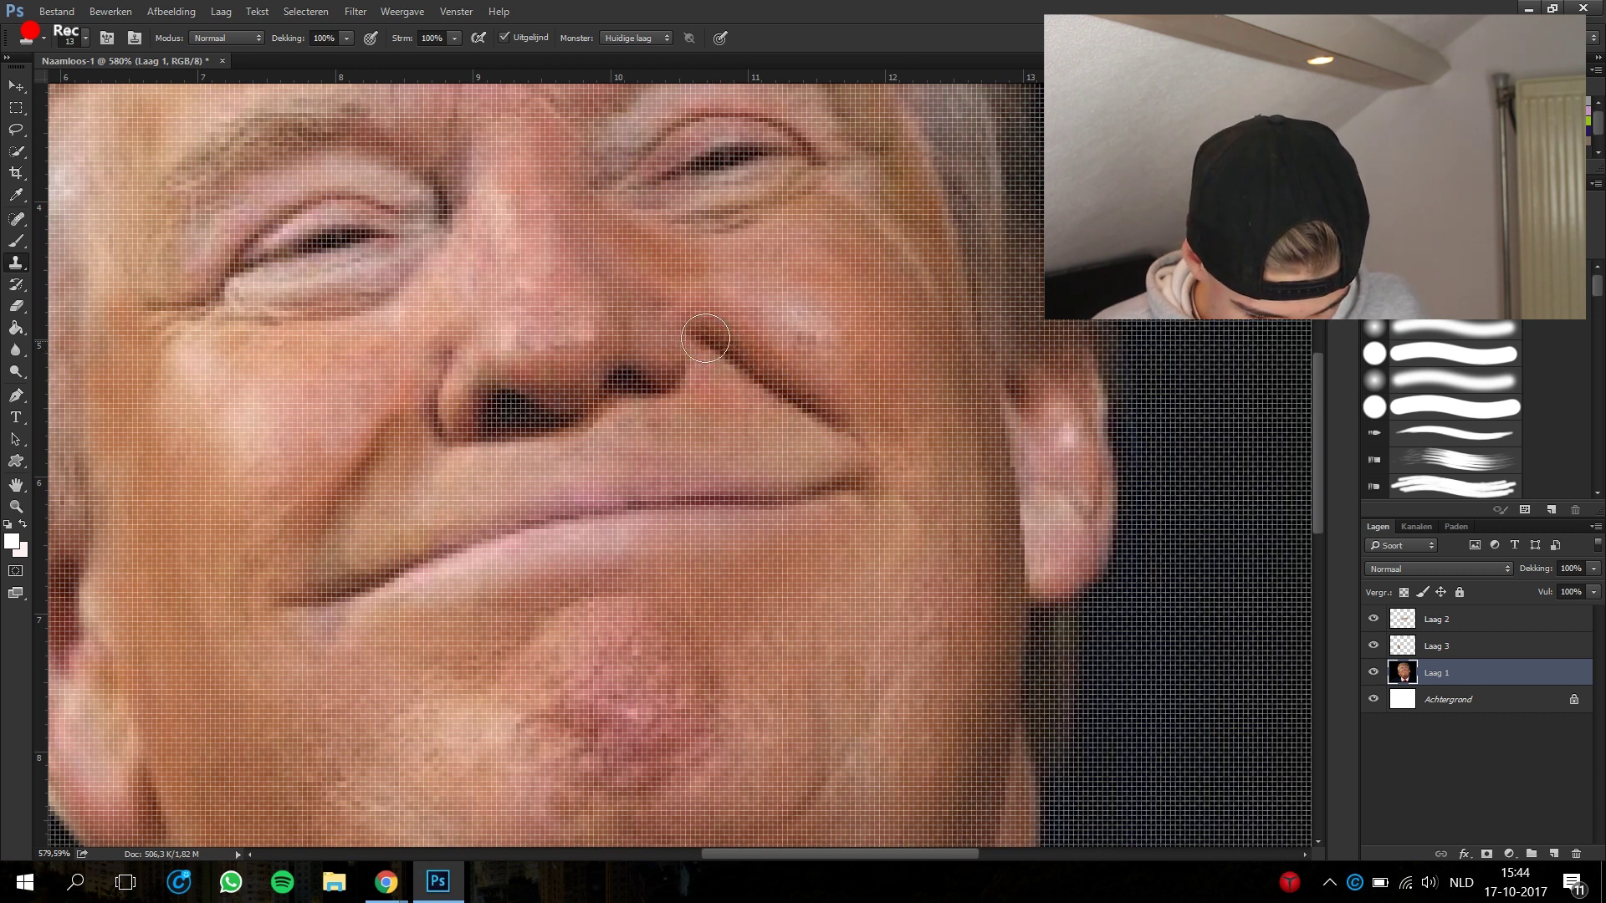
{"action": "scroll", "coordinate": [705, 338], "scroll_direction": "down", "scroll_amount": 4}
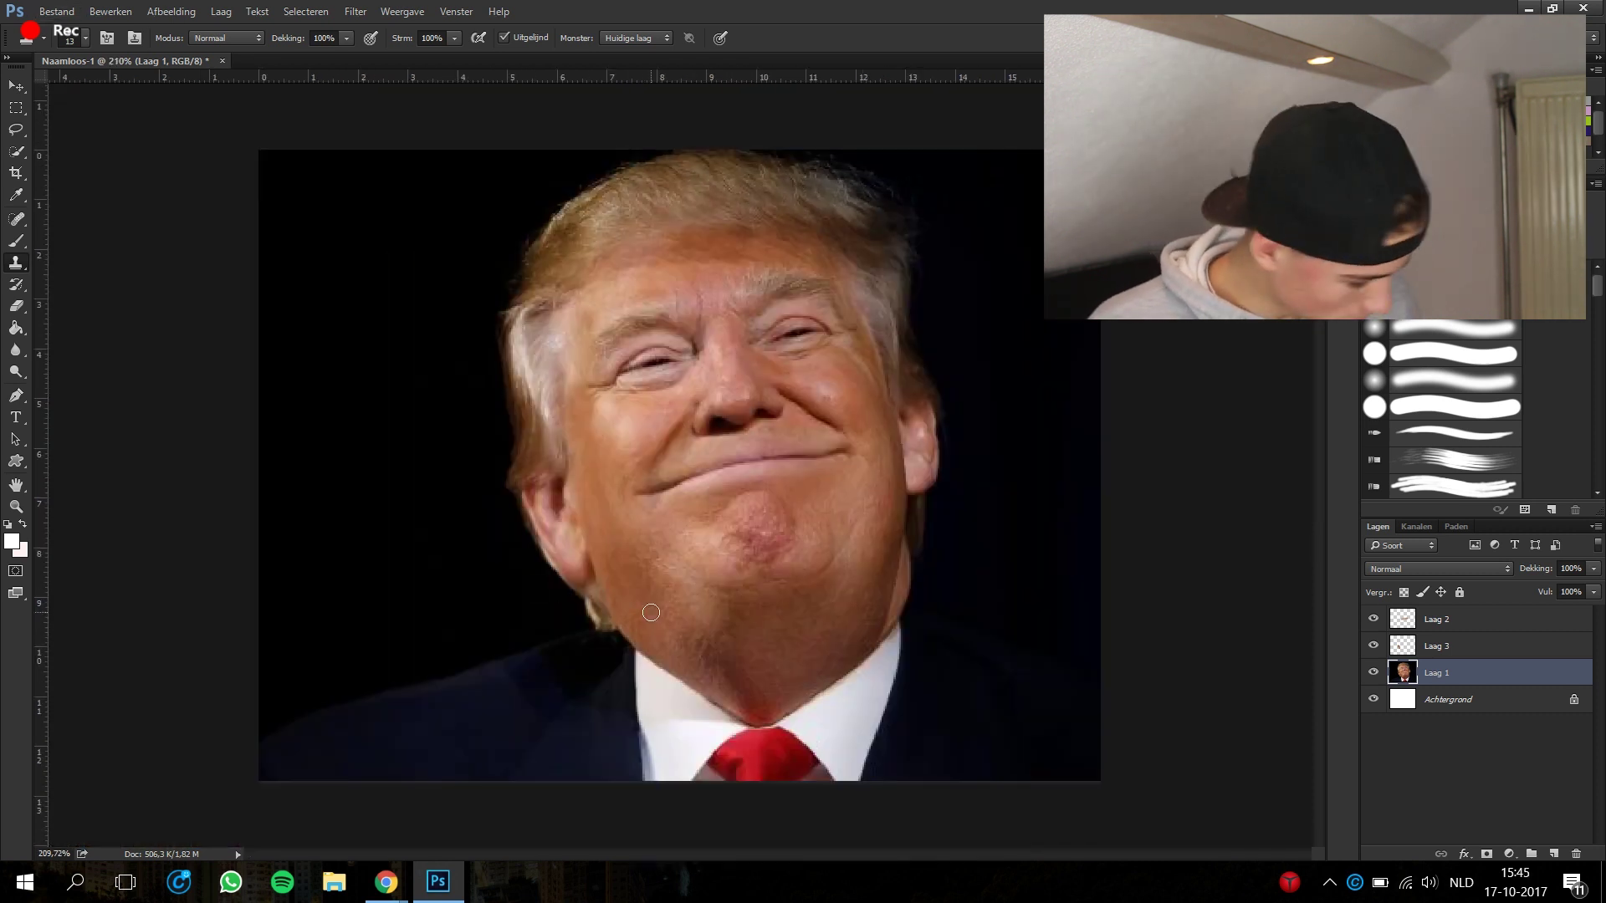
{"action": "scroll", "coordinate": [828, 560], "scroll_direction": "up", "scroll_amount": 2}
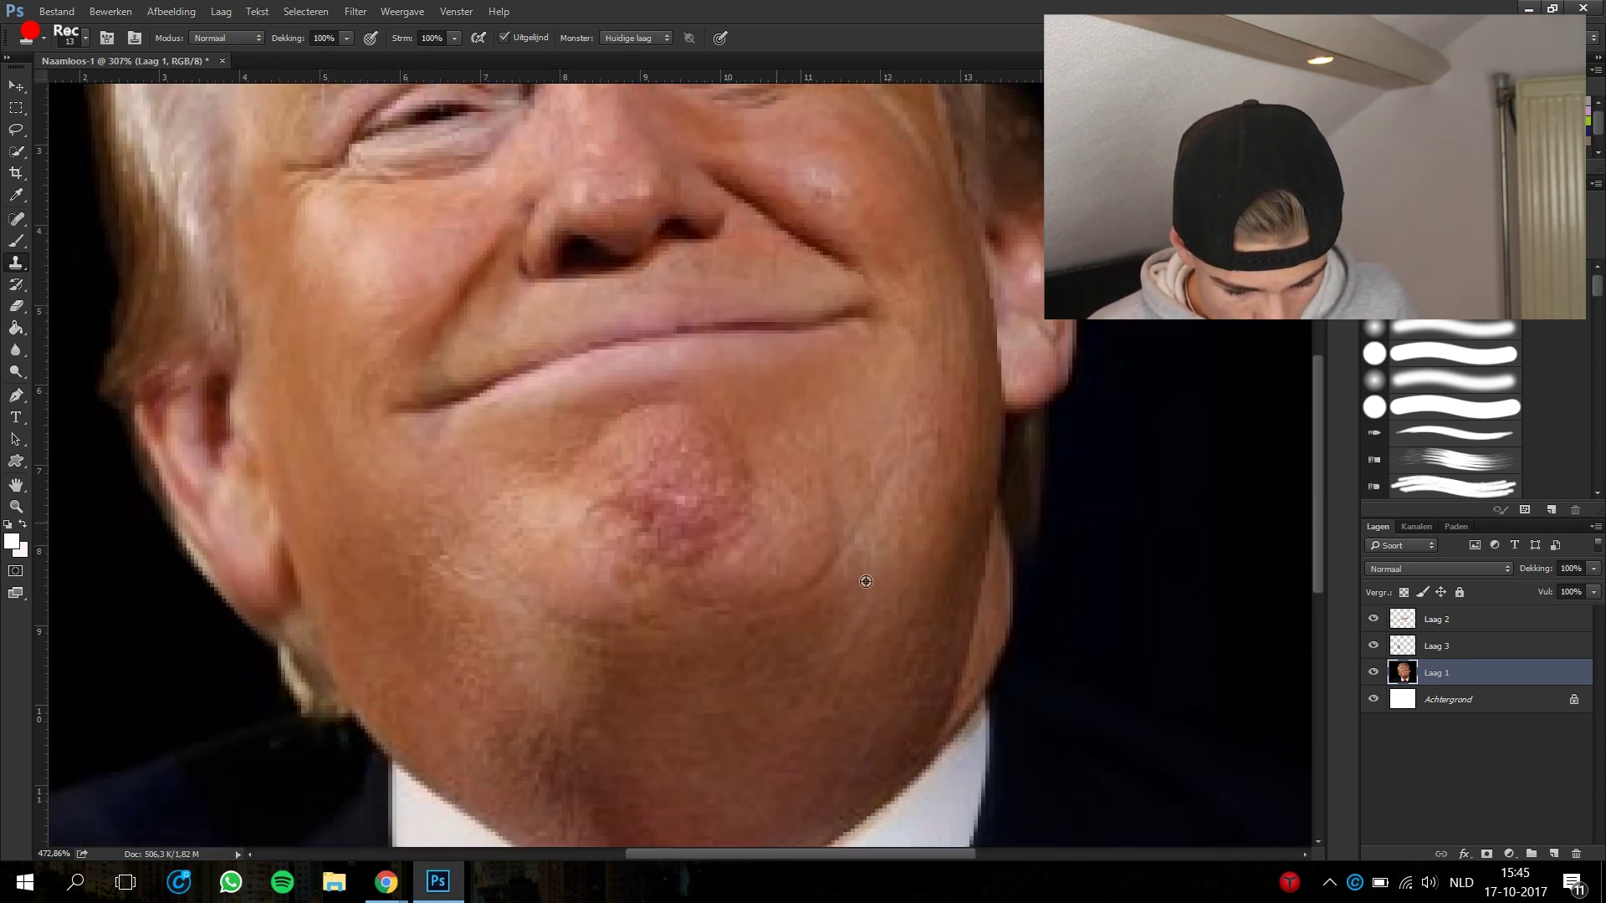
{"action": "scroll", "coordinate": [866, 581], "scroll_direction": "up", "scroll_amount": 1}
{"action": "scroll", "coordinate": [839, 524], "scroll_direction": "down", "scroll_amount": 1}
{"action": "scroll", "coordinate": [895, 580], "scroll_direction": "down", "scroll_amount": 3}
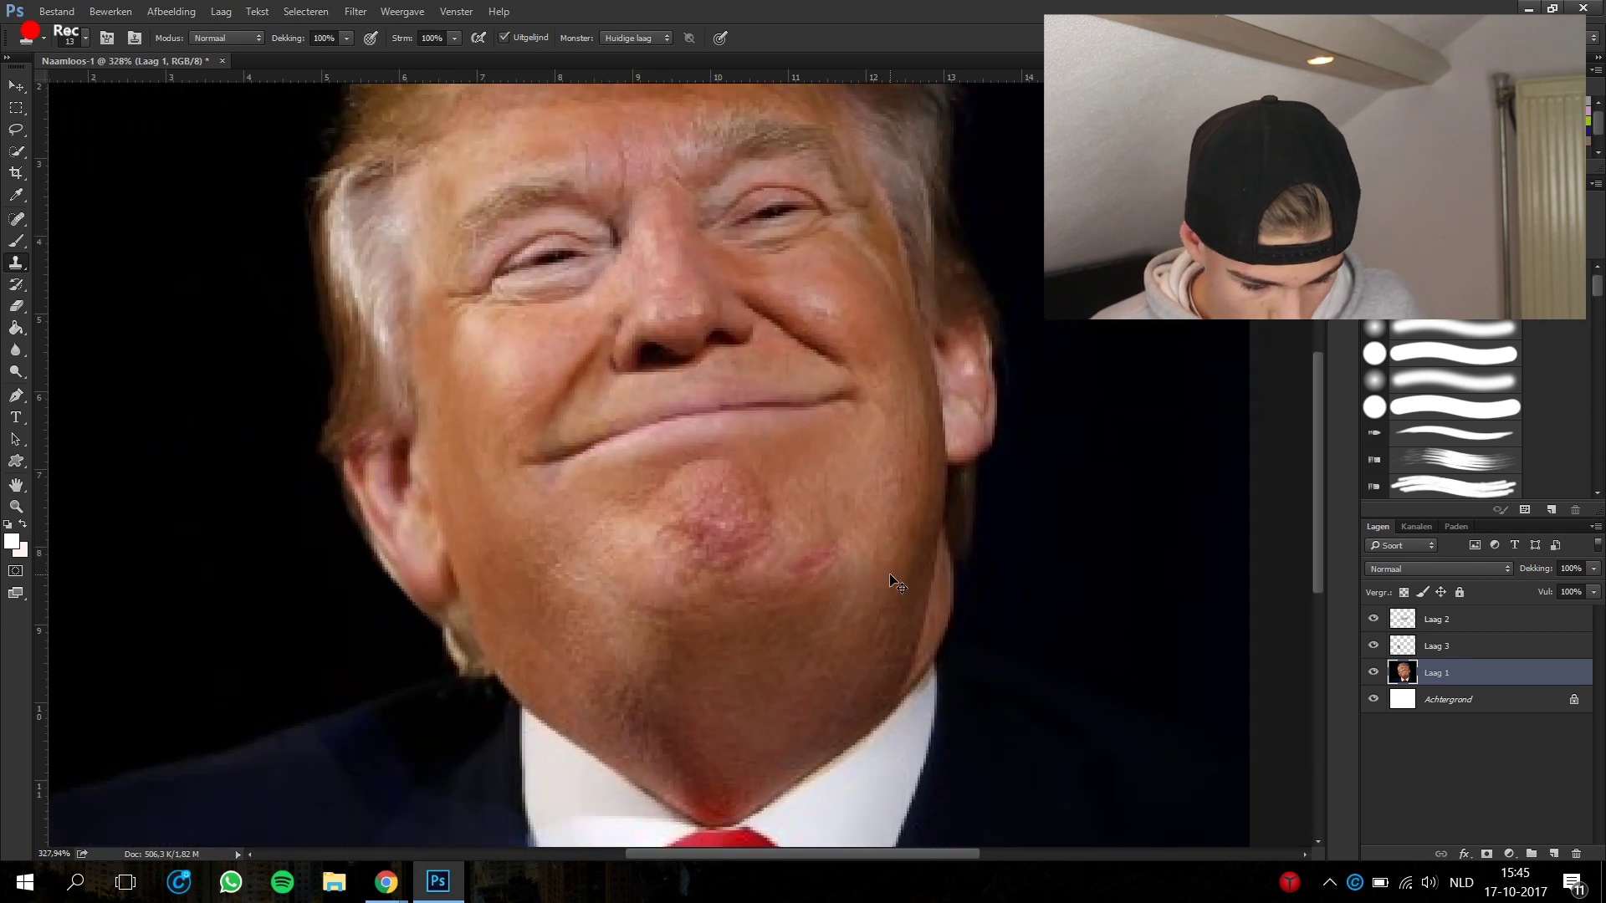
{"action": "scroll", "coordinate": [785, 638], "scroll_direction": "up", "scroll_amount": 3}
{"action": "mouse_move", "coordinate": [727, 517]}
{"action": "left_mouse_down"}
{"action": "mouse_move", "coordinate": [760, 524]}
{"action": "mouse_move", "coordinate": [896, 674]}
{"action": "left_mouse_up"}
{"action": "scroll", "coordinate": [896, 675], "scroll_direction": "down", "scroll_amount": 1}
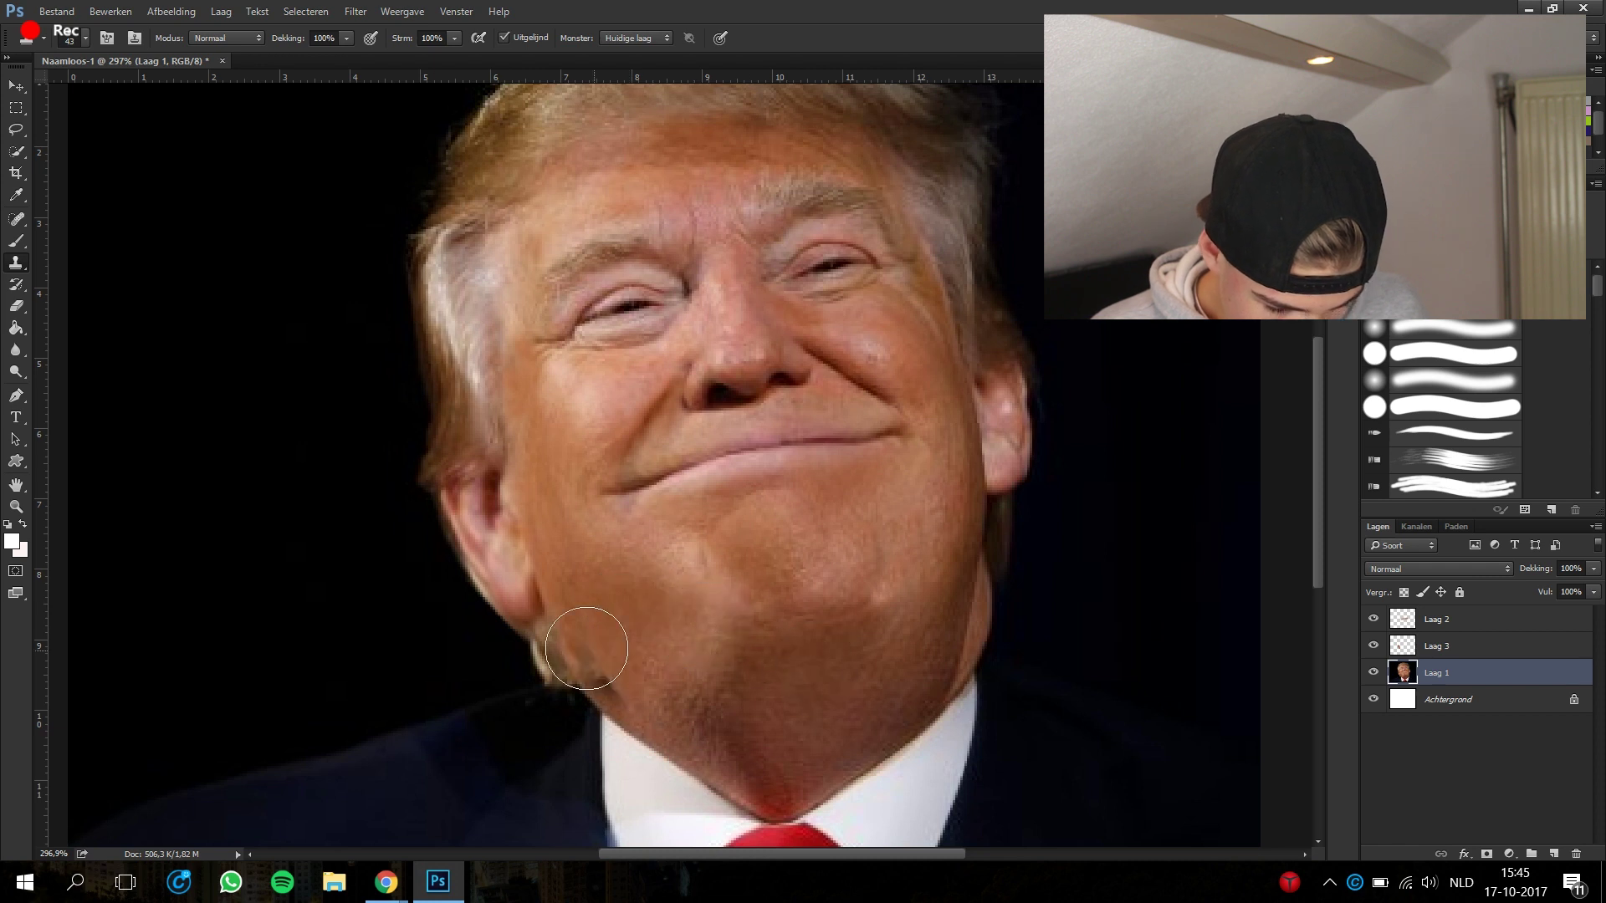
{"action": "mouse_move", "coordinate": [670, 618]}
{"action": "left_mouse_down"}
{"action": "mouse_move", "coordinate": [761, 636]}
{"action": "mouse_move", "coordinate": [681, 562]}
{"action": "left_mouse_up"}
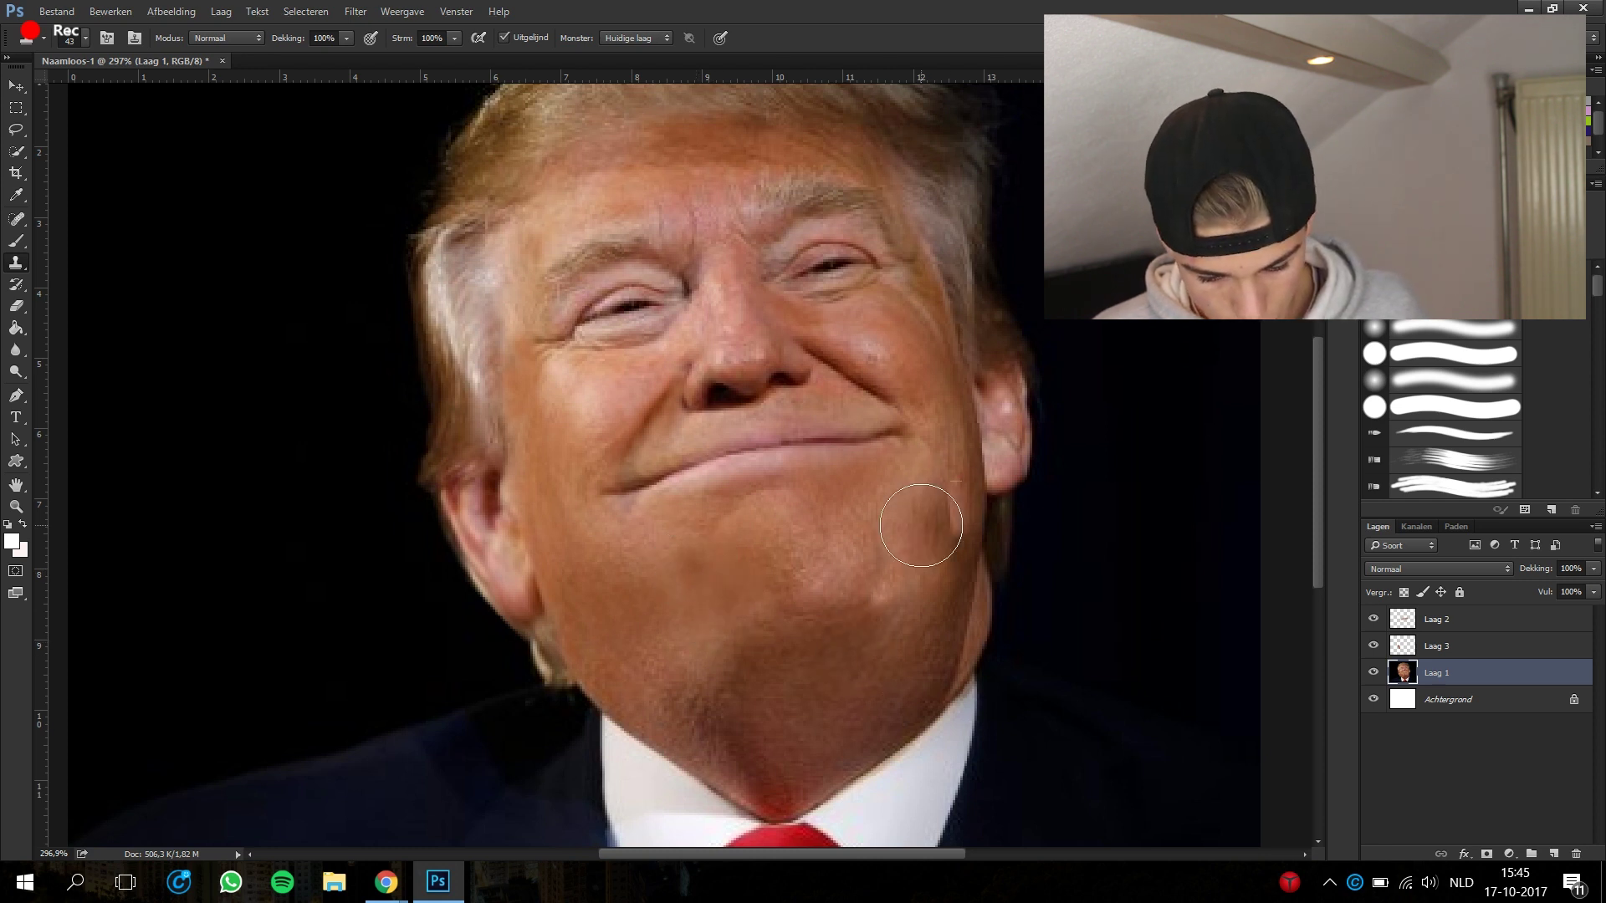
- Resample skin near the jaw and continue smoothing the jaw area
{"action": "left_click", "coordinate": [834, 690], "text": "alt"}
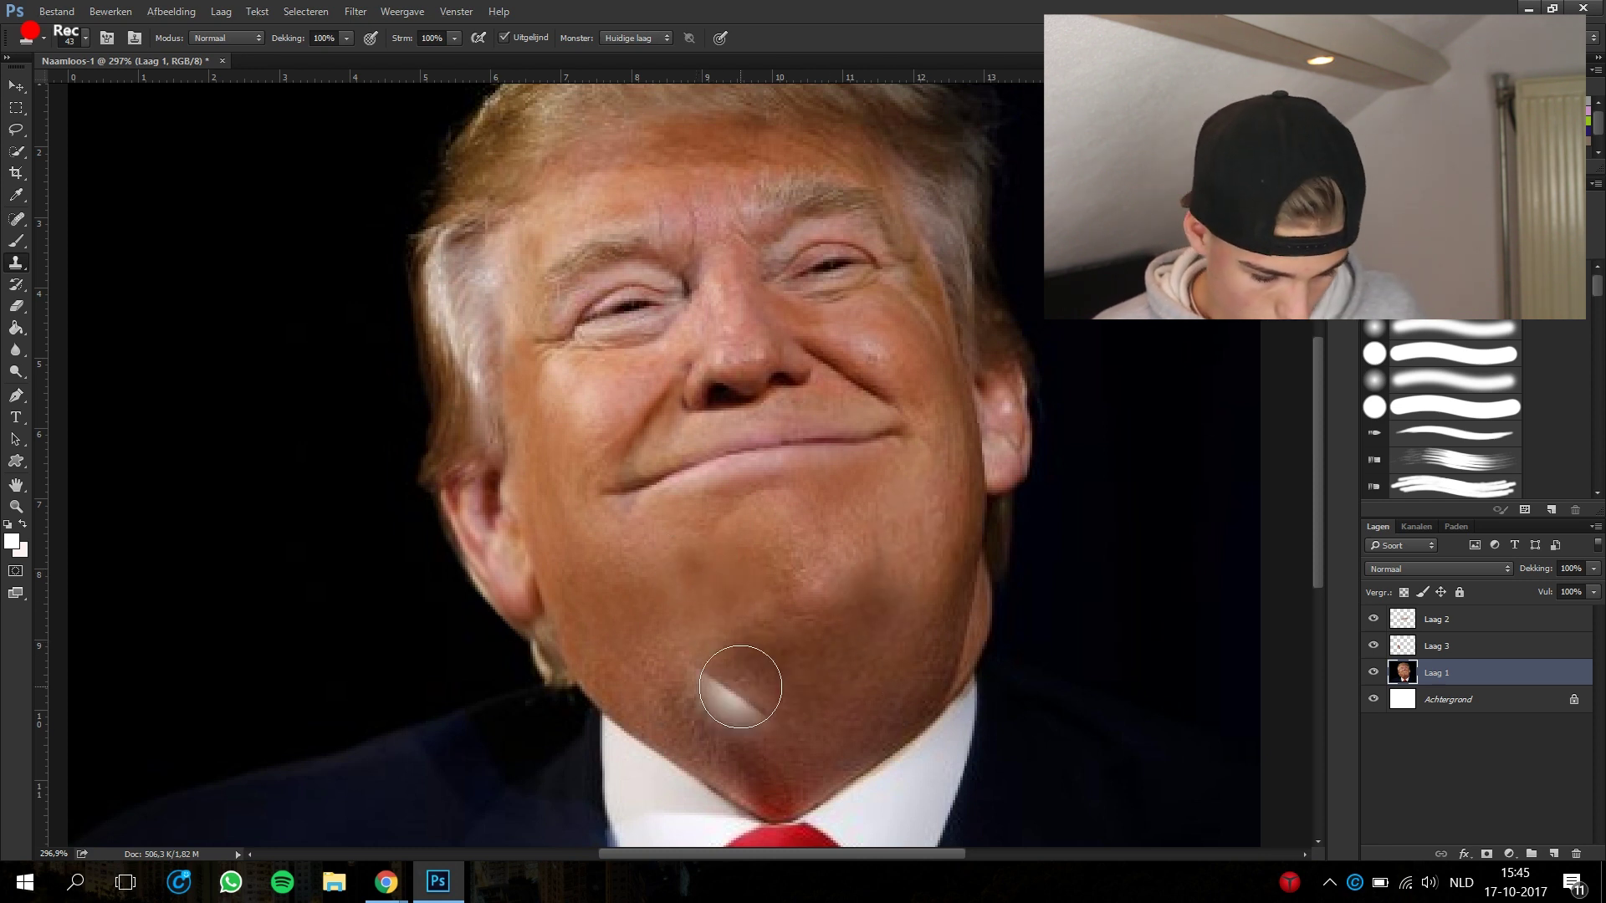
{"action": "scroll", "coordinate": [719, 644], "scroll_direction": "down", "scroll_amount": 2}
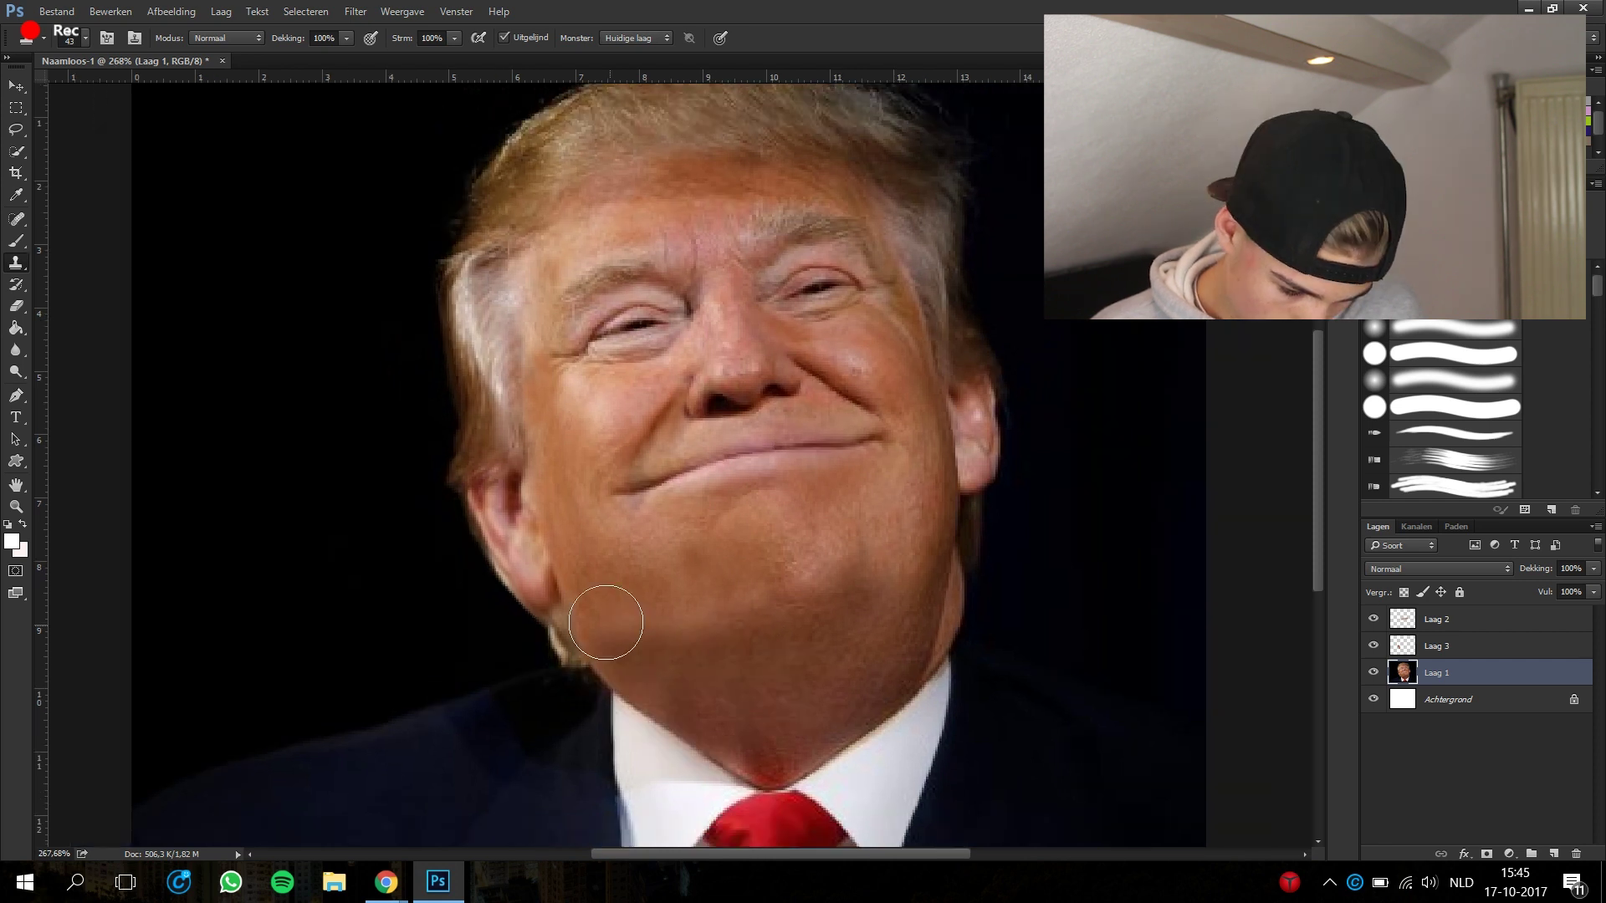
{"action": "scroll", "coordinate": [986, 648], "scroll_direction": "down", "scroll_amount": 10}
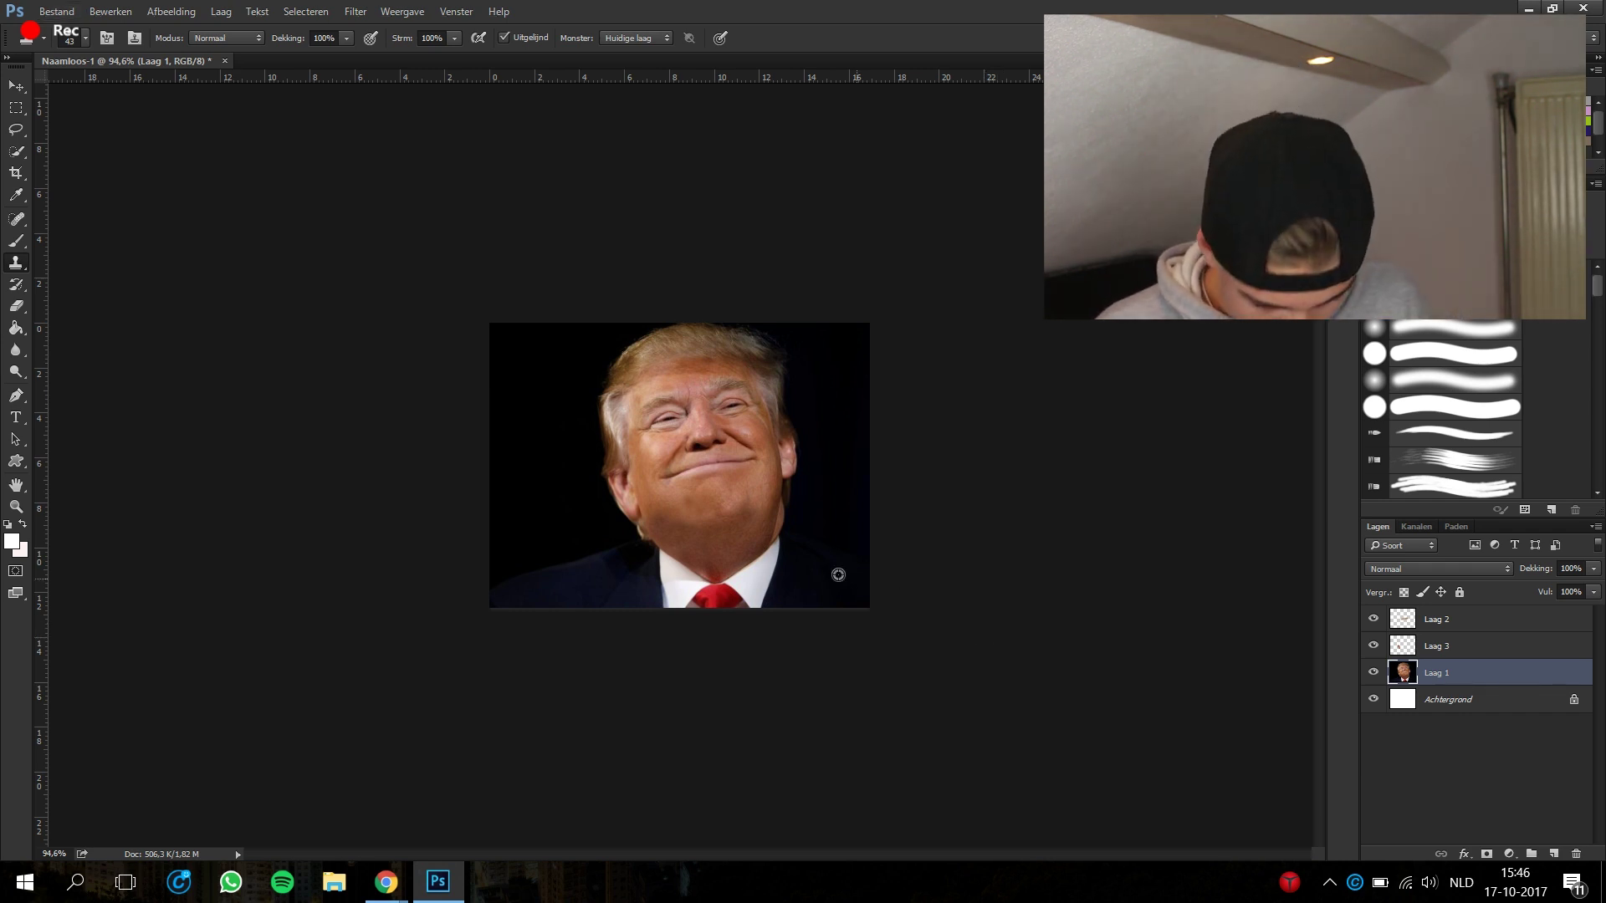
{"action": "scroll", "coordinate": [836, 568], "scroll_direction": "up", "scroll_amount": 10}
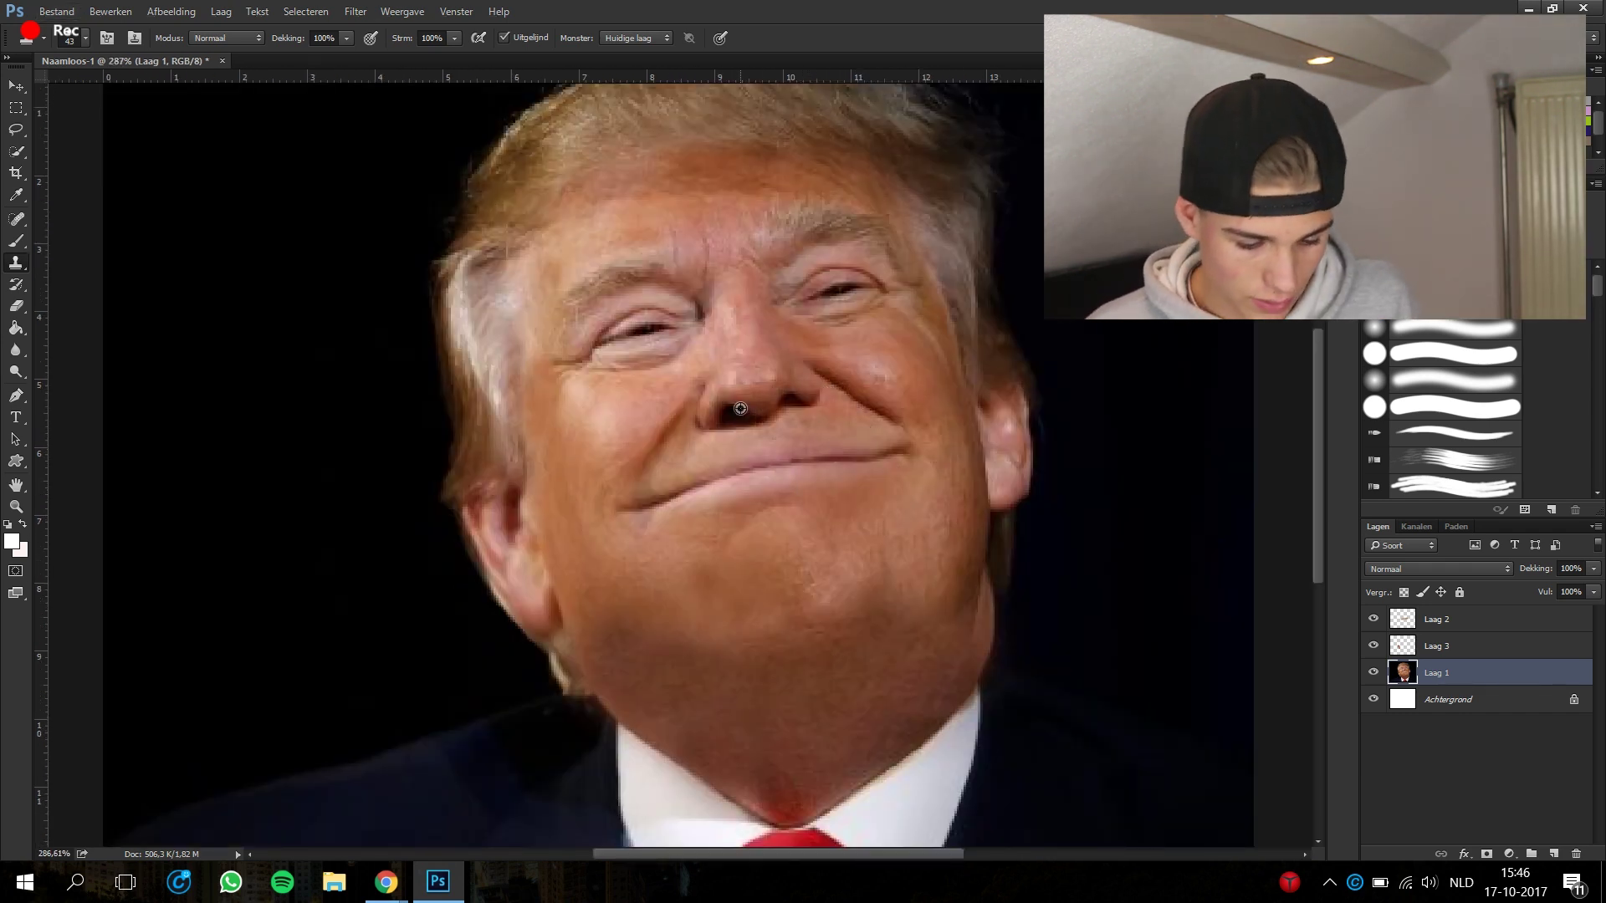
{"action": "scroll", "coordinate": [872, 430], "scroll_direction": "up", "scroll_amount": 1}
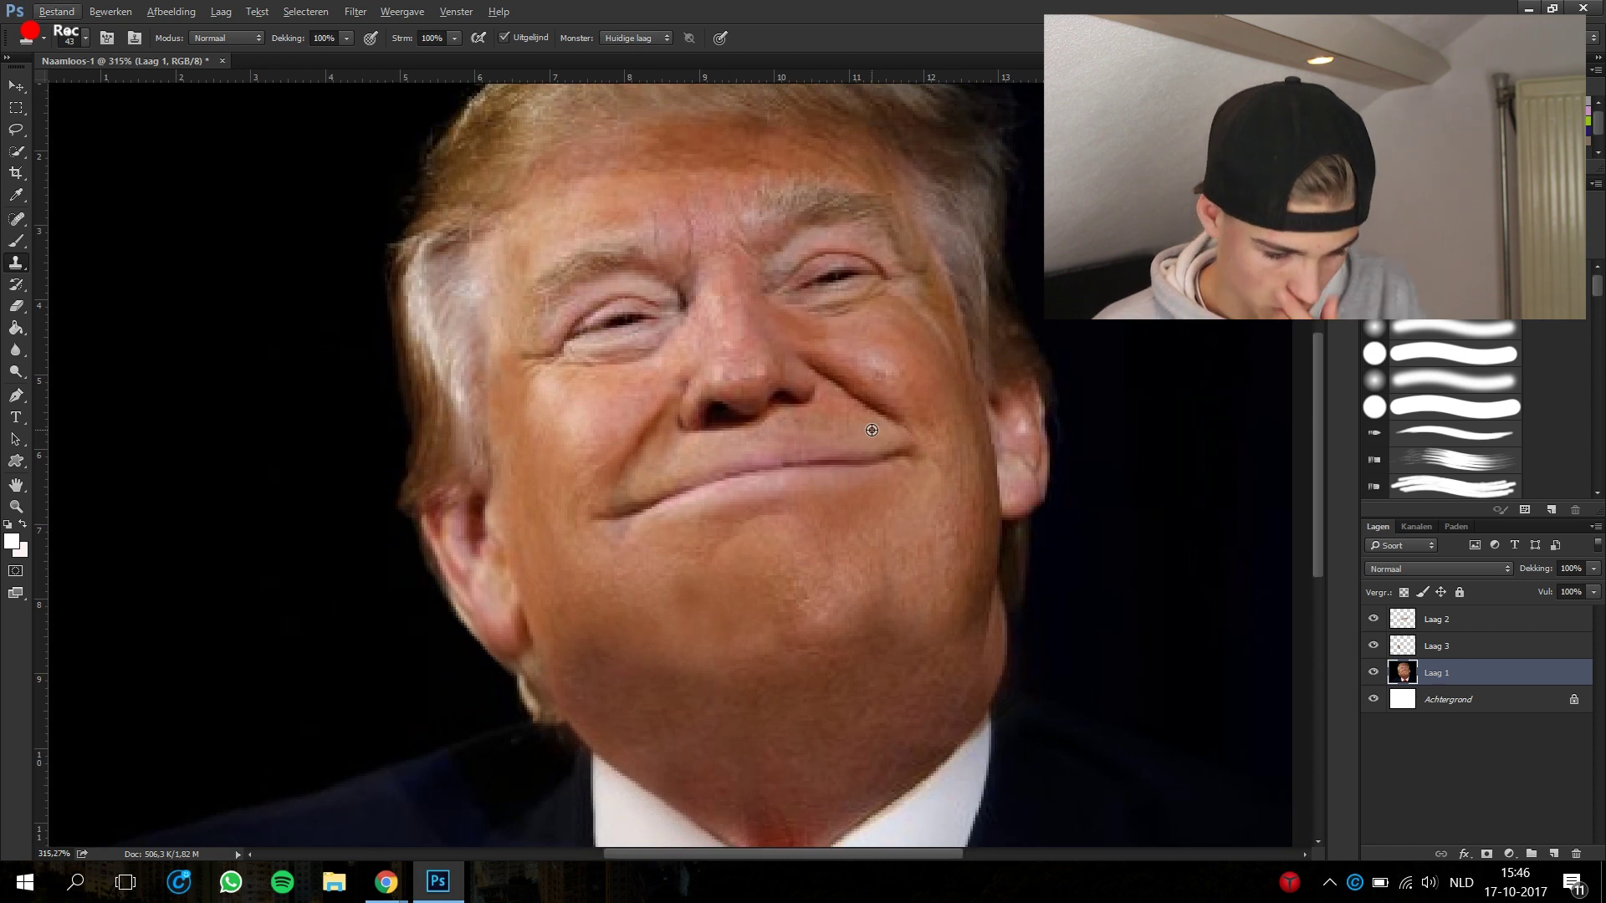
{"action": "scroll", "coordinate": [872, 430], "scroll_direction": "down", "scroll_amount": 5}
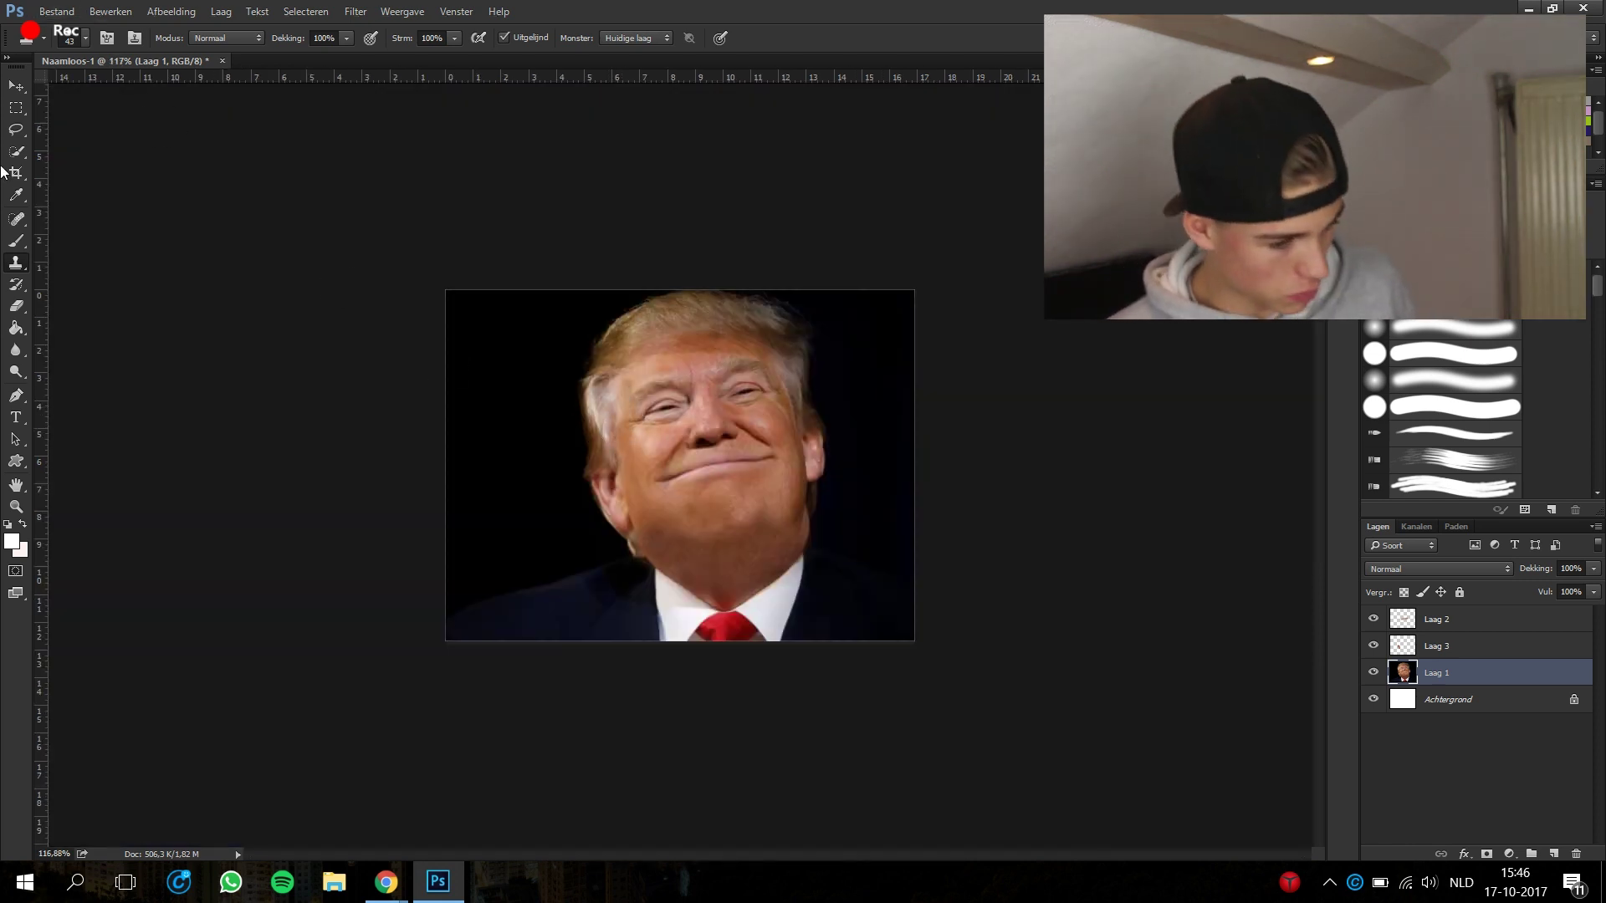
{"action": "left_click", "coordinate": [15, 129]}
{"action": "scroll", "coordinate": [766, 348], "scroll_direction": "up", "scroll_amount": 4}
- Copy the nose to Laag 4 and warp its right nostril and lower outline wider
{"action": "scroll", "coordinate": [776, 439], "scroll_direction": "up", "scroll_amount": 2}
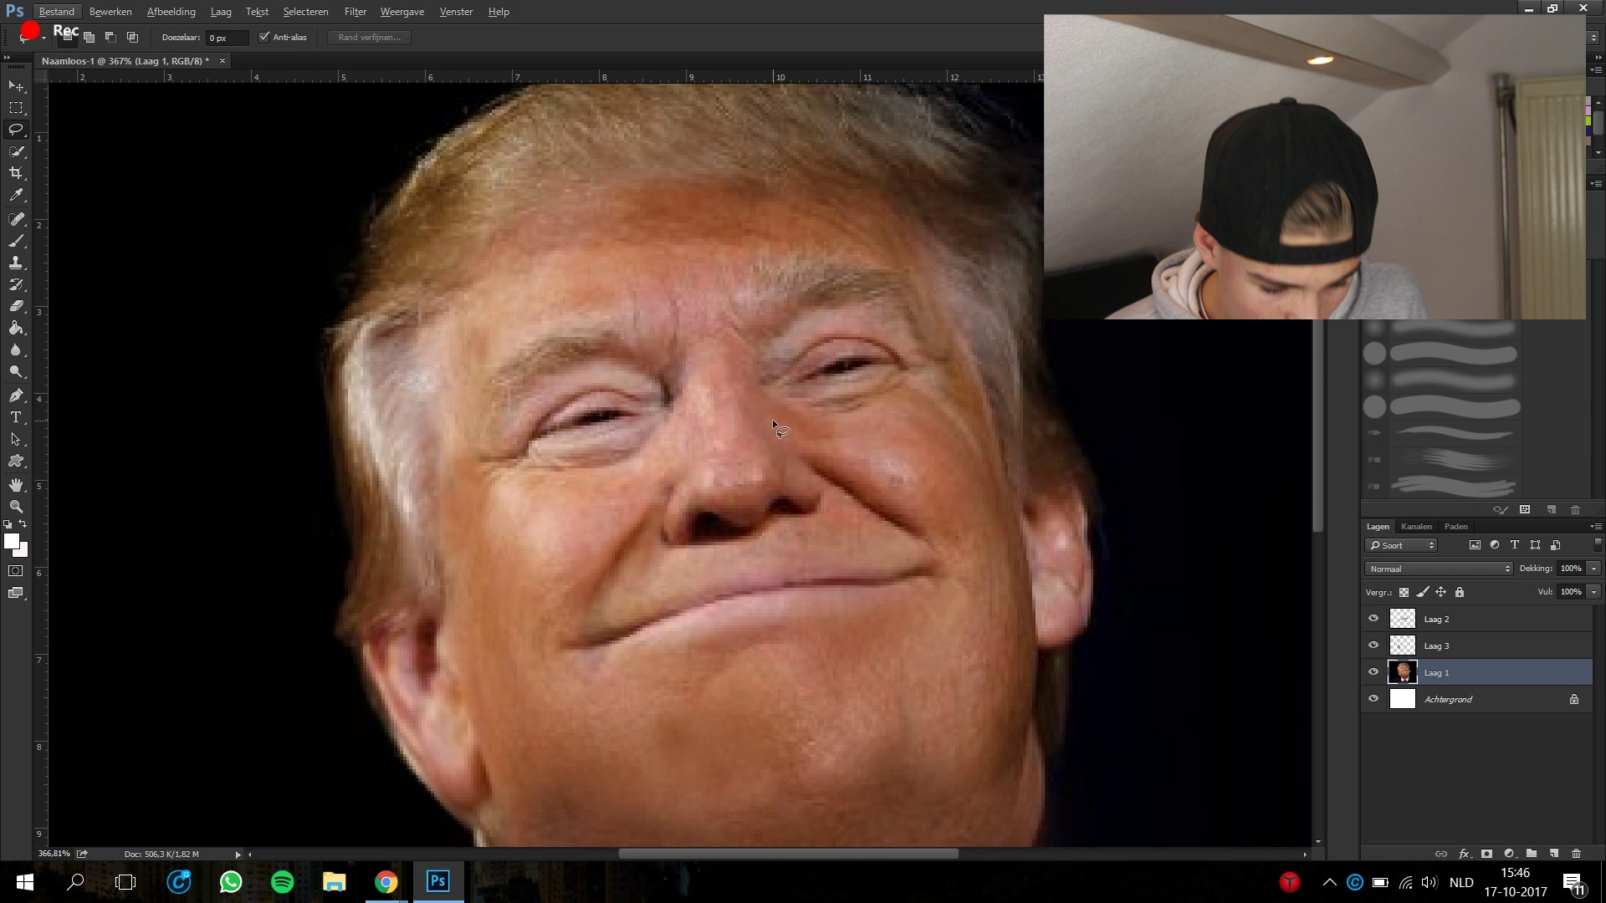
{"action": "key", "text": "ctrl+j"}
{"action": "left_click_drag", "start_coordinate": [684, 423], "coordinate": [666, 386]}
{"action": "key", "text": "ctrl+t"}
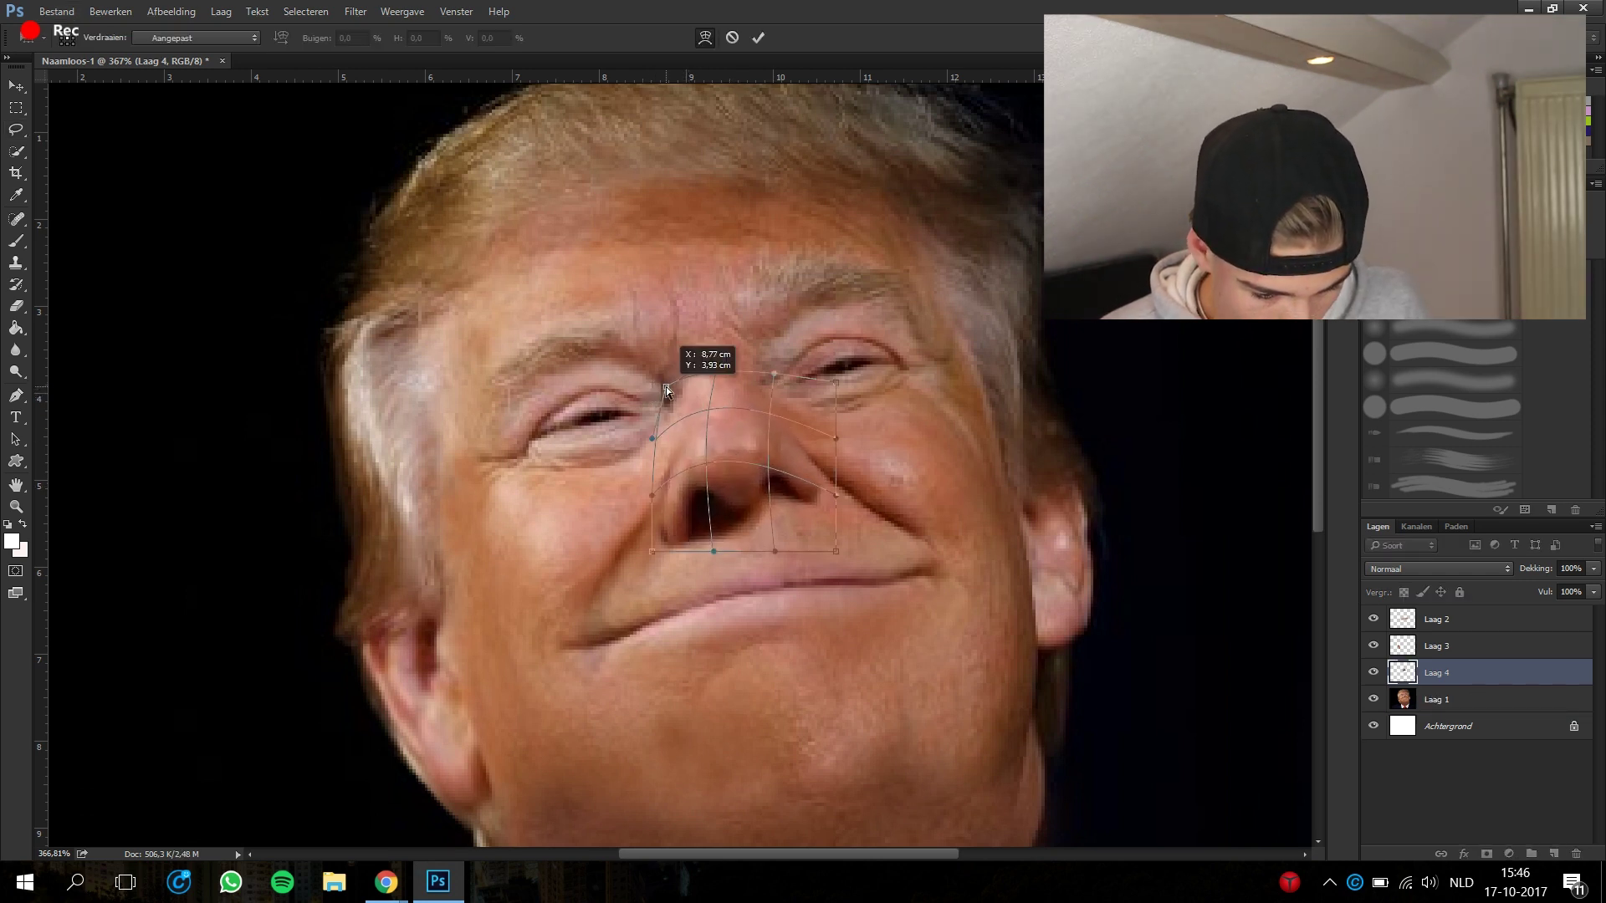
{"action": "left_click_drag", "start_coordinate": [835, 385], "coordinate": [819, 380]}
{"action": "left_click_drag", "start_coordinate": [795, 456], "coordinate": [788, 502]}
{"action": "key", "text": "Return"}
{"action": "key", "text": "ctrl+0"}
{"action": "key", "text": "e"}
{"action": "scroll", "coordinate": [704, 457], "scroll_direction": "up", "scroll_amount": 5}
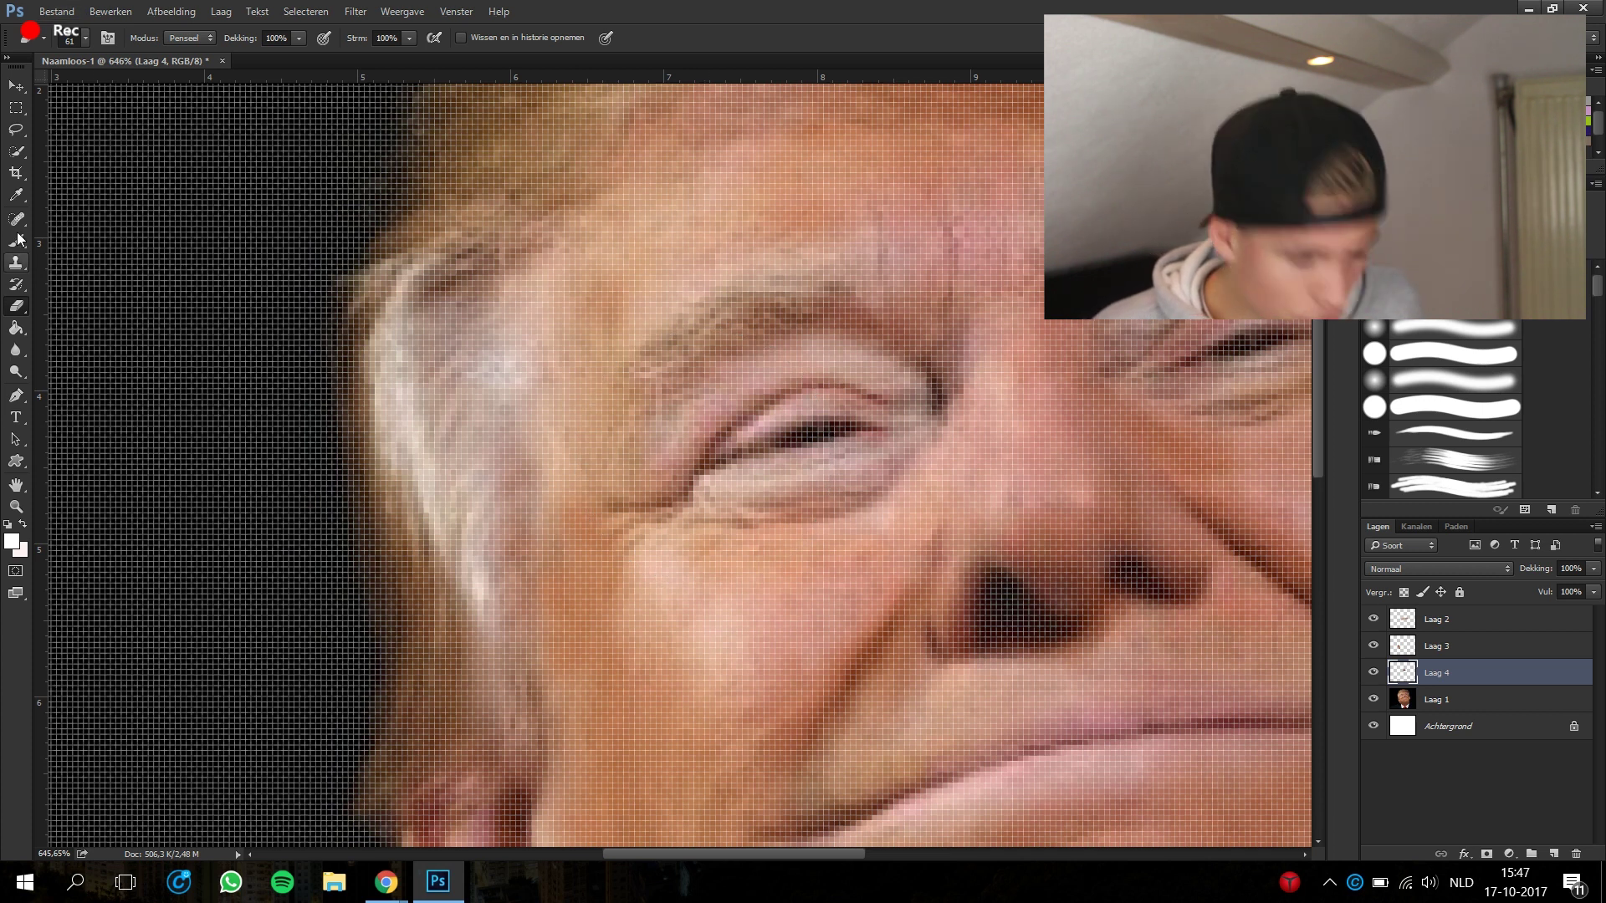
- Clone more skin on Laag 1, sampling from near the eye
{"action": "left_click", "coordinate": [16, 261]}
{"action": "left_click", "coordinate": [1436, 699]}
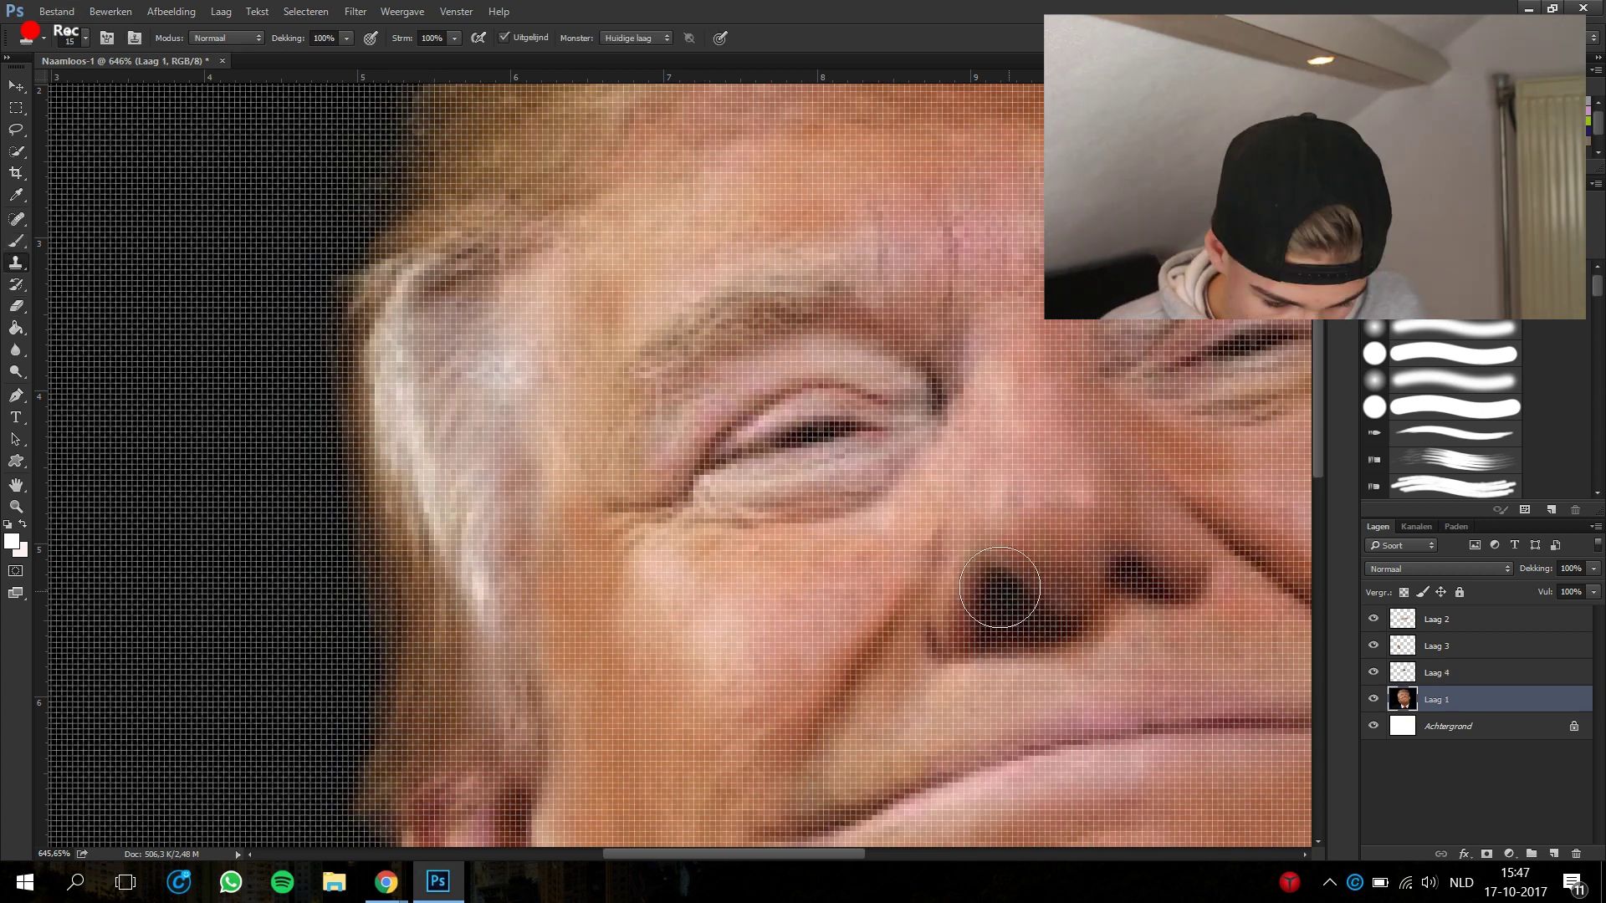
{"action": "left_click", "coordinate": [687, 608], "text": "alt"}
{"action": "scroll", "coordinate": [684, 528], "scroll_direction": "down", "scroll_amount": 1}
{"action": "scroll", "coordinate": [681, 548], "scroll_direction": "down", "scroll_amount": 3}
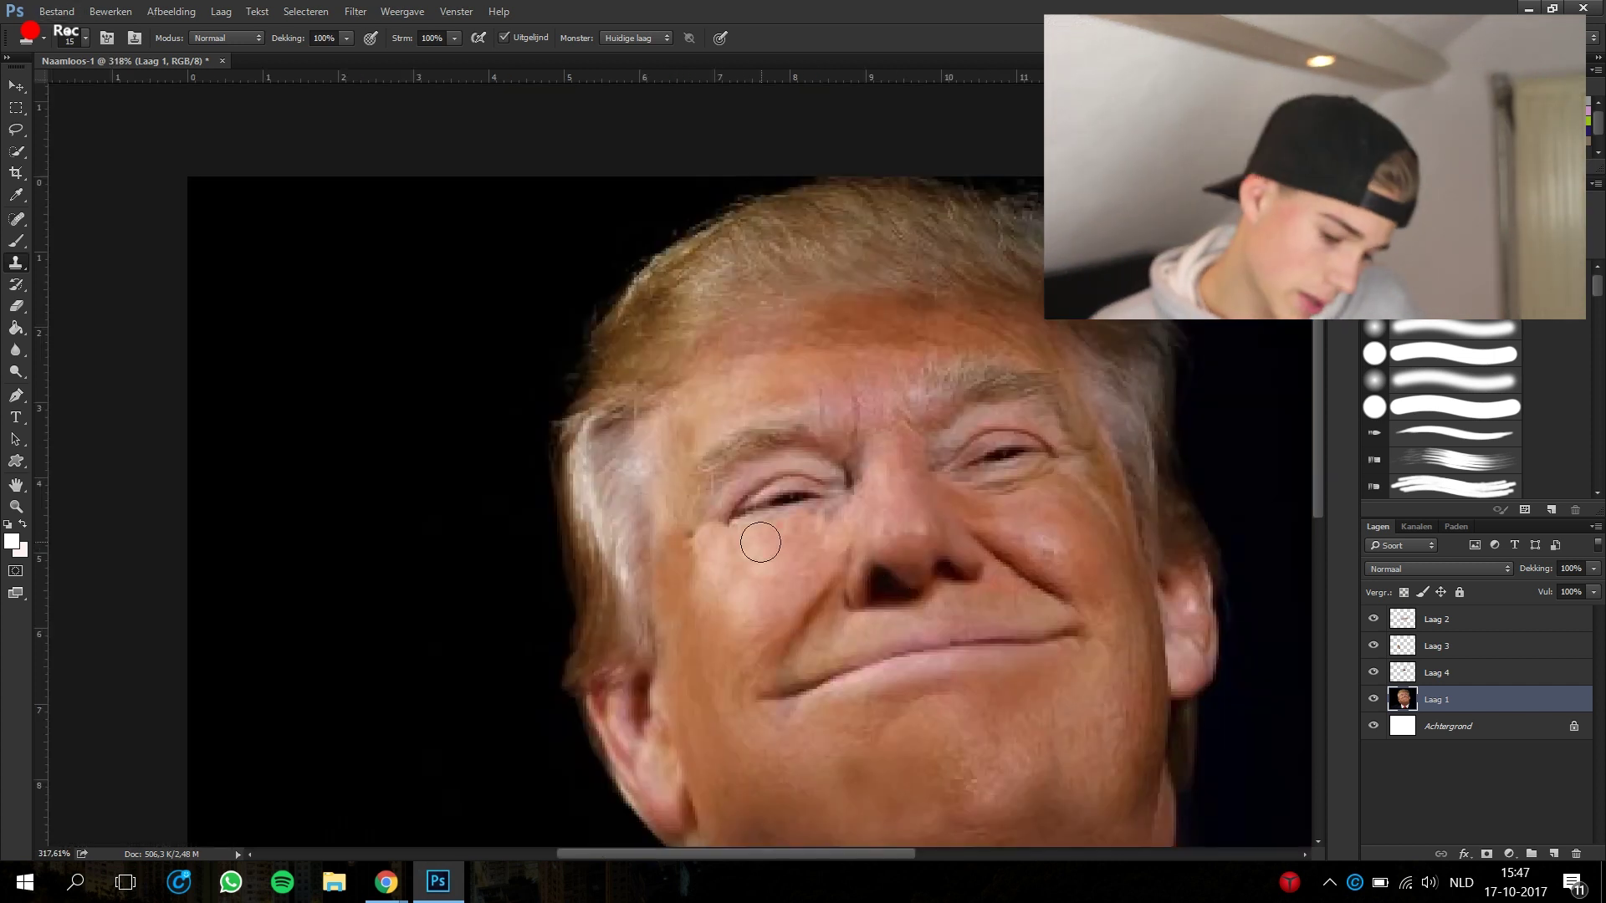
{"action": "right_click", "coordinate": [696, 567]}
{"action": "left_click", "coordinate": [680, 590]}
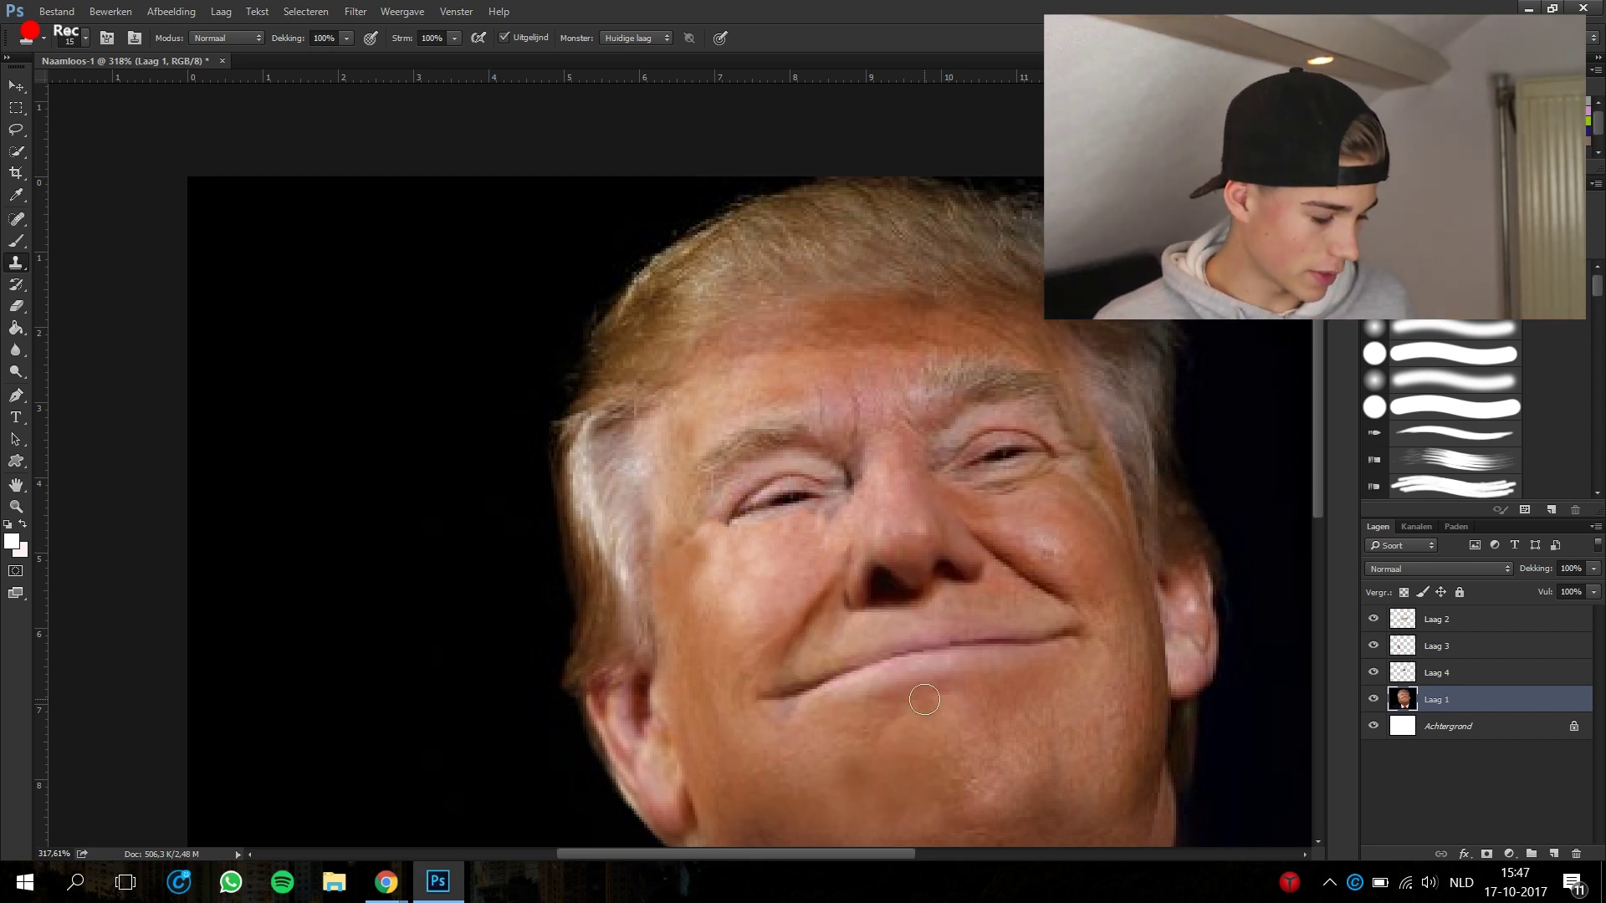
{"action": "scroll", "coordinate": [646, 357], "scroll_direction": "down", "scroll_amount": 3}
- Save the edited portrait under a new name, then copy the woman's selfie from Google Images
{"action": "left_click", "coordinate": [646, 357], "text": "alt"}
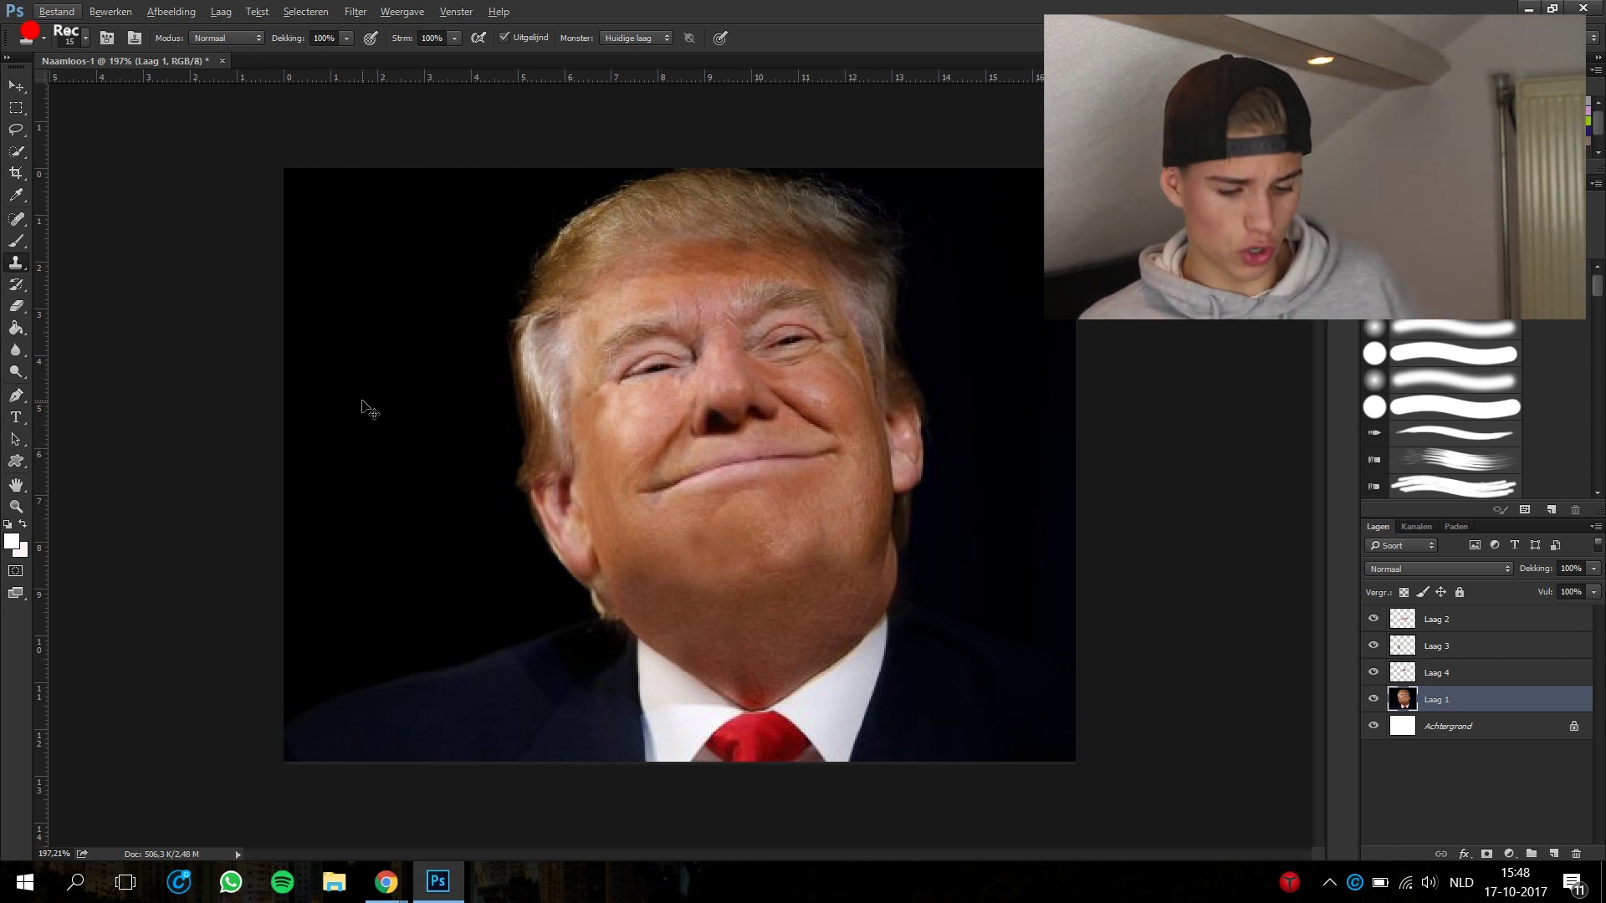
{"action": "key", "text": "ctrl+shift+s"}
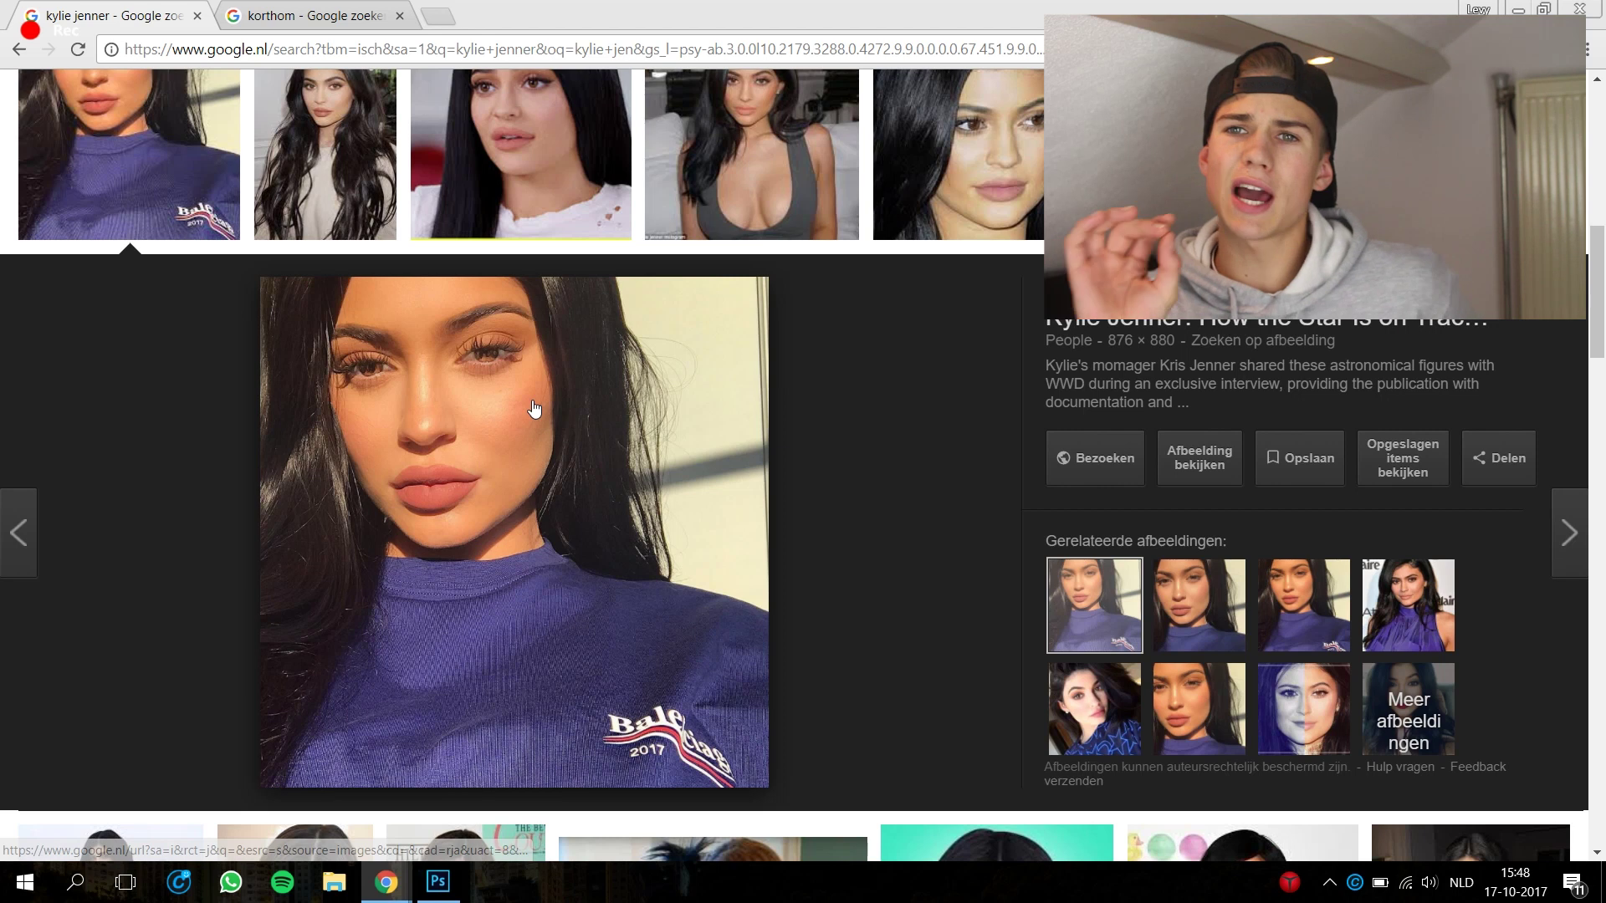
{"action": "right_click", "coordinate": [535, 408]}
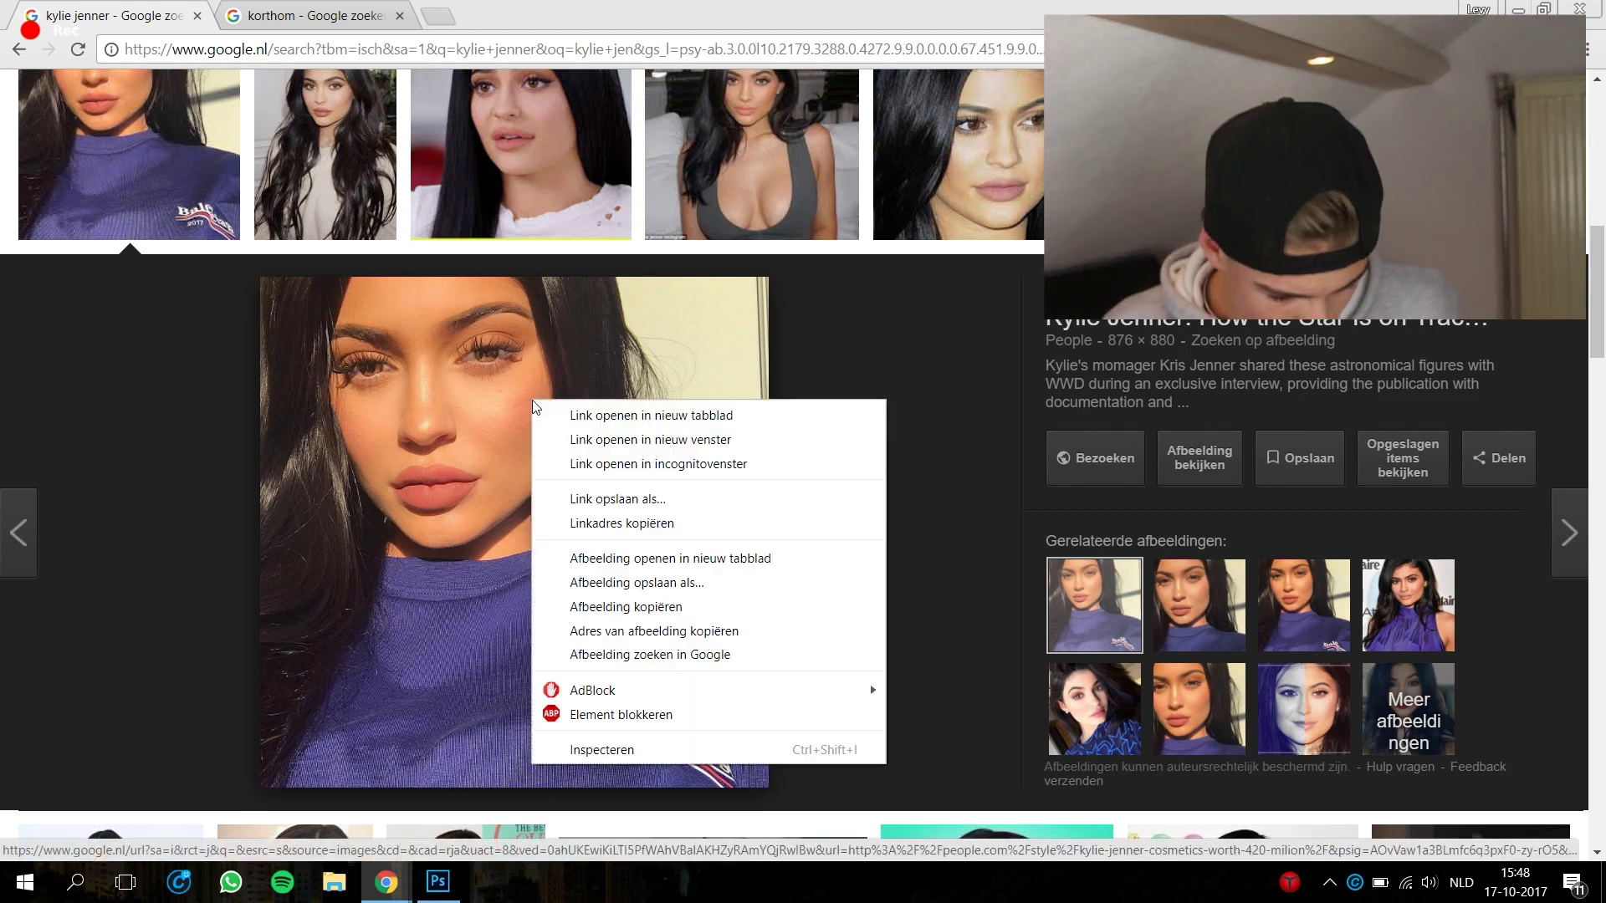
{"action": "left_click", "coordinate": [657, 608]}
- Create an 876×880 document from the clipboard preset and paste the selfie as Laag 1
{"action": "key", "text": "alt+Tab"}
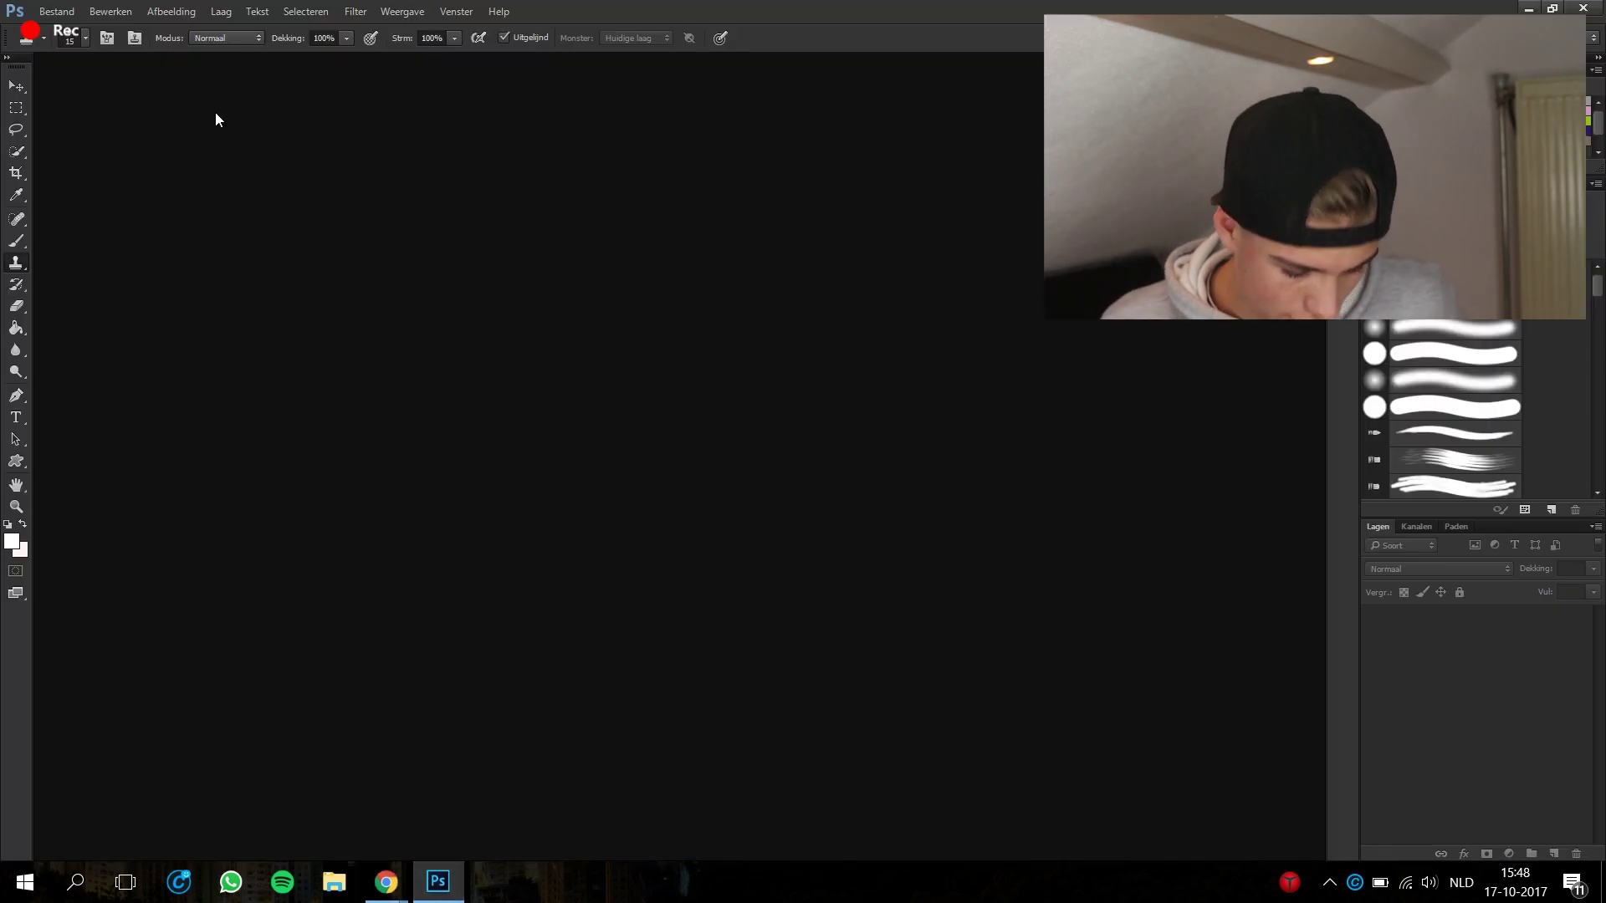
{"action": "left_click", "coordinate": [81, 17]}
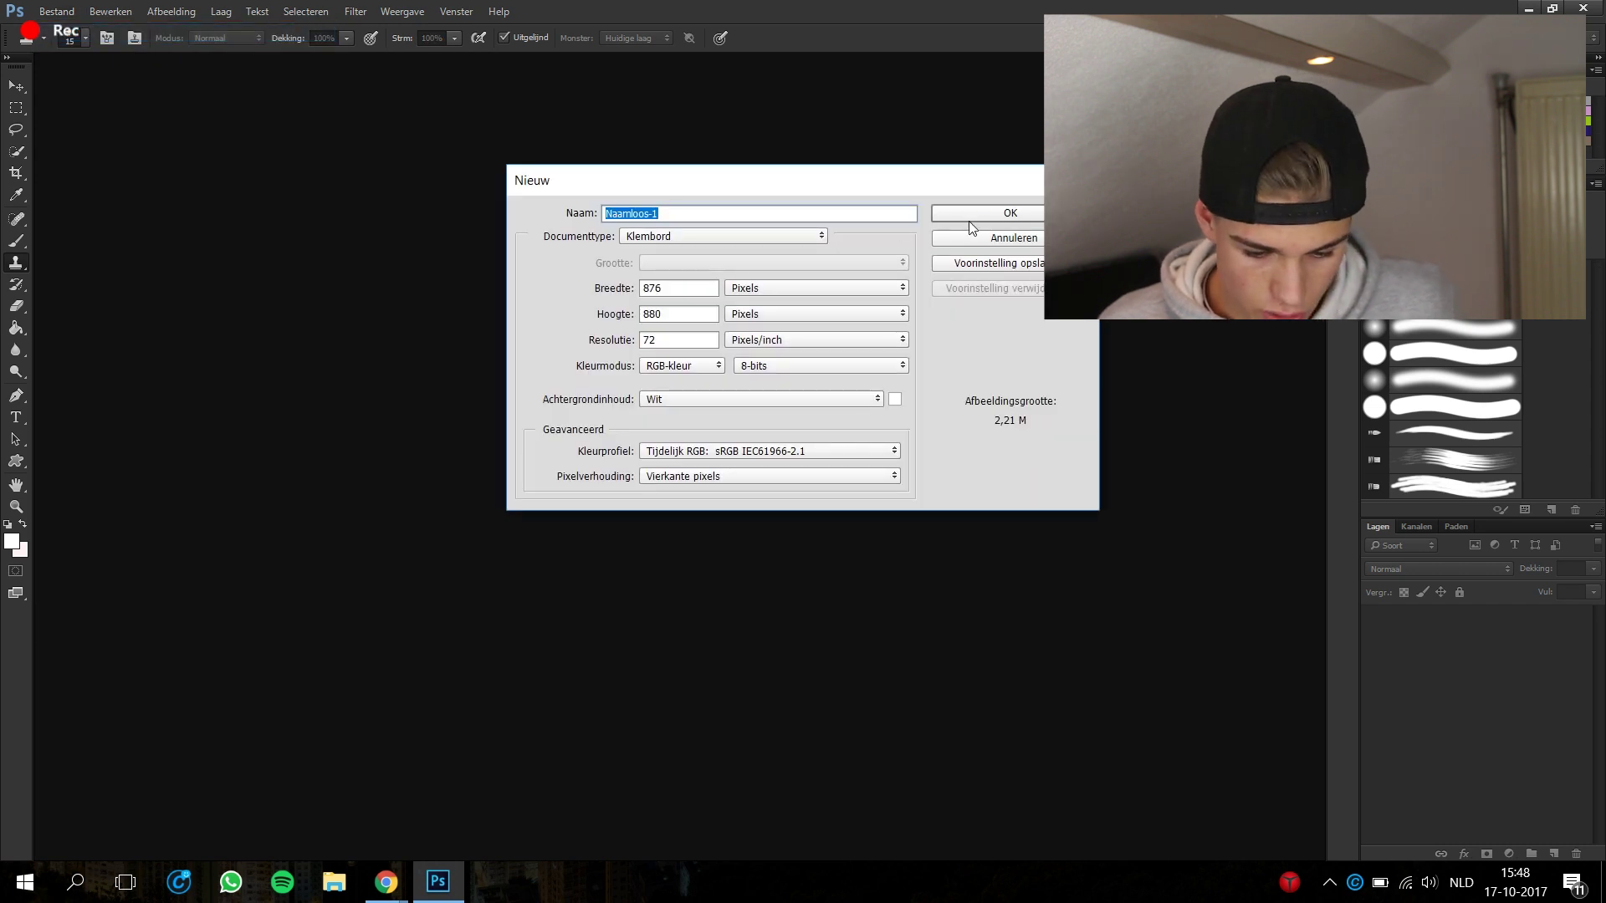
{"action": "left_click", "coordinate": [970, 216]}
{"action": "key", "text": "ctrl+v"}
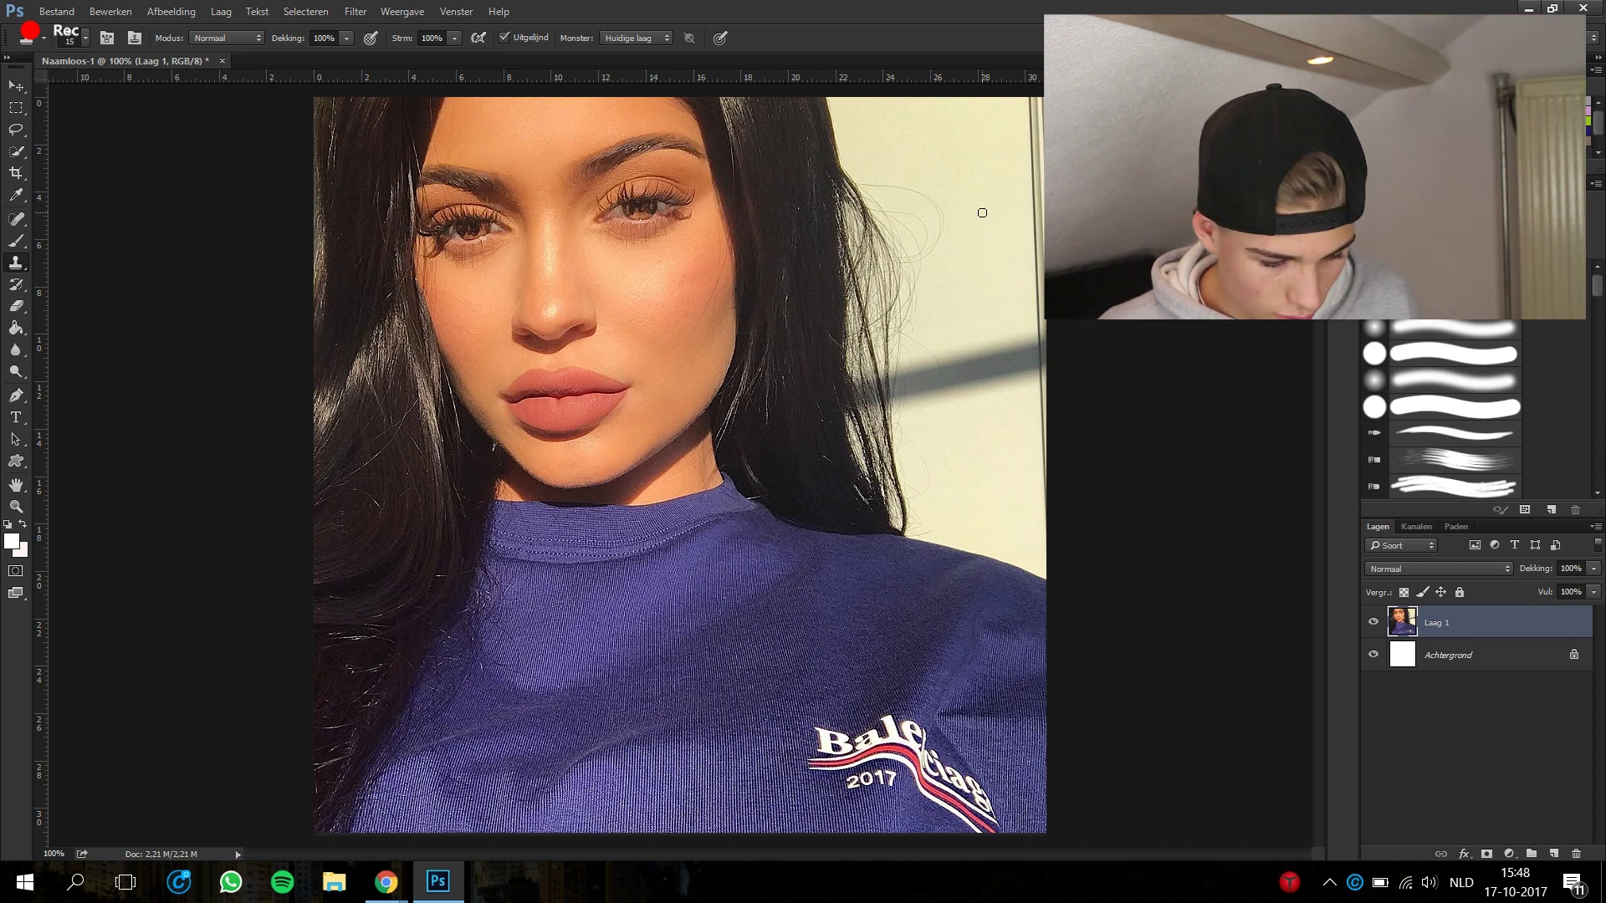
- Lasso the lips, copy them to Laag 2 and enlarge them to about 133%
{"action": "scroll", "coordinate": [535, 317], "scroll_direction": "up", "scroll_amount": 1}
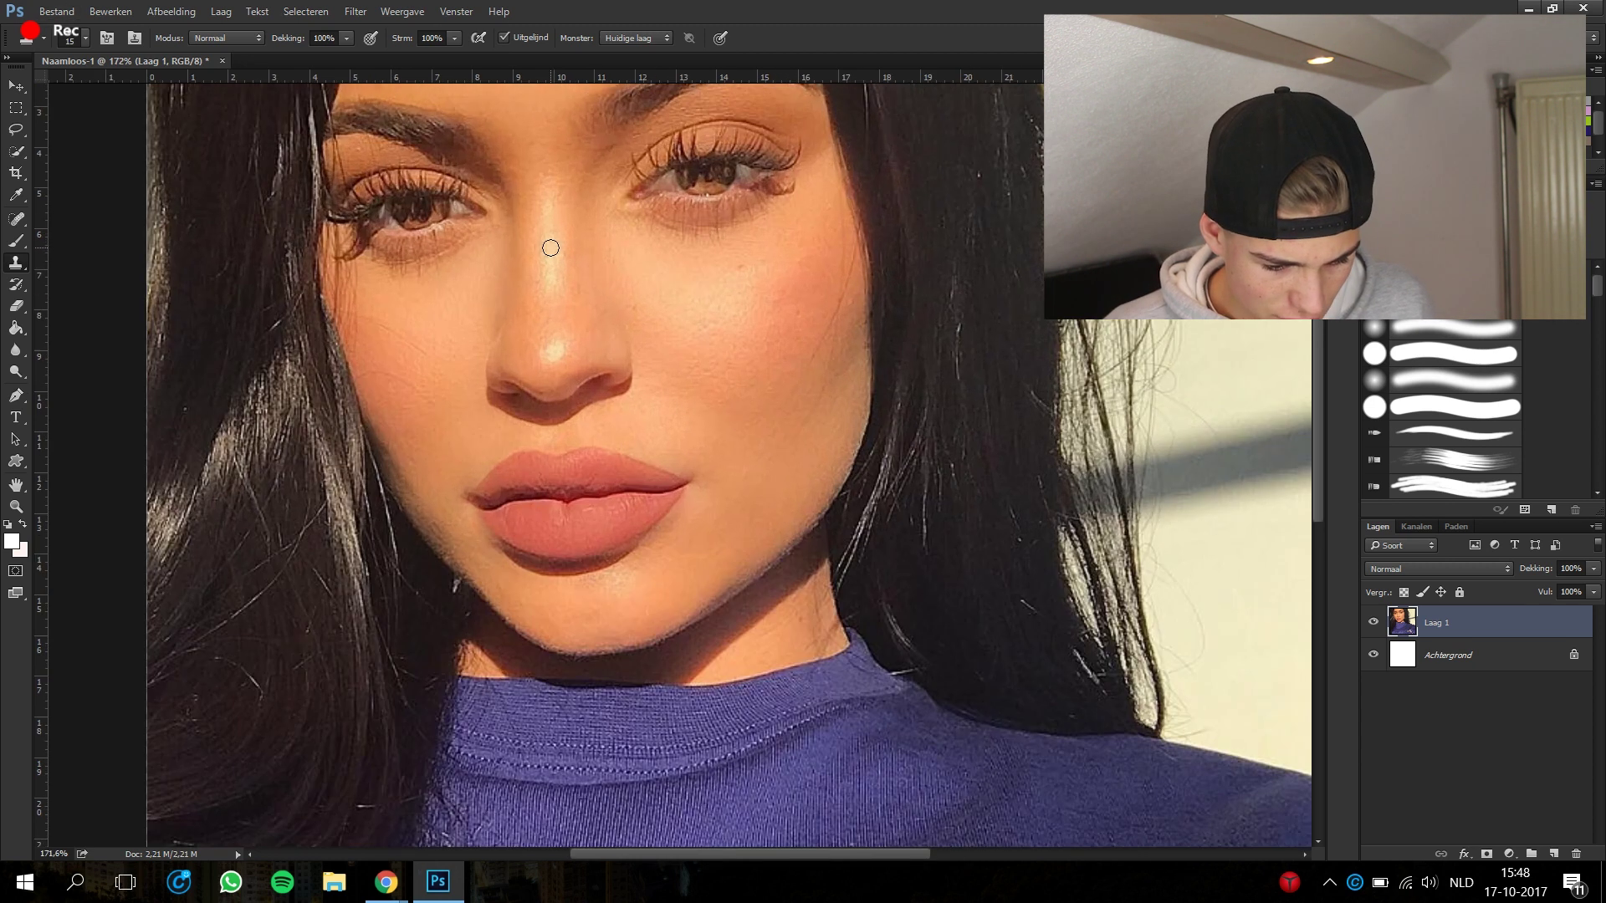
{"action": "scroll", "coordinate": [555, 259], "scroll_direction": "up", "scroll_amount": 1}
{"action": "scroll", "coordinate": [560, 335], "scroll_direction": "up", "scroll_amount": 1}
{"action": "scroll", "coordinate": [567, 350], "scroll_direction": "up", "scroll_amount": 1}
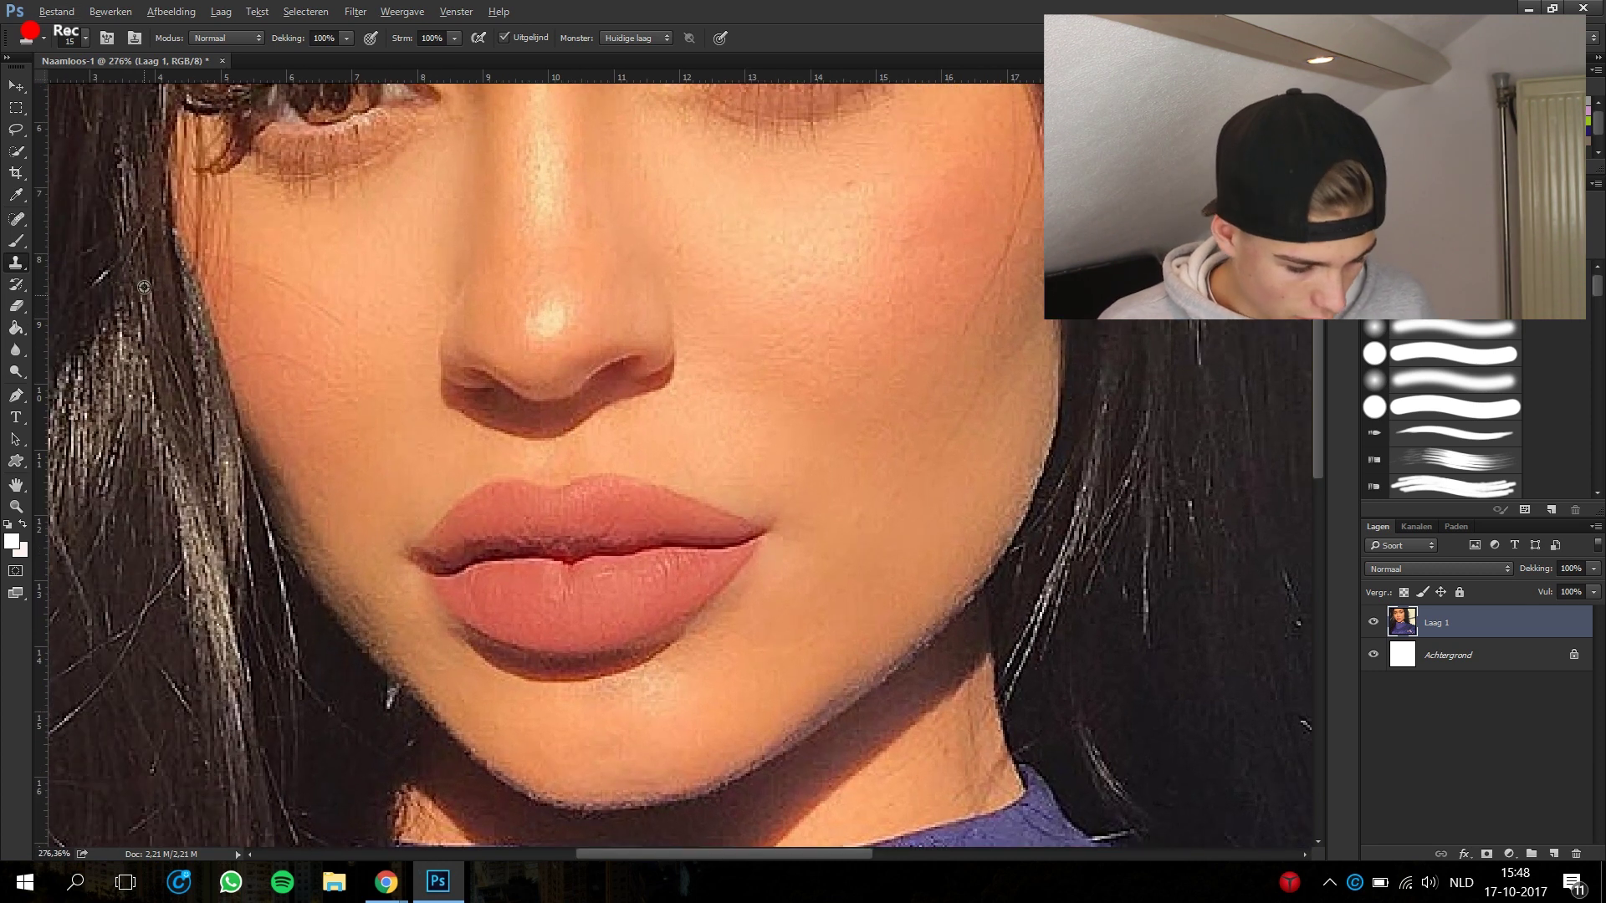
{"action": "left_click", "coordinate": [15, 128]}
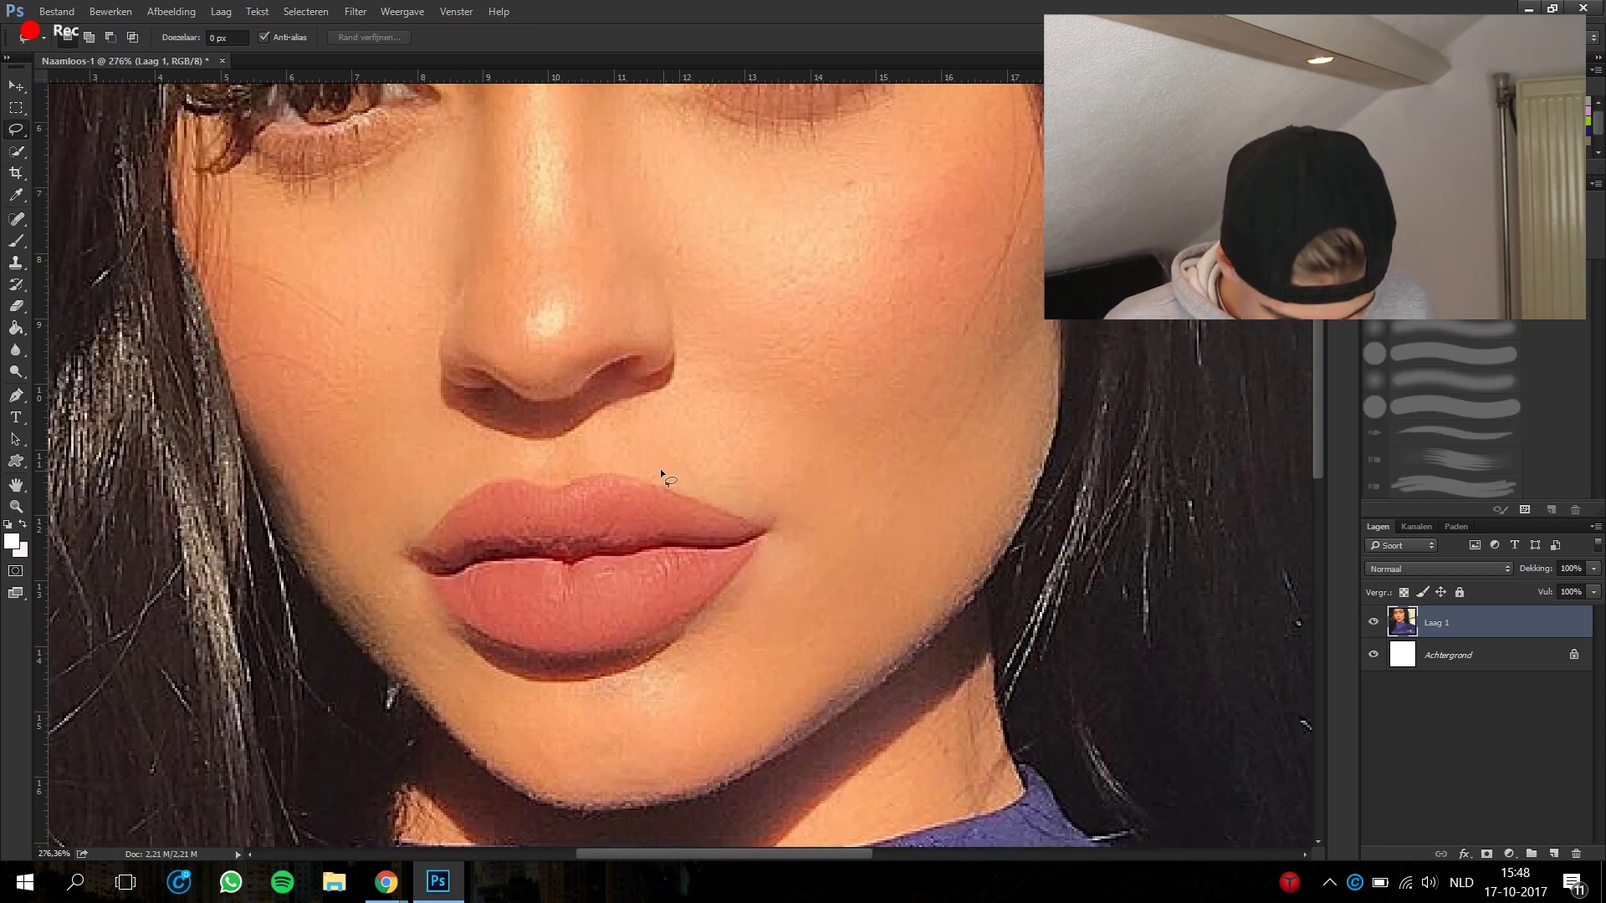
{"action": "left_click_drag", "start_coordinate": [431, 492], "coordinate": [751, 478]}
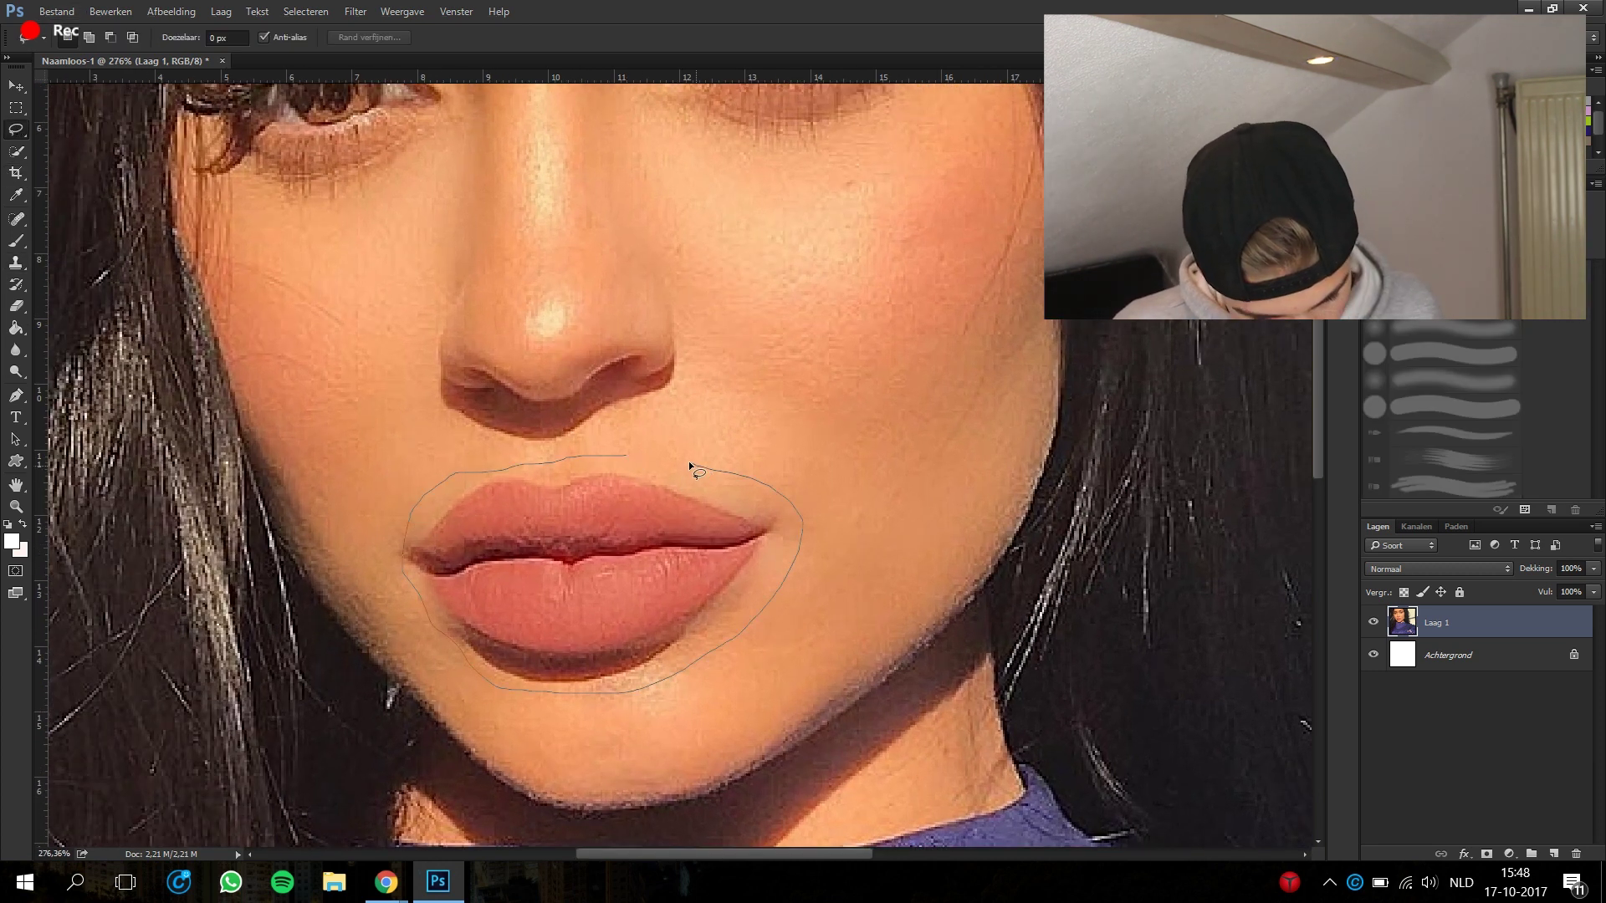
{"action": "left_click_drag", "start_coordinate": [626, 458], "coordinate": [625, 457]}
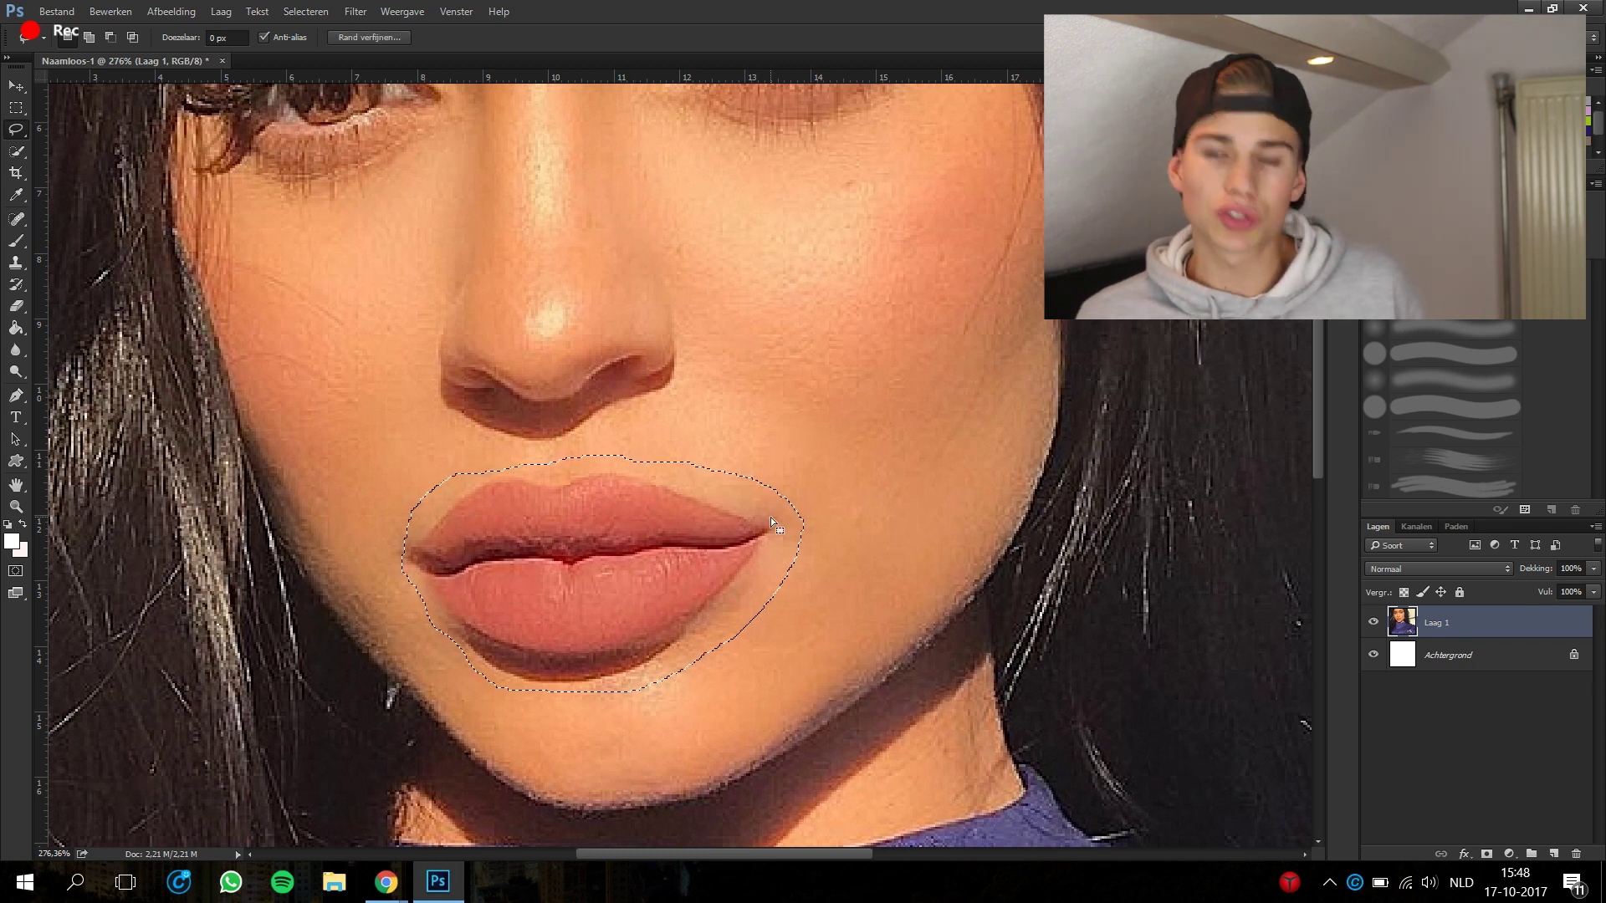
{"action": "key", "text": "ctrl+j"}
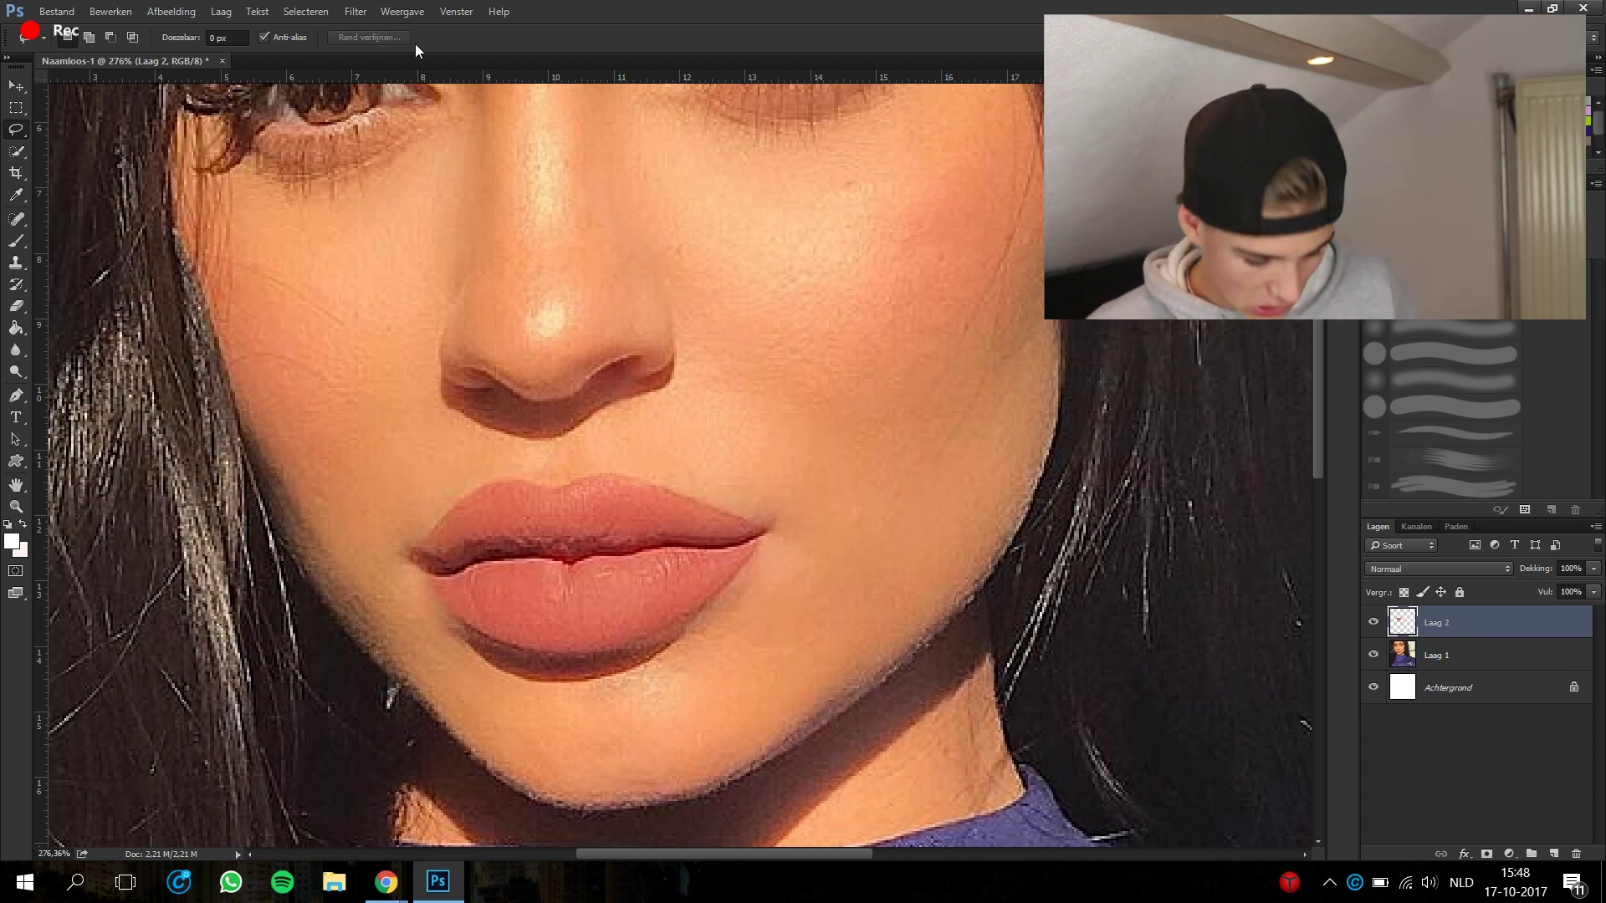
{"action": "key", "text": "ctrl+t"}
{"action": "key", "text": "Return"}
- Zoom around the enlarged lips and pick the Eraser and Brush tools for touch-up
{"action": "scroll", "coordinate": [740, 520], "scroll_direction": "down", "scroll_amount": 3}
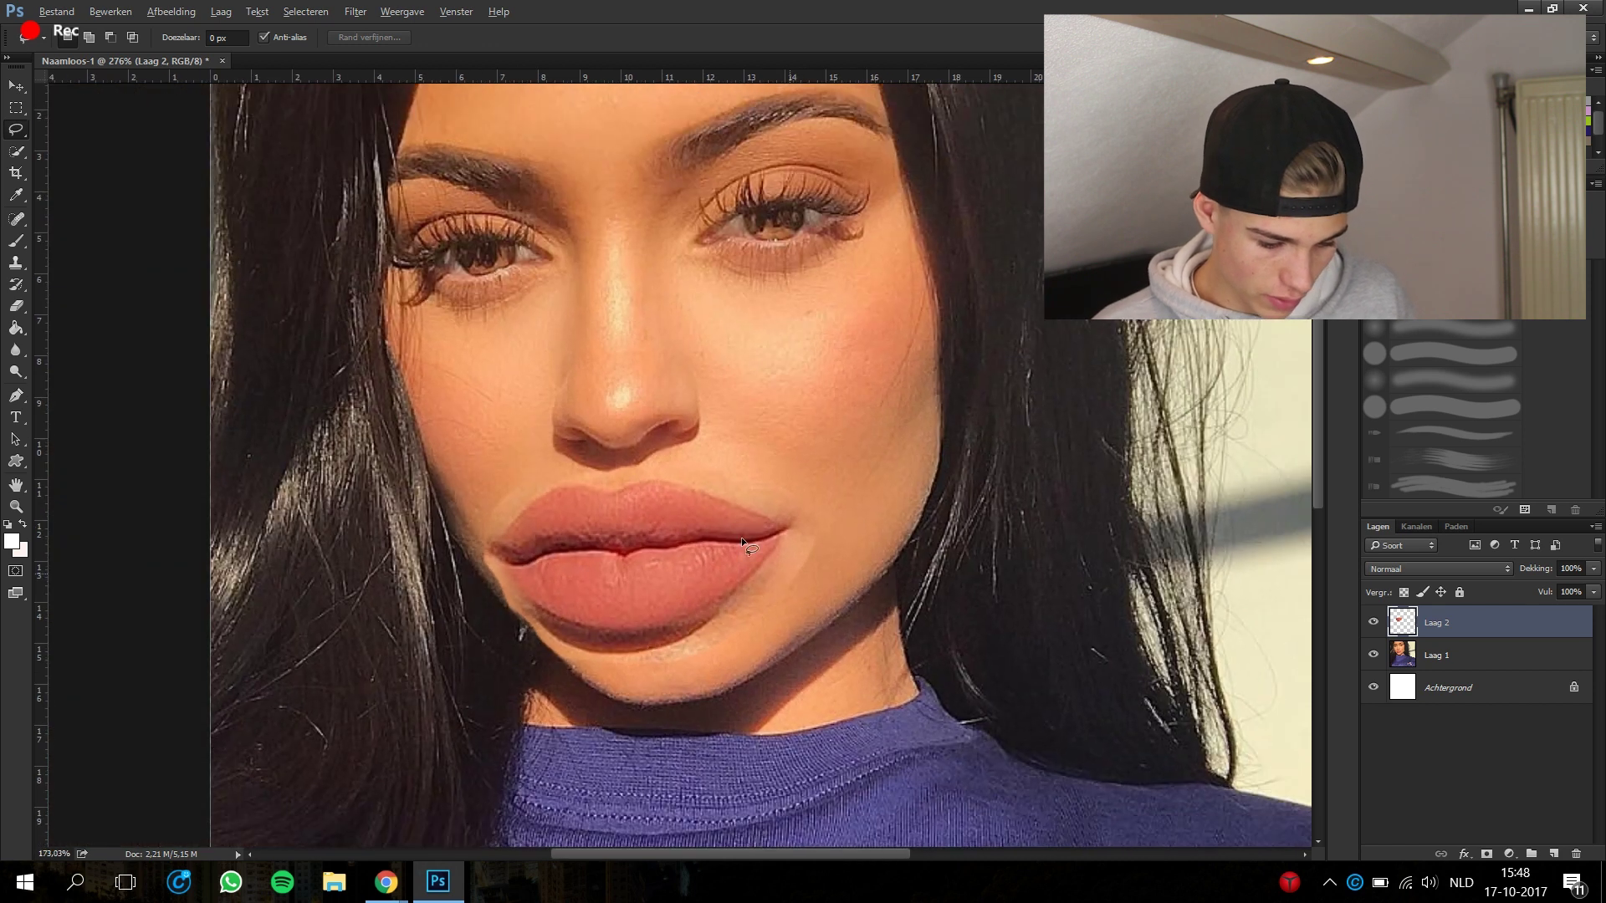
{"action": "key", "text": "e"}
{"action": "scroll", "coordinate": [674, 557], "scroll_direction": "down", "scroll_amount": 3}
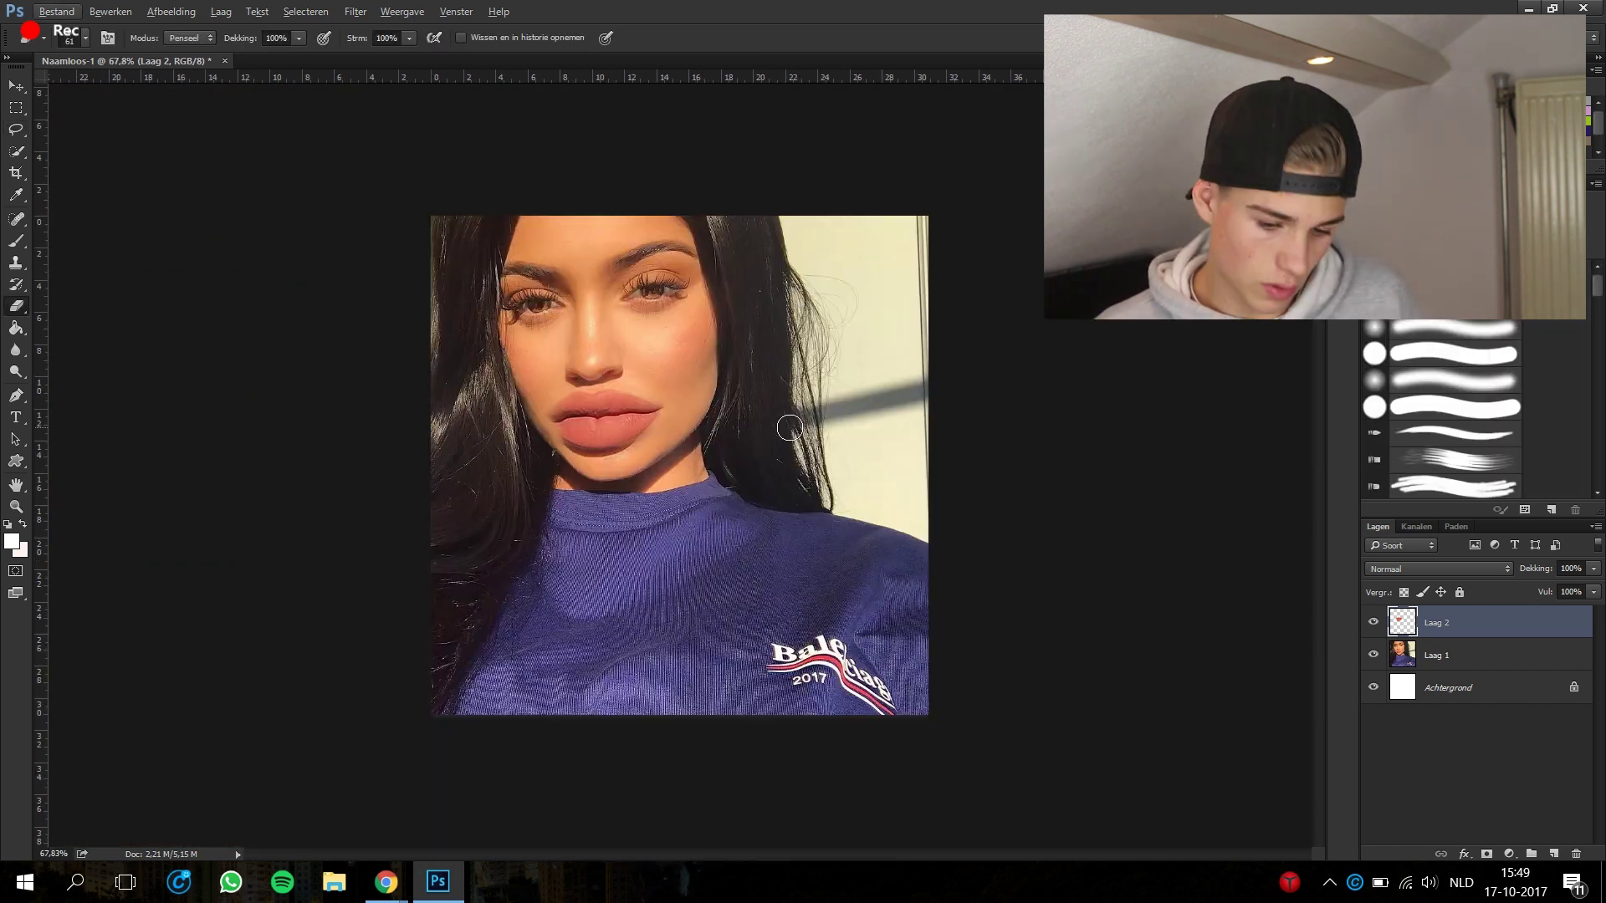
{"action": "scroll", "coordinate": [538, 358], "scroll_direction": "up", "scroll_amount": 3}
{"action": "scroll", "coordinate": [586, 284], "scroll_direction": "up", "scroll_amount": 3}
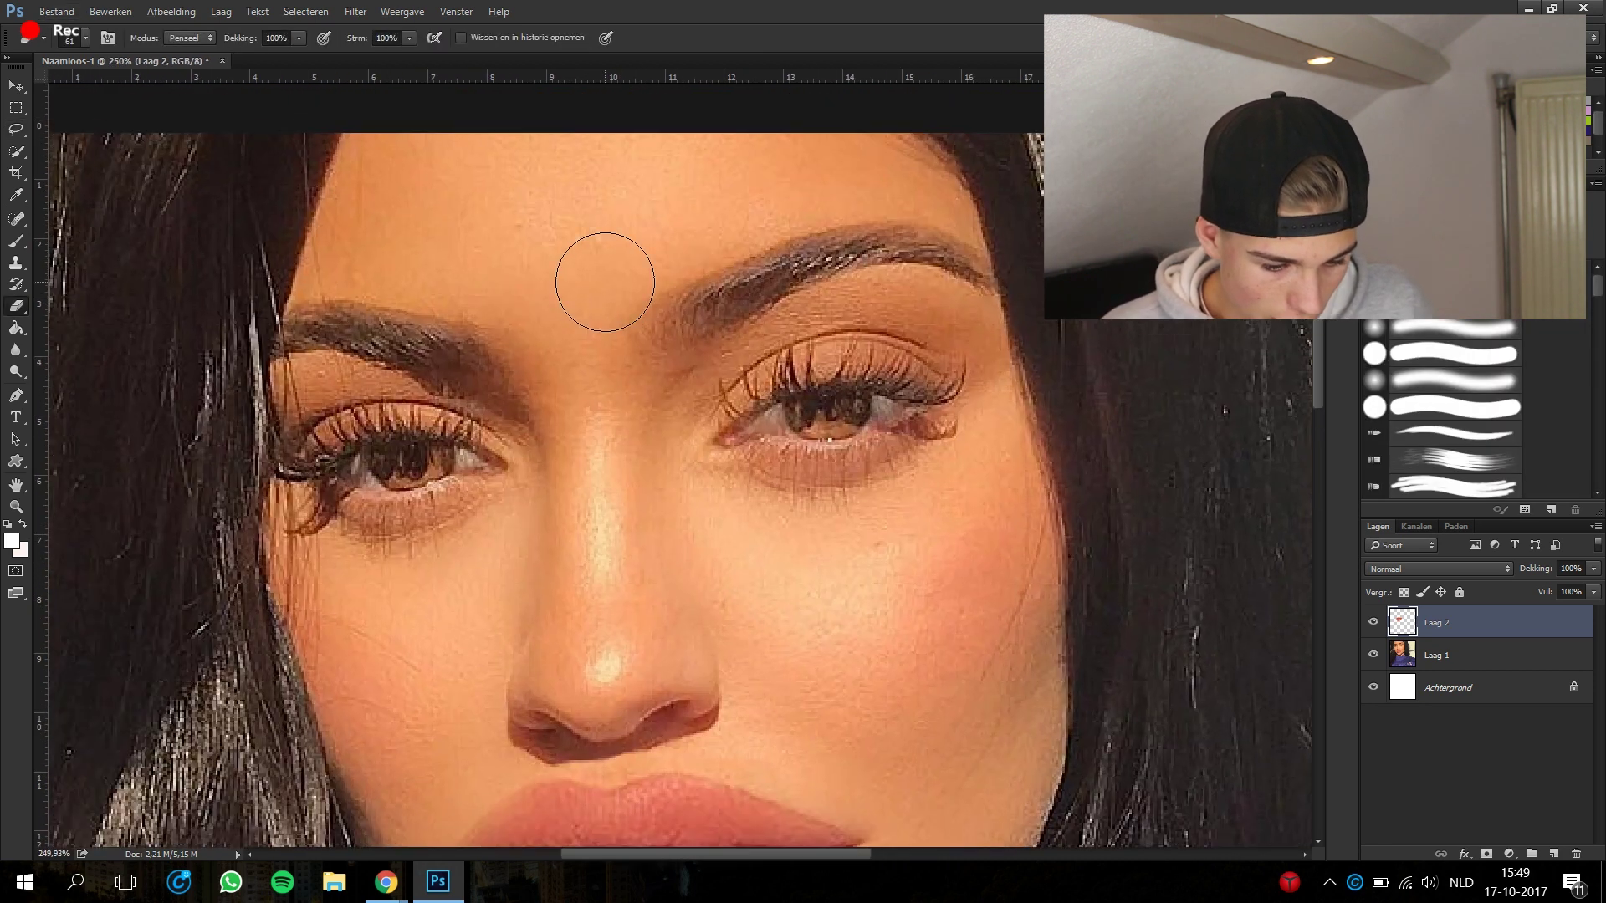
{"action": "scroll", "coordinate": [635, 335], "scroll_direction": "up", "scroll_amount": 3}
{"action": "scroll", "coordinate": [671, 389], "scroll_direction": "down", "scroll_amount": 2}
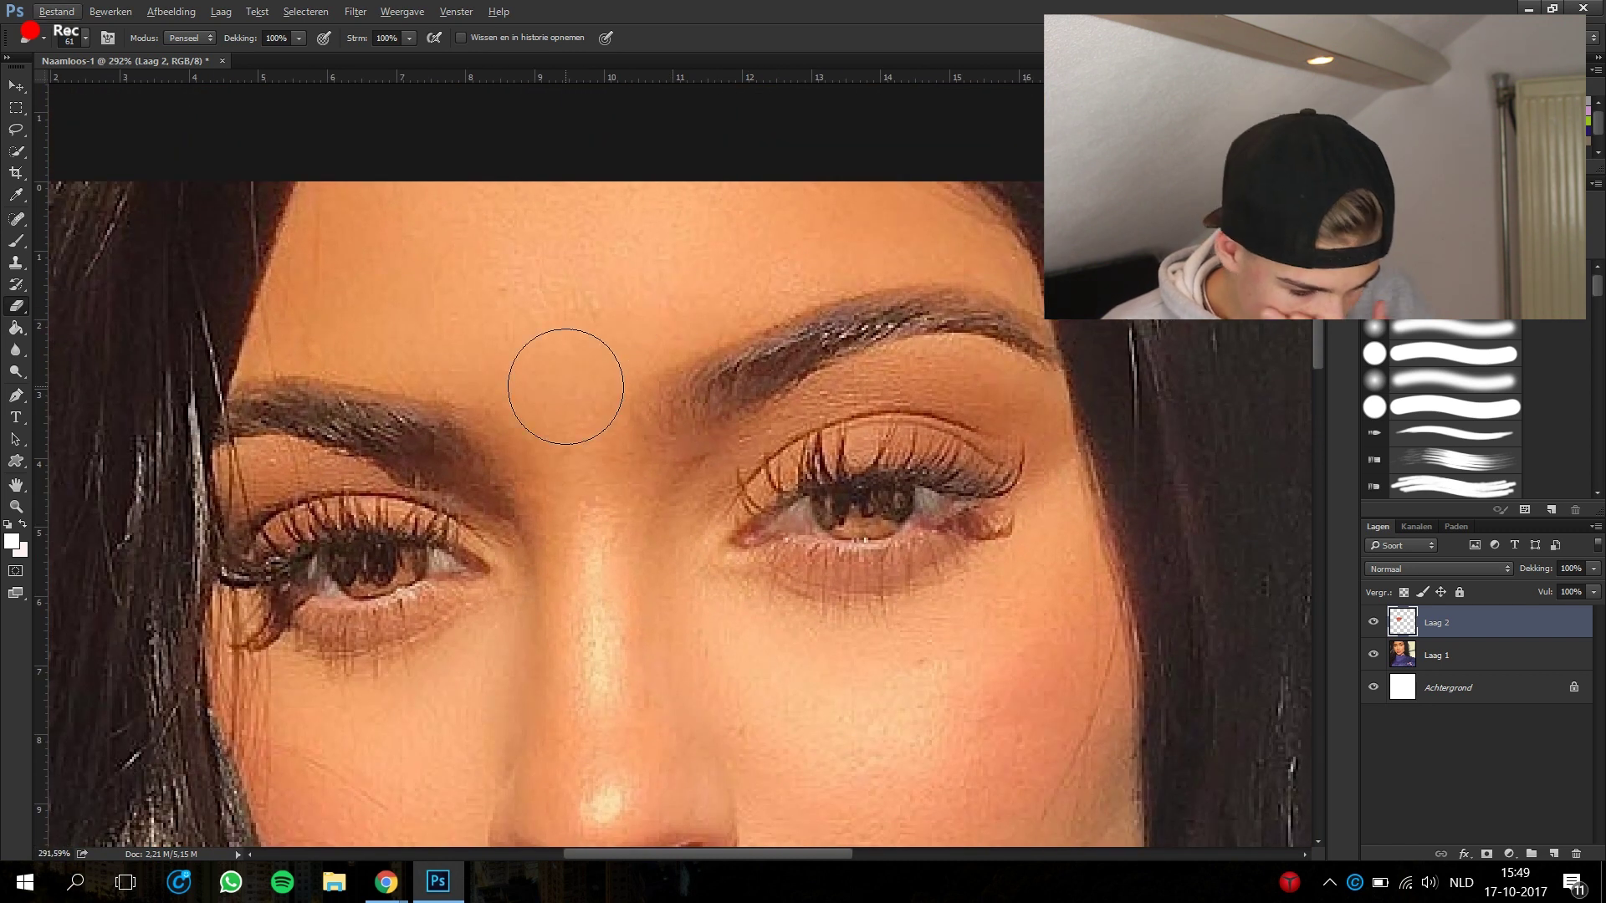
{"action": "key", "text": "b"}
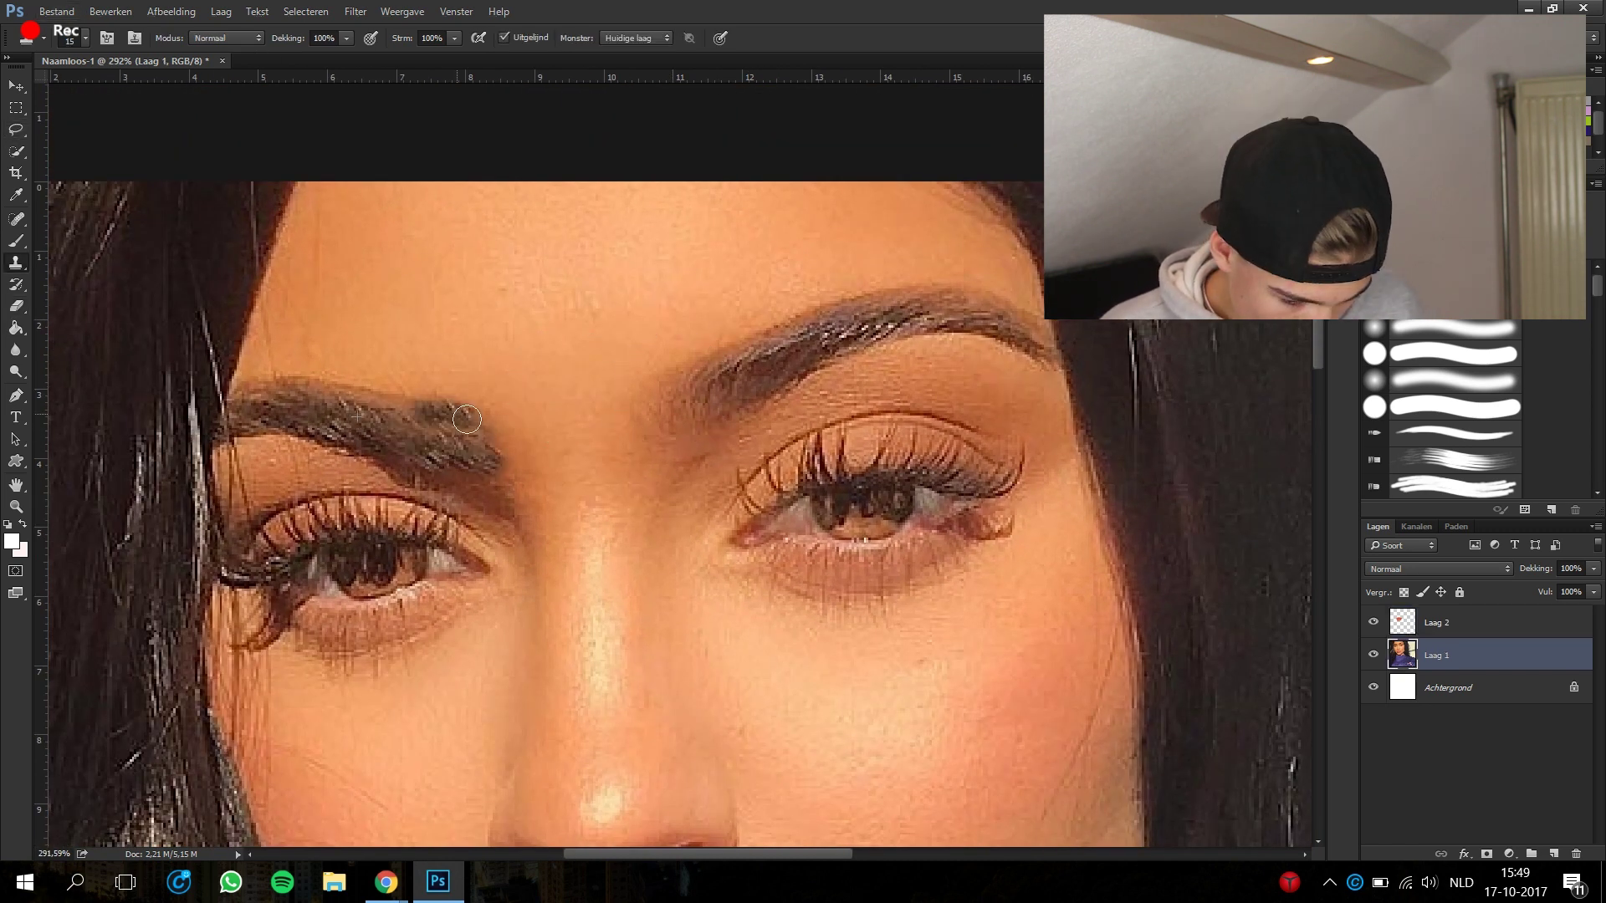
- Clone eyebrow hair inward from both brows toward the nose bridge
{"action": "mouse_move", "coordinate": [534, 427]}
{"action": "left_mouse_down"}
{"action": "mouse_move", "coordinate": [626, 413]}
{"action": "mouse_move", "coordinate": [573, 428]}
{"action": "left_mouse_up"}
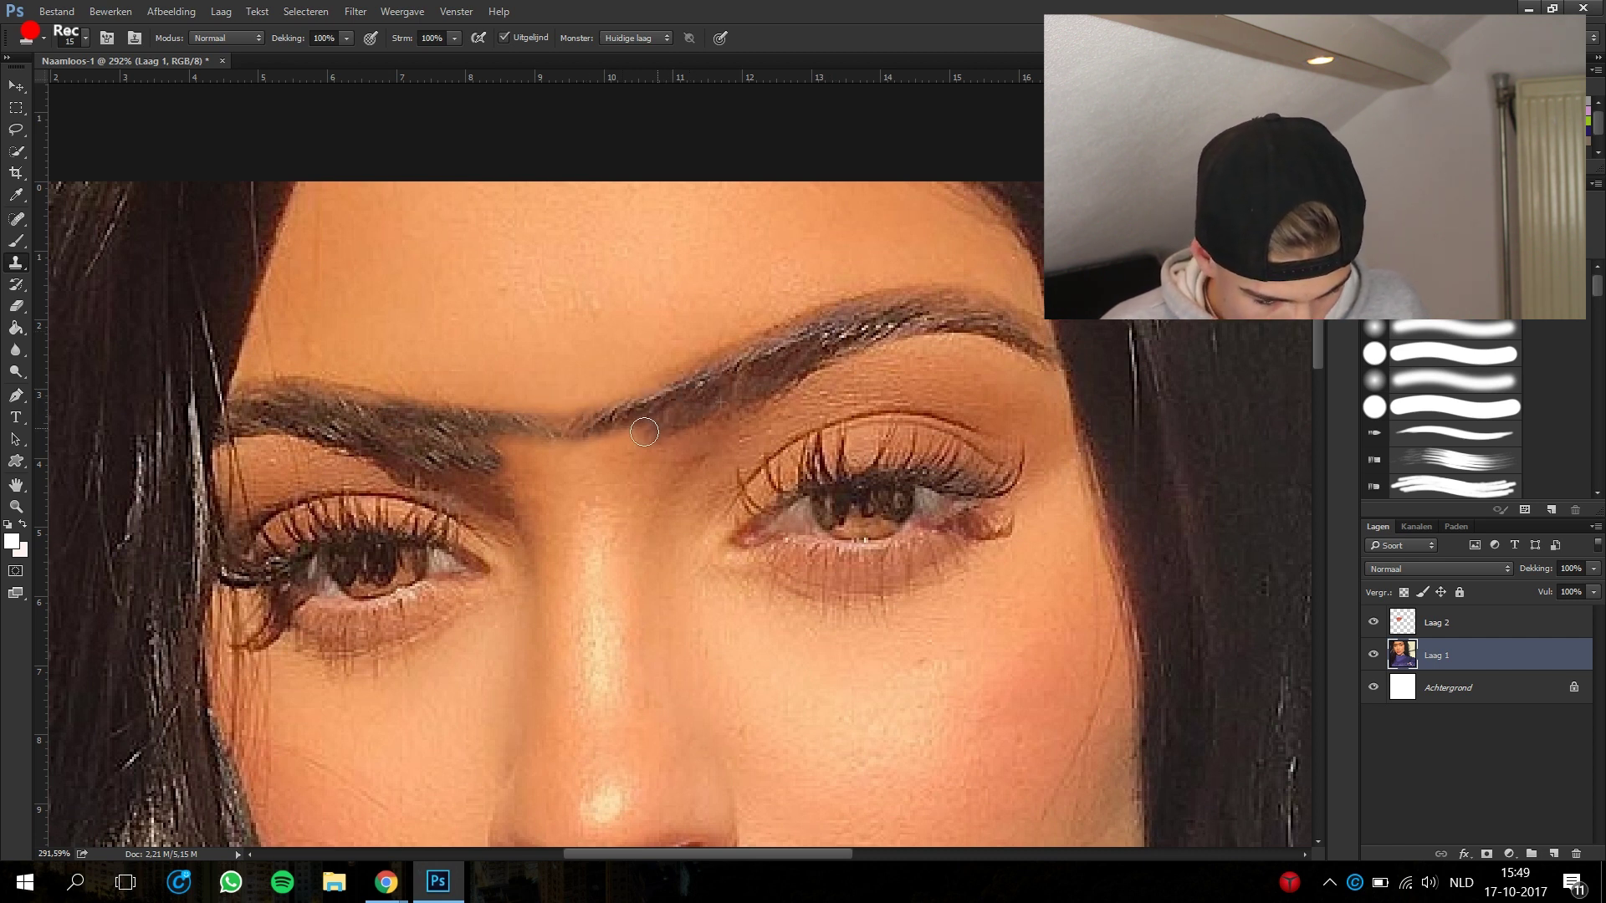
{"action": "left_click_drag", "start_coordinate": [616, 436], "coordinate": [542, 447]}
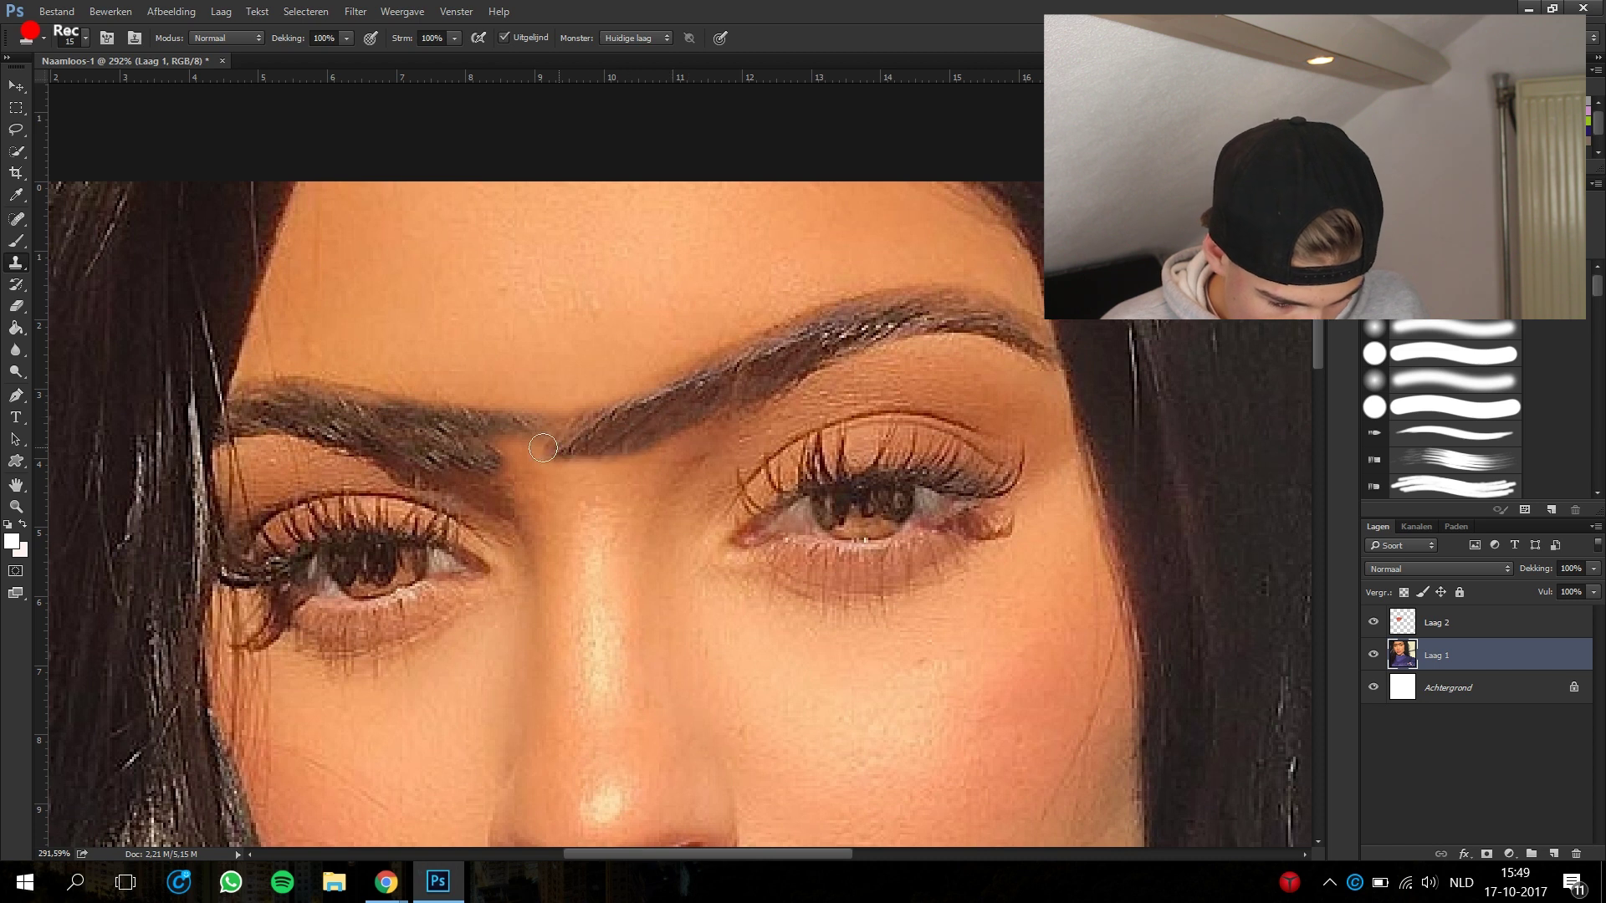
{"action": "left_click_drag", "start_coordinate": [426, 439], "coordinate": [589, 431]}
{"action": "scroll", "coordinate": [640, 414], "scroll_direction": "down", "scroll_amount": 3}
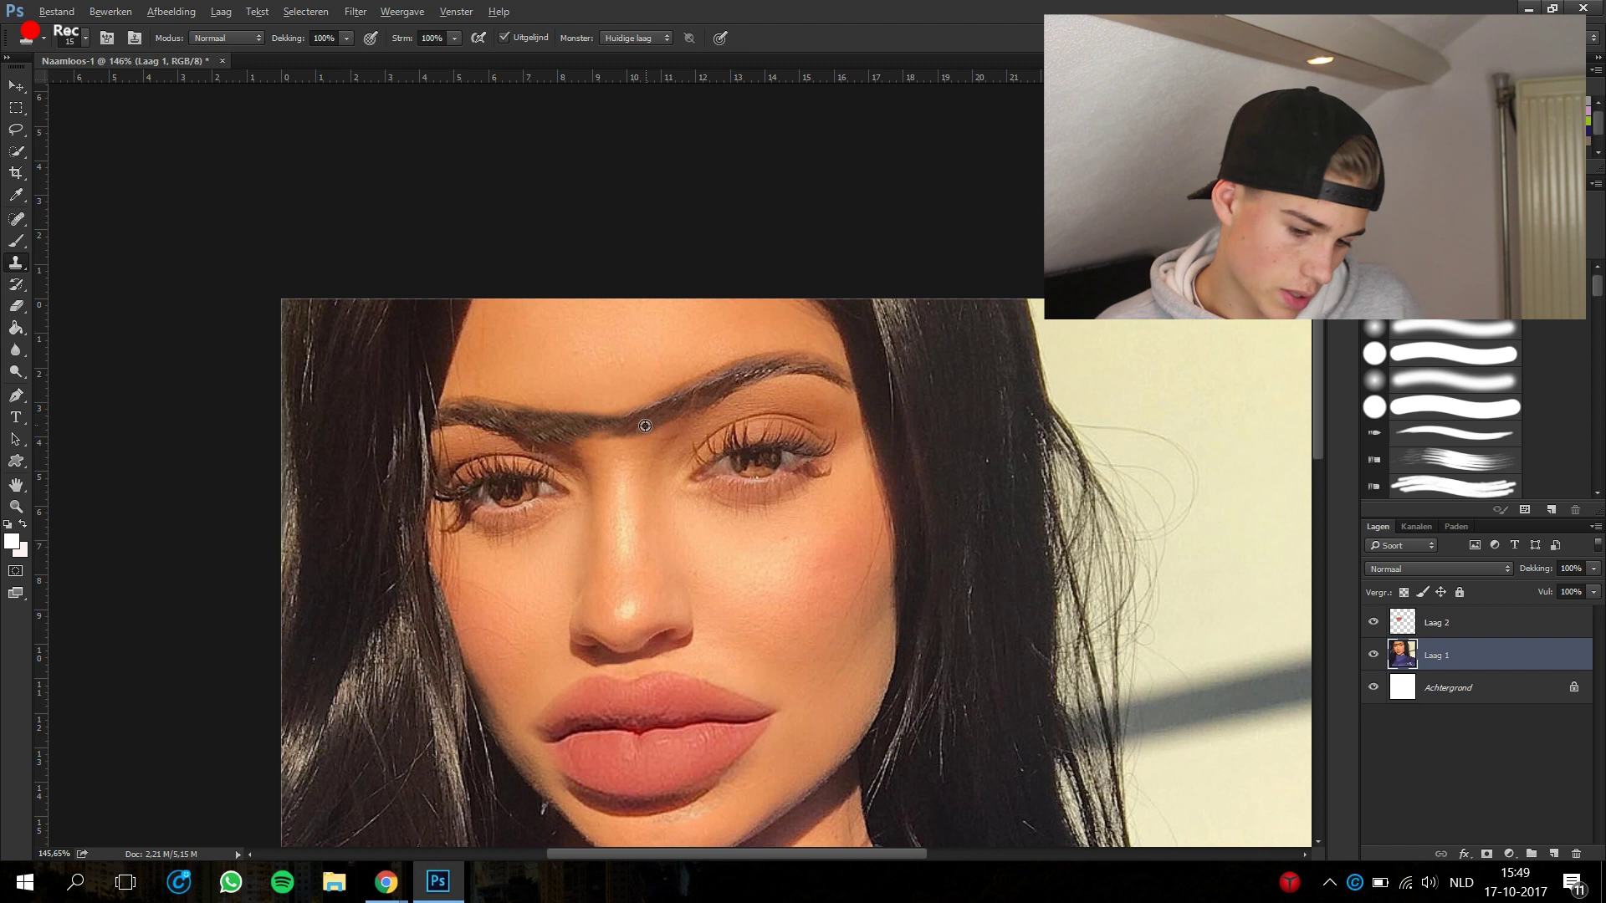
{"action": "scroll", "coordinate": [669, 401], "scroll_direction": "up", "scroll_amount": 3}
{"action": "scroll", "coordinate": [702, 381], "scroll_direction": "up", "scroll_amount": 2}
- Thicken the joined brows above the nose with more cloned hair texture
{"action": "left_click_drag", "start_coordinate": [711, 376], "coordinate": [569, 523]}
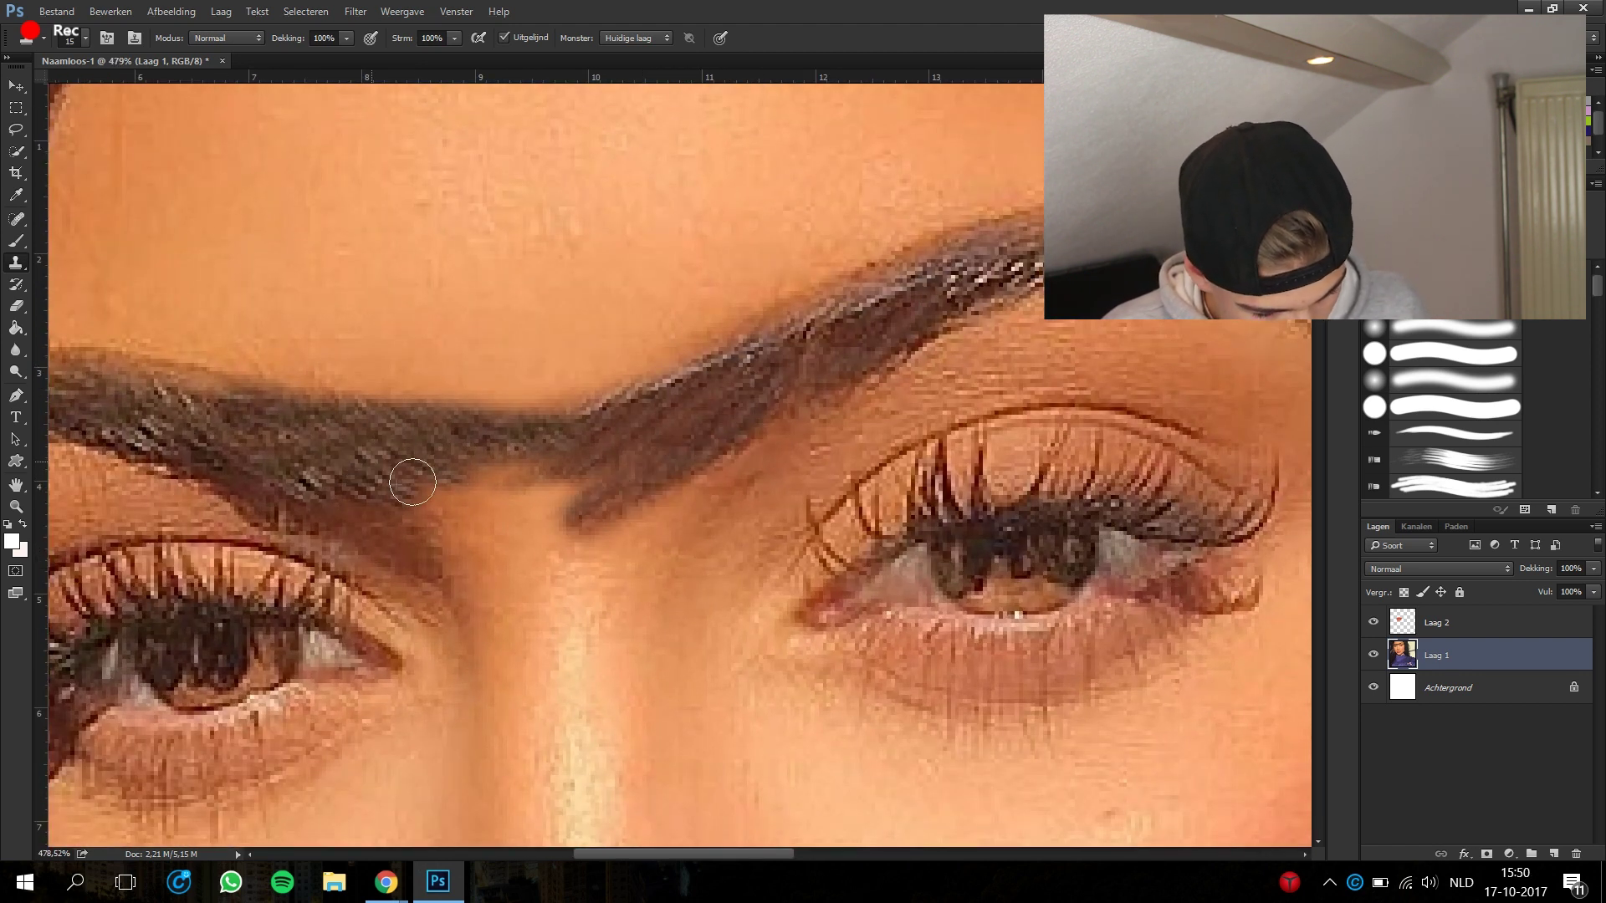
{"action": "scroll", "coordinate": [874, 358], "scroll_direction": "down", "scroll_amount": 5}
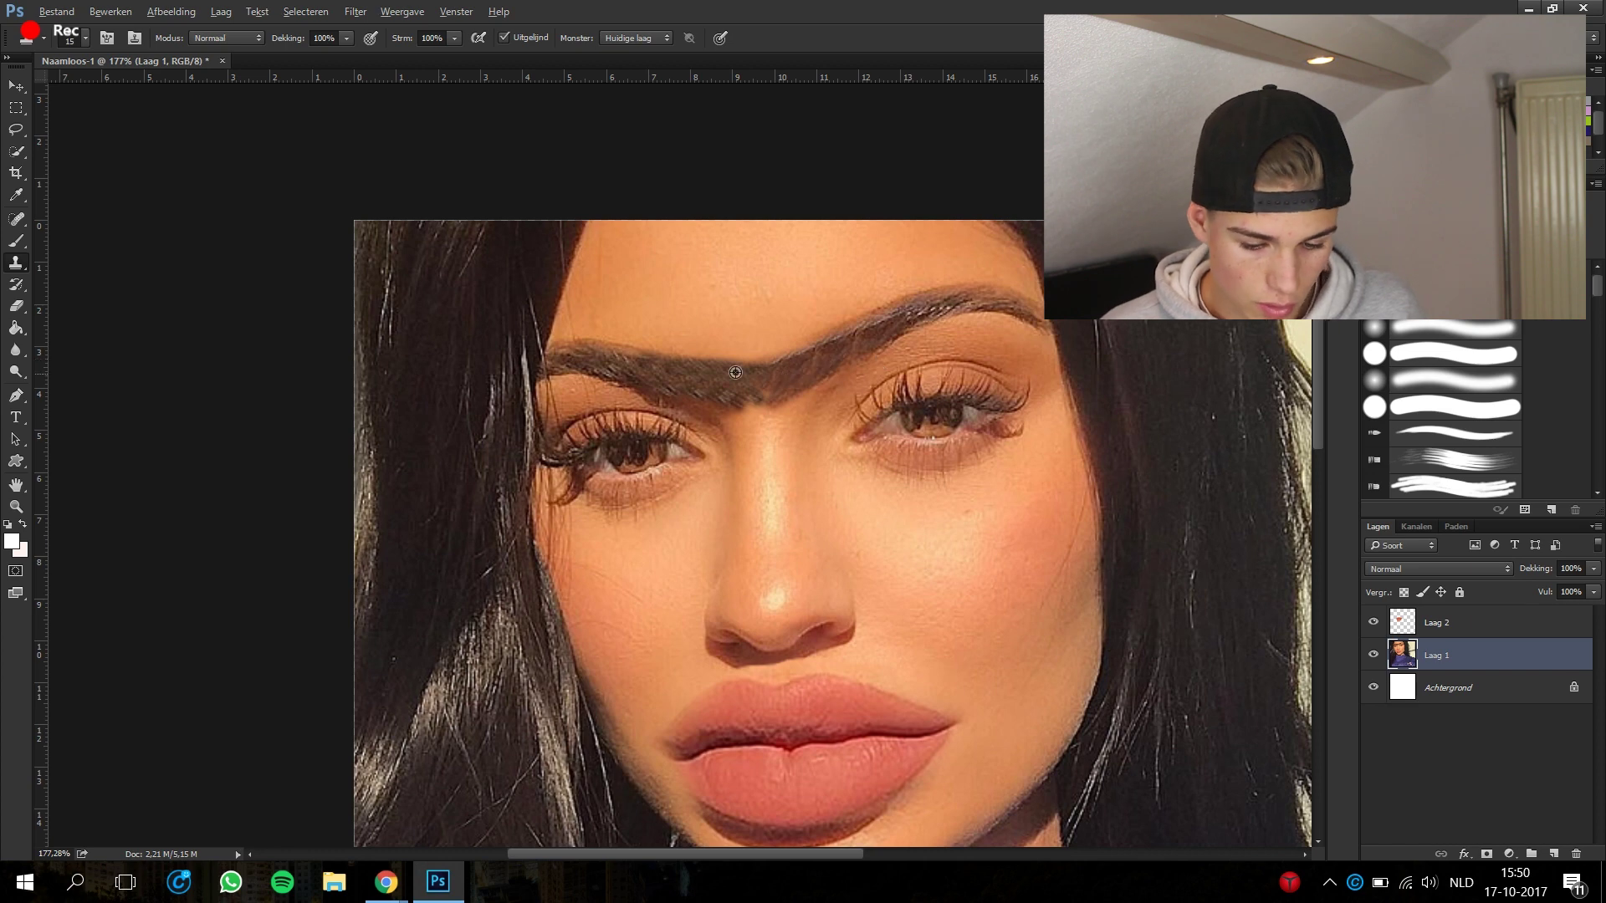
{"action": "scroll", "coordinate": [728, 309], "scroll_direction": "up", "scroll_amount": 2}
{"action": "scroll", "coordinate": [728, 309], "scroll_direction": "up", "scroll_amount": 2}
{"action": "left_click", "coordinate": [602, 456]}
{"action": "scroll", "coordinate": [671, 477], "scroll_direction": "down", "scroll_amount": 5}
{"action": "scroll", "coordinate": [711, 469], "scroll_direction": "up", "scroll_amount": 2}
{"action": "scroll", "coordinate": [544, 221], "scroll_direction": "up", "scroll_amount": 2}
{"action": "scroll", "coordinate": [544, 222], "scroll_direction": "up", "scroll_amount": 2}
{"action": "scroll", "coordinate": [502, 251], "scroll_direction": "up", "scroll_amount": 2}
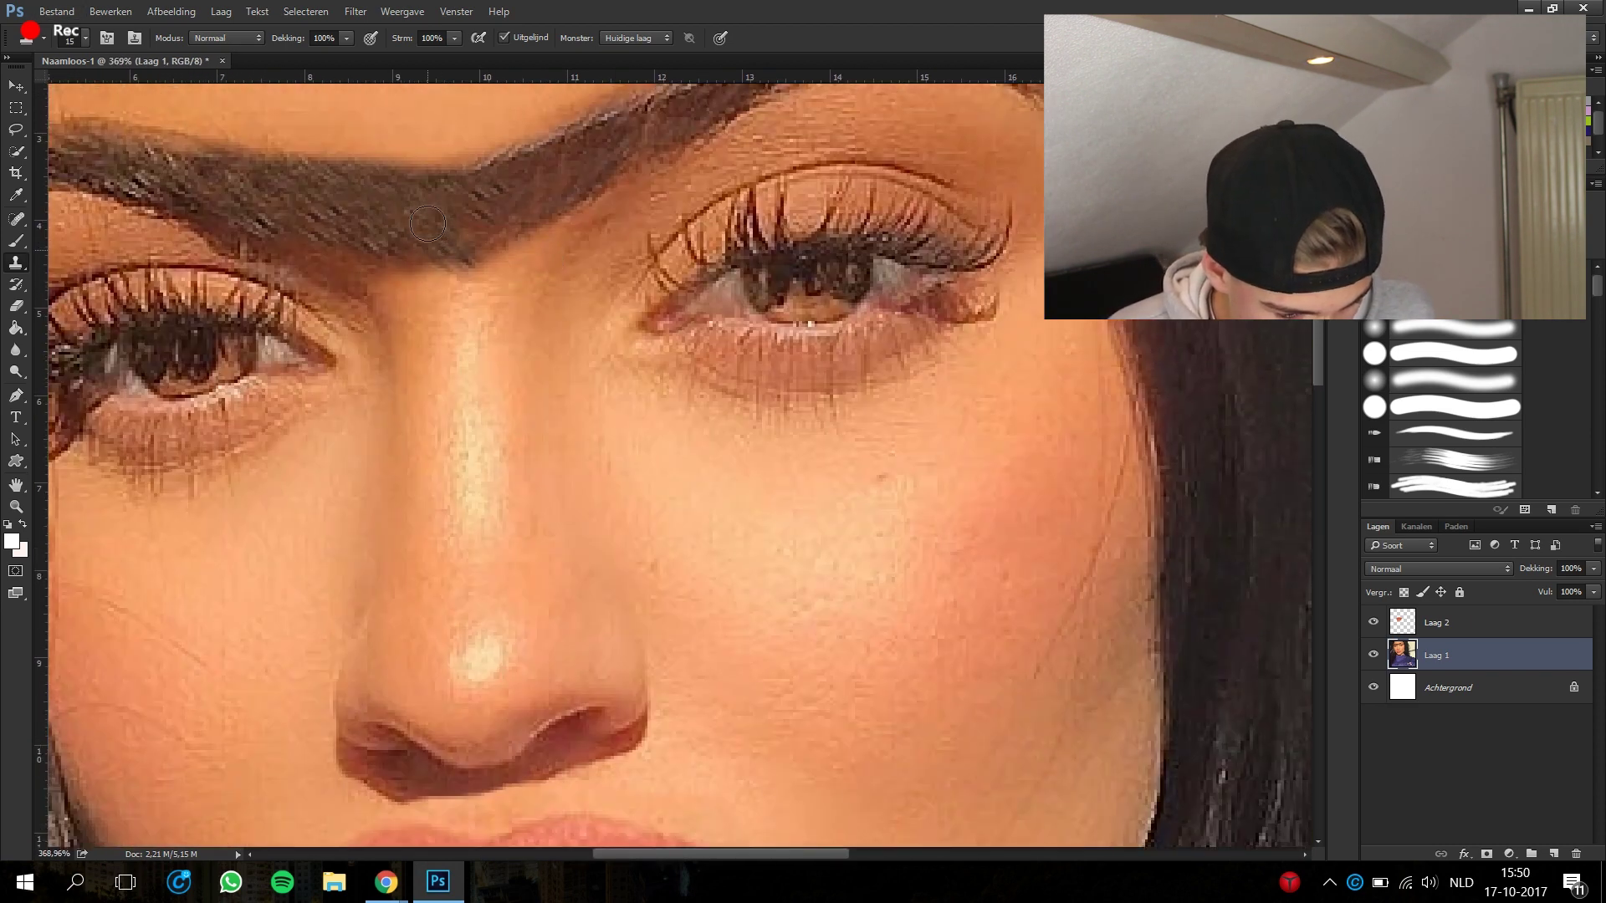
{"action": "scroll", "coordinate": [451, 286], "scroll_direction": "up", "scroll_amount": 1}
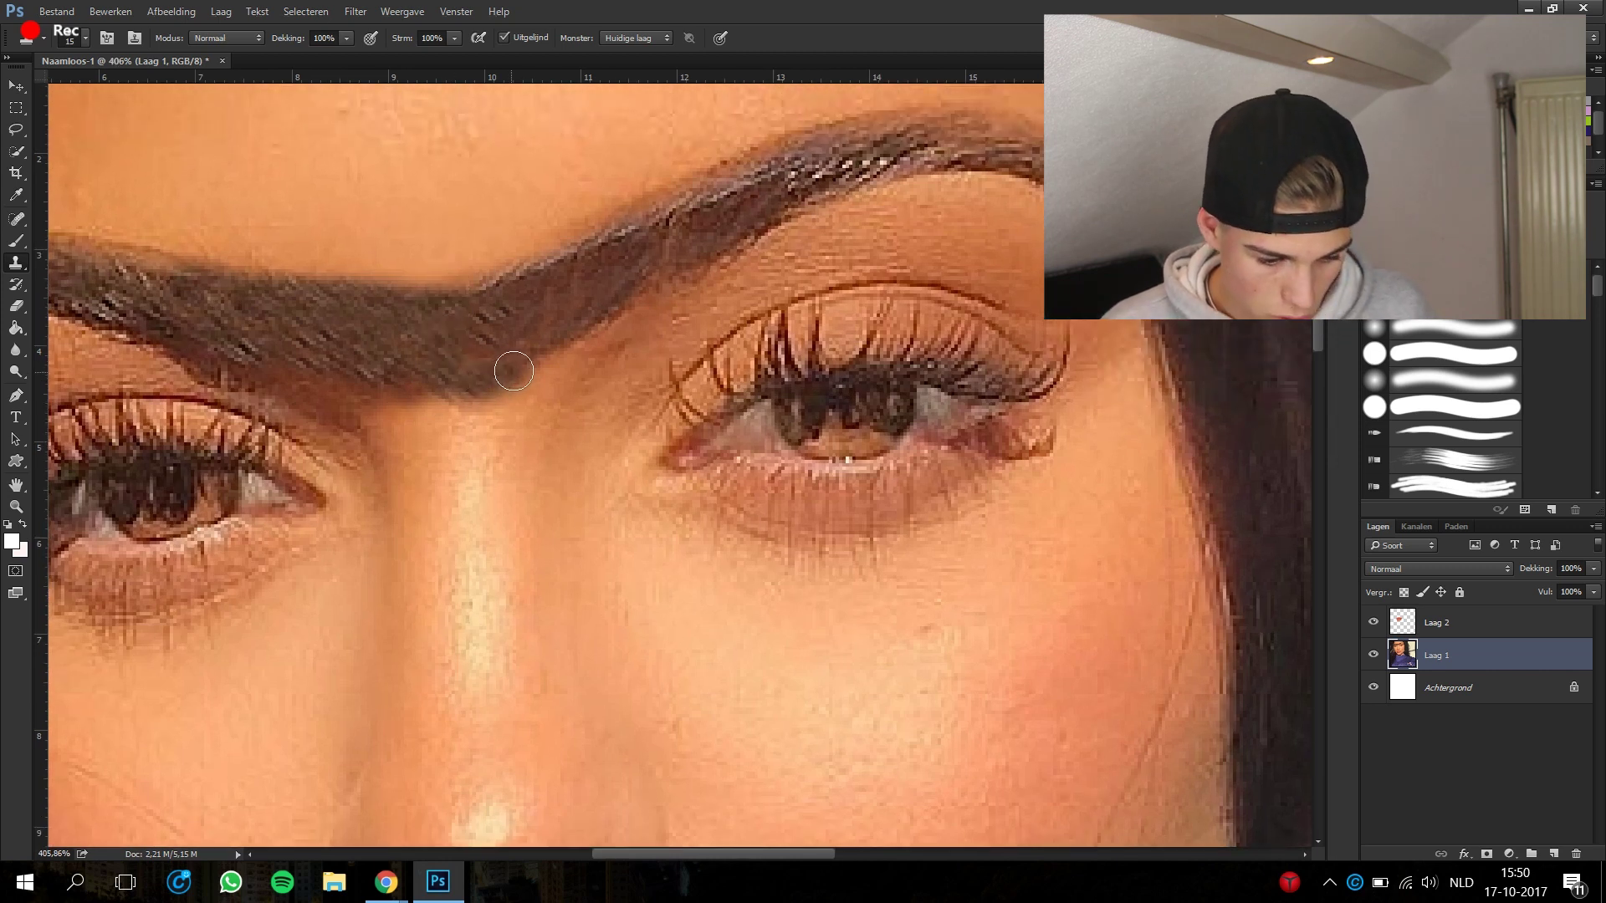
{"action": "scroll", "coordinate": [637, 197], "scroll_direction": "down", "scroll_amount": 5}
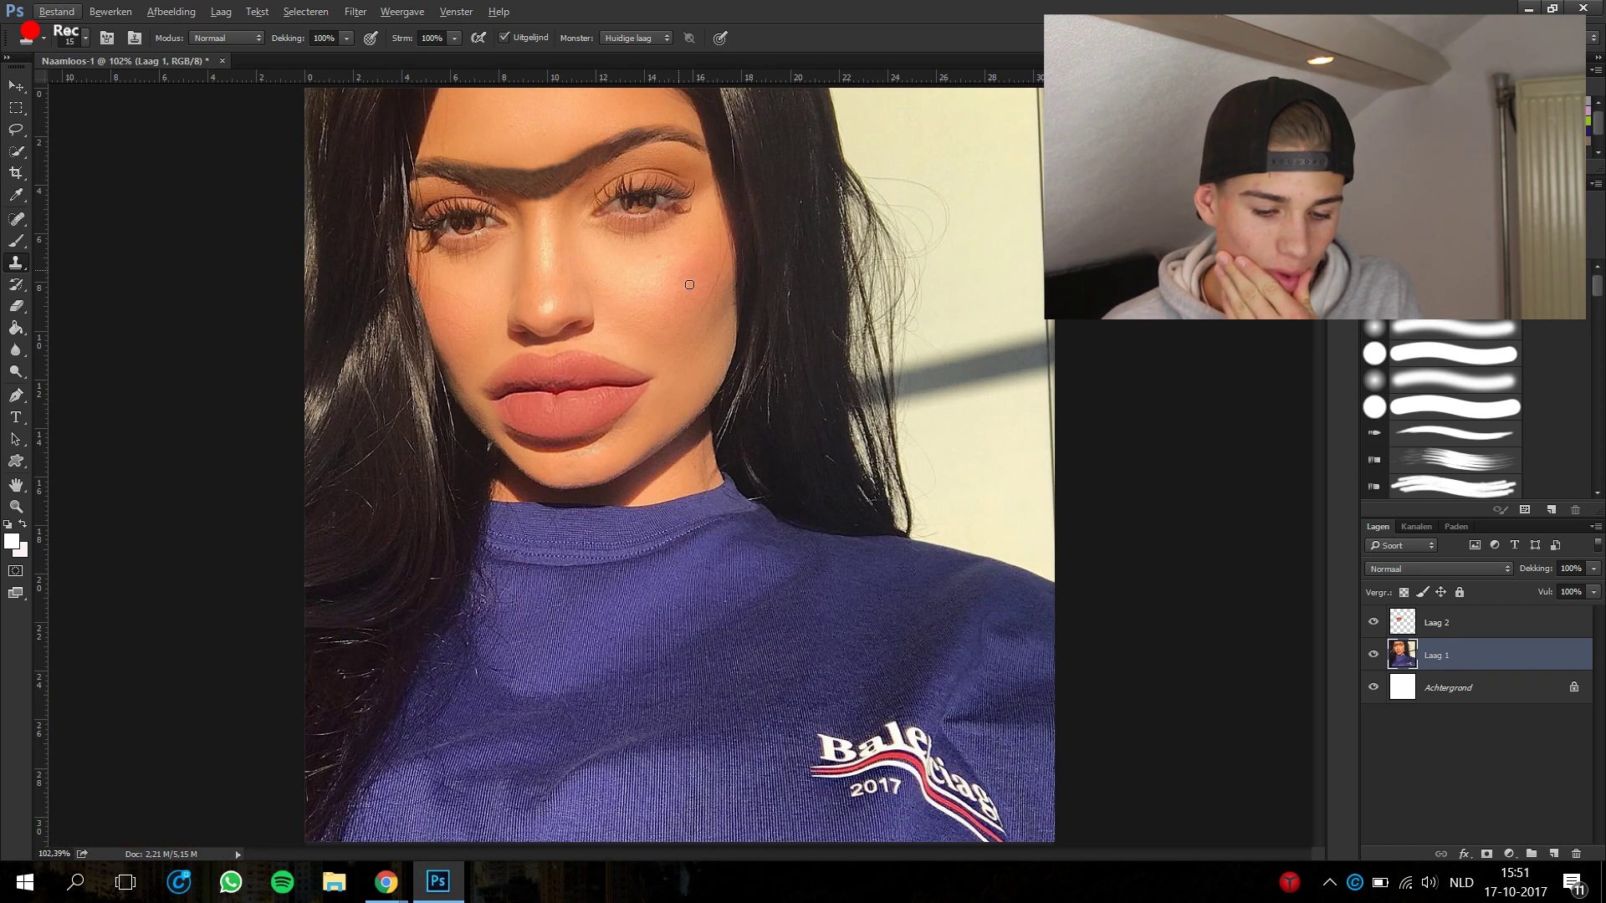
- Zoom toward the nose and pick a soft brush for the highlight
{"action": "scroll", "coordinate": [689, 285], "scroll_direction": "up", "scroll_amount": 1}
{"action": "scroll", "coordinate": [686, 287], "scroll_direction": "up", "scroll_amount": 1}
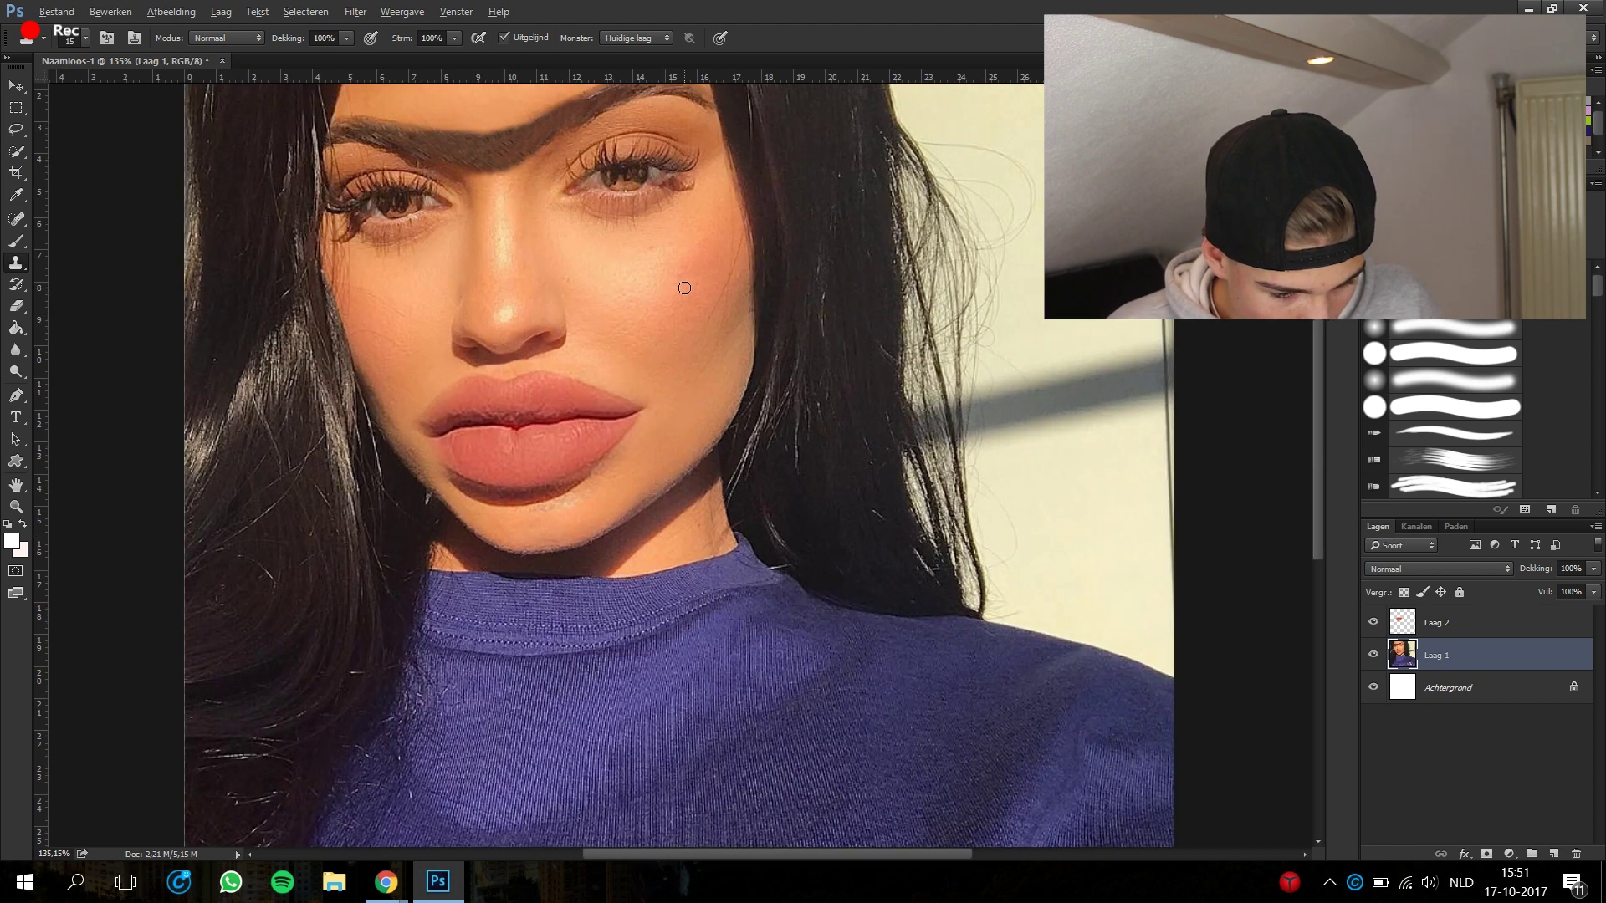
{"action": "scroll", "coordinate": [681, 291], "scroll_direction": "up", "scroll_amount": 1}
{"action": "scroll", "coordinate": [583, 226], "scroll_direction": "up", "scroll_amount": 1}
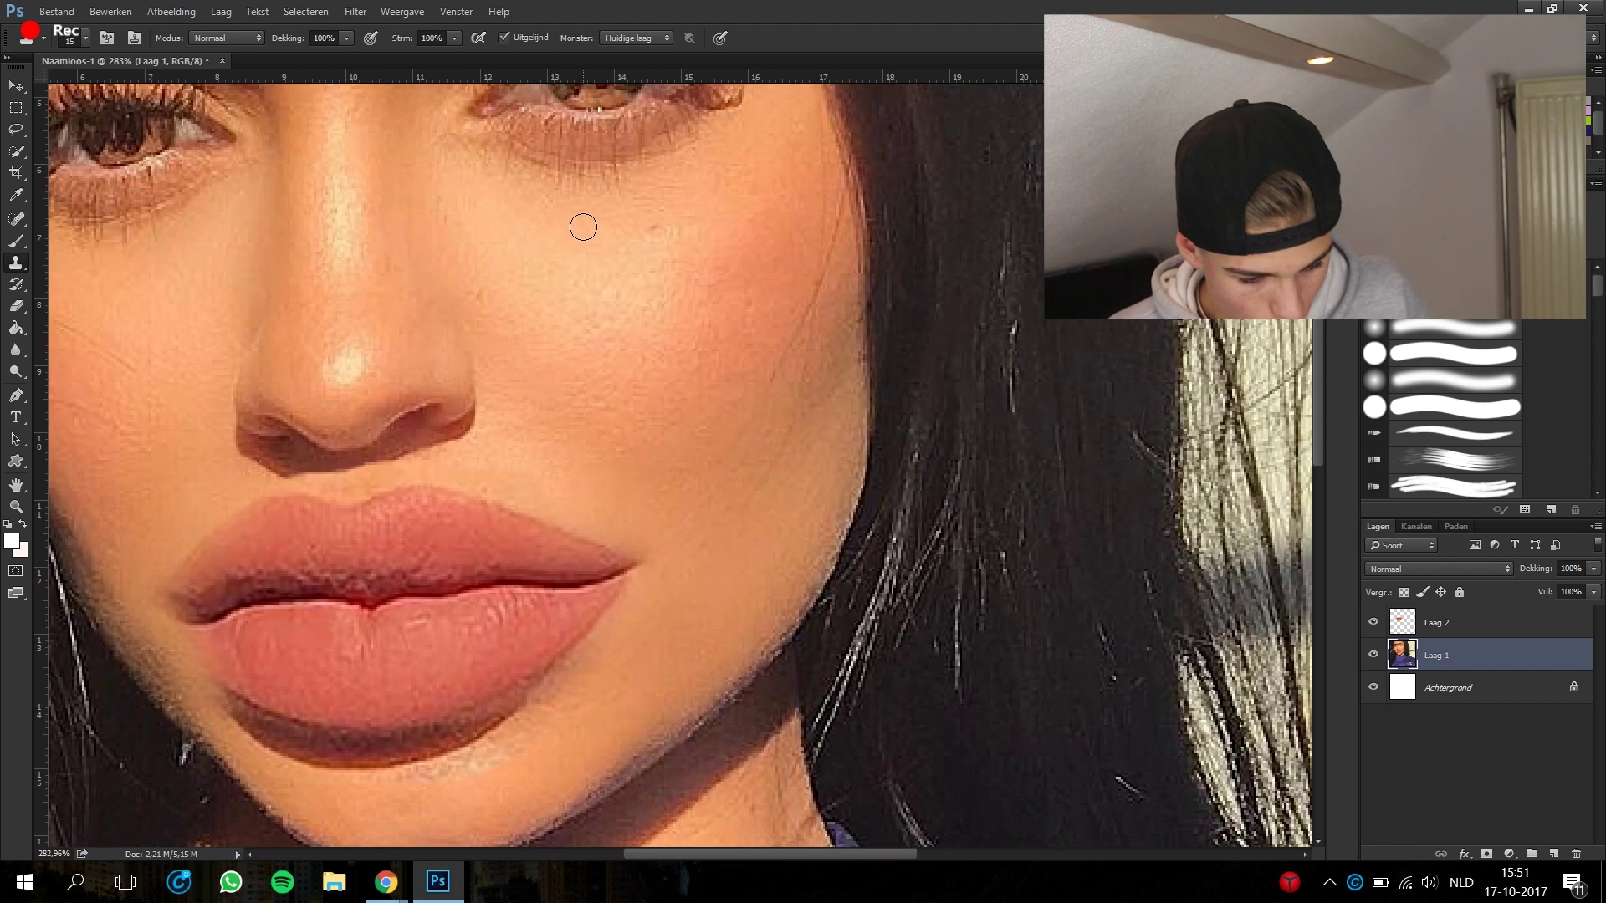
{"action": "scroll", "coordinate": [589, 223], "scroll_direction": "up", "scroll_amount": 1}
{"action": "scroll", "coordinate": [206, 309], "scroll_direction": "up", "scroll_amount": 3}
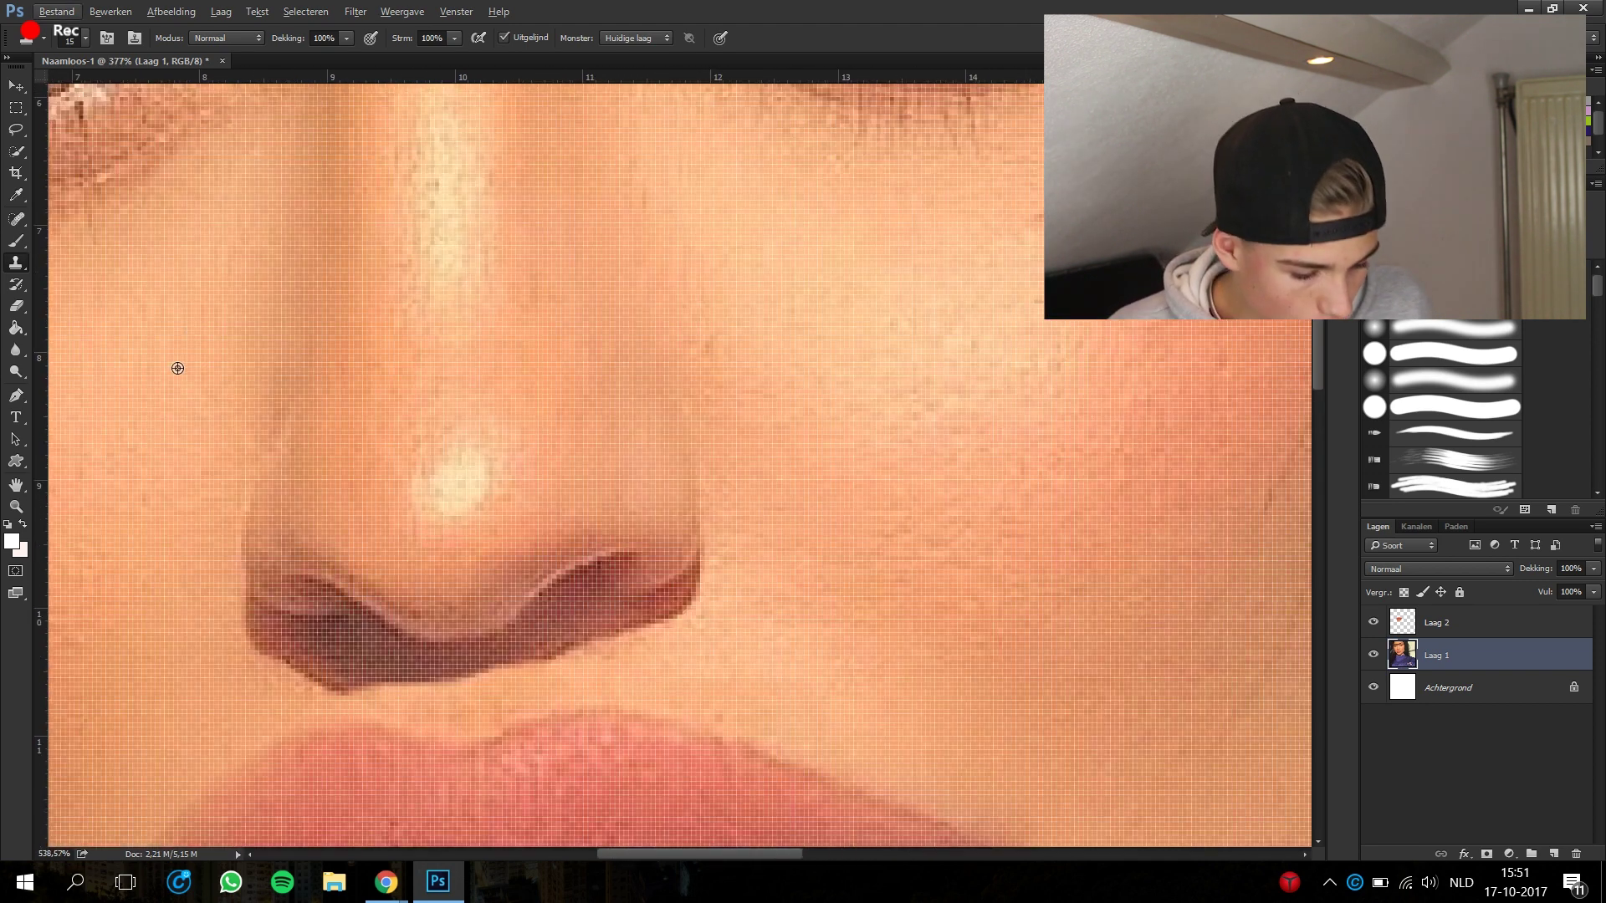
{"action": "scroll", "coordinate": [180, 359], "scroll_direction": "up", "scroll_amount": 1}
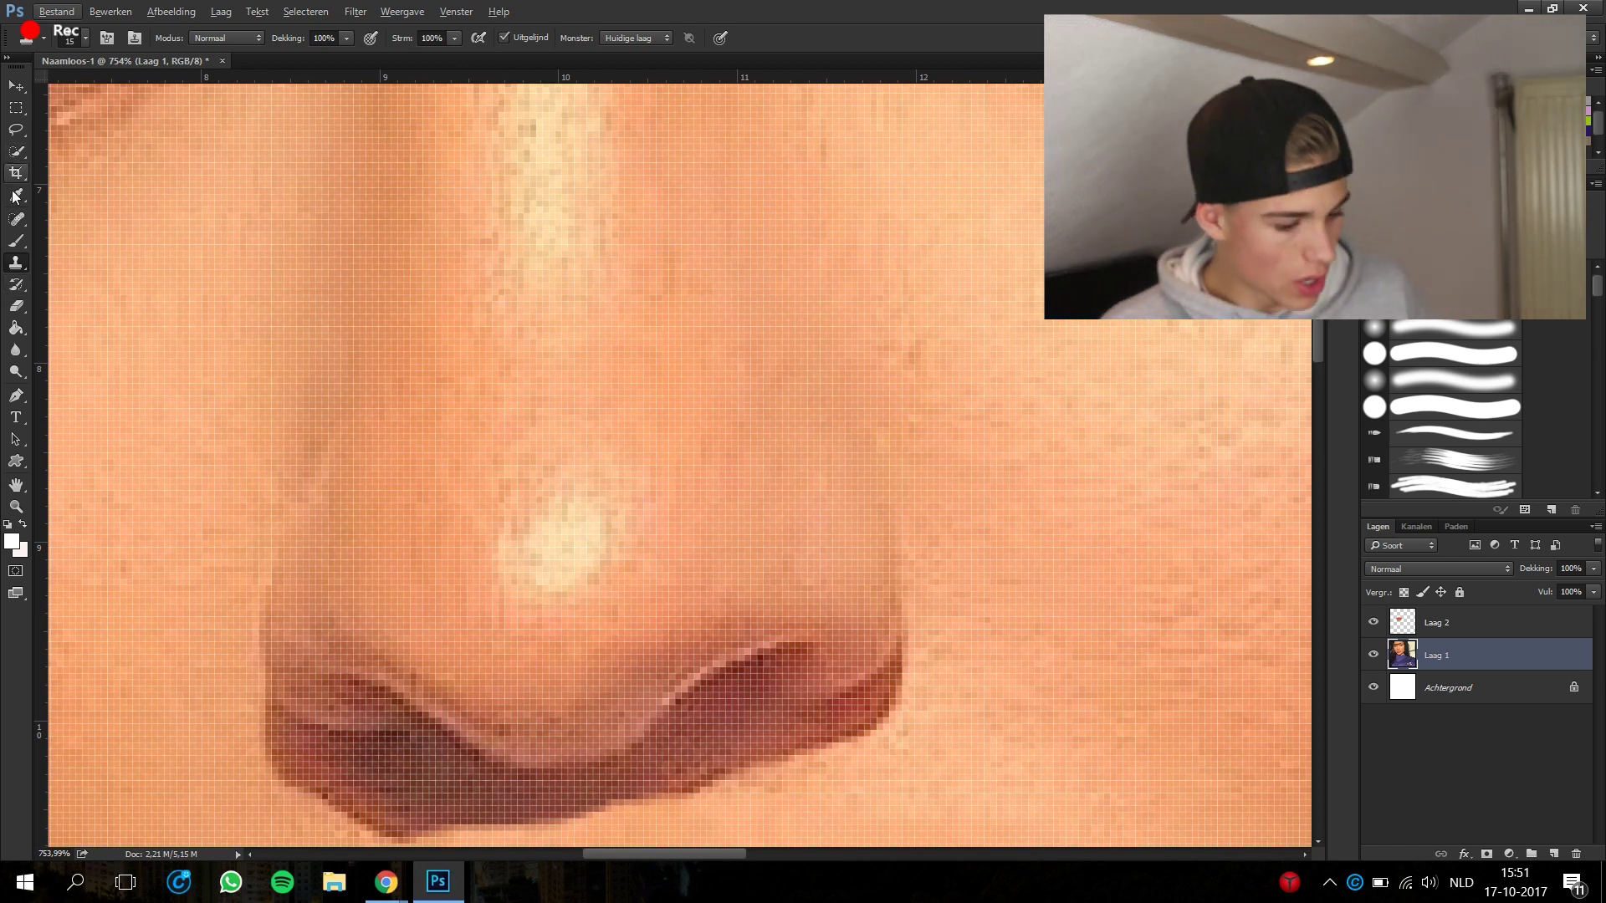
{"action": "right_click", "coordinate": [645, 561]}
{"action": "scroll", "coordinate": [717, 688], "scroll_direction": "down", "scroll_amount": 1}
{"action": "scroll", "coordinate": [736, 728], "scroll_direction": "down", "scroll_amount": 2}
{"action": "scroll", "coordinate": [752, 752], "scroll_direction": "down", "scroll_amount": 2}
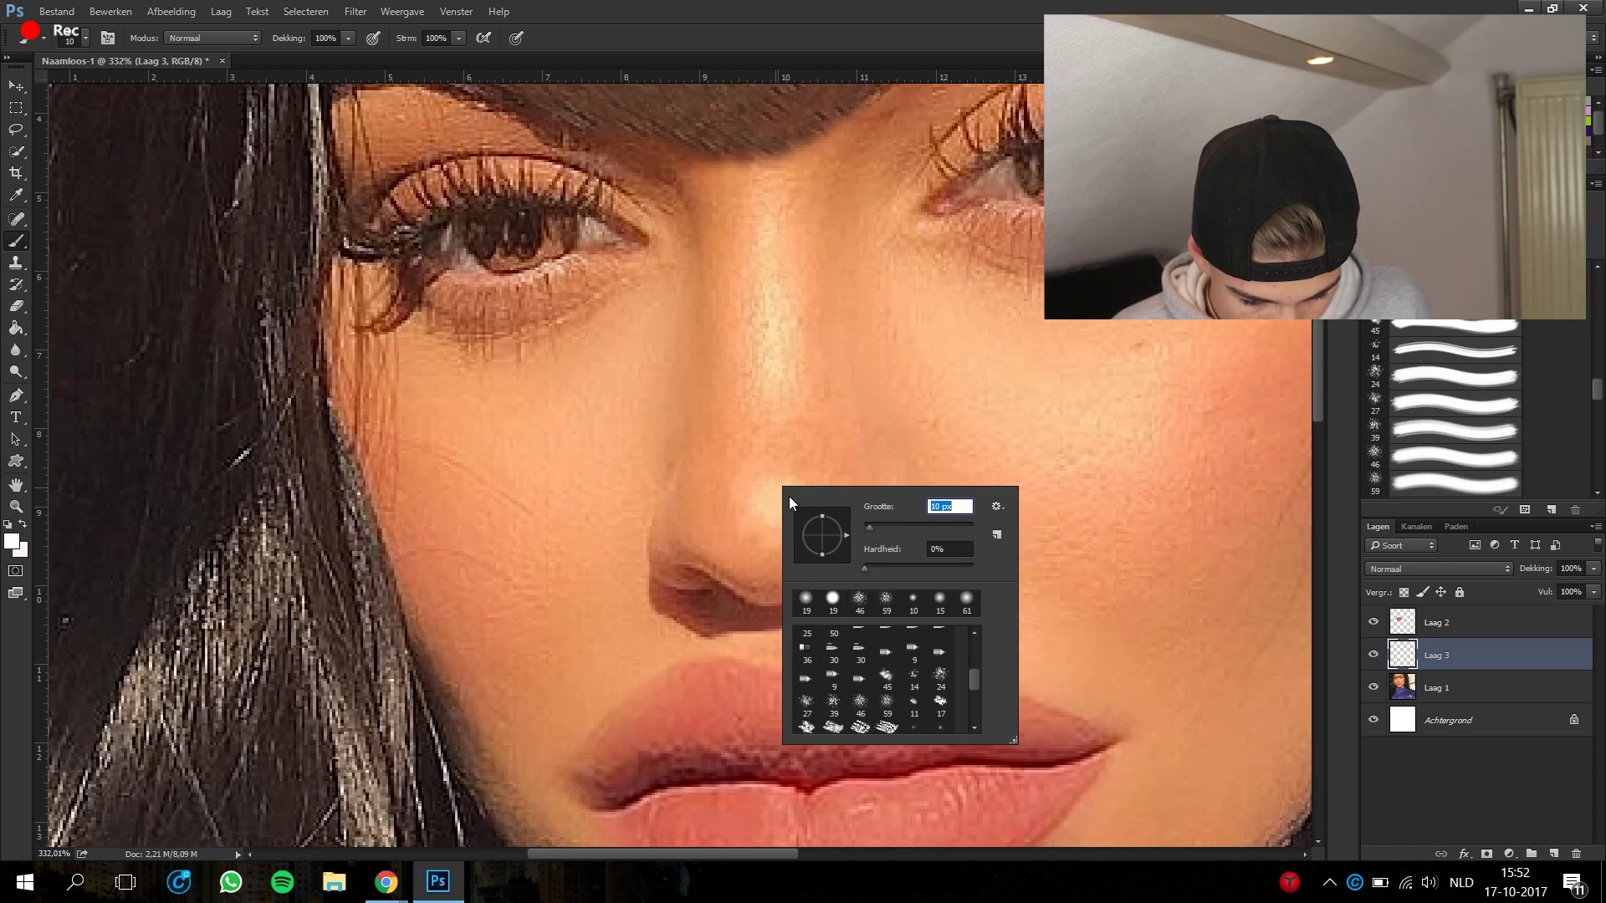
{"action": "left_click", "coordinate": [776, 502]}
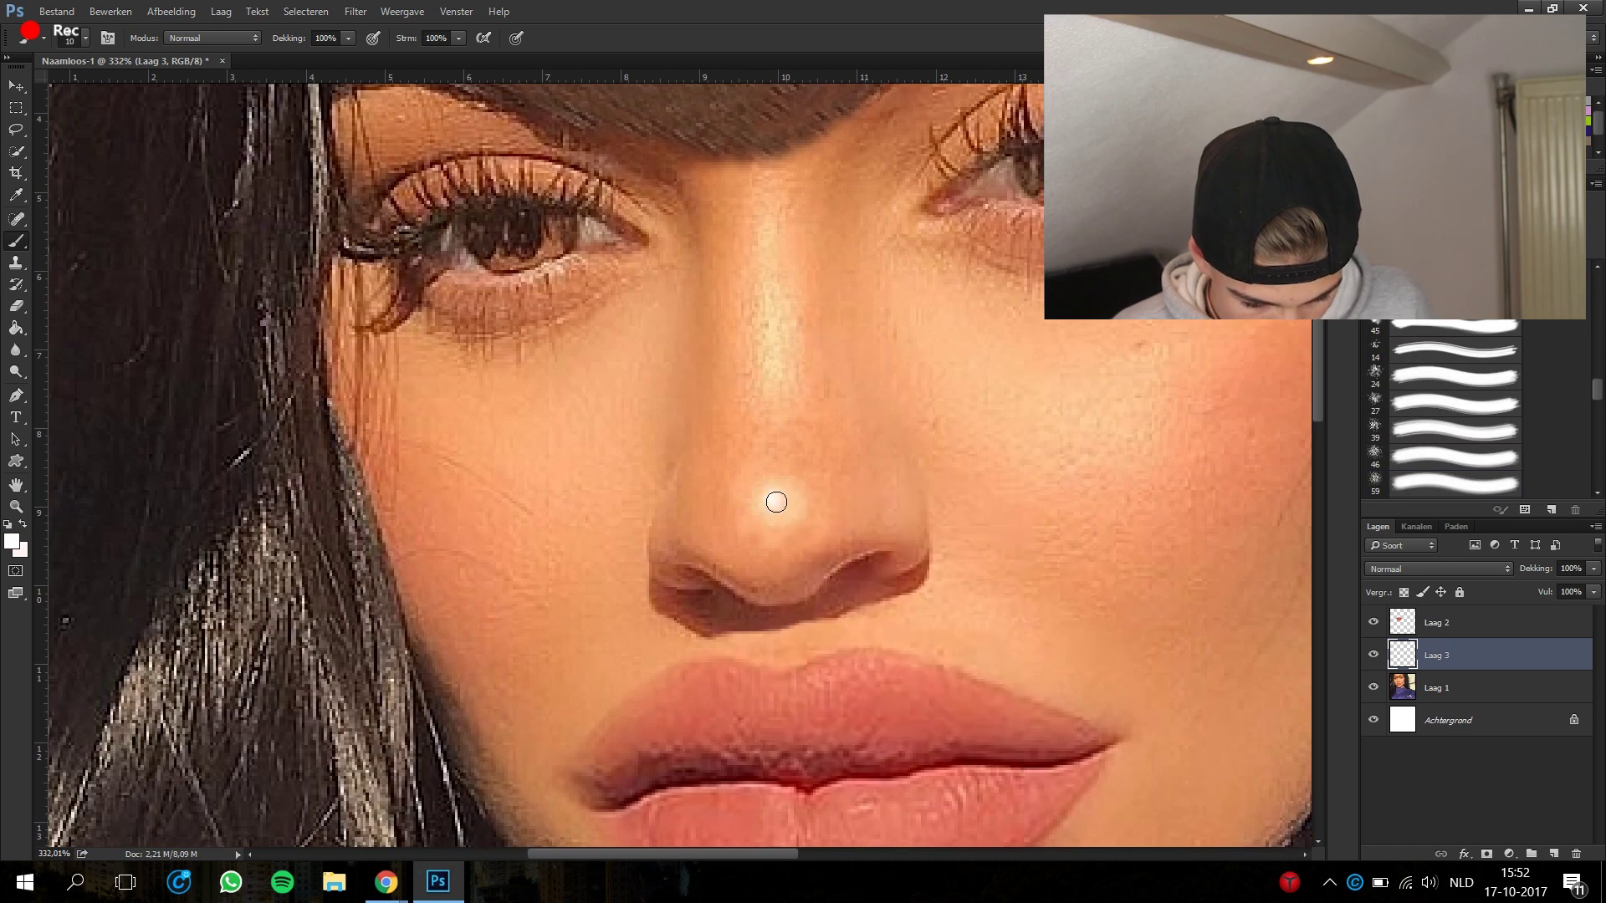
- Fit the whole photo on screen with Ctrl+0
{"action": "key", "text": "ctrl+0"}
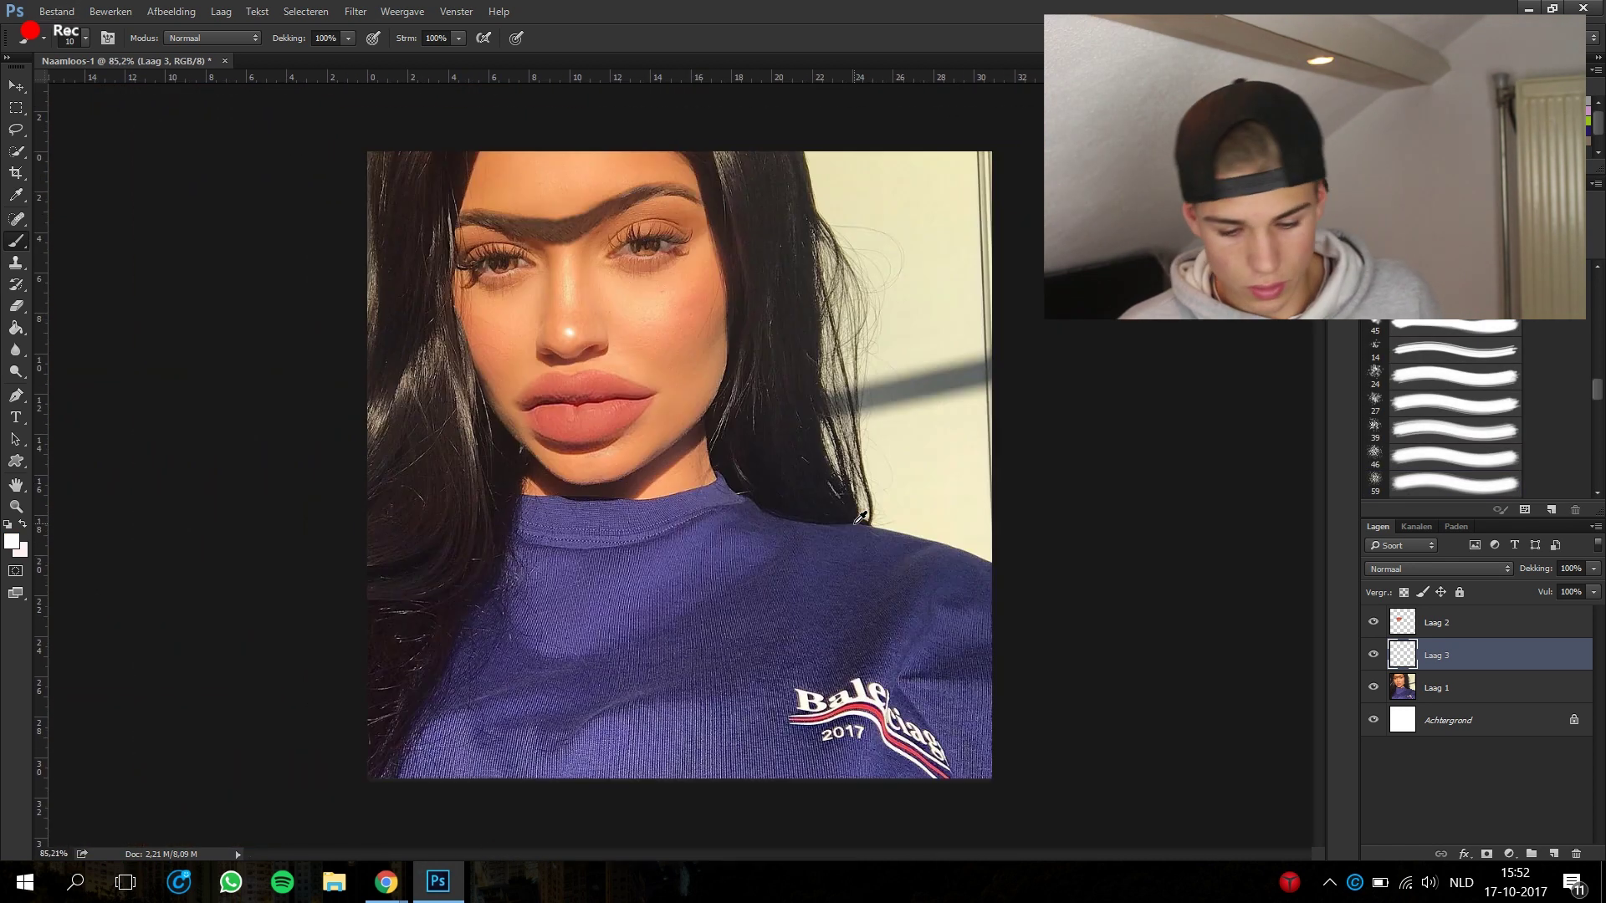
{"action": "scroll", "coordinate": [689, 360], "scroll_direction": "up", "scroll_amount": 2}
{"action": "scroll", "coordinate": [677, 359], "scroll_direction": "up", "scroll_amount": 3}
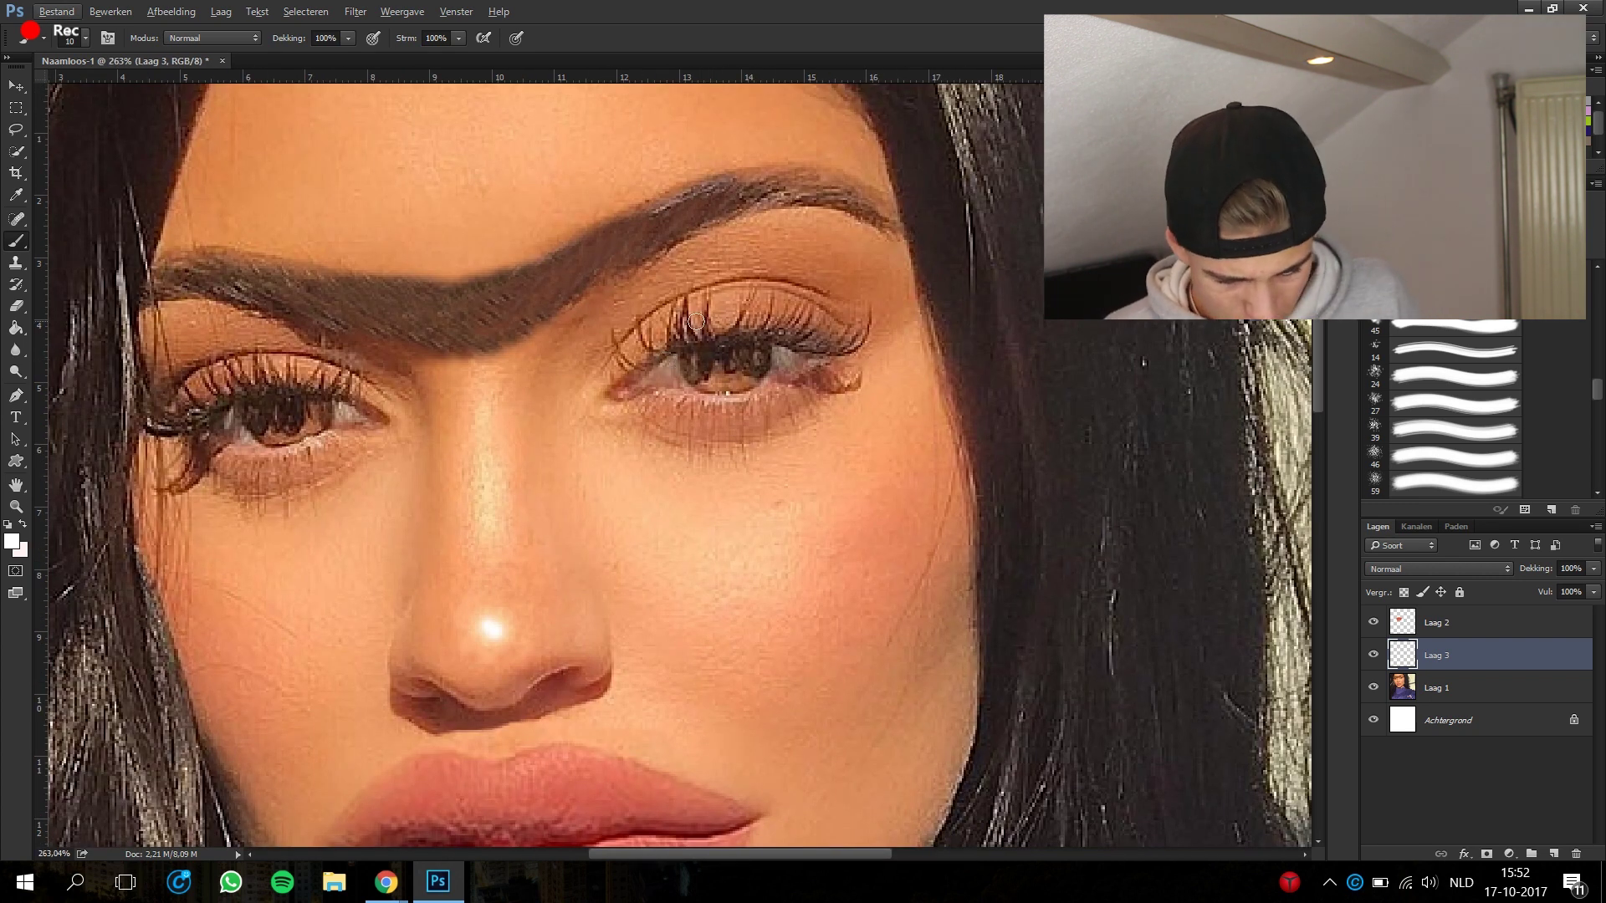
- Select the Clone Stamp tool and the original photo layer
{"action": "scroll", "coordinate": [733, 329], "scroll_direction": "up", "scroll_amount": 4}
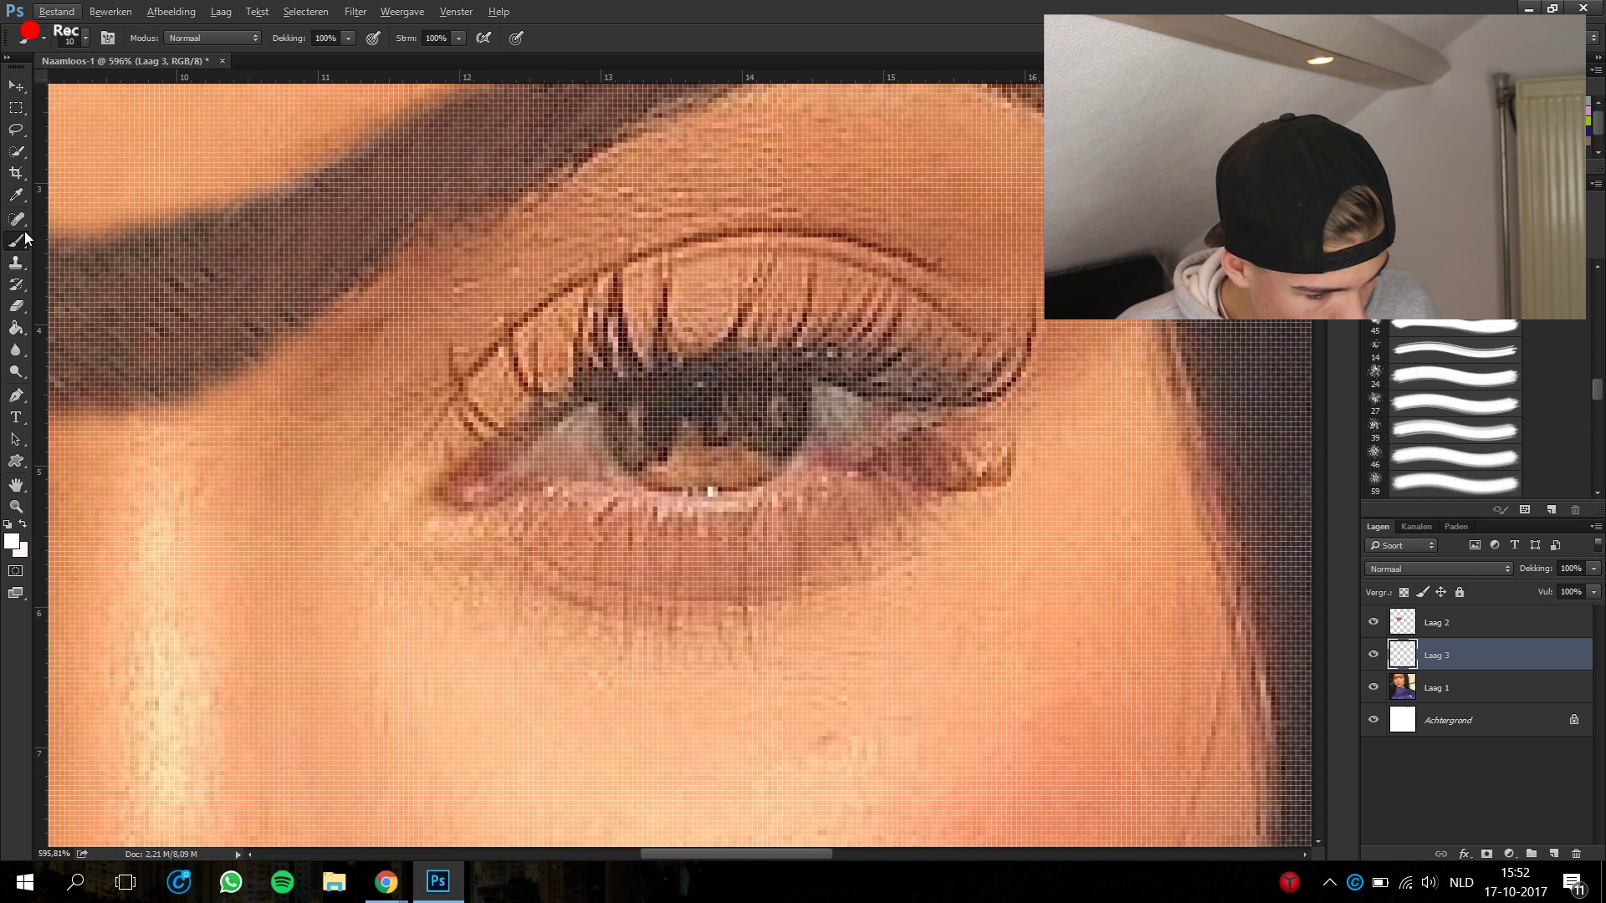
{"action": "left_click", "coordinate": [15, 262]}
{"action": "left_click", "coordinate": [1483, 700]}
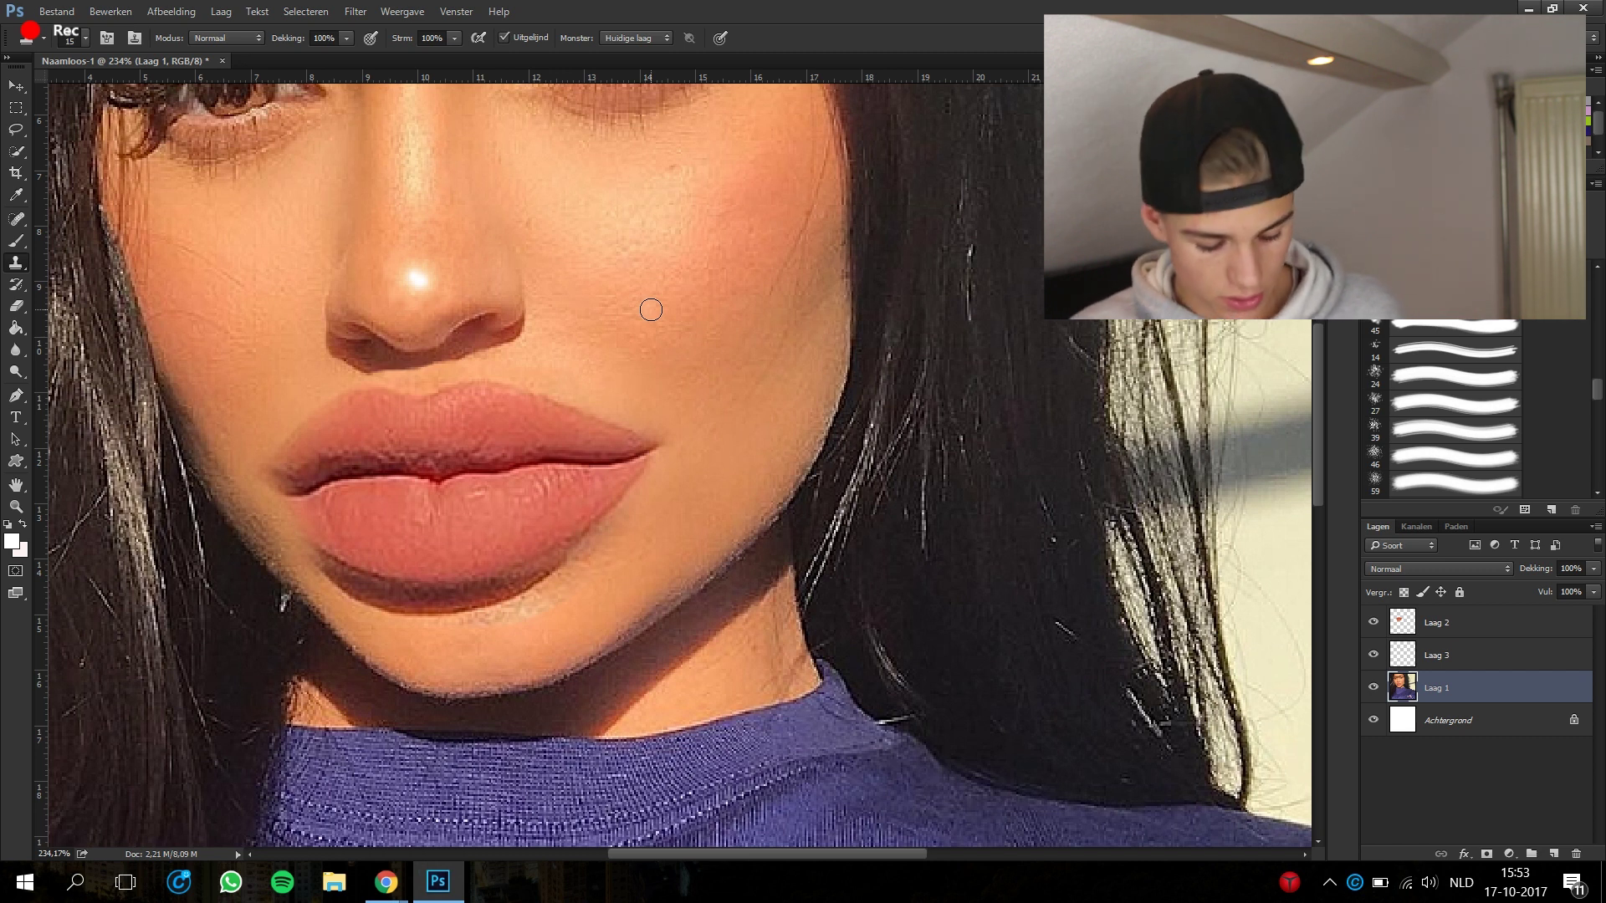
{"action": "scroll", "coordinate": [677, 297], "scroll_direction": "up", "scroll_amount": 3}
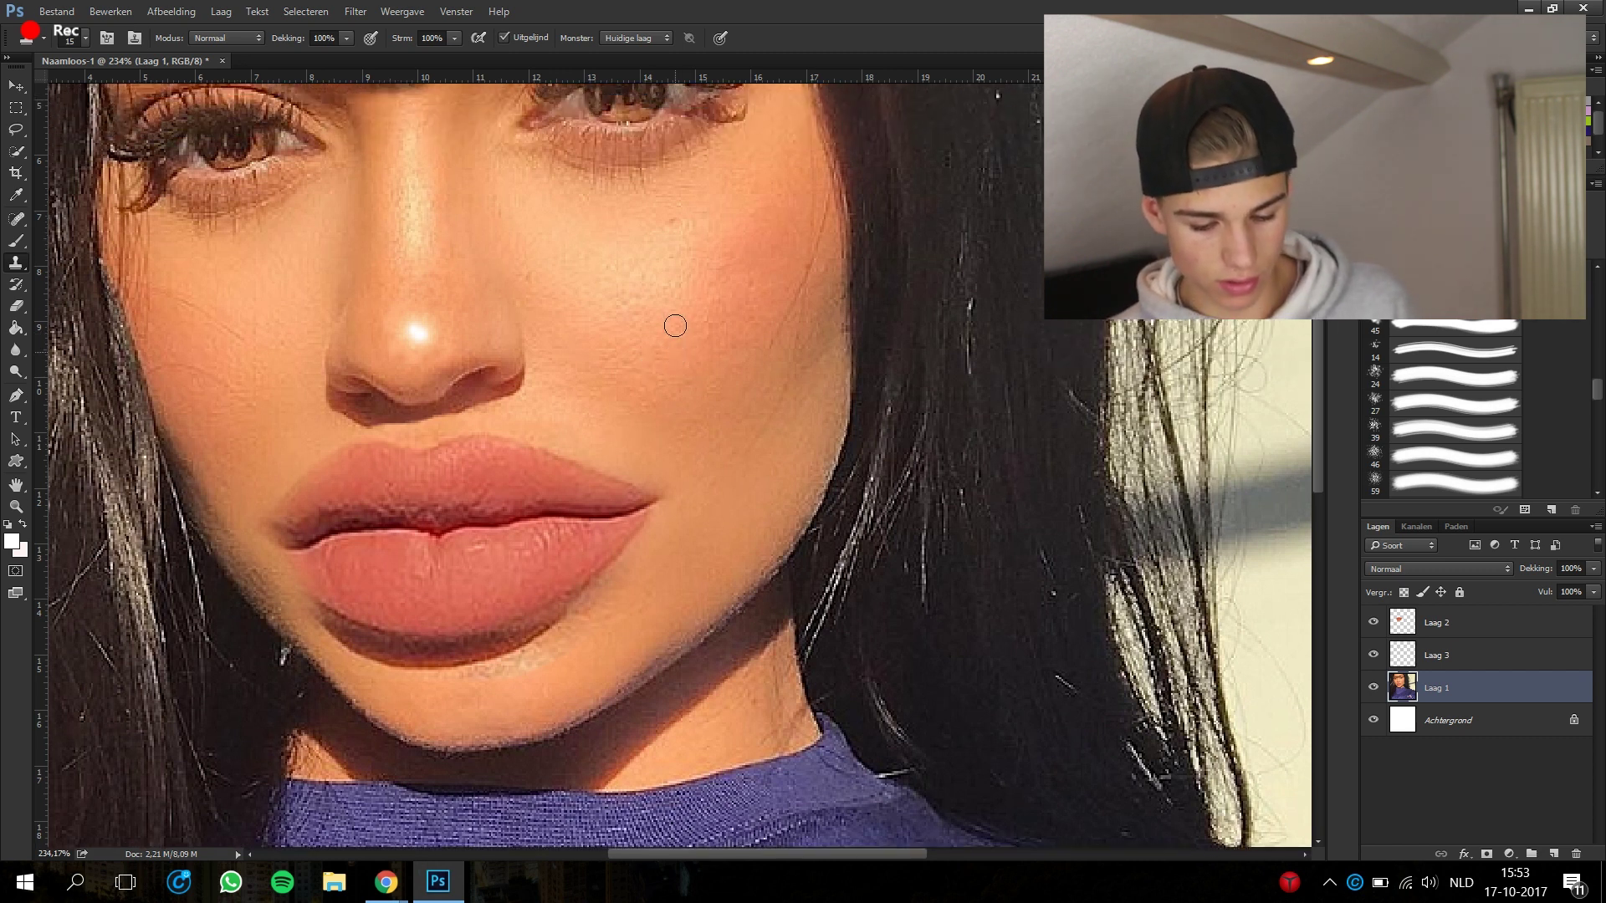
{"action": "scroll", "coordinate": [590, 284], "scroll_direction": "down", "scroll_amount": 3}
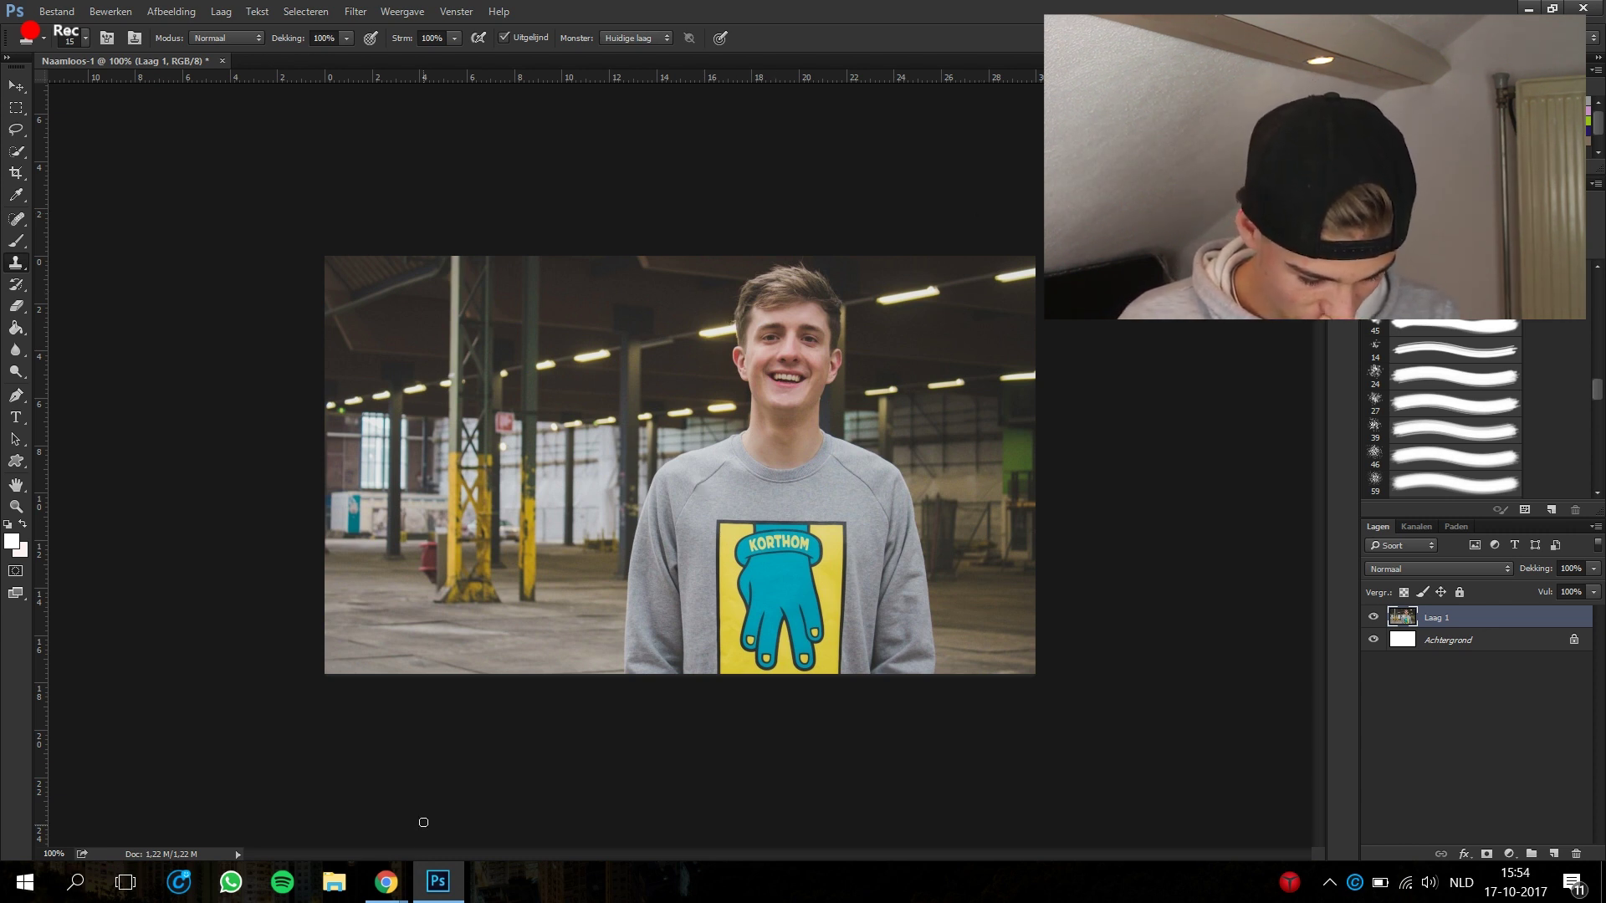
- Copy the green bandana photo from the browser's image search results
{"action": "left_click", "coordinate": [385, 880]}
{"action": "left_click", "coordinate": [499, 794]}
{"action": "left_click", "coordinate": [118, 155]}
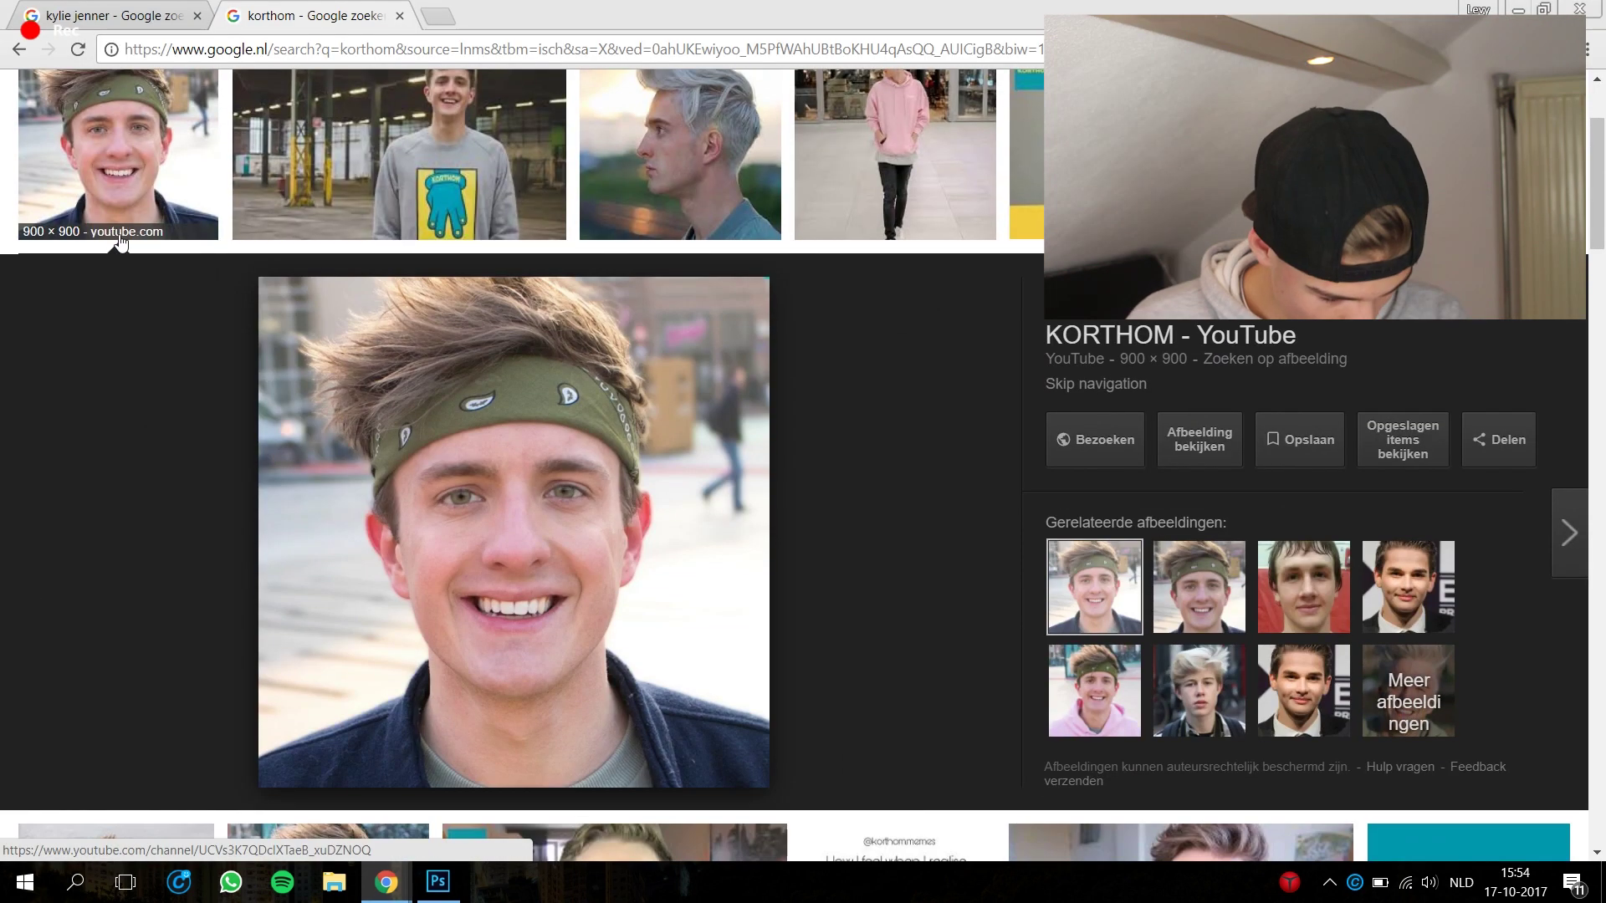
{"action": "right_click", "coordinate": [559, 495]}
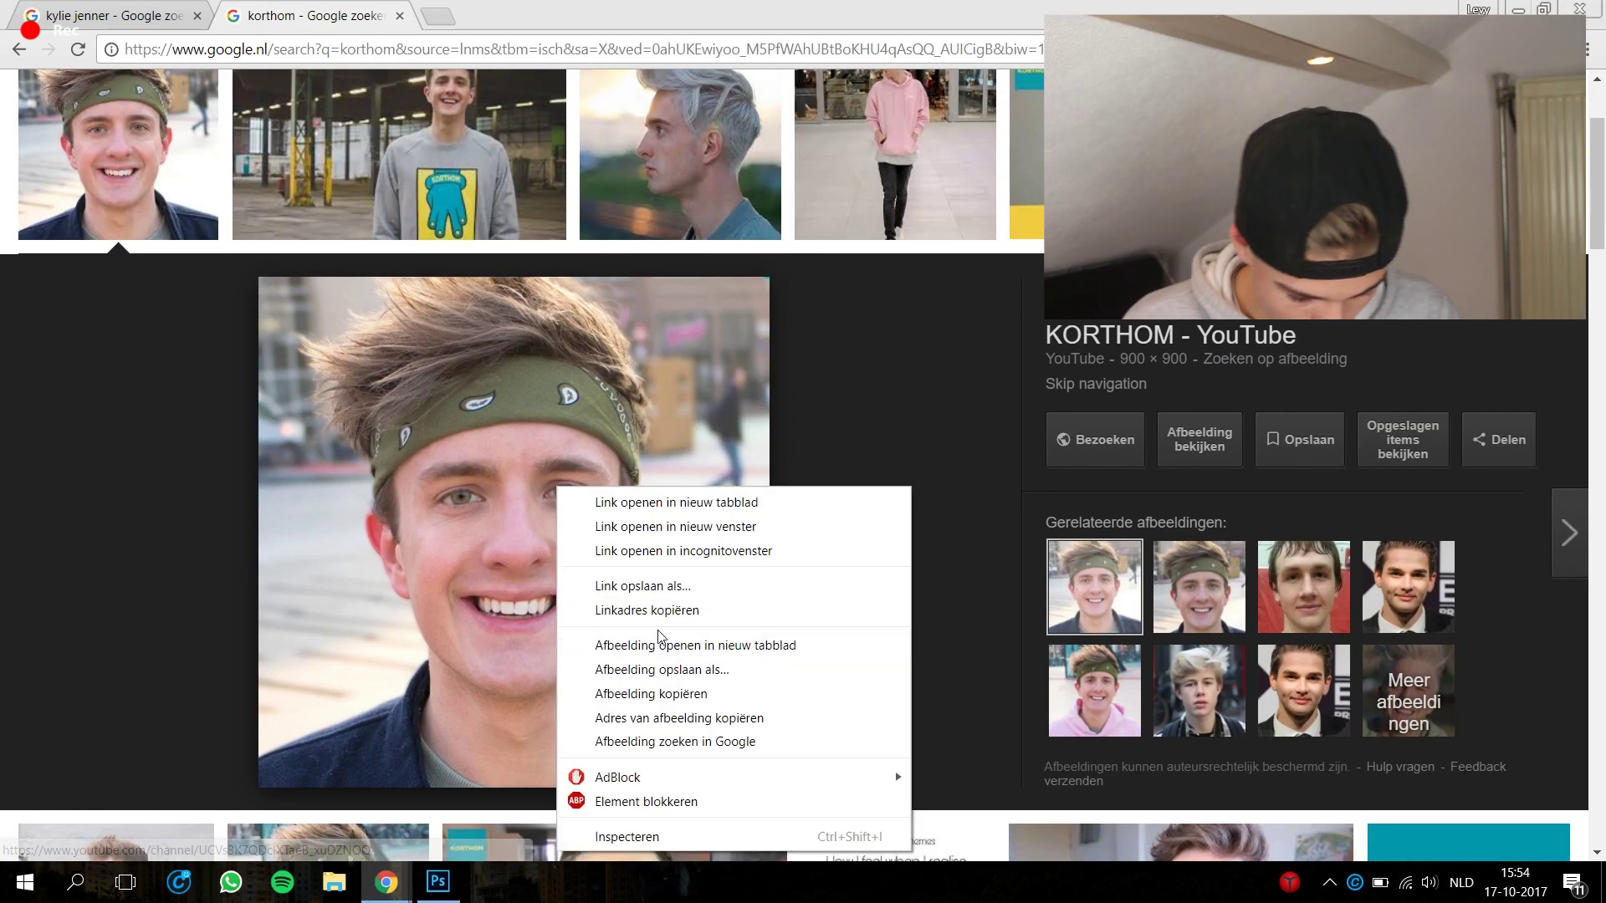
{"action": "left_click", "coordinate": [664, 691]}
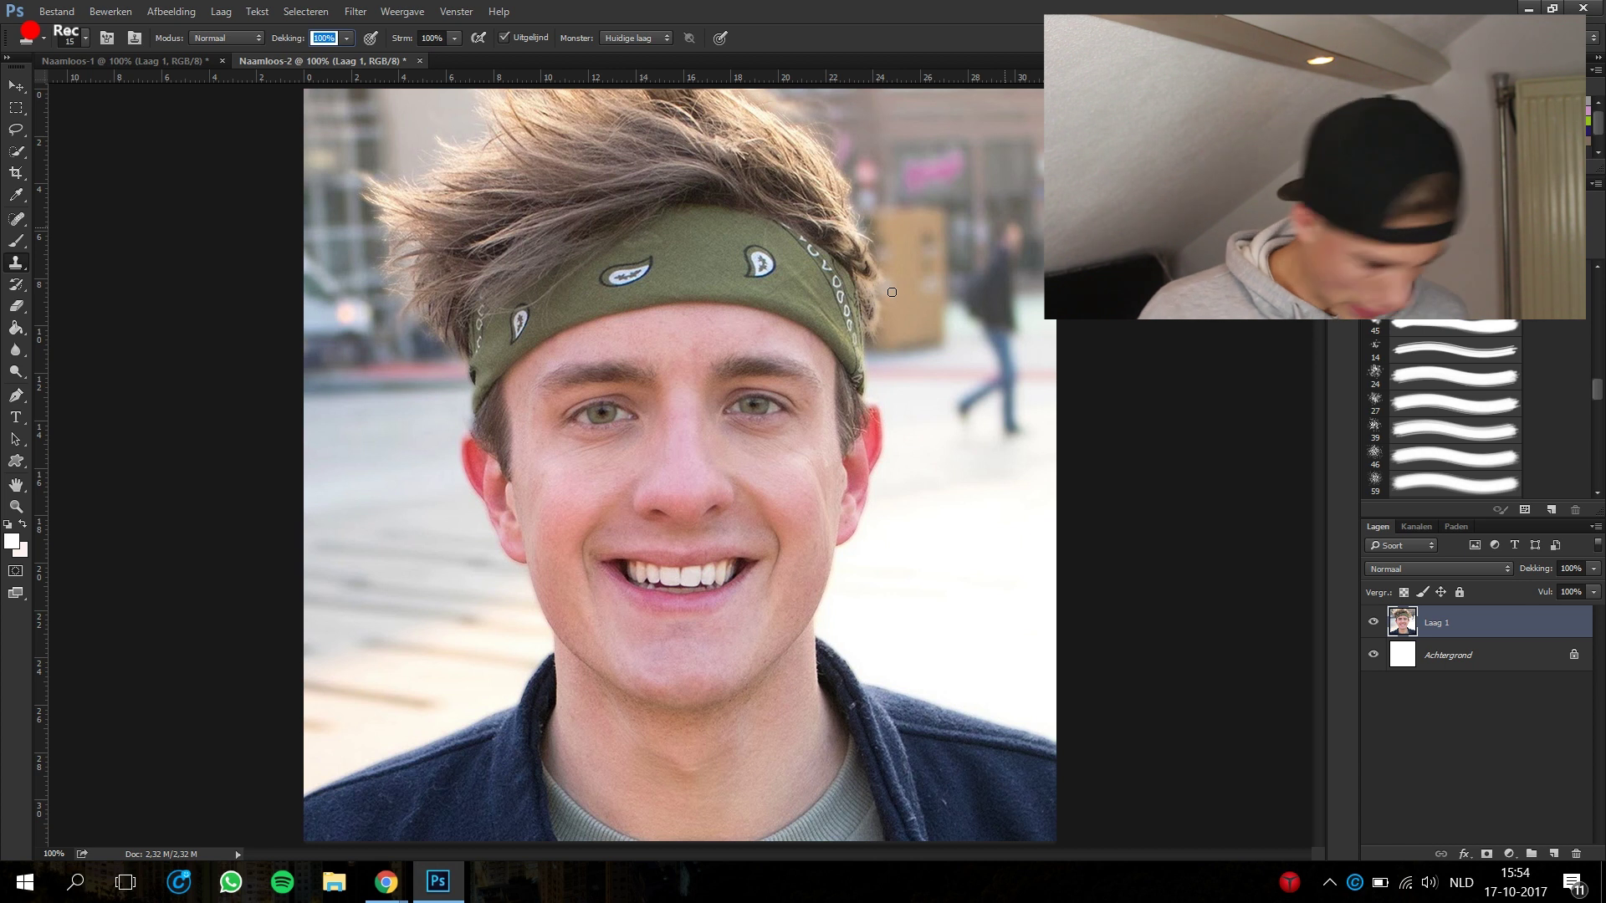
- Select the Move tool on the pasted photo and zoom in
{"action": "left_click", "coordinate": [12, 83]}
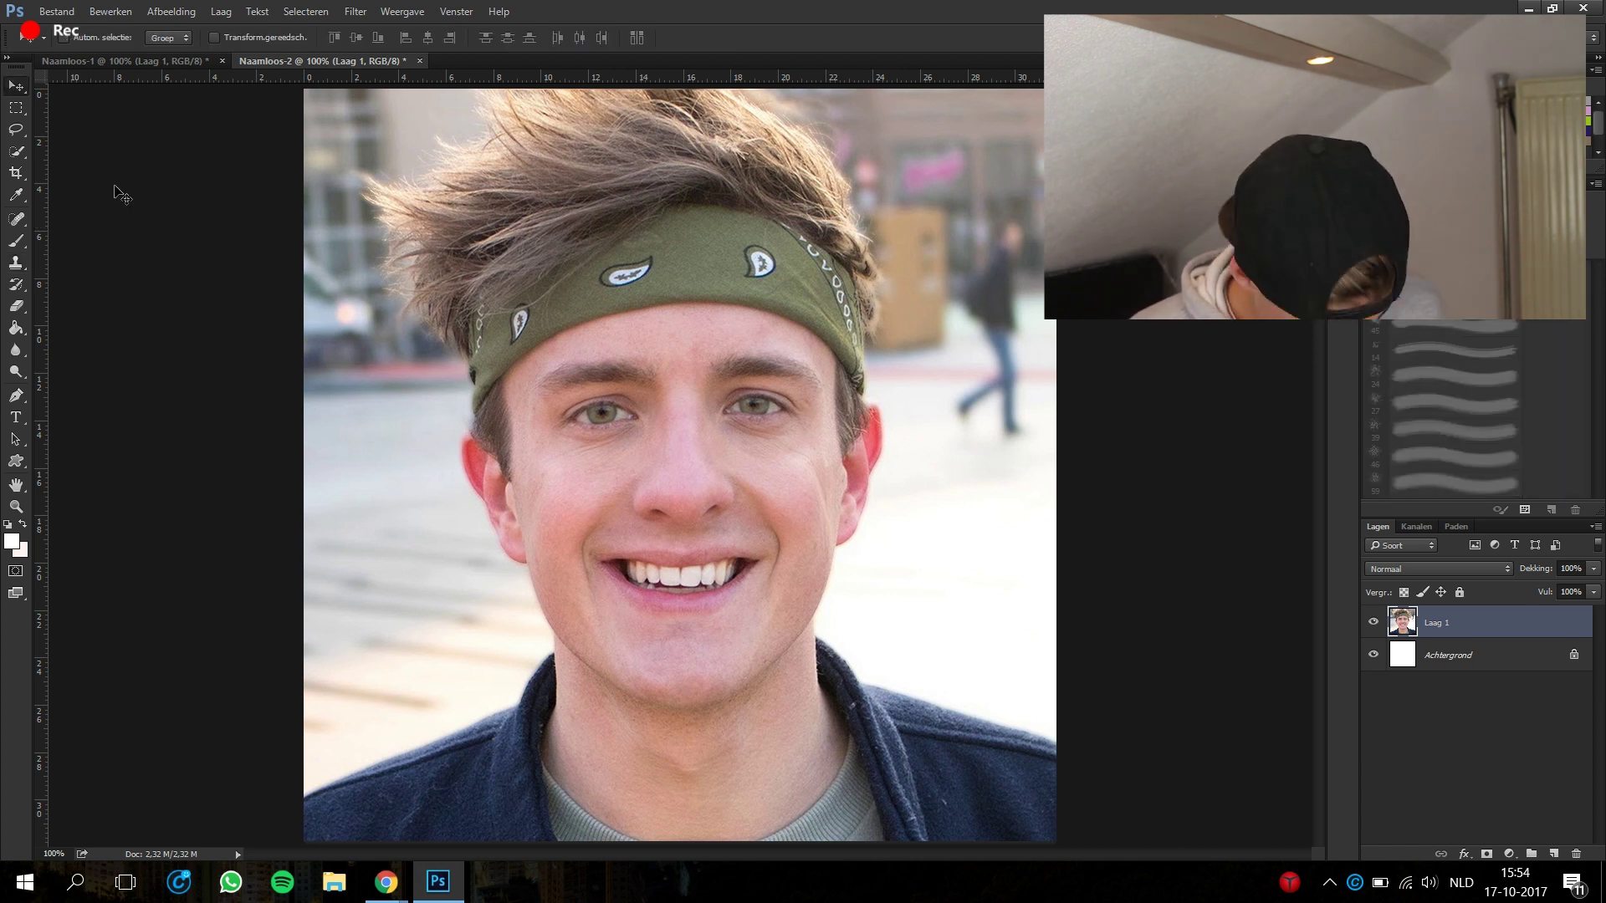
{"action": "scroll", "coordinate": [581, 517], "scroll_direction": "up", "scroll_amount": 3}
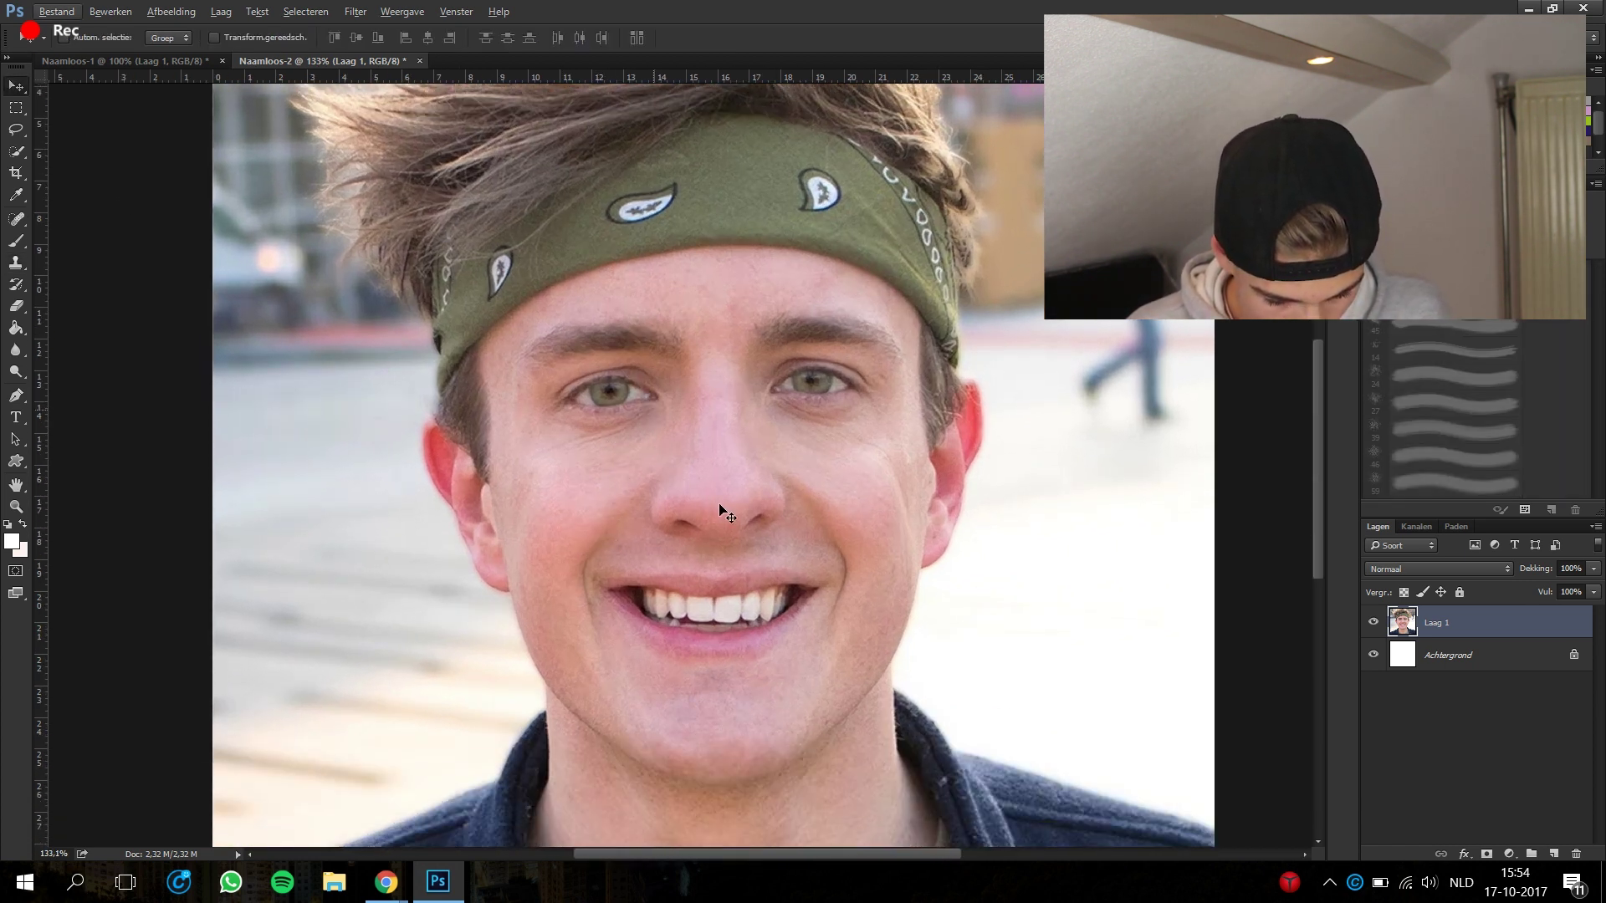
{"action": "scroll", "coordinate": [726, 512], "scroll_direction": "up", "scroll_amount": 2}
{"action": "scroll", "coordinate": [909, 495], "scroll_direction": "up", "scroll_amount": 3}
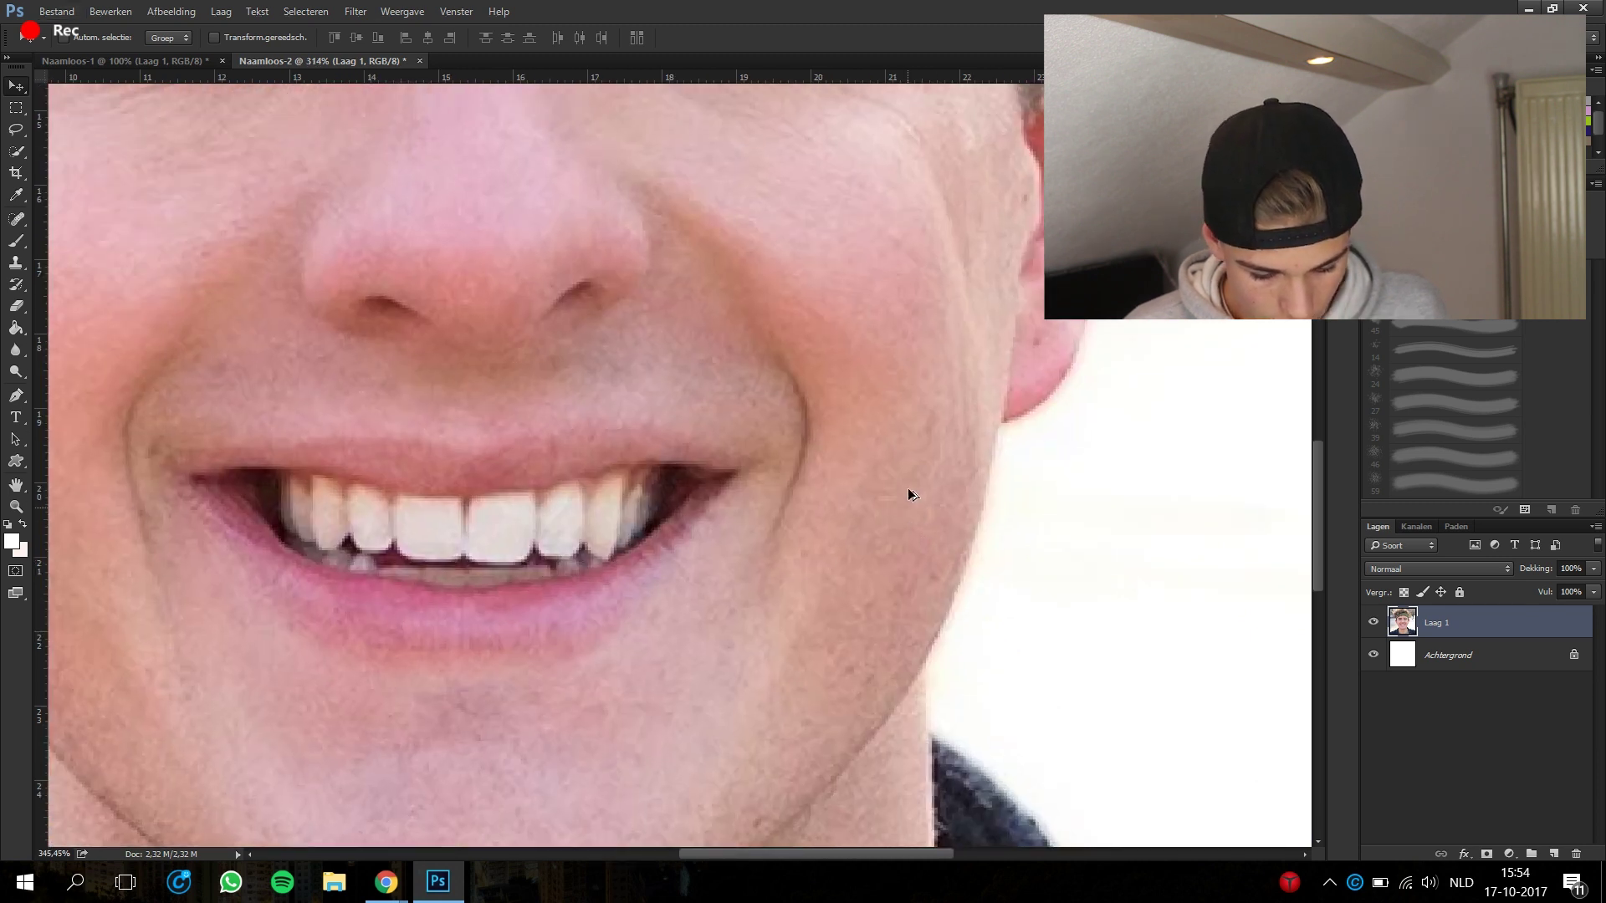
{"action": "scroll", "coordinate": [903, 487], "scroll_direction": "up", "scroll_amount": 1}
- Set the Clone Stamp brush to 22% hardness and 36 px size
{"action": "left_click", "coordinate": [16, 263]}
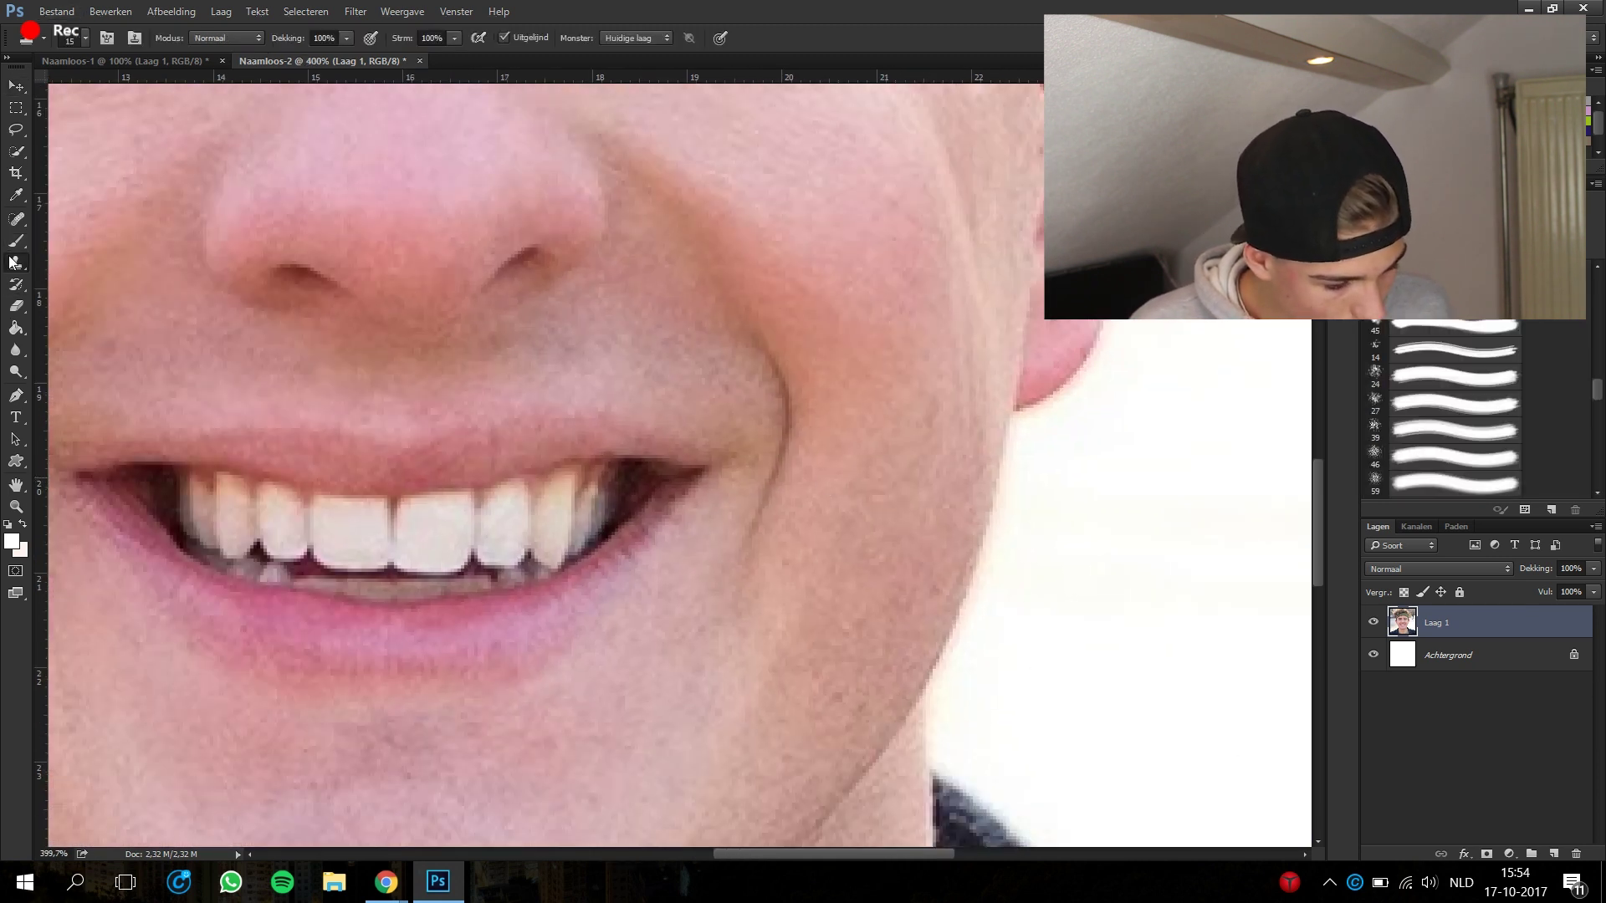
{"action": "right_click", "coordinate": [896, 356]}
{"action": "left_click", "coordinate": [922, 367]}
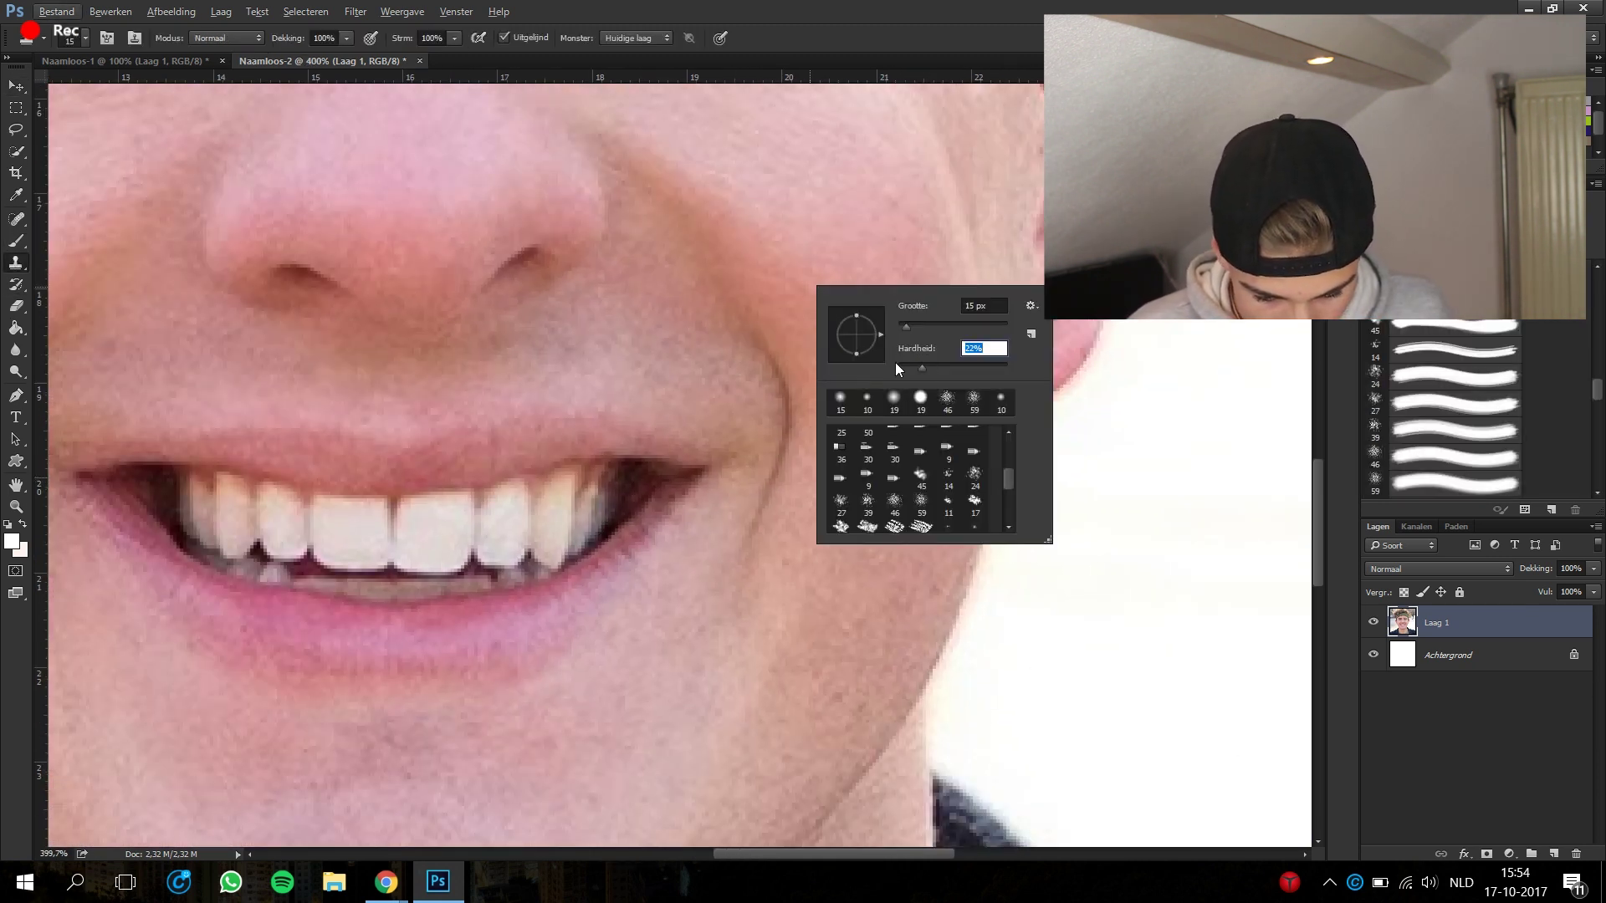
{"action": "left_click_drag", "start_coordinate": [898, 332], "coordinate": [916, 321]}
{"action": "left_click", "coordinate": [759, 196]}
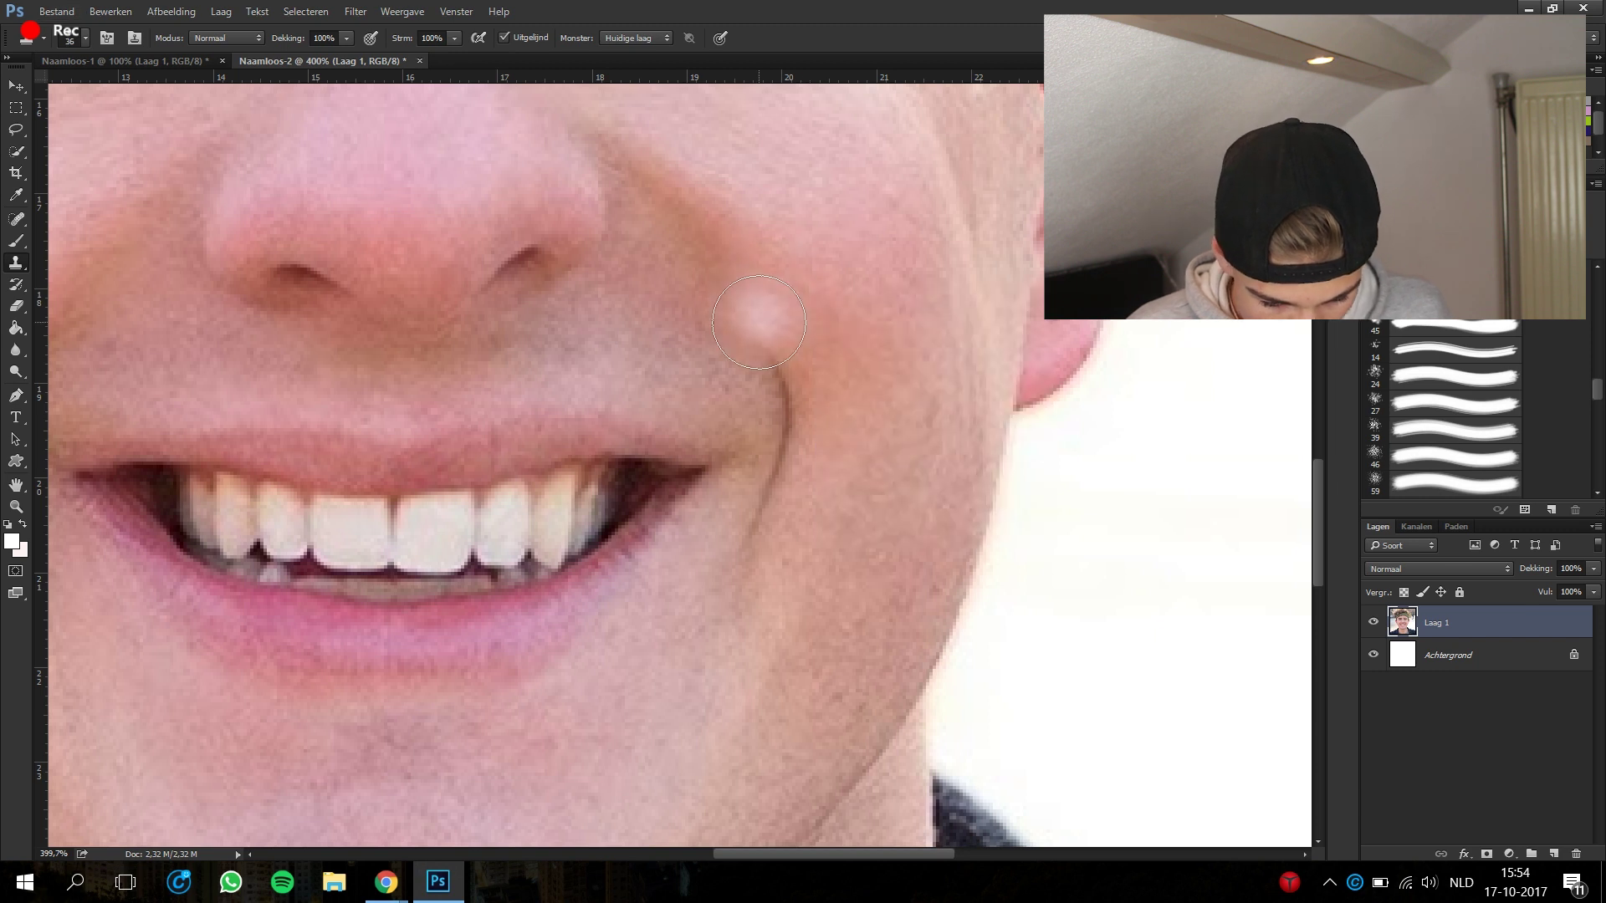
- Sample clean cheek skin near the eye as the clone source
{"action": "left_click", "coordinate": [792, 287], "text": "alt"}
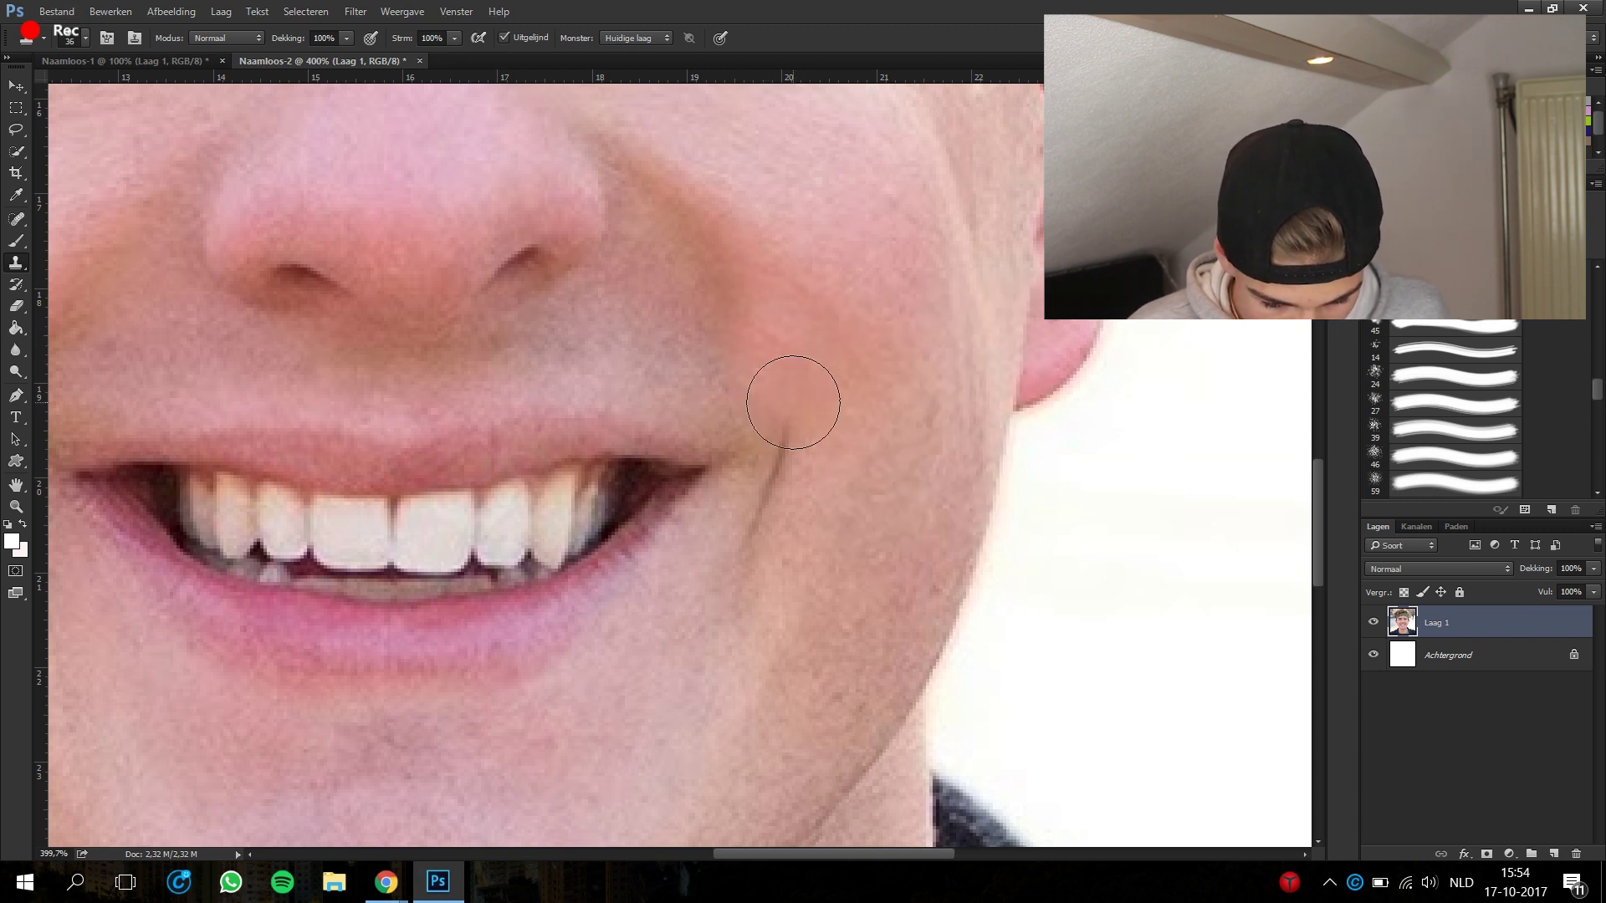
{"action": "scroll", "coordinate": [765, 531], "scroll_direction": "down", "scroll_amount": 3}
{"action": "scroll", "coordinate": [803, 501], "scroll_direction": "down", "scroll_amount": 2}
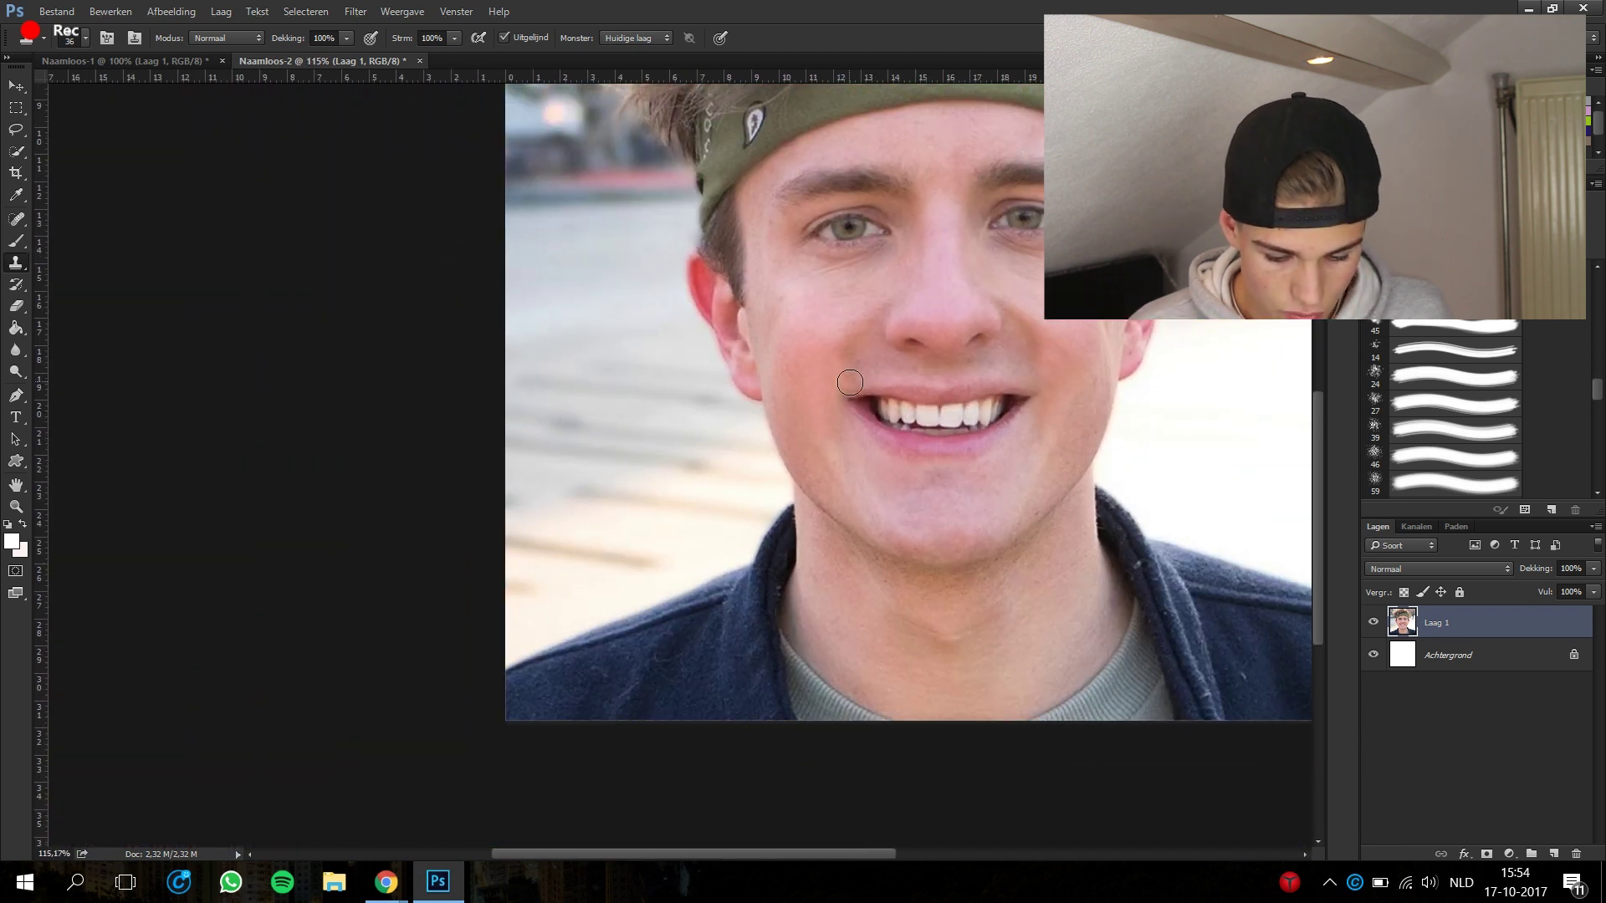
{"action": "scroll", "coordinate": [838, 471], "scroll_direction": "up", "scroll_amount": 4}
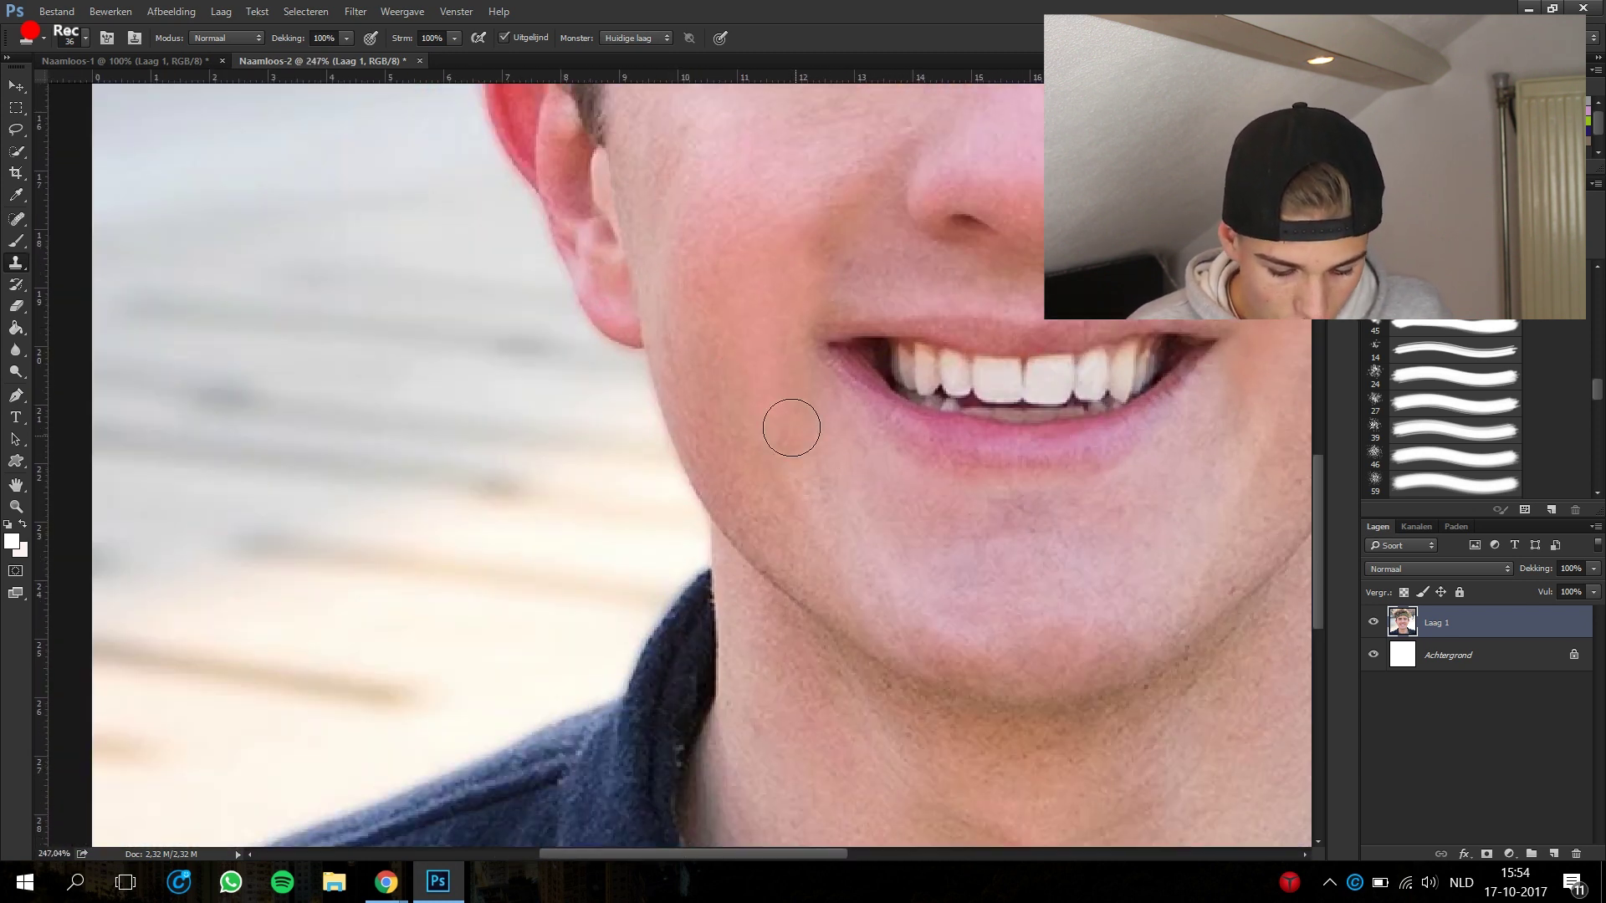
{"action": "scroll", "coordinate": [839, 489], "scroll_direction": "down", "scroll_amount": 3}
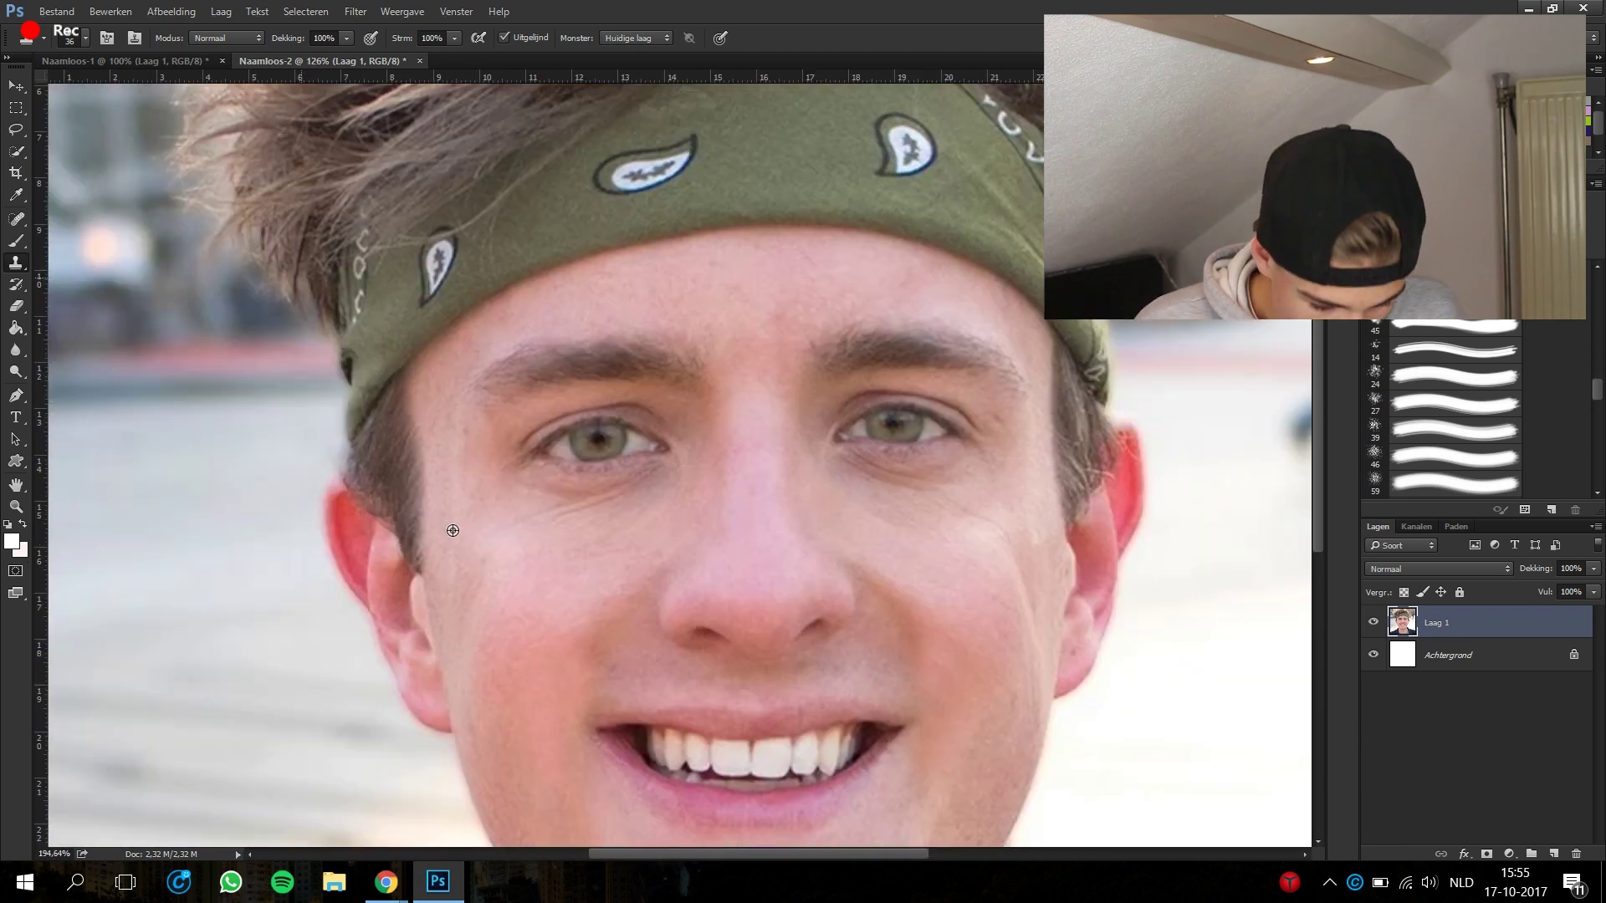
{"action": "scroll", "coordinate": [630, 592], "scroll_direction": "up", "scroll_amount": 5}
{"action": "key", "text": "alt"}
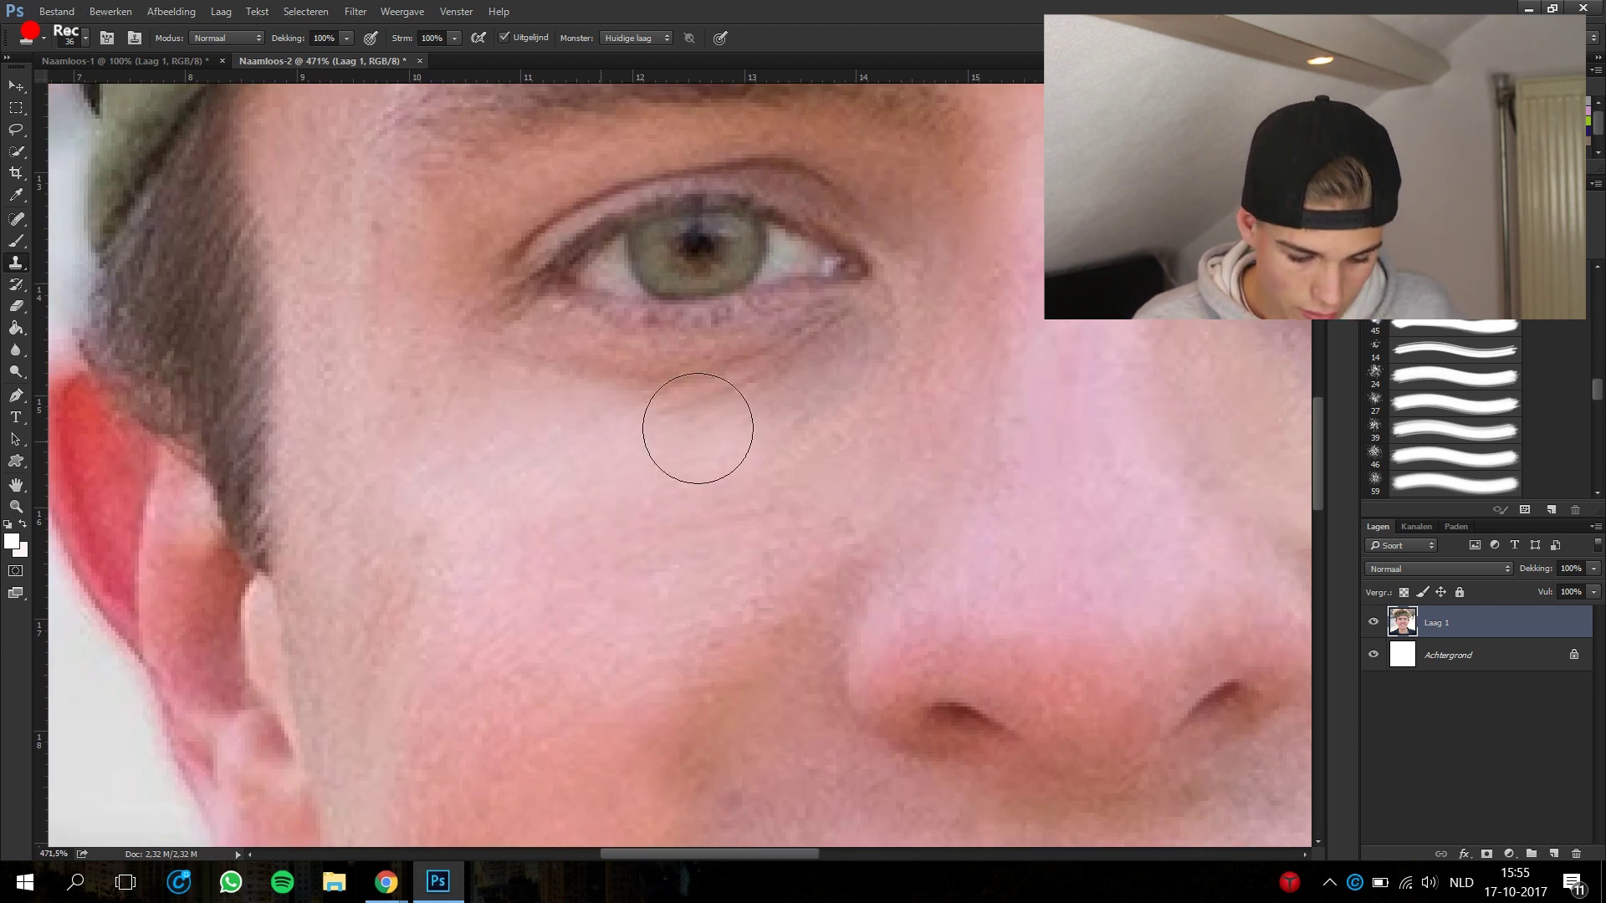
- Clone brow hair across the gap with the size 23 brush, then undo it
{"action": "scroll", "coordinate": [697, 428], "scroll_direction": "down", "scroll_amount": 2}
{"action": "right_click", "coordinate": [883, 435]}
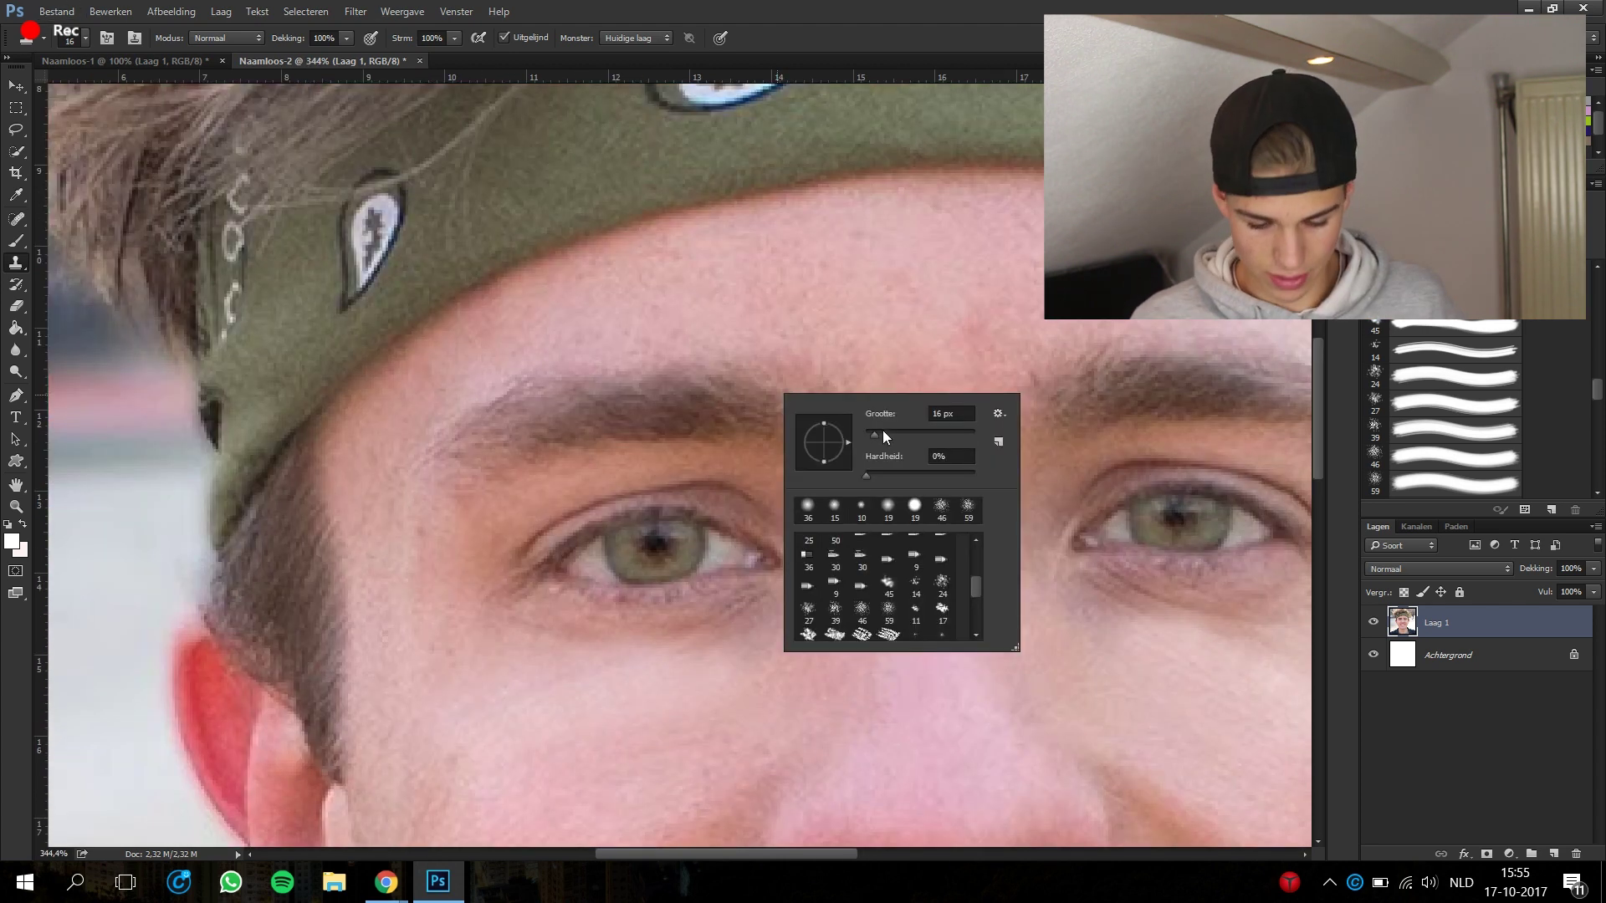
{"action": "left_click", "coordinate": [888, 633]}
{"action": "left_click_drag", "start_coordinate": [685, 418], "coordinate": [828, 402]}
{"action": "scroll", "coordinate": [752, 418], "scroll_direction": "down", "scroll_amount": 3}
{"action": "scroll", "coordinate": [591, 364], "scroll_direction": "up", "scroll_amount": 2}
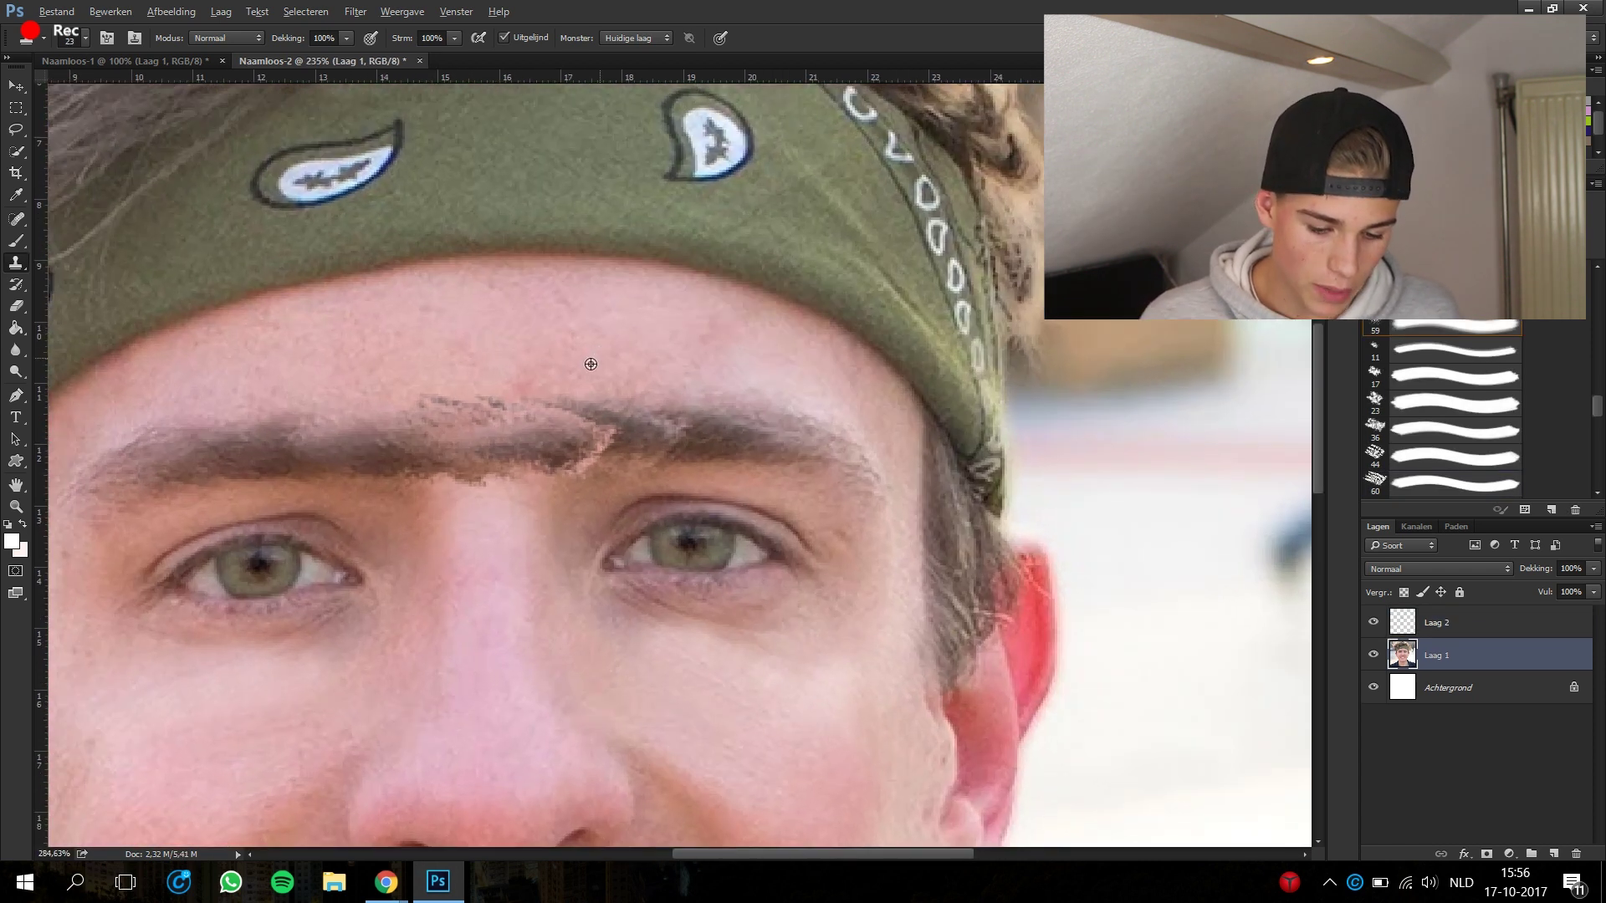
{"action": "scroll", "coordinate": [591, 364], "scroll_direction": "up", "scroll_amount": 2}
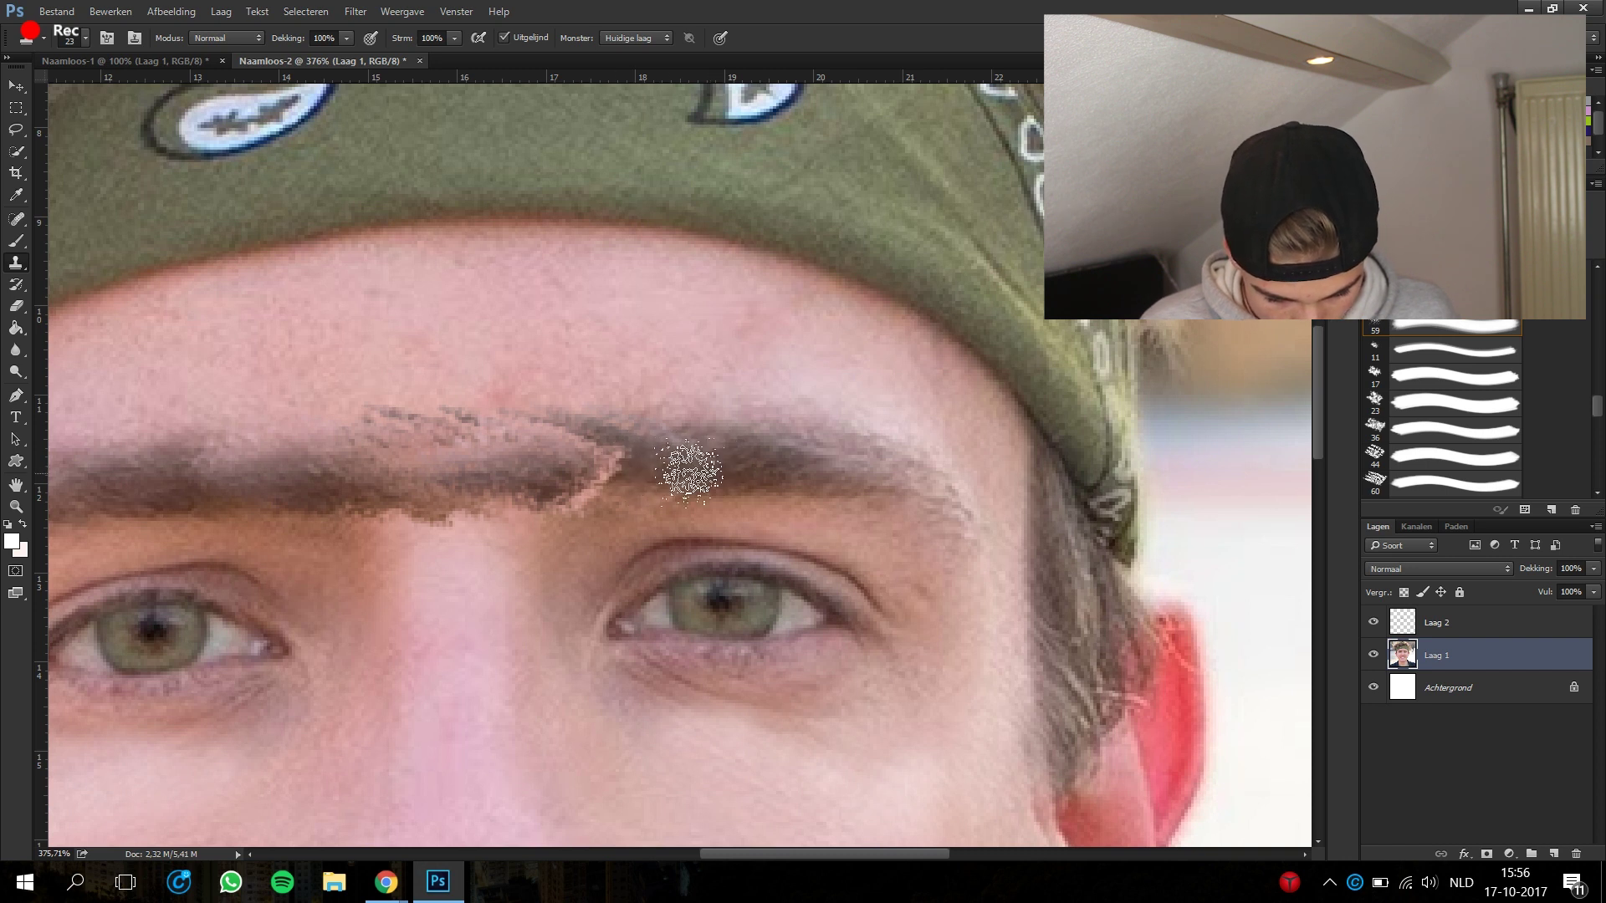
{"action": "key", "text": "ctrl+alt+z"}
{"action": "key", "text": "ctrl+alt+z"}
{"action": "key", "text": "ctrl+alt+z"}
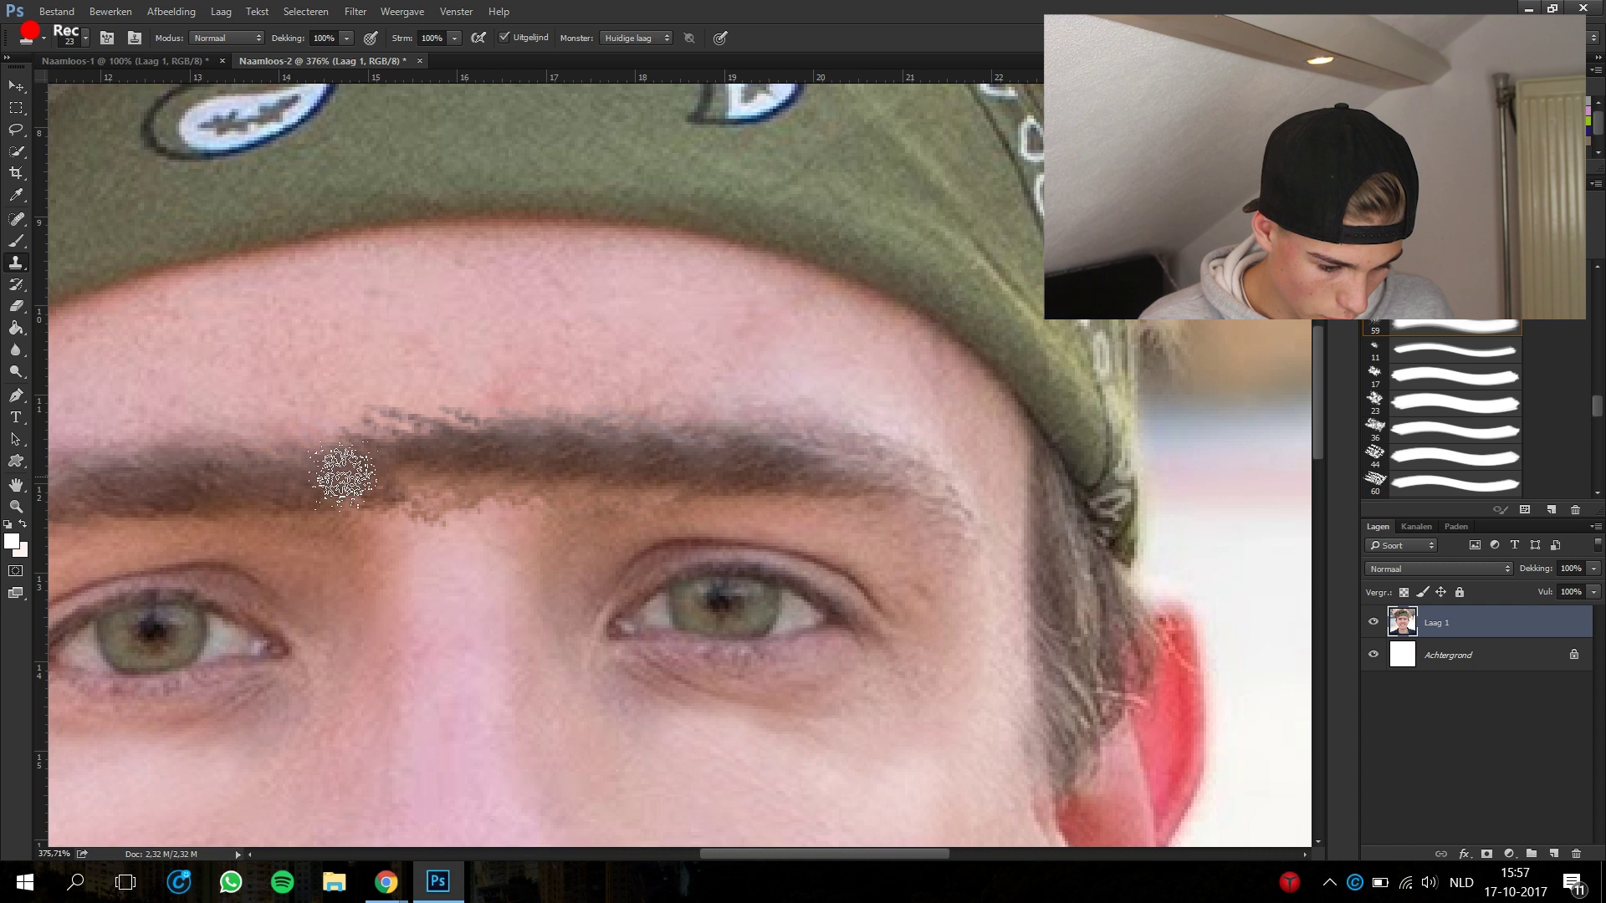
- Switch the clone brush to the 134 hair brush, then a 15 px soft tip
{"action": "scroll", "coordinate": [519, 473], "scroll_direction": "down", "scroll_amount": 2}
{"action": "right_click", "coordinate": [520, 479]}
{"action": "scroll", "coordinate": [680, 727], "scroll_direction": "down", "scroll_amount": 1}
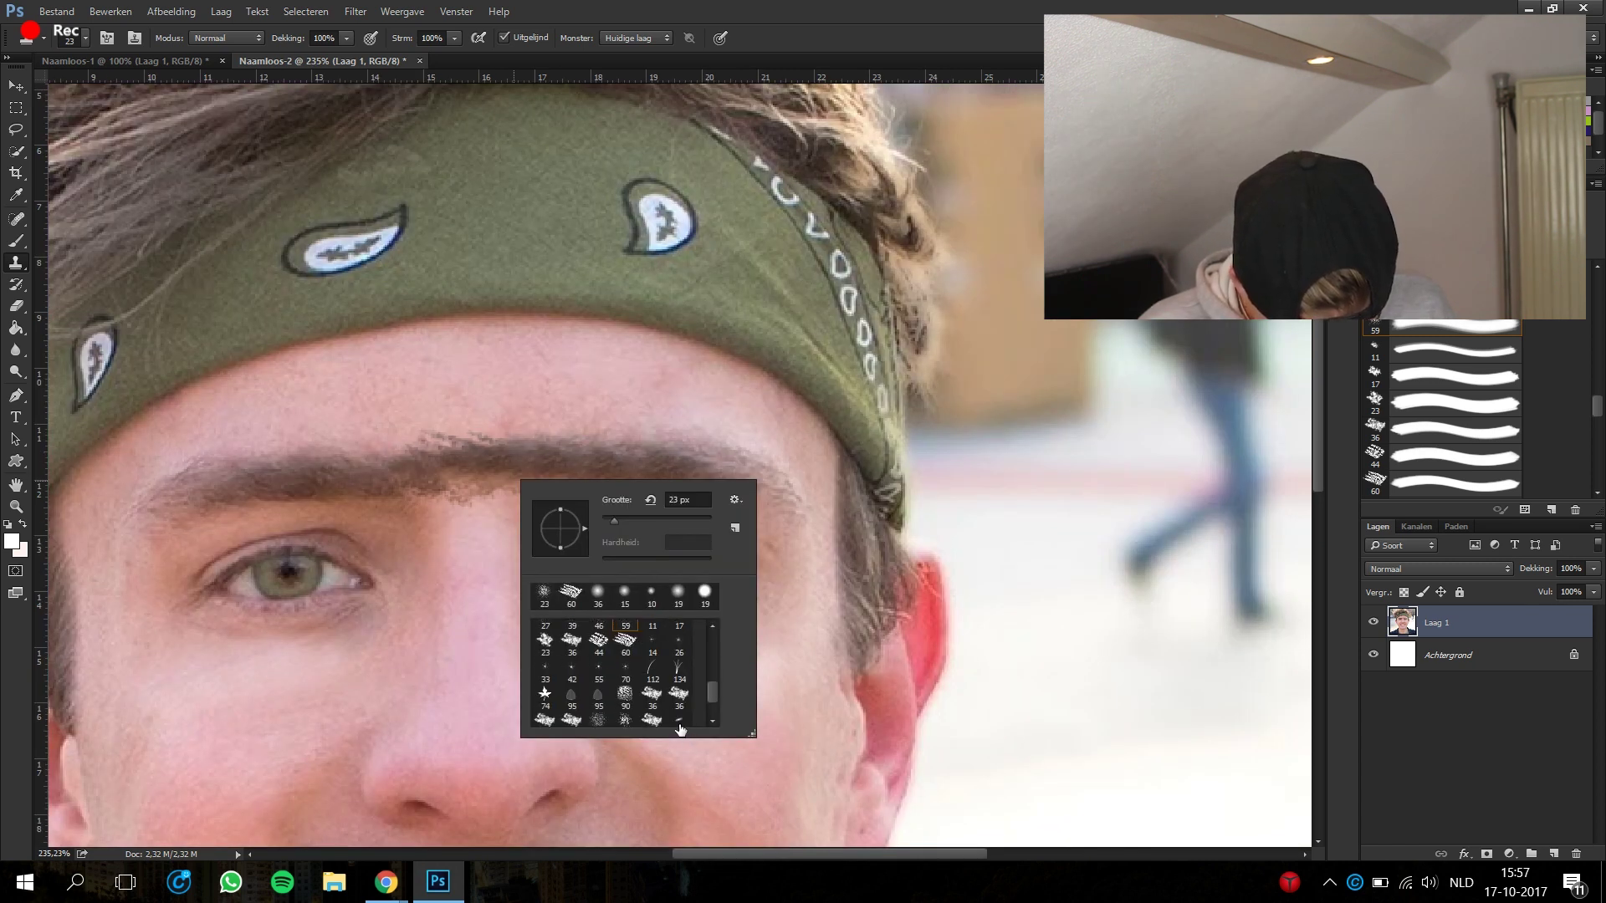
{"action": "double_click", "coordinate": [653, 667]}
{"action": "scroll", "coordinate": [376, 482], "scroll_direction": "up", "scroll_amount": 1}
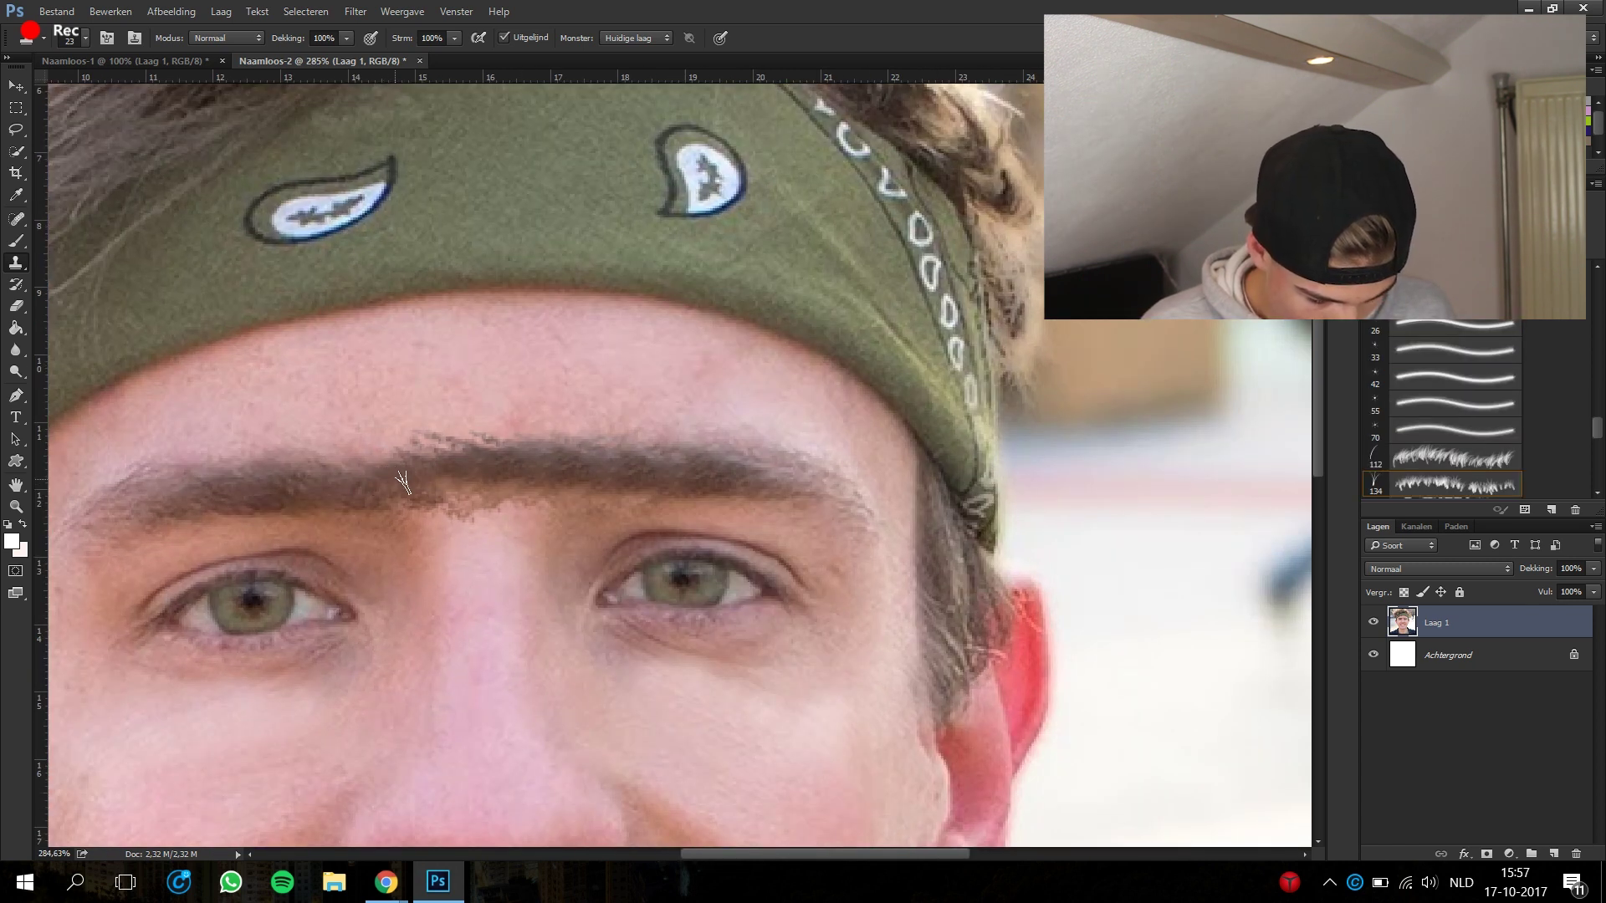
{"action": "right_click", "coordinate": [476, 482]}
{"action": "scroll", "coordinate": [418, 419], "scroll_direction": "up", "scroll_amount": 1}
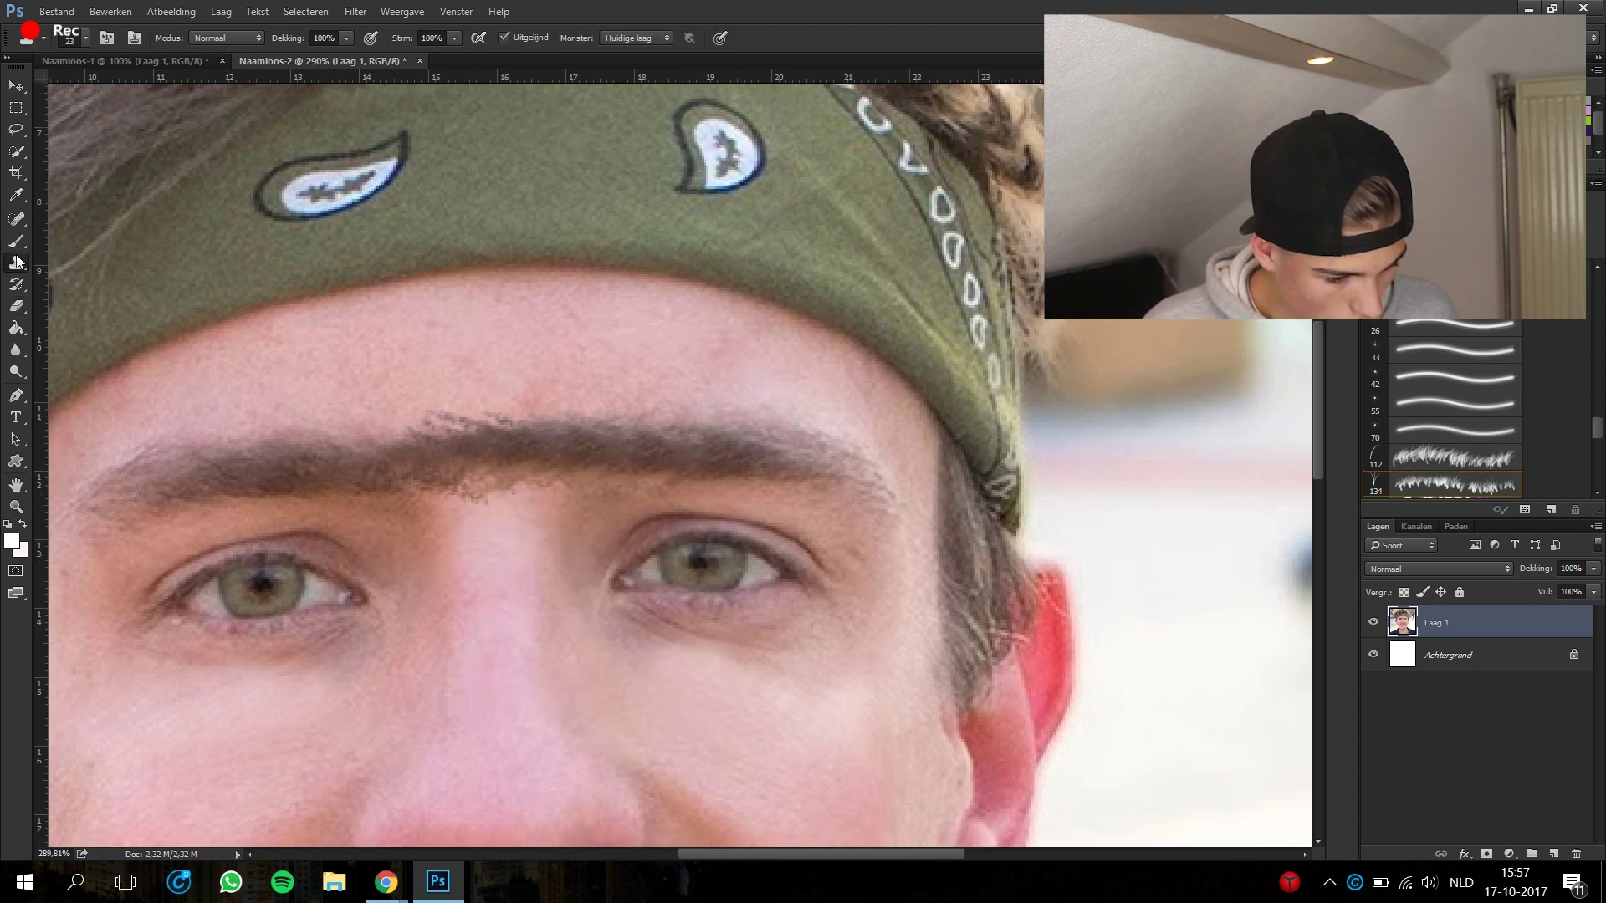
{"action": "right_click", "coordinate": [187, 274]}
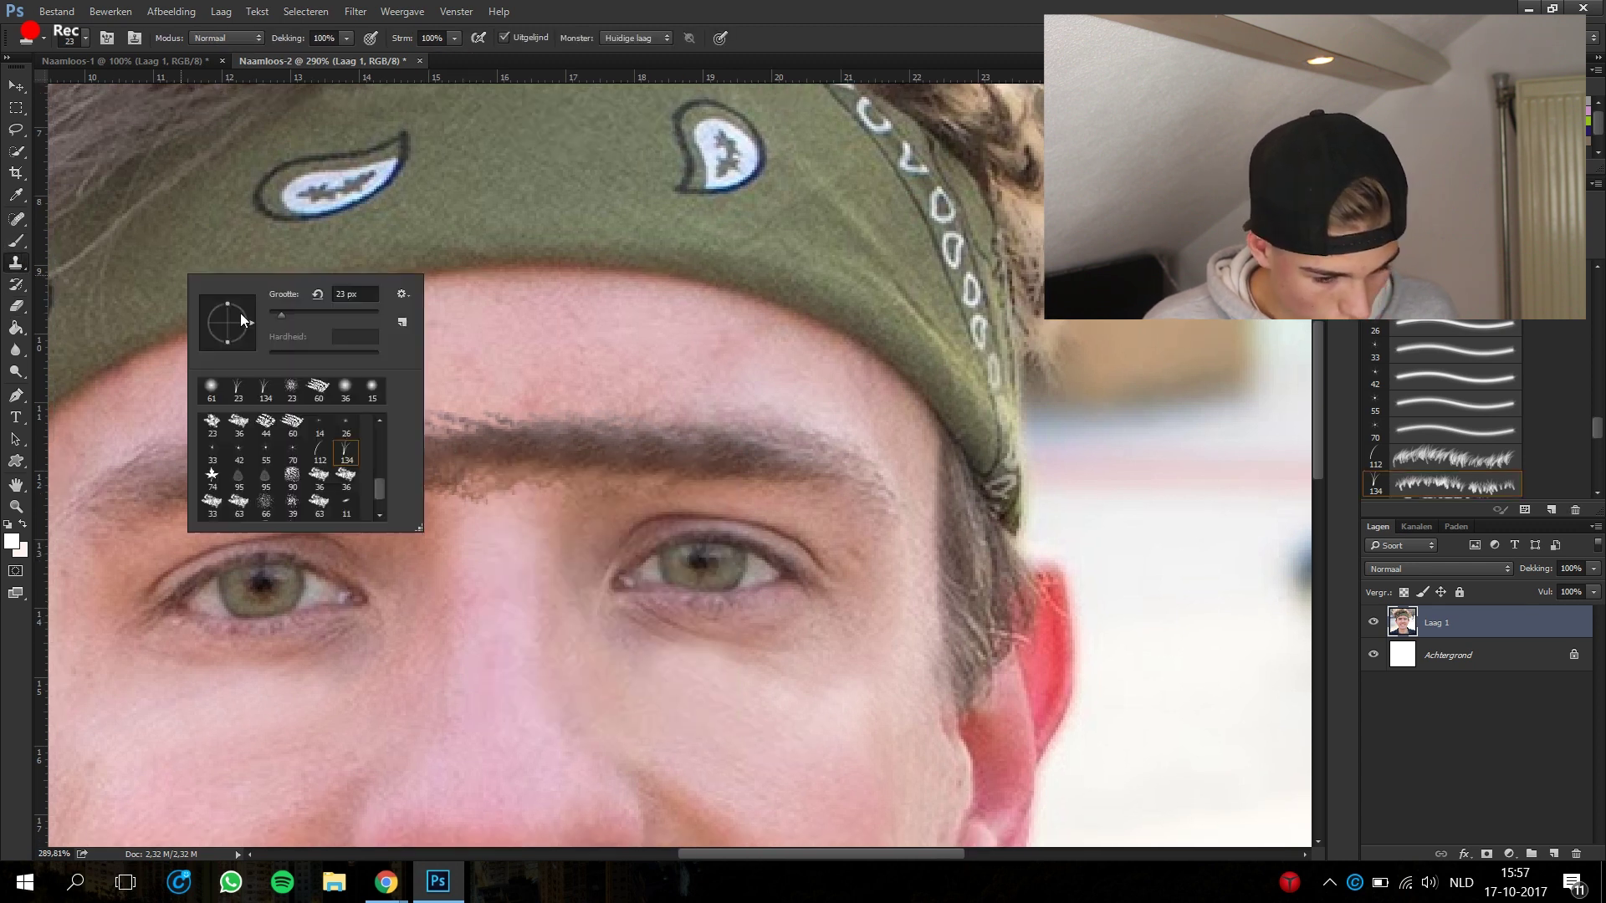
{"action": "double_click", "coordinate": [367, 394]}
- Clean stray hairs above the unibrow and its ragged lower edge
{"action": "left_click_drag", "start_coordinate": [394, 382], "coordinate": [501, 419]}
{"action": "left_click_drag", "start_coordinate": [435, 497], "coordinate": [516, 505]}
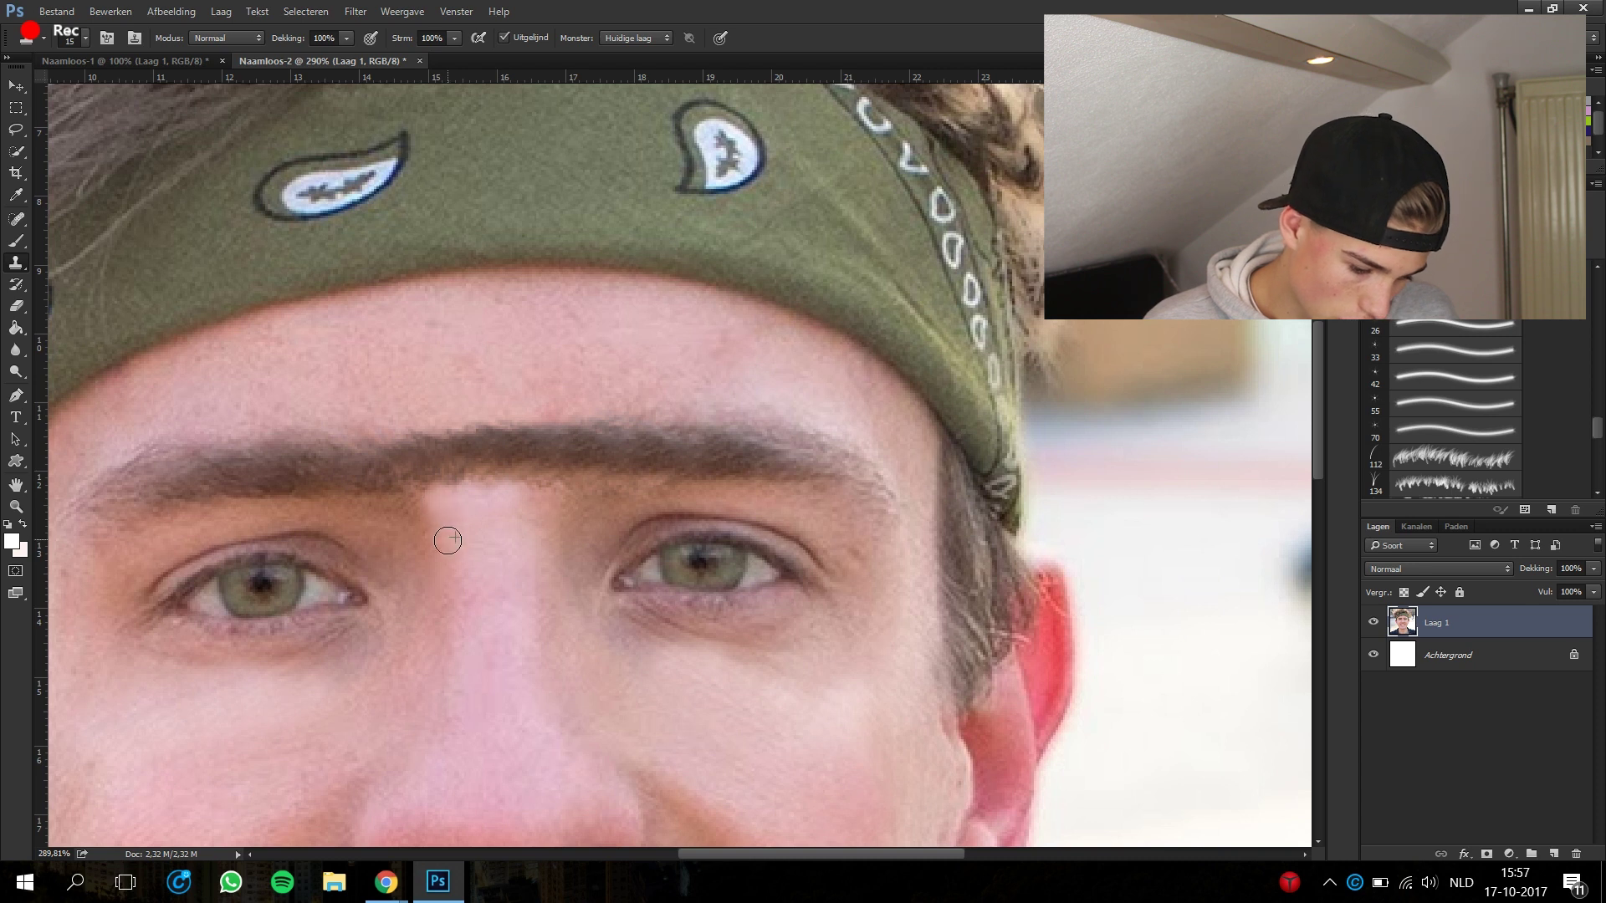
{"action": "scroll", "coordinate": [471, 575], "scroll_direction": "down", "scroll_amount": 5}
{"action": "scroll", "coordinate": [703, 492], "scroll_direction": "down", "scroll_amount": 2}
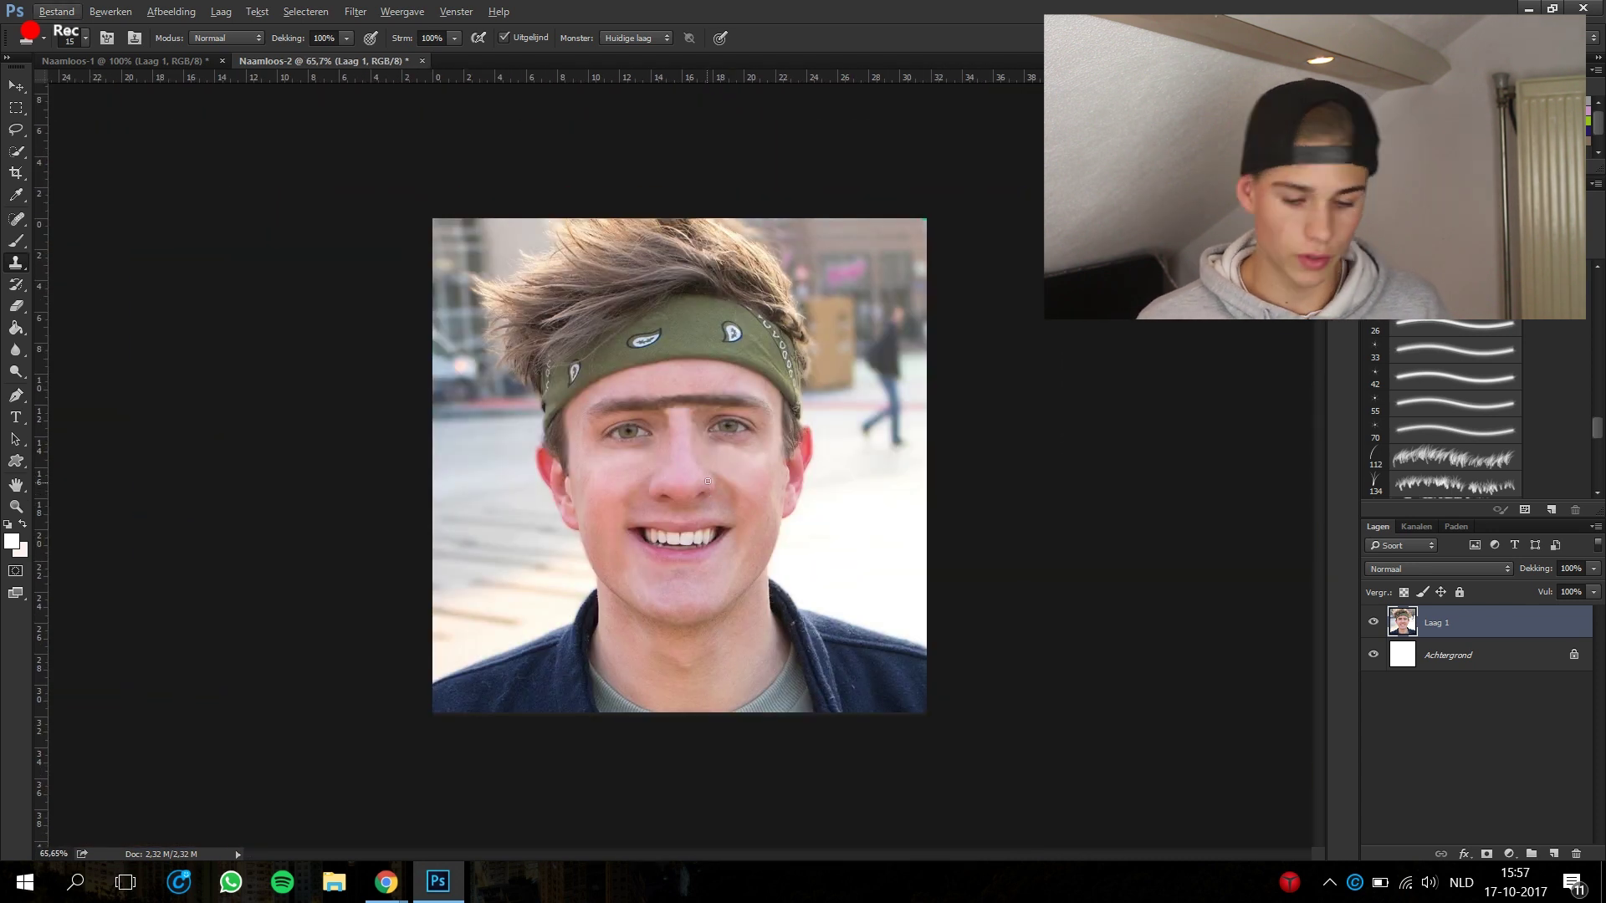
- Zoom into the mouth and paint the front and left upper teeth white
{"action": "scroll", "coordinate": [753, 661], "scroll_direction": "up", "scroll_amount": 1}
{"action": "scroll", "coordinate": [746, 584], "scroll_direction": "up", "scroll_amount": 3}
{"action": "scroll", "coordinate": [598, 563], "scroll_direction": "up", "scroll_amount": 3}
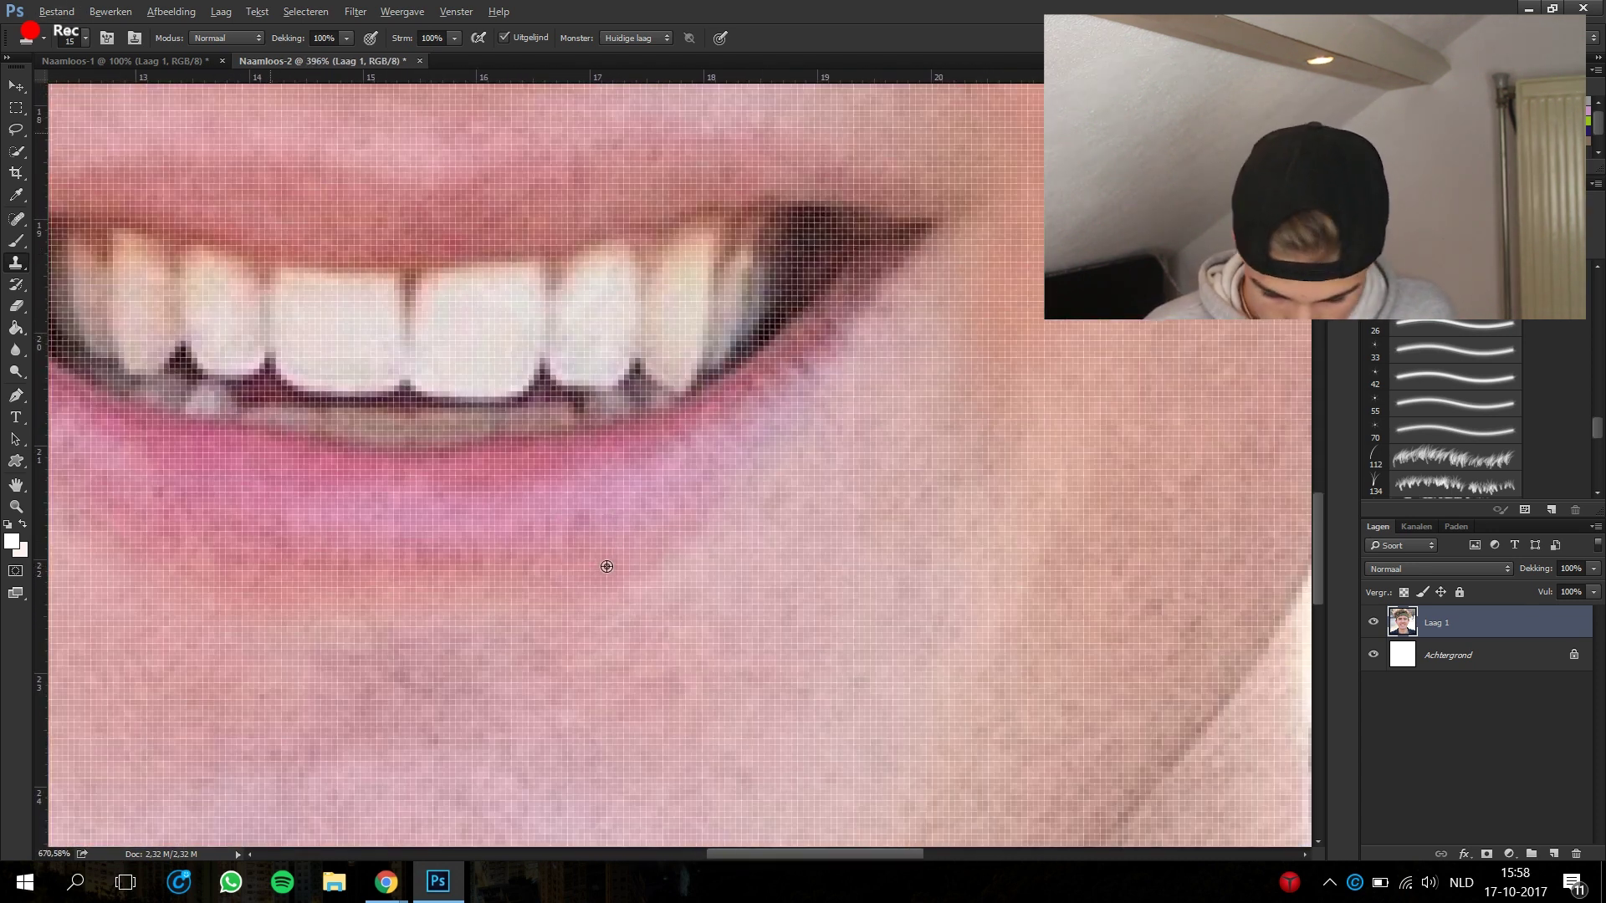
{"action": "scroll", "coordinate": [401, 474], "scroll_direction": "down", "scroll_amount": 1}
{"action": "scroll", "coordinate": [294, 422], "scroll_direction": "up", "scroll_amount": 2}
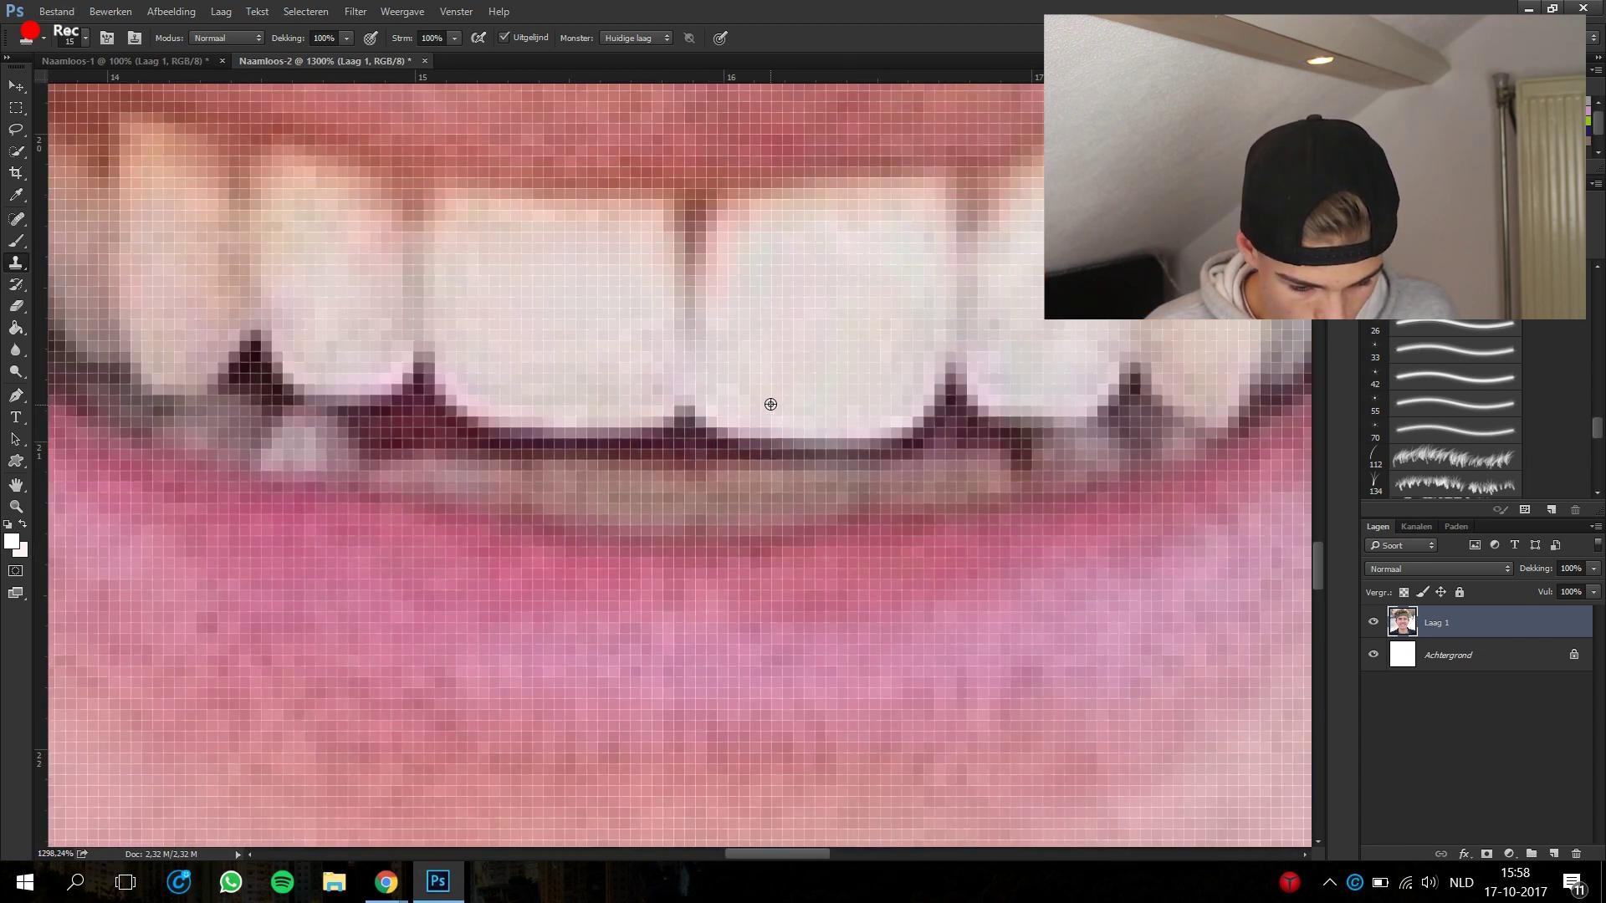
{"action": "left_click", "coordinate": [16, 241]}
{"action": "mouse_move", "coordinate": [602, 251]}
{"action": "left_mouse_down"}
{"action": "mouse_move", "coordinate": [591, 322]}
{"action": "mouse_move", "coordinate": [495, 276]}
{"action": "mouse_move", "coordinate": [529, 264]}
{"action": "left_mouse_up"}
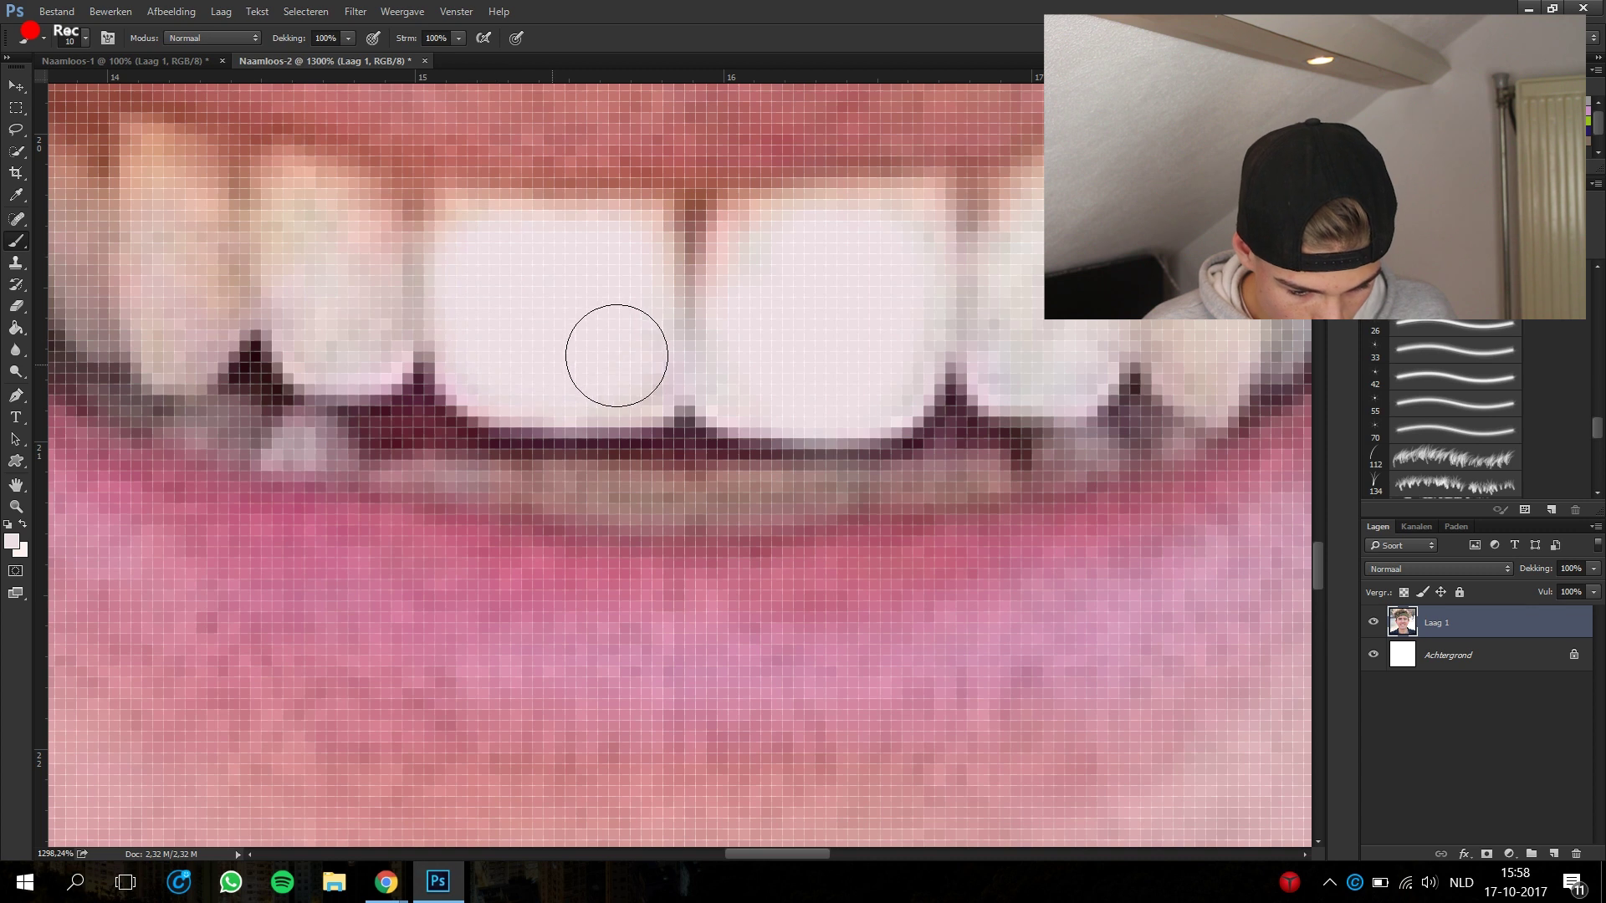
{"action": "mouse_move", "coordinate": [327, 245]}
{"action": "left_mouse_down"}
{"action": "mouse_move", "coordinate": [345, 322]}
{"action": "mouse_move", "coordinate": [326, 222]}
{"action": "left_mouse_up"}
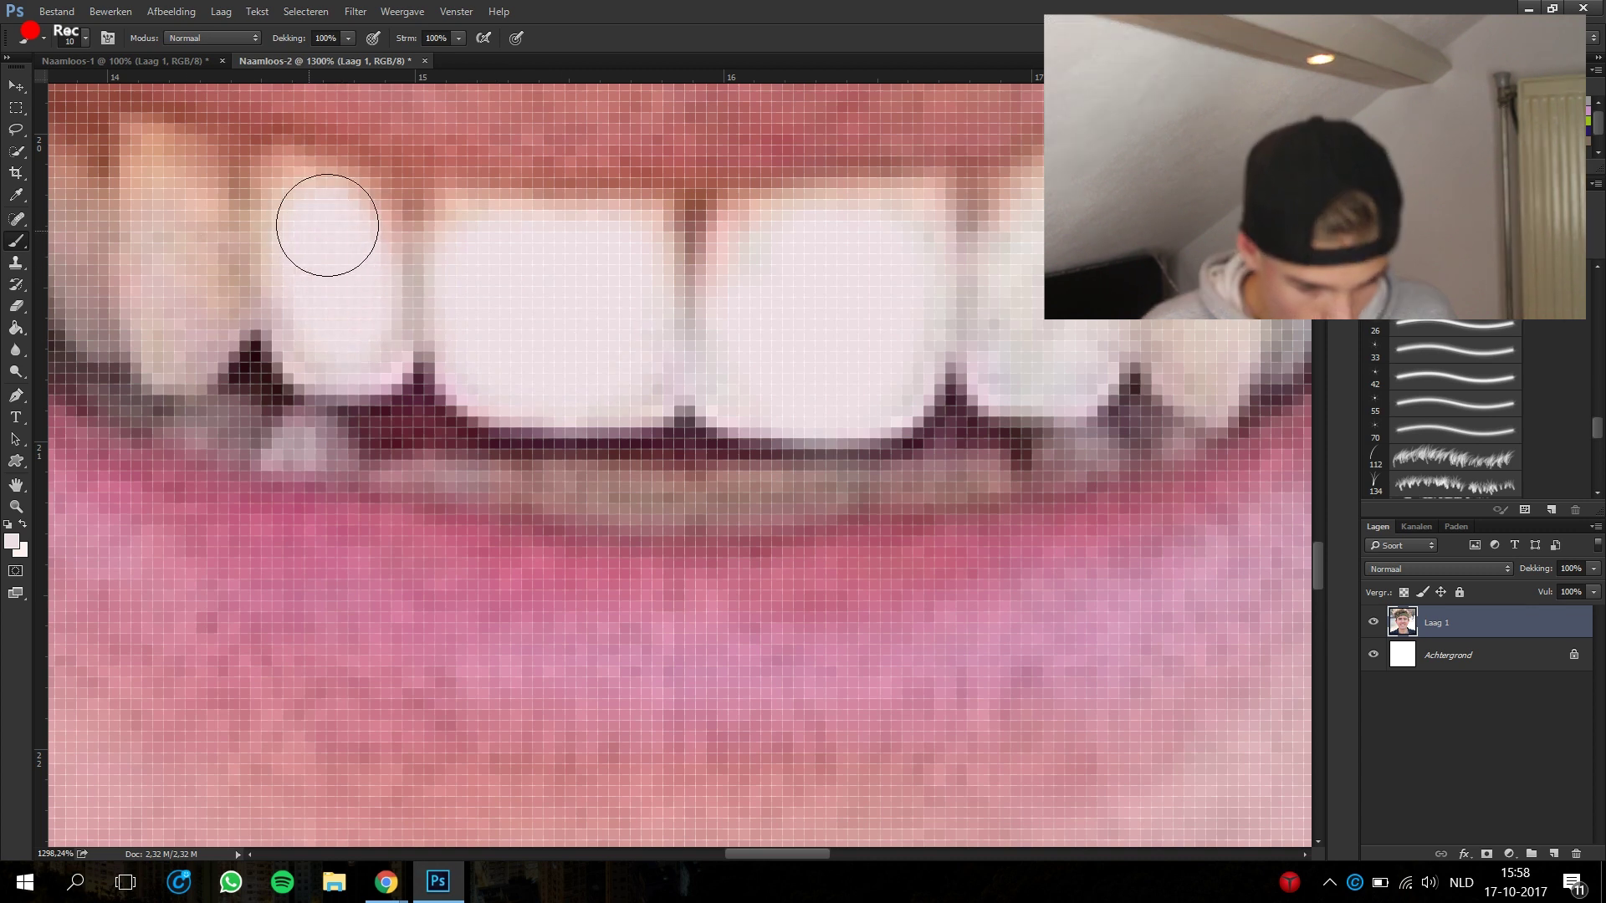
{"action": "left_click_drag", "start_coordinate": [229, 186], "coordinate": [183, 297]}
- Whiten the rightmost upper tooth and the lower part of the leftmost tooth
{"action": "scroll", "coordinate": [459, 323], "scroll_direction": "down", "scroll_amount": 1}
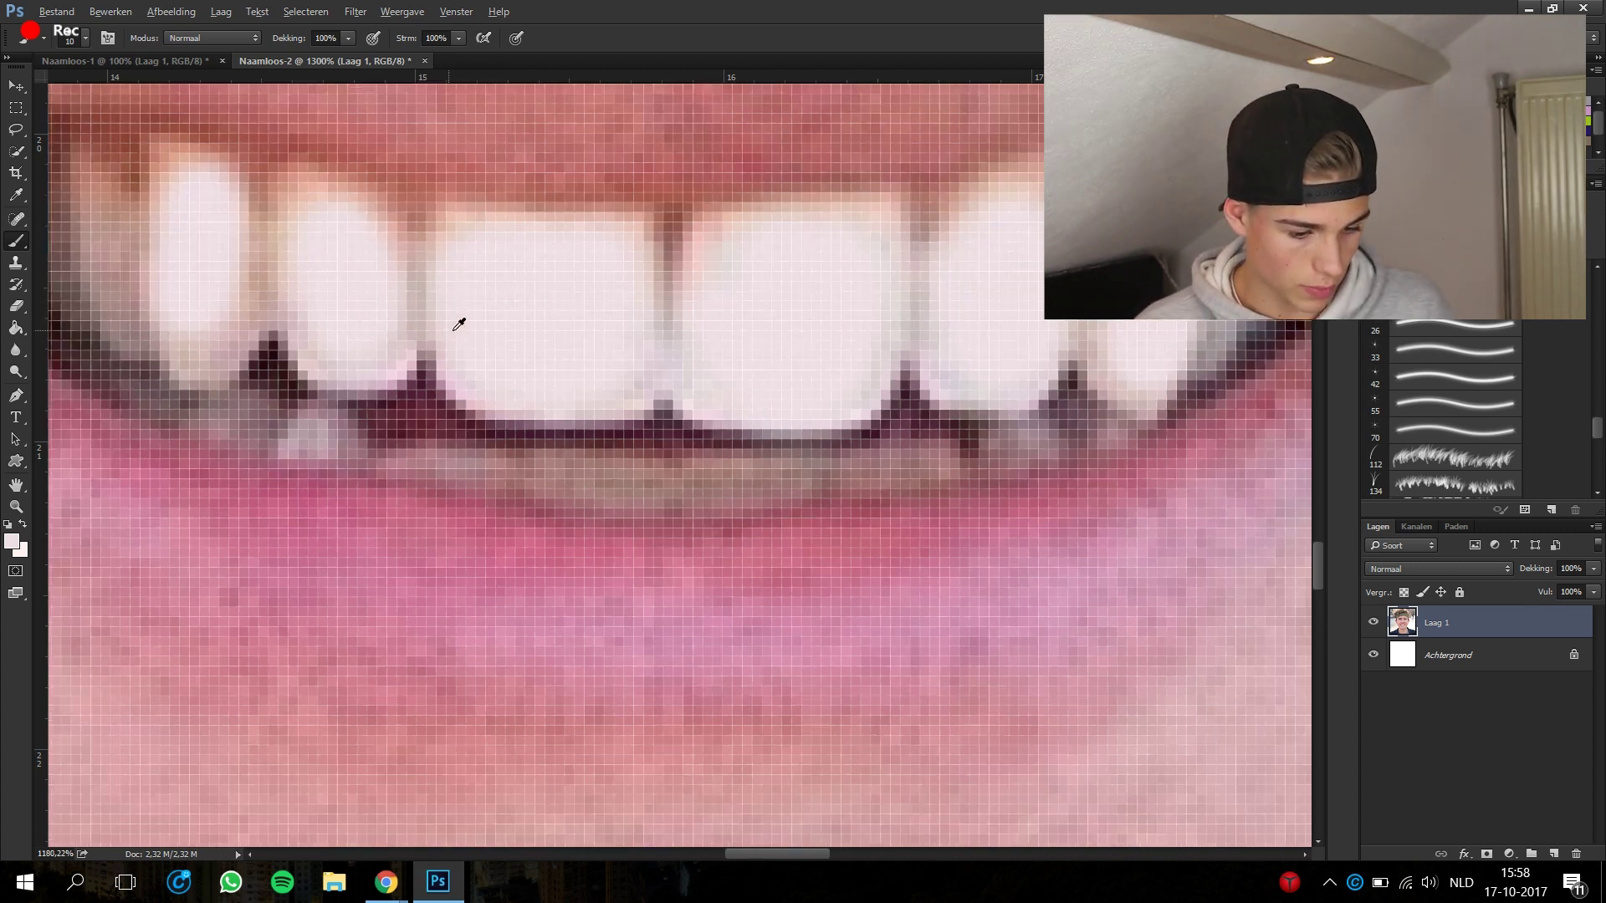
{"action": "scroll", "coordinate": [832, 298], "scroll_direction": "down", "scroll_amount": 1}
{"action": "mouse_move", "coordinate": [831, 298]}
{"action": "left_mouse_down"}
{"action": "mouse_move", "coordinate": [914, 251]}
{"action": "mouse_move", "coordinate": [895, 338]}
{"action": "left_mouse_up"}
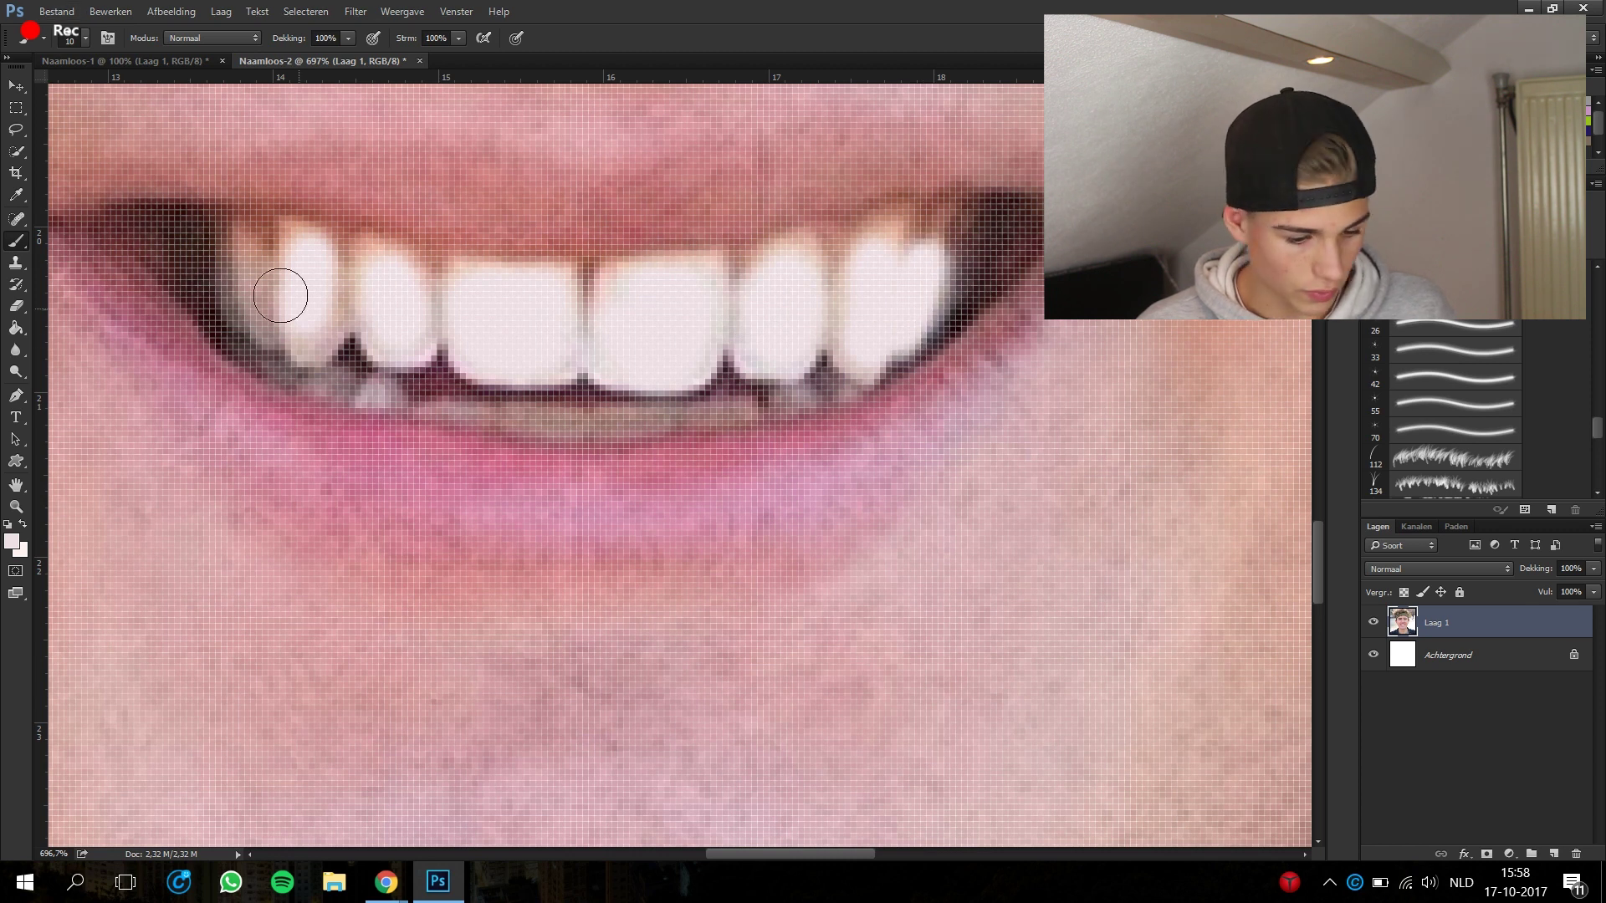
{"action": "left_click_drag", "start_coordinate": [245, 282], "coordinate": [249, 321]}
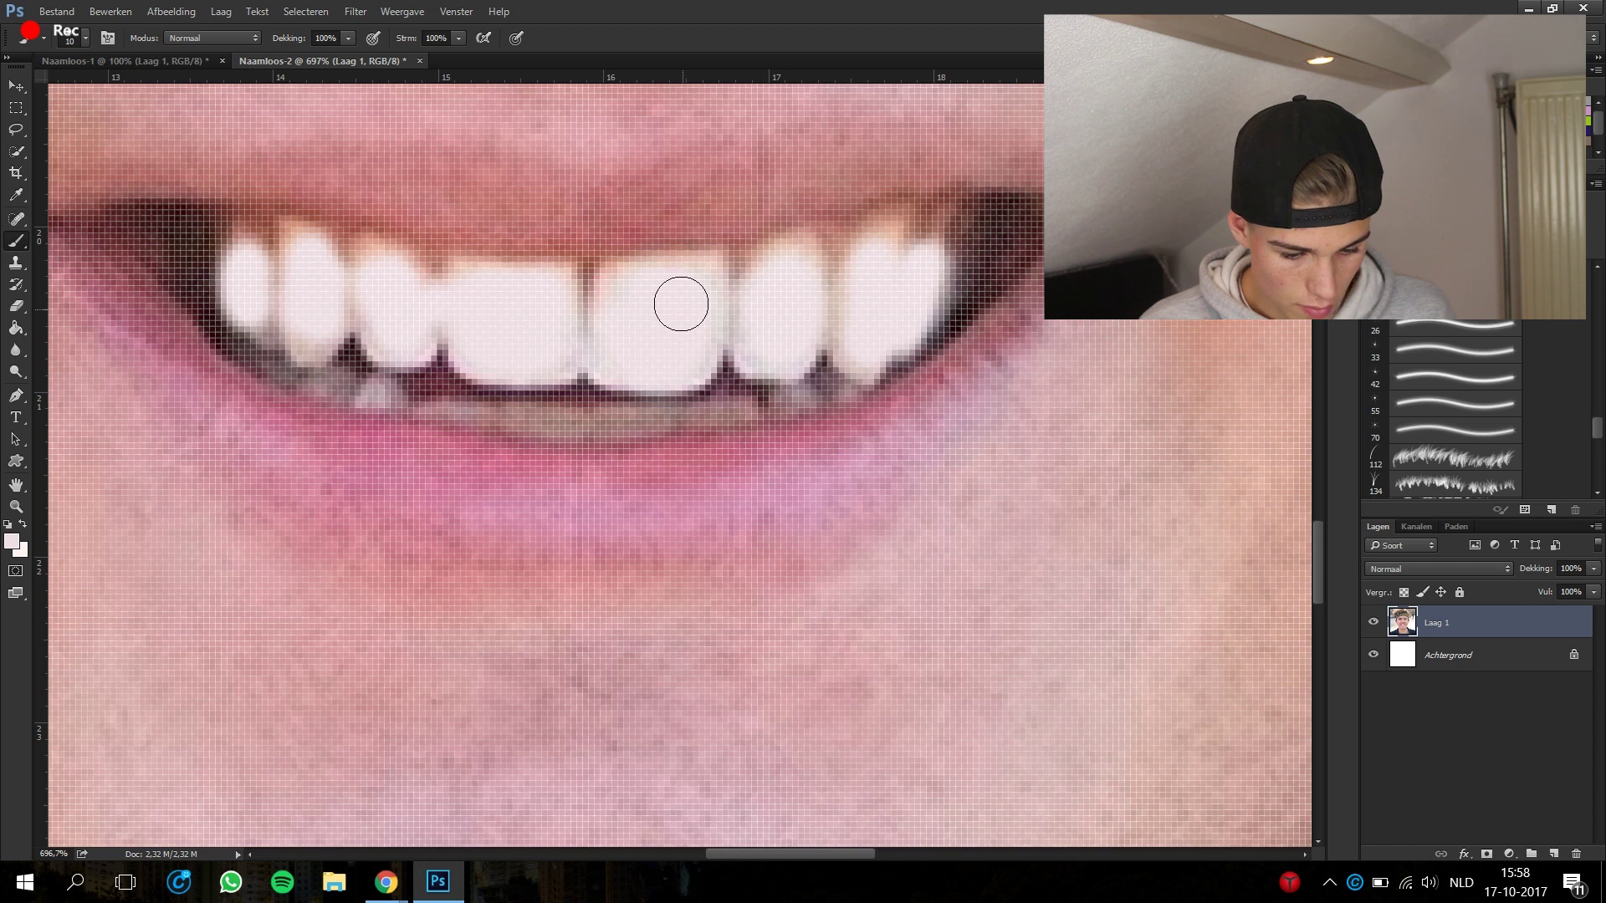
{"action": "scroll", "coordinate": [715, 311], "scroll_direction": "down", "scroll_amount": 2}
{"action": "scroll", "coordinate": [627, 359], "scroll_direction": "down", "scroll_amount": 2}
{"action": "scroll", "coordinate": [735, 435], "scroll_direction": "down", "scroll_amount": 2}
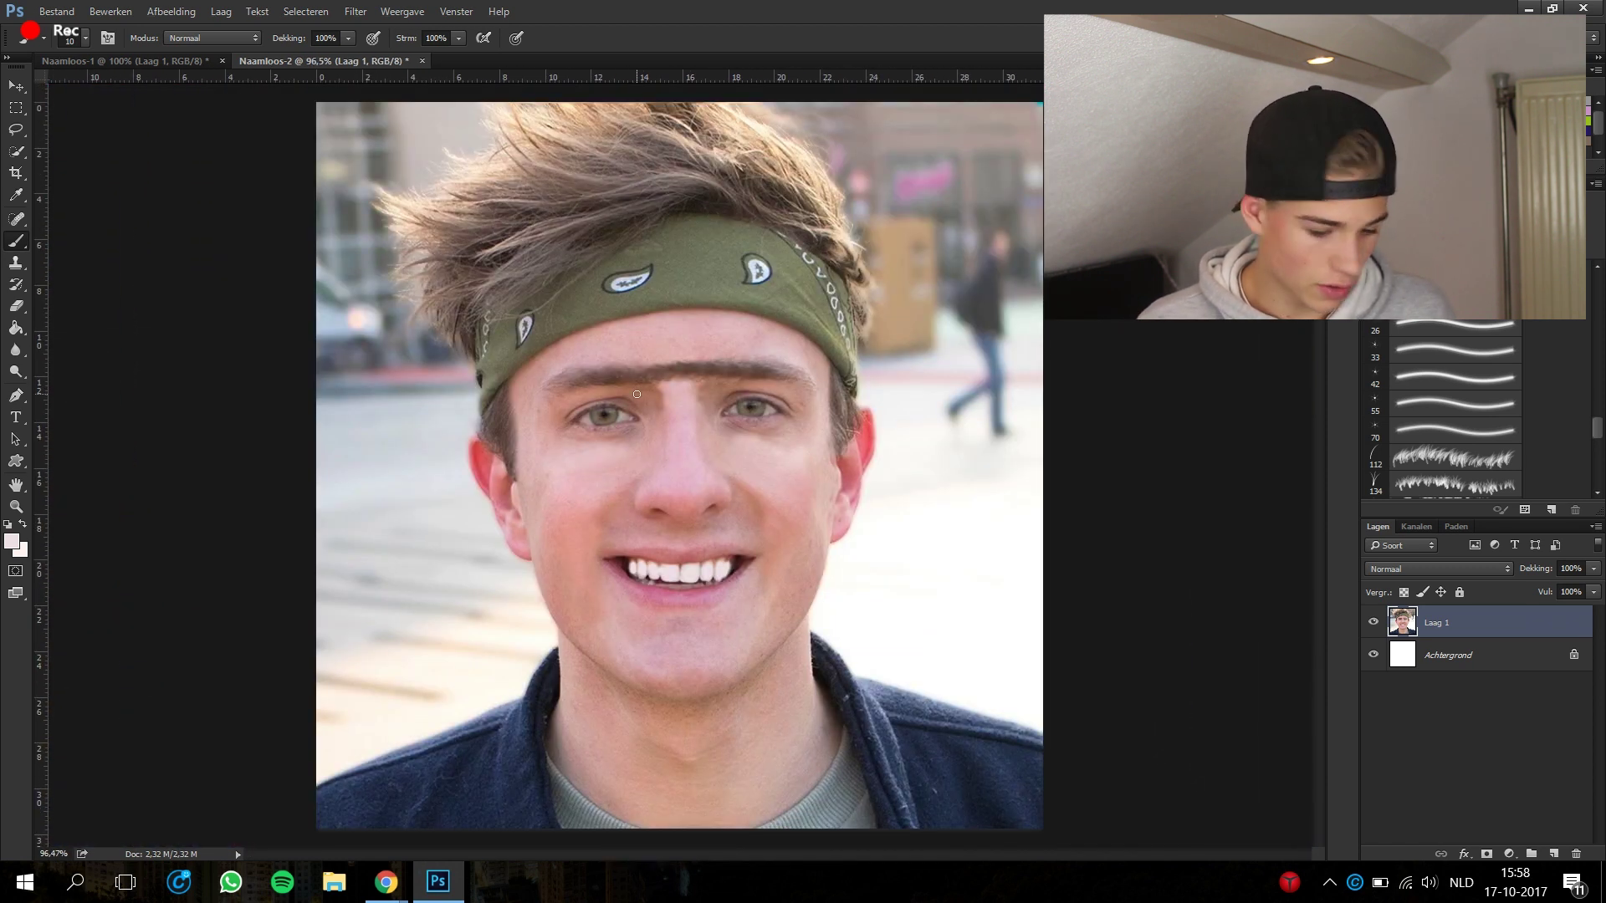
{"action": "scroll", "coordinate": [744, 489], "scroll_direction": "up", "scroll_amount": 2}
{"action": "scroll", "coordinate": [756, 491], "scroll_direction": "up", "scroll_amount": 2}
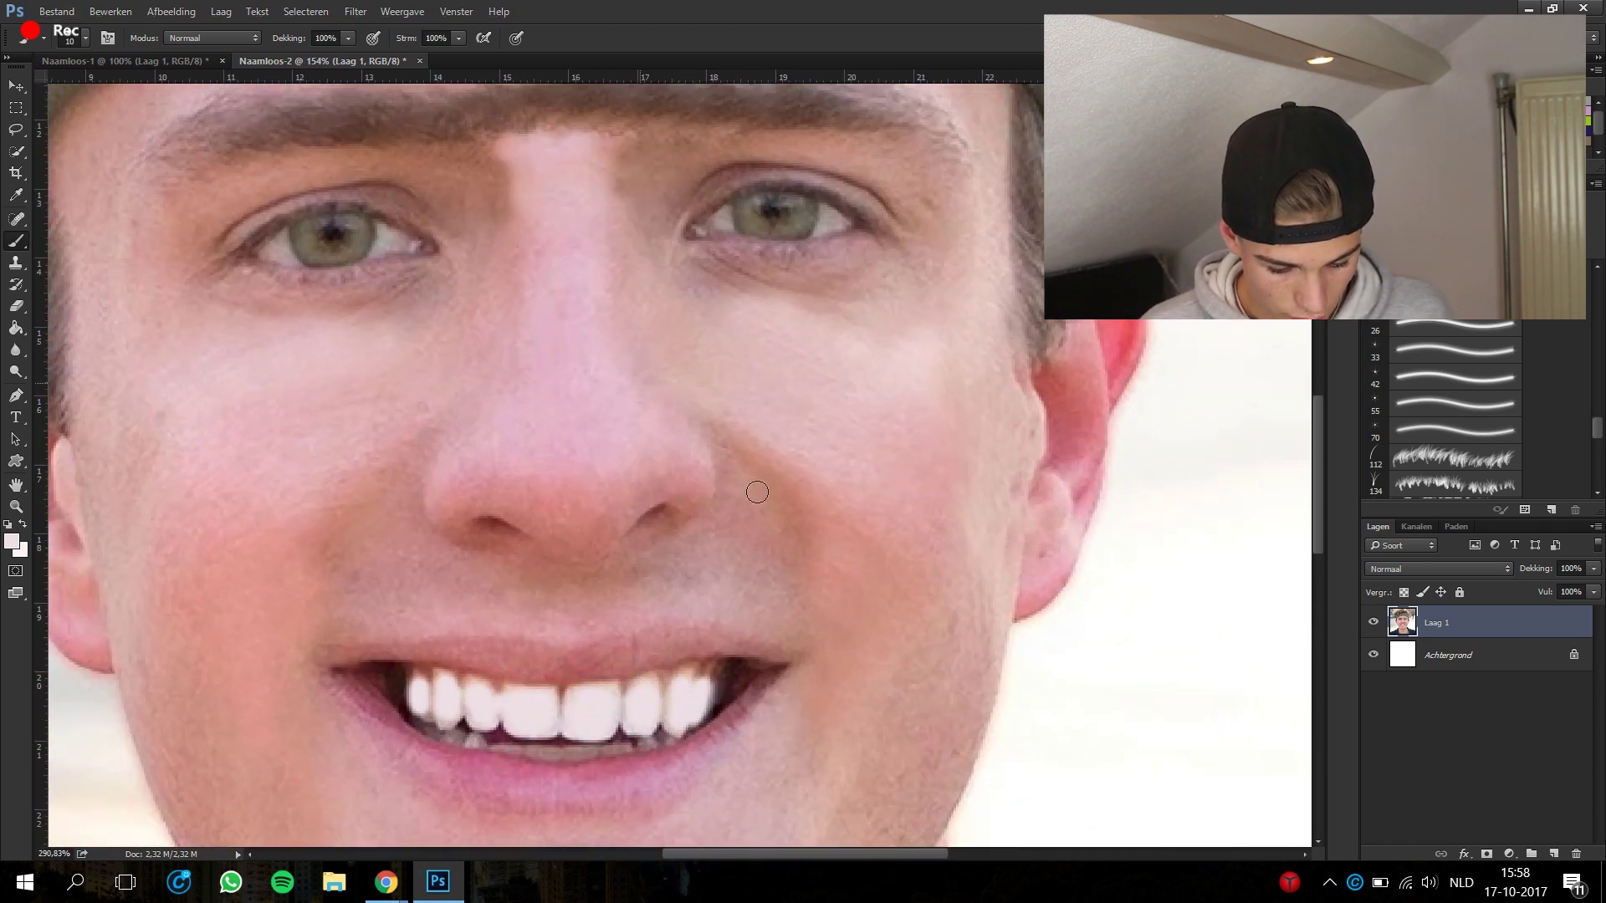
{"action": "left_click", "coordinate": [13, 264]}
{"action": "right_click", "coordinate": [694, 522]}
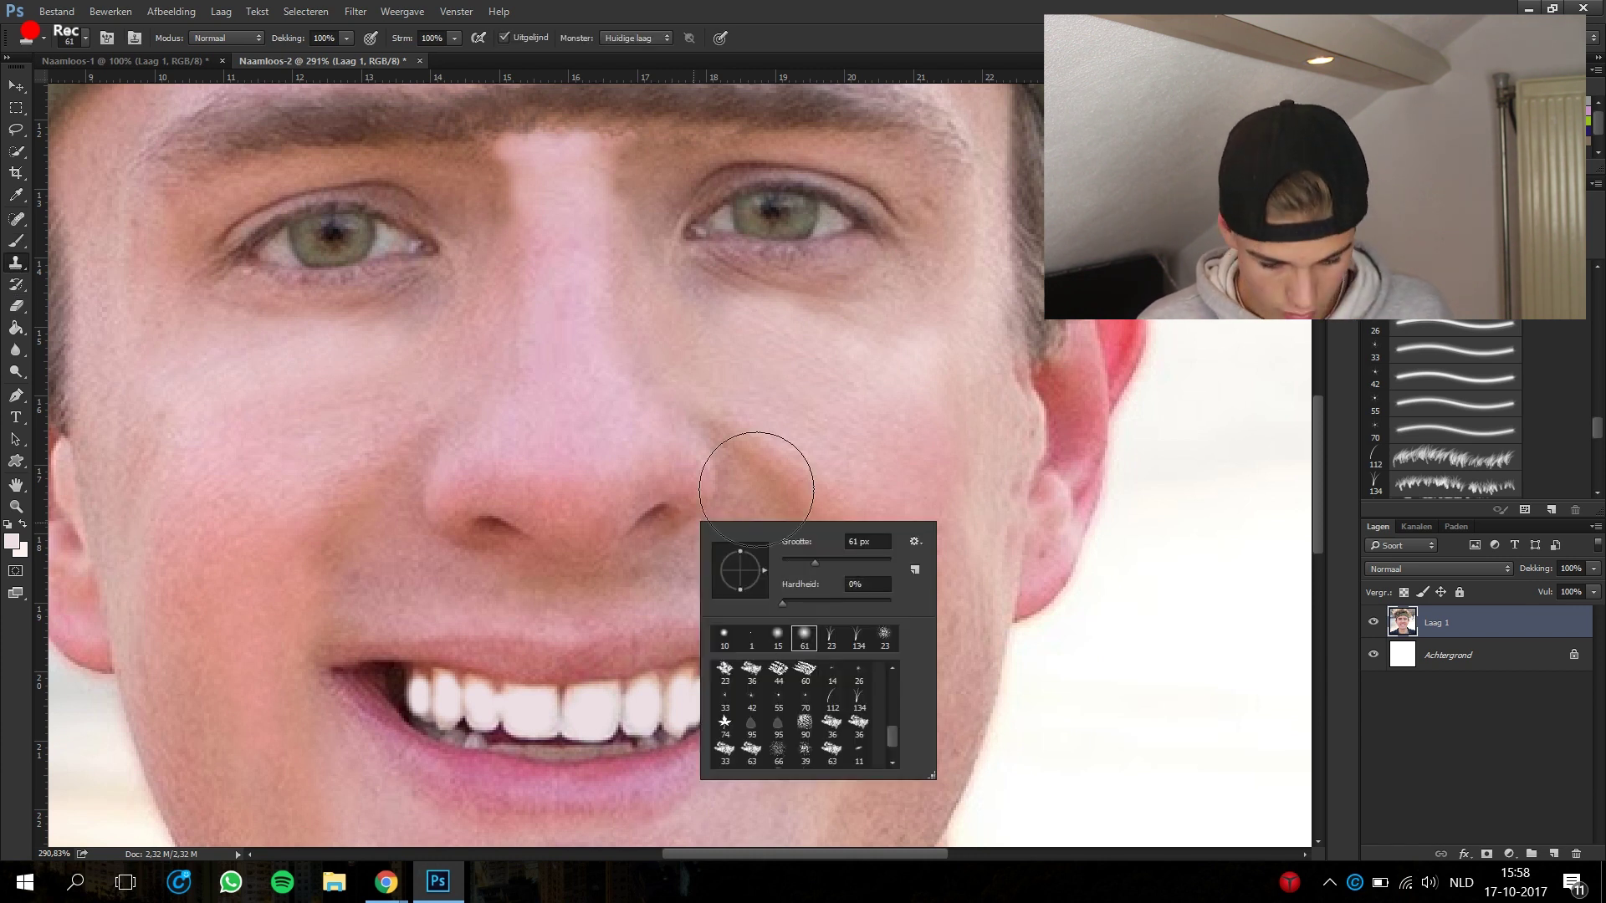
{"action": "key", "text": "Return"}
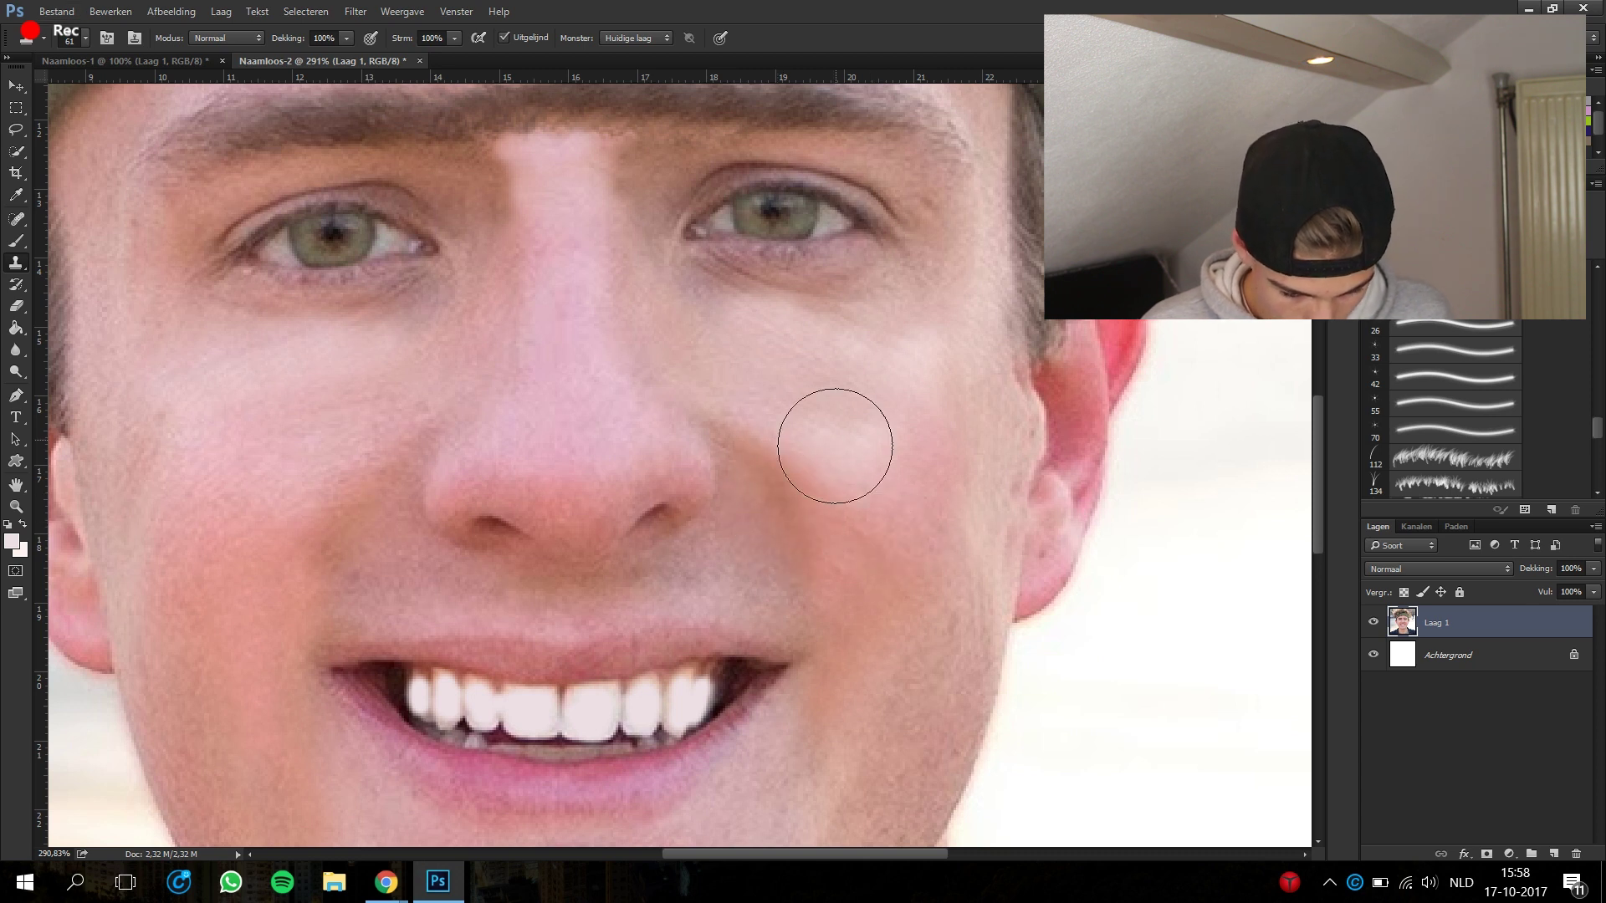
{"action": "scroll", "coordinate": [832, 534], "scroll_direction": "down", "scroll_amount": 2}
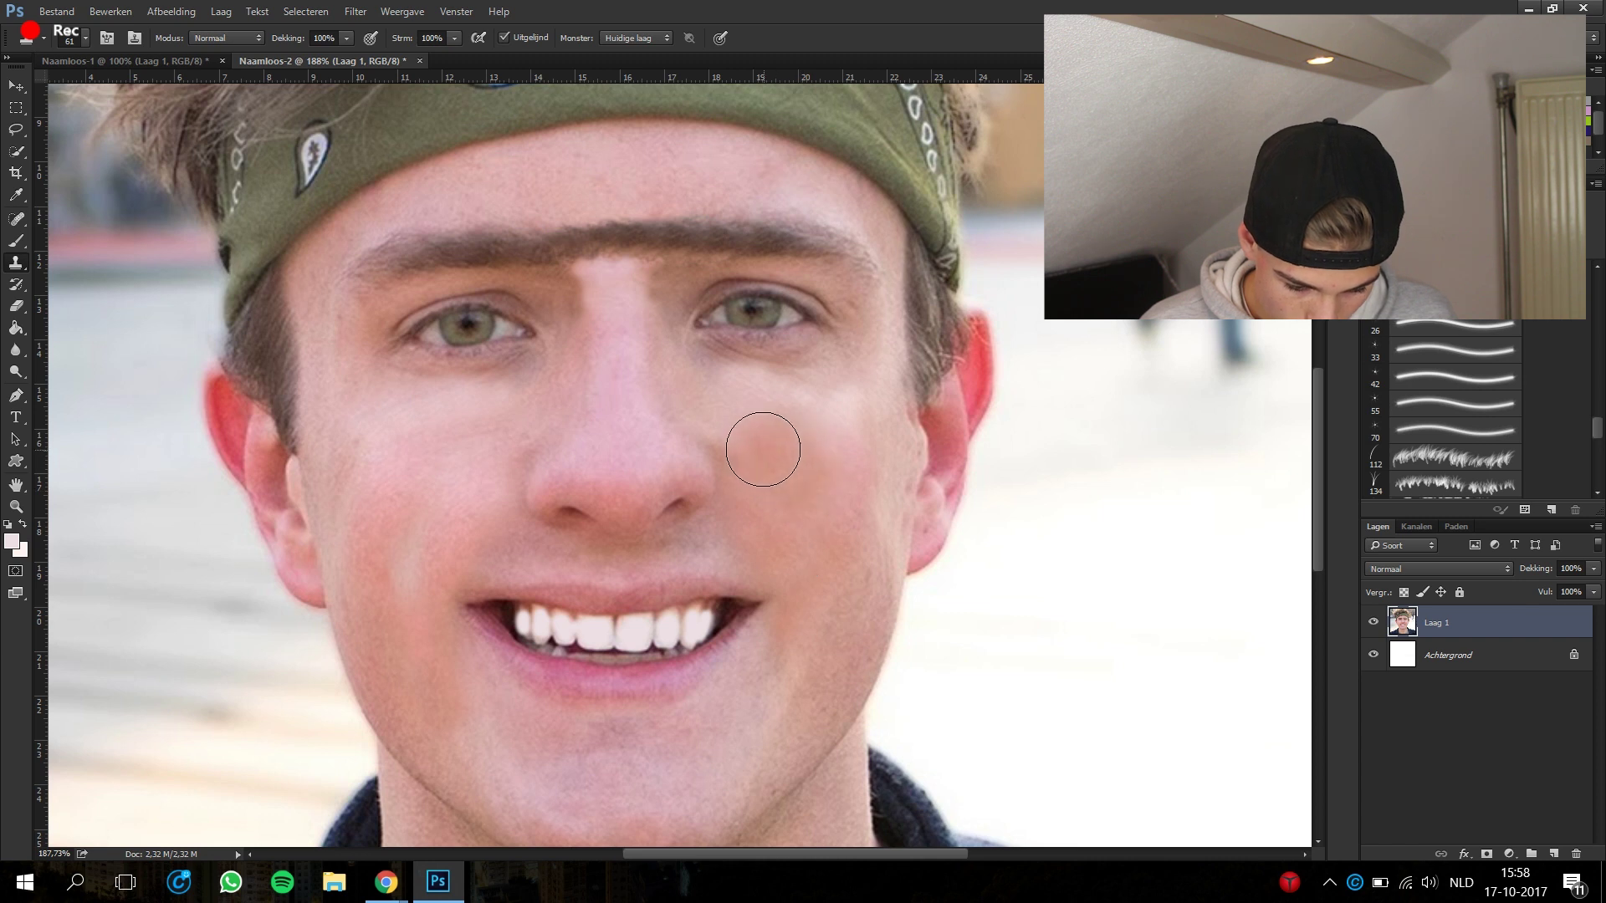
{"action": "scroll", "coordinate": [870, 519], "scroll_direction": "down", "scroll_amount": 3}
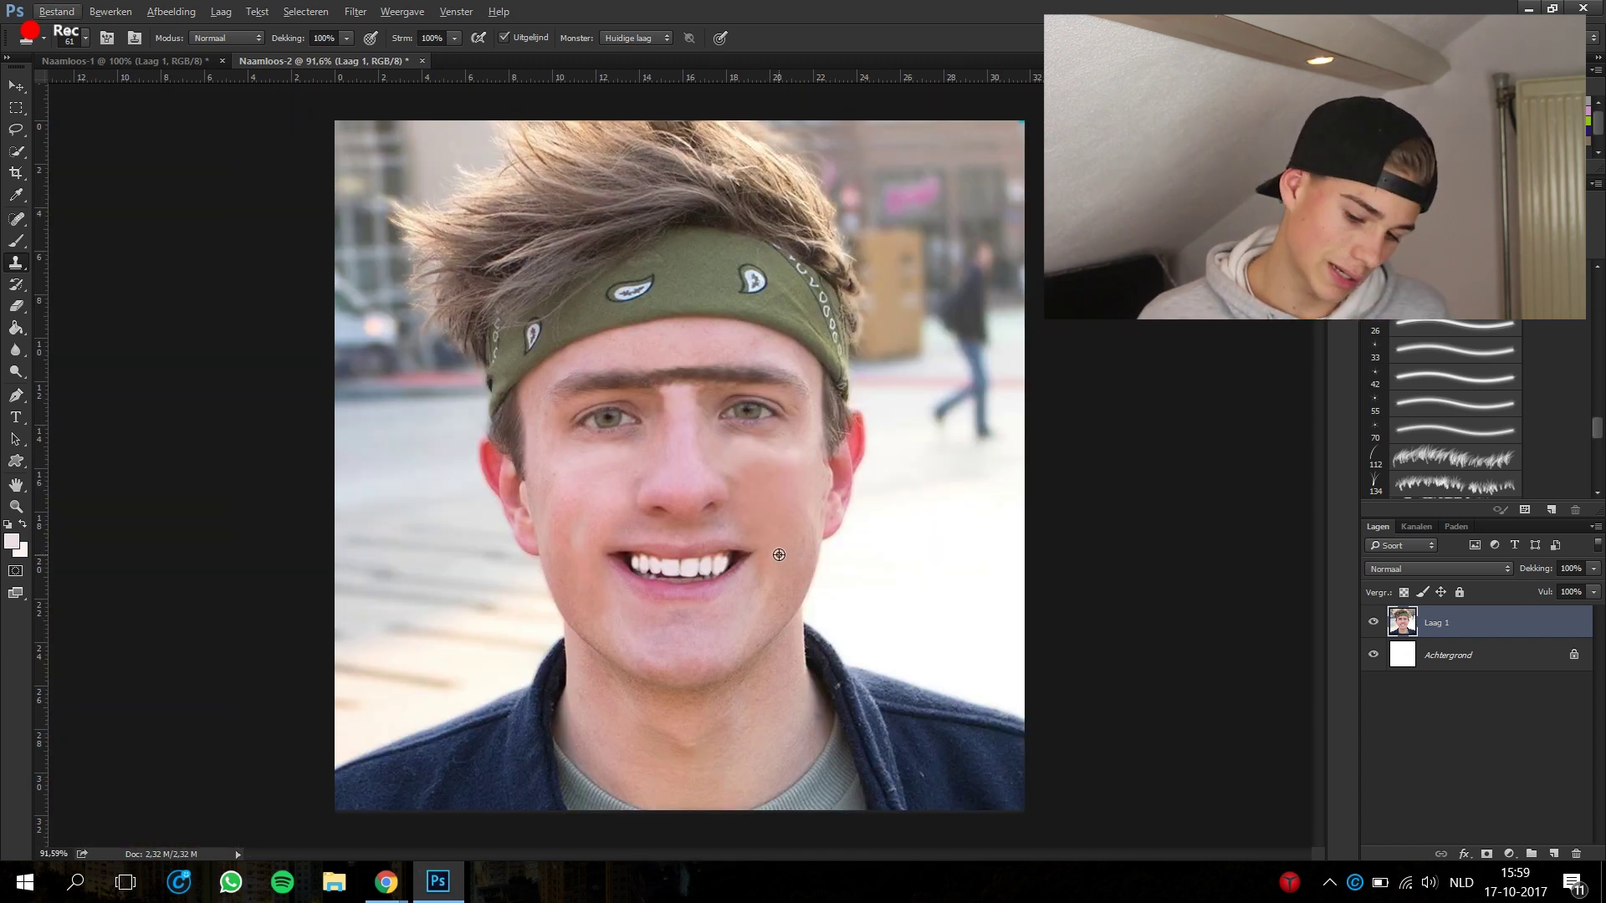
{"action": "scroll", "coordinate": [780, 556], "scroll_direction": "up", "scroll_amount": 3}
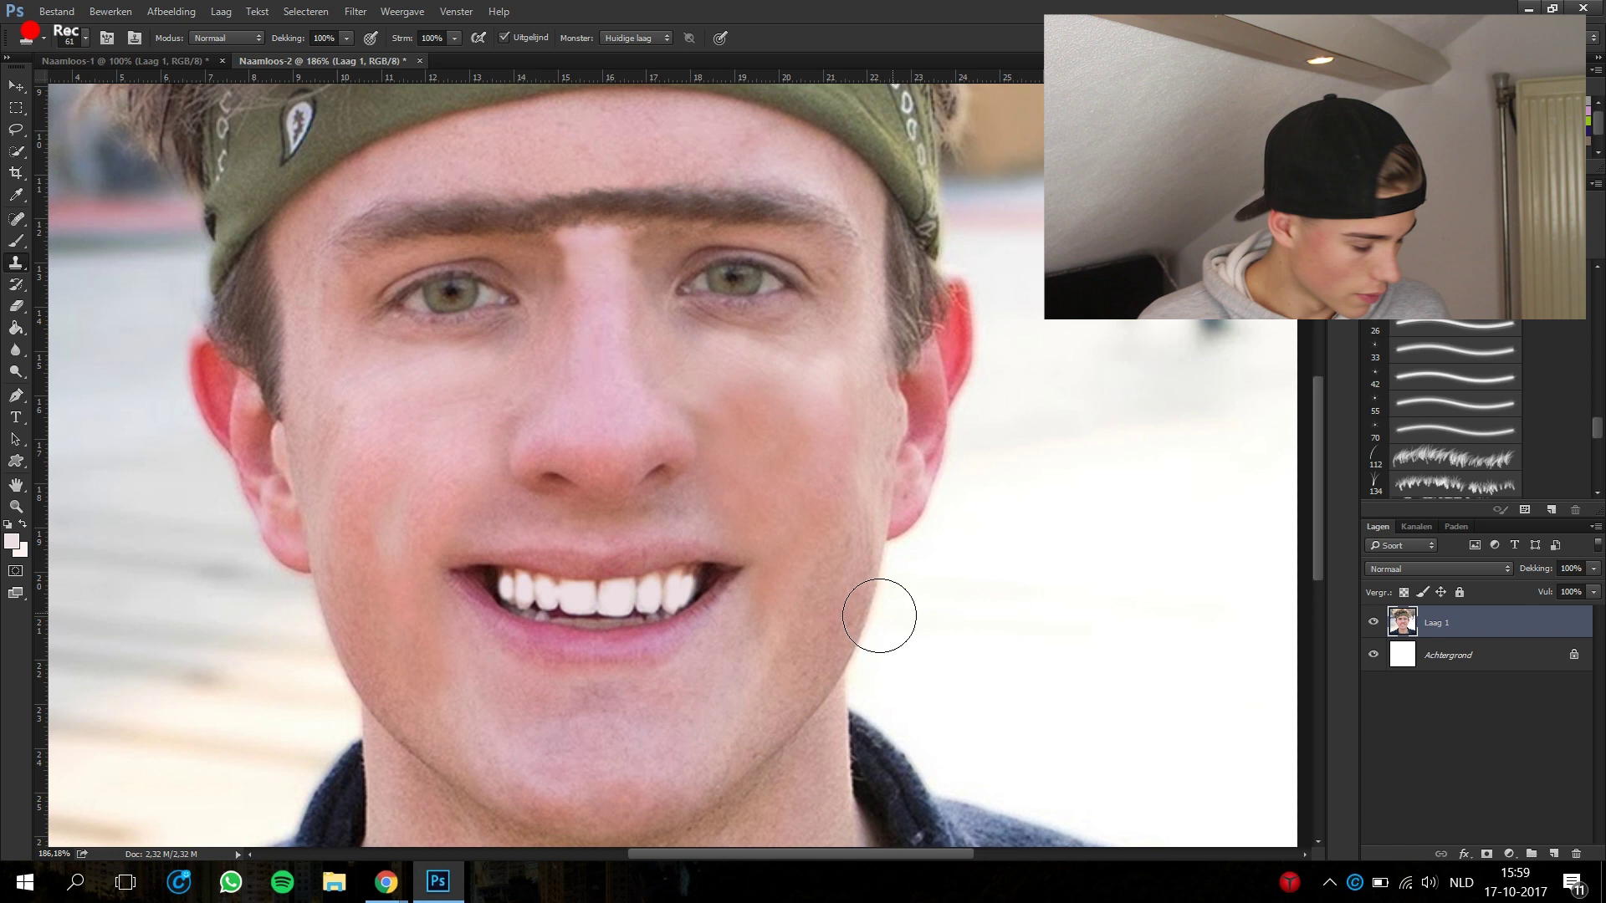
- Set a black foreground with speckled brush preset 66 and dab the right jaw
{"action": "left_click", "coordinate": [17, 545]}
{"action": "left_click", "coordinate": [817, 440]}
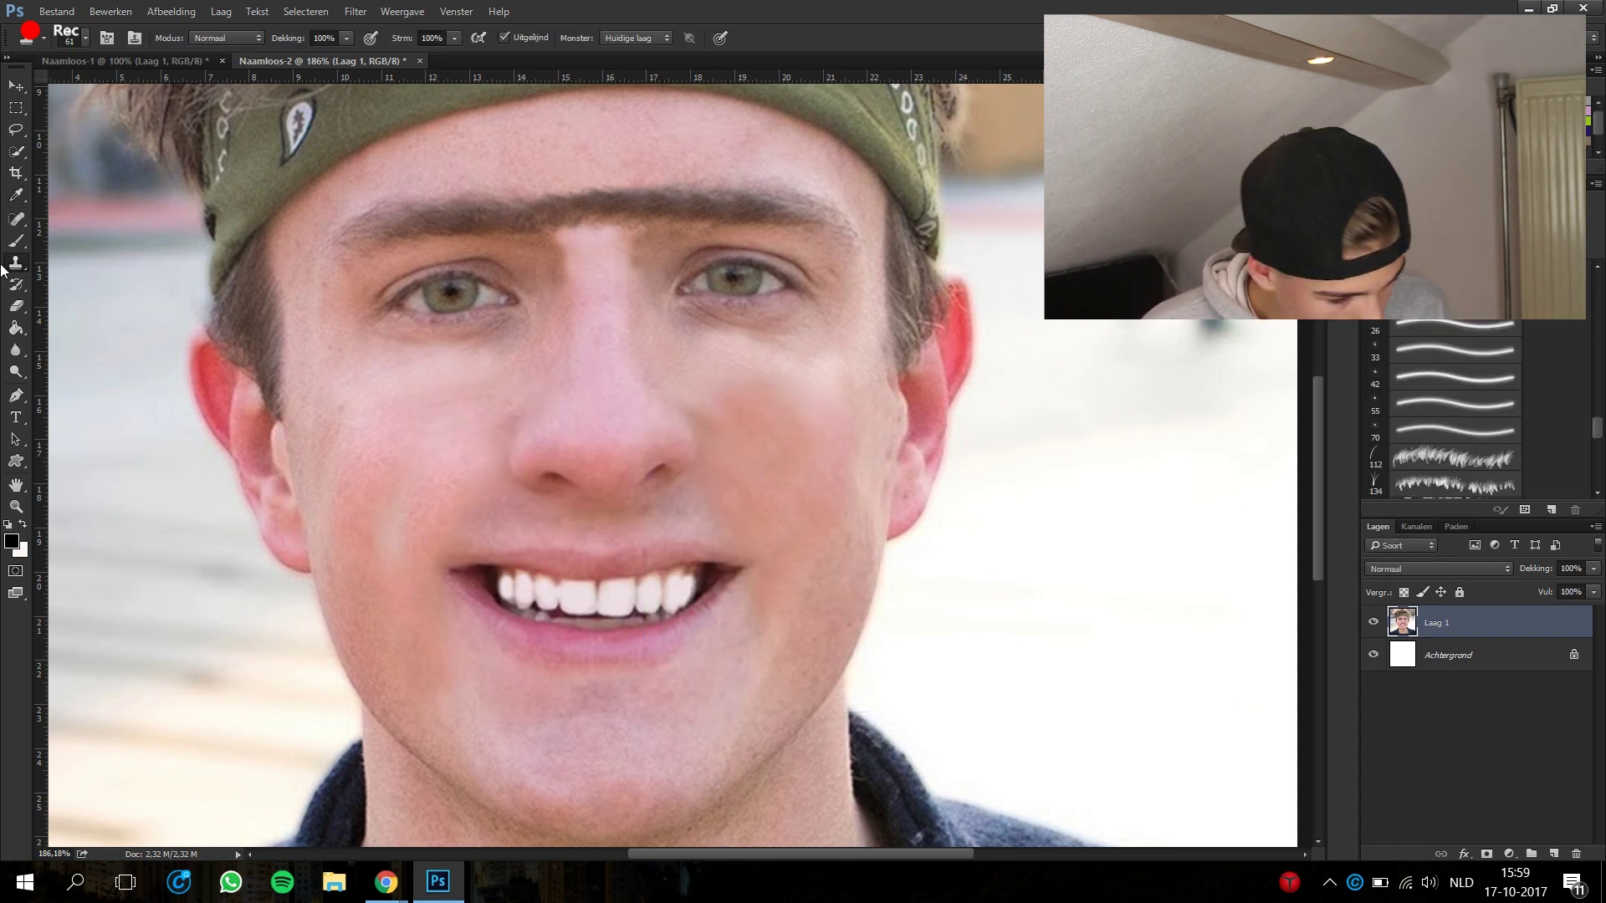
{"action": "left_click", "coordinate": [17, 241]}
{"action": "right_click", "coordinate": [805, 524]}
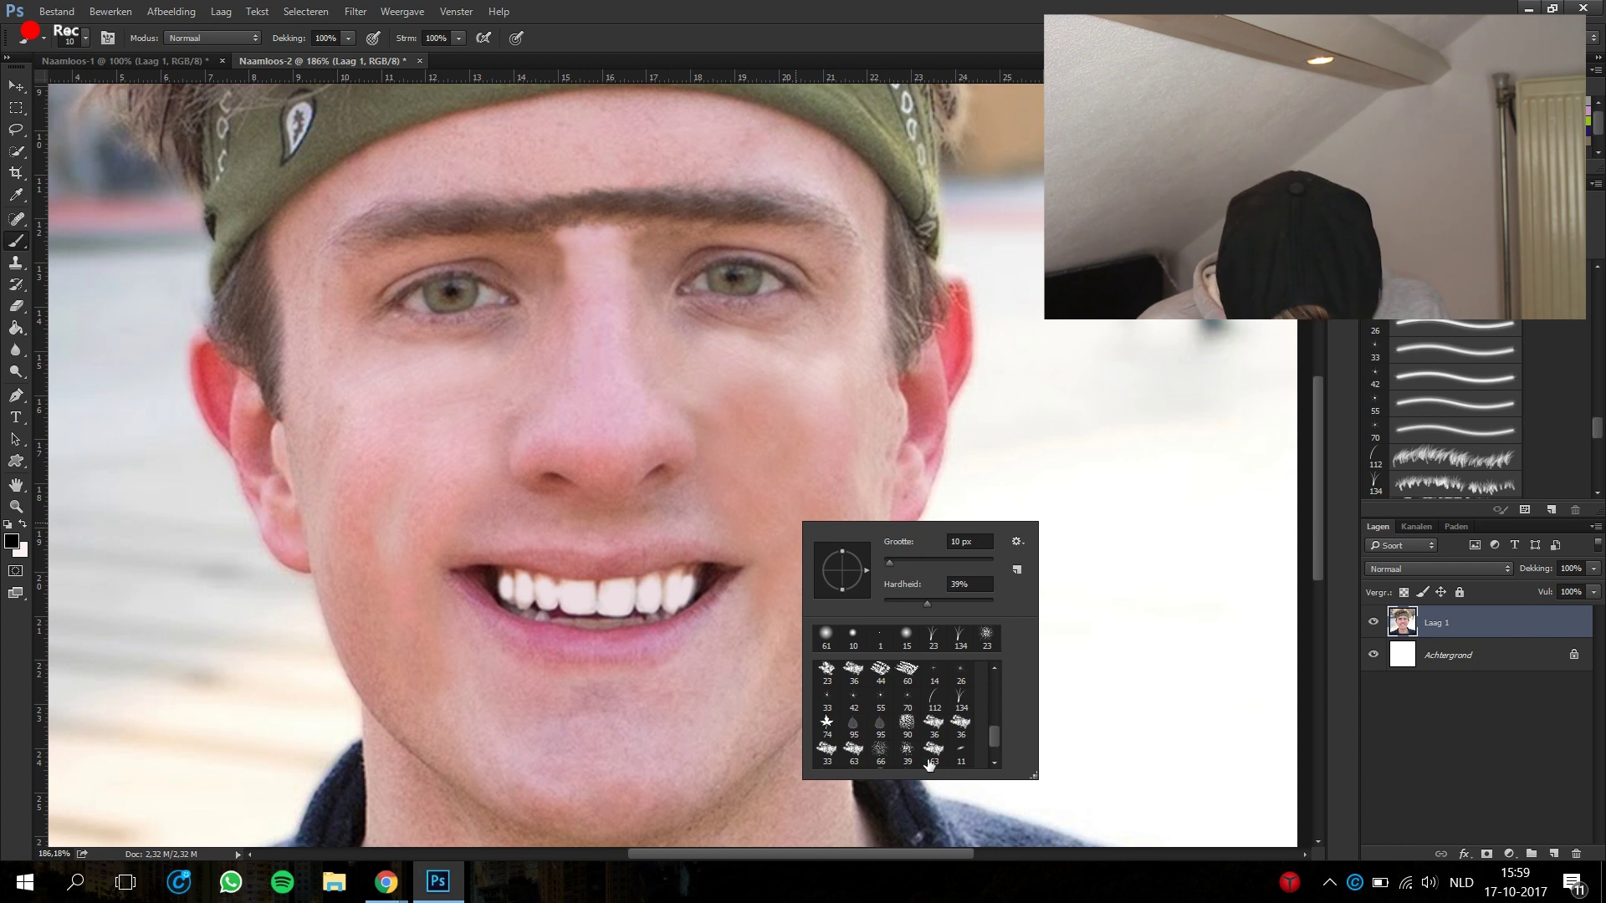
{"action": "left_click", "coordinate": [881, 752]}
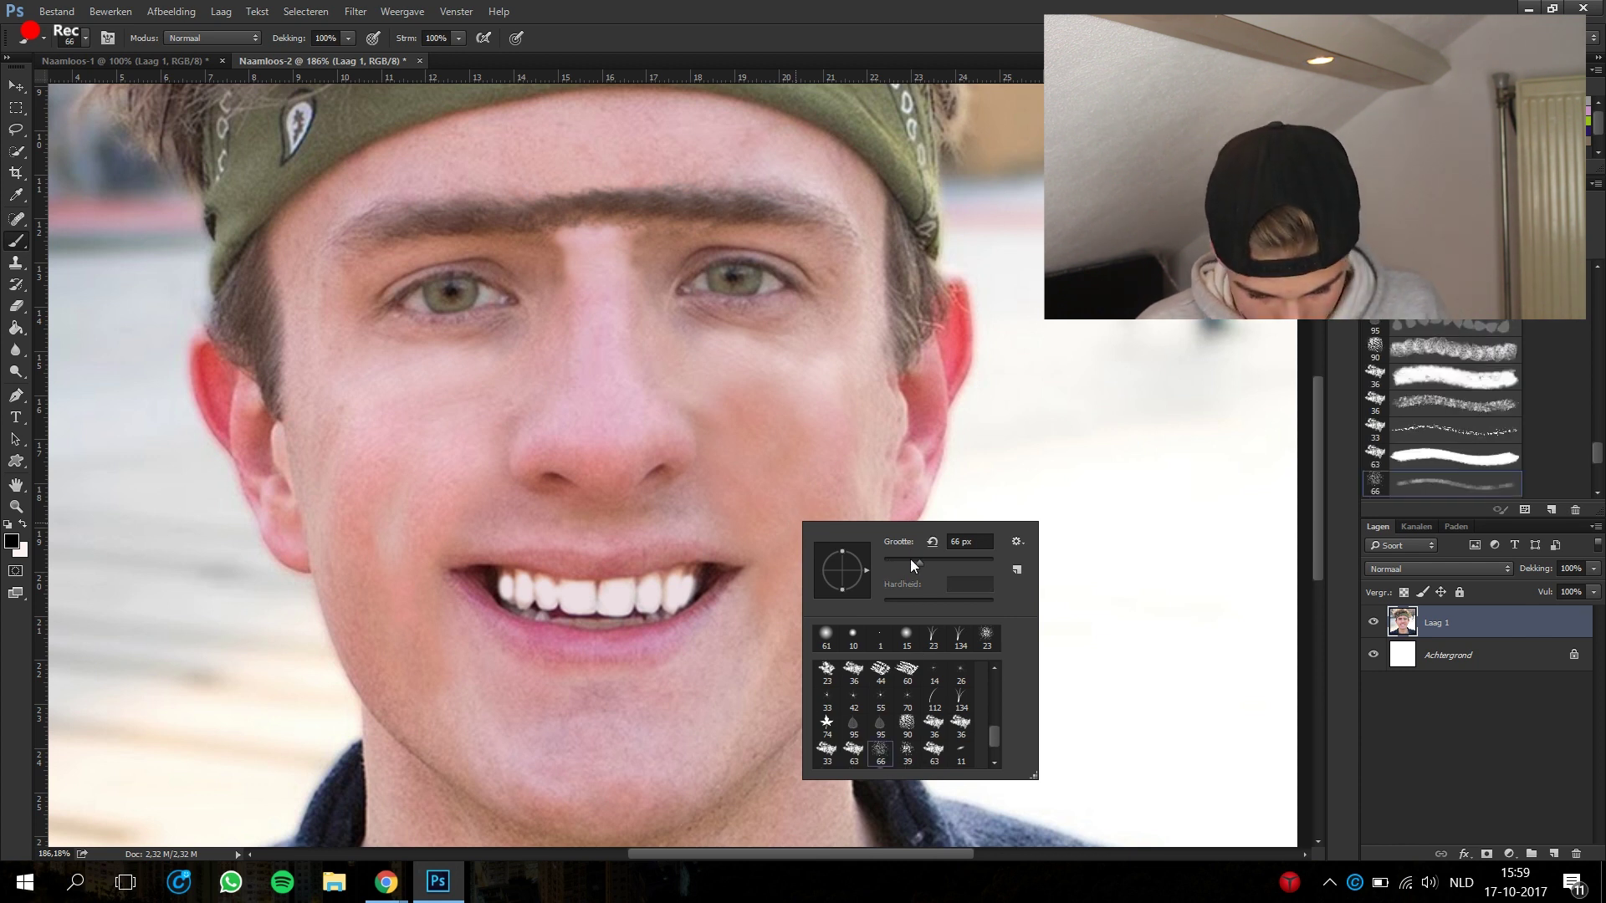
{"action": "left_click", "coordinate": [711, 687]}
{"action": "left_click", "coordinate": [778, 719]}
- Dab speckled stubble along the left chin
{"action": "right_click", "coordinate": [811, 631]}
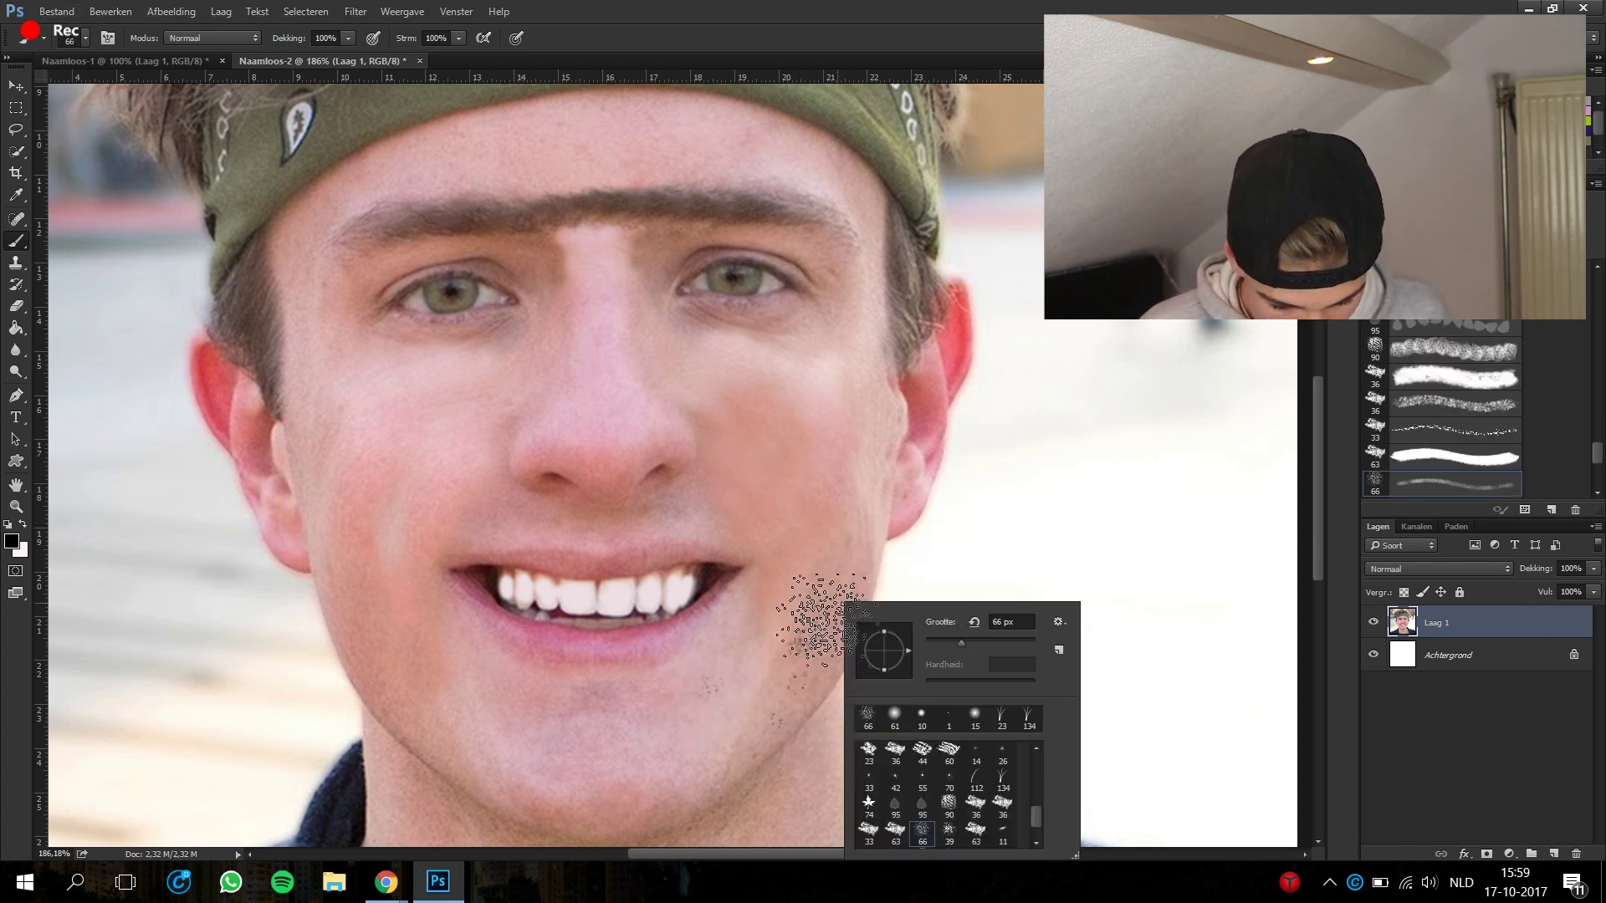
{"action": "key", "text": "Escape"}
{"action": "left_click", "coordinate": [347, 639]}
{"action": "left_click", "coordinate": [389, 669]}
{"action": "left_click", "coordinate": [418, 709]}
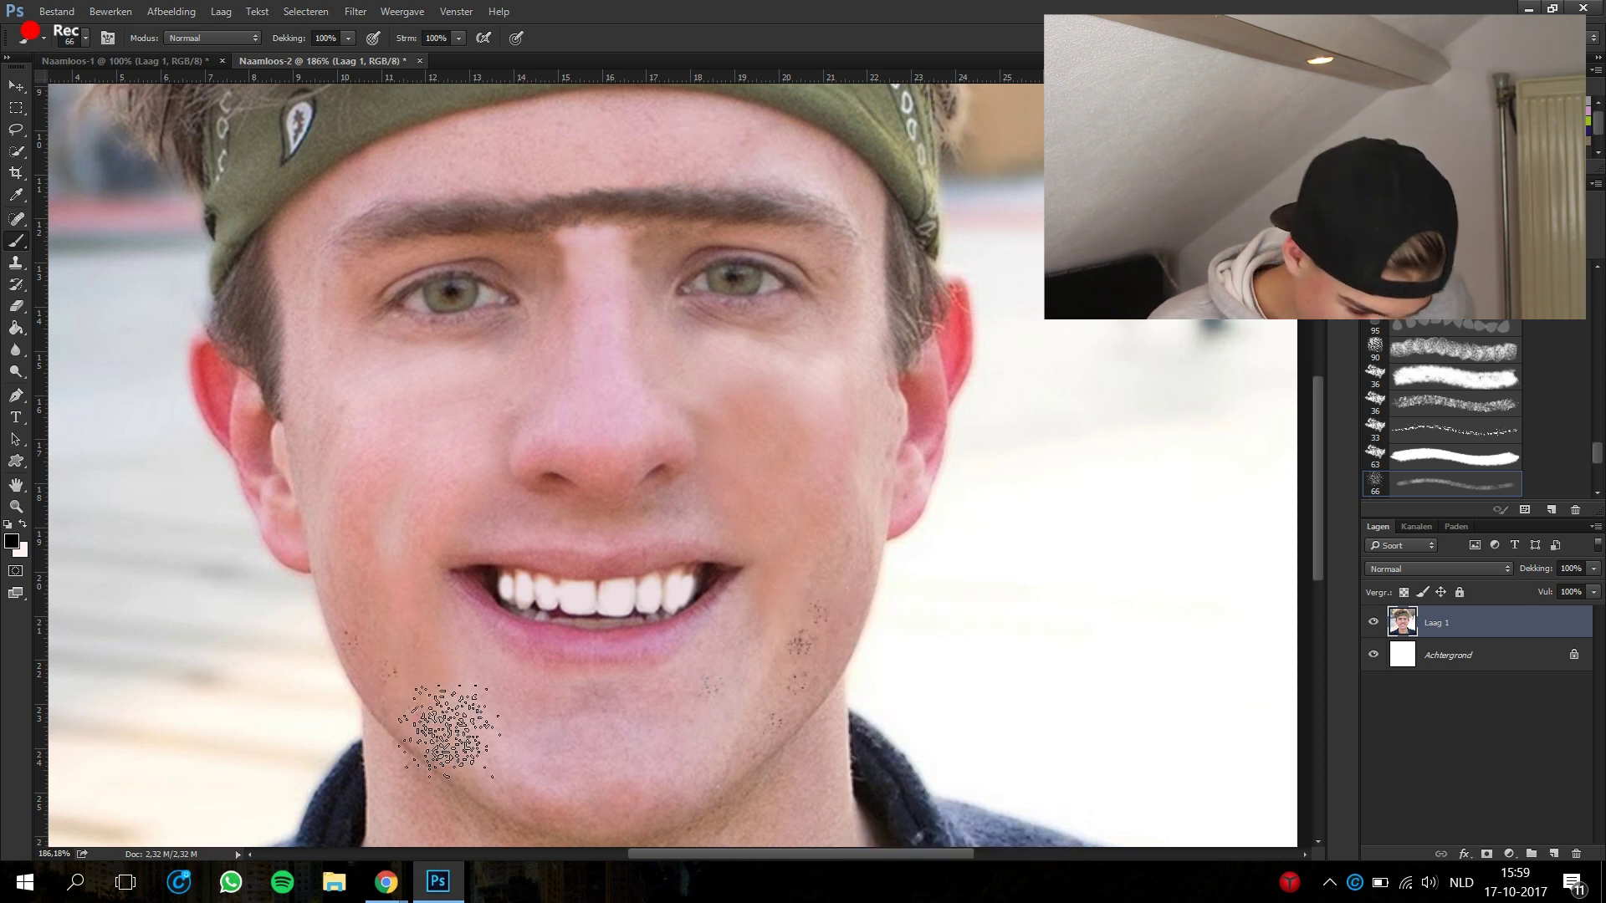
{"action": "left_click", "coordinate": [455, 730]}
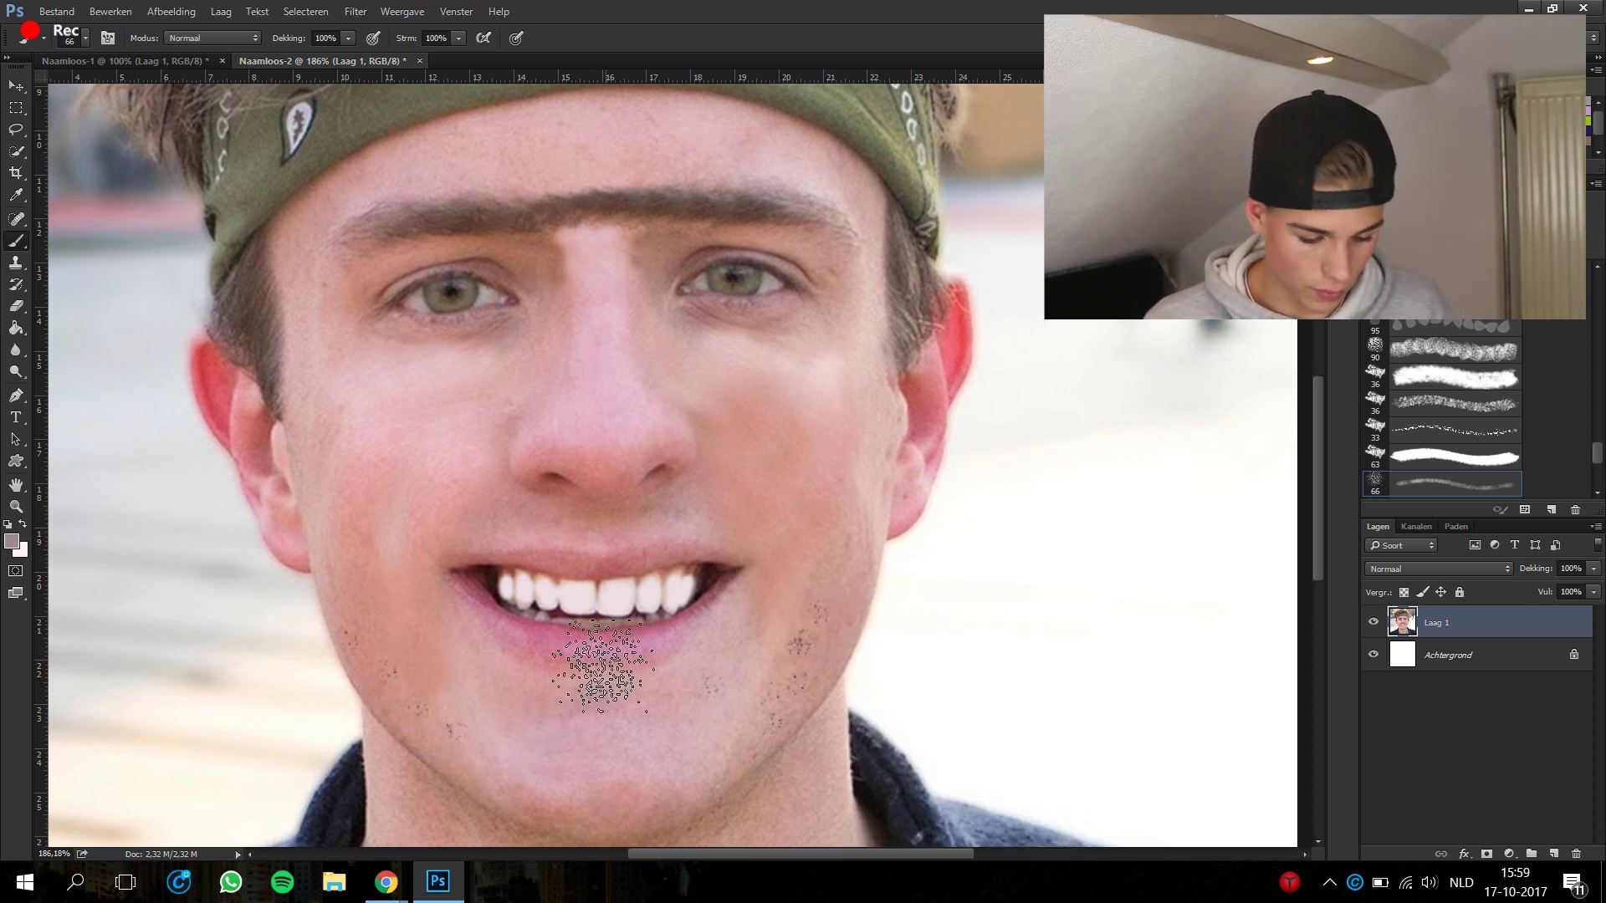
- Switch the foreground to grey and brush stubble over upper lip, jaw and chin
{"action": "left_click", "coordinate": [13, 542]}
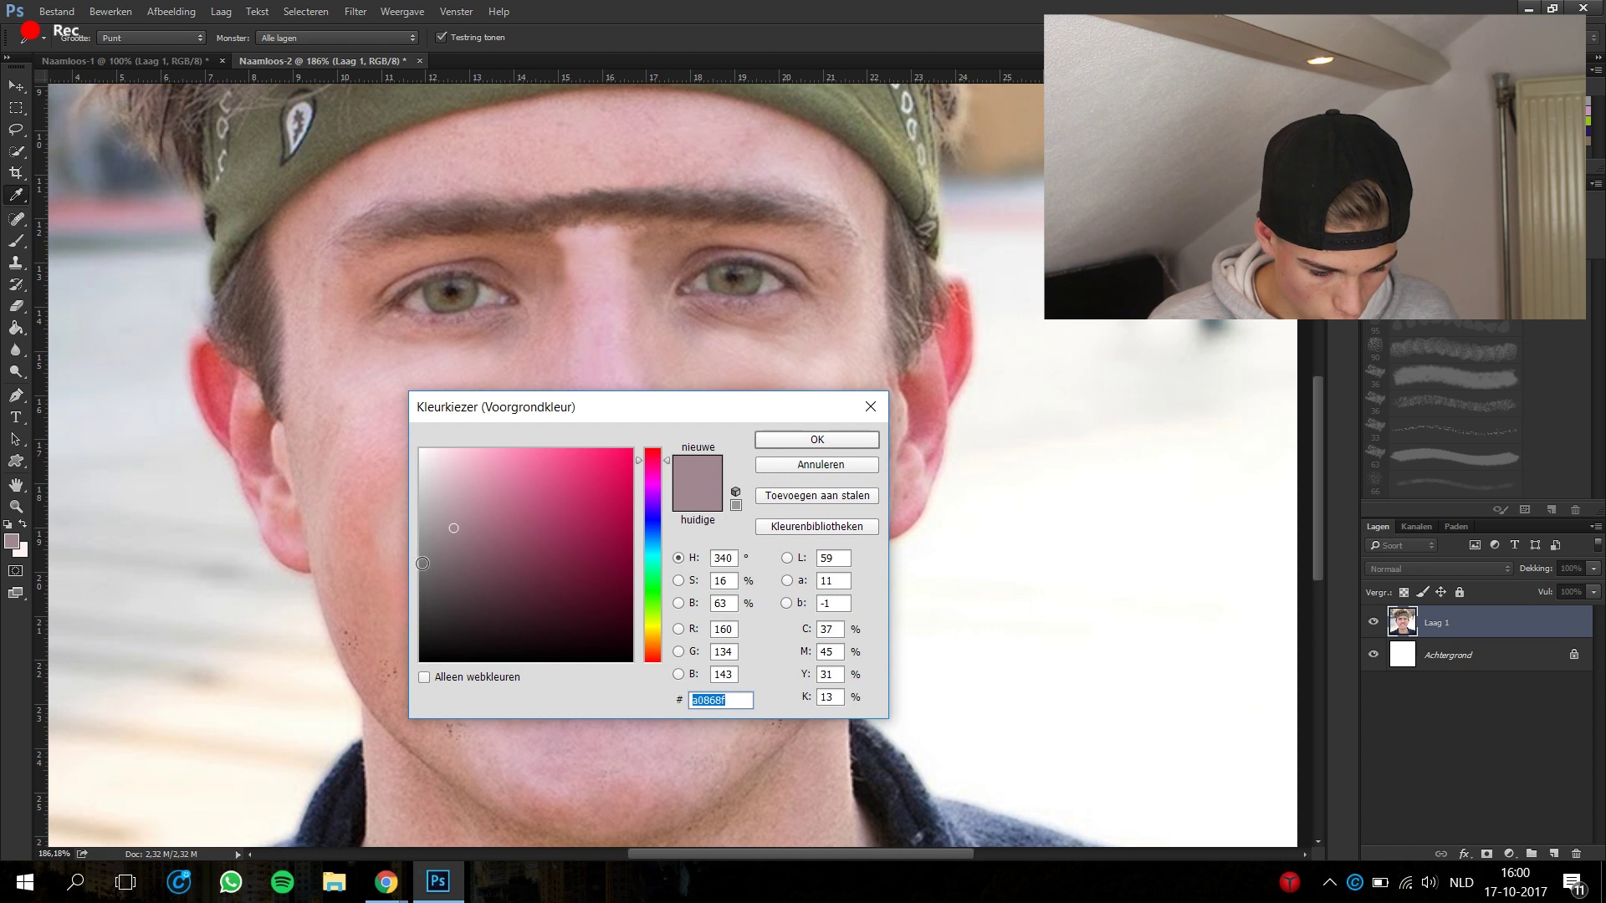
{"action": "key", "text": "Return"}
{"action": "scroll", "coordinate": [412, 584], "scroll_direction": "down", "scroll_amount": 2, "text": "alt"}
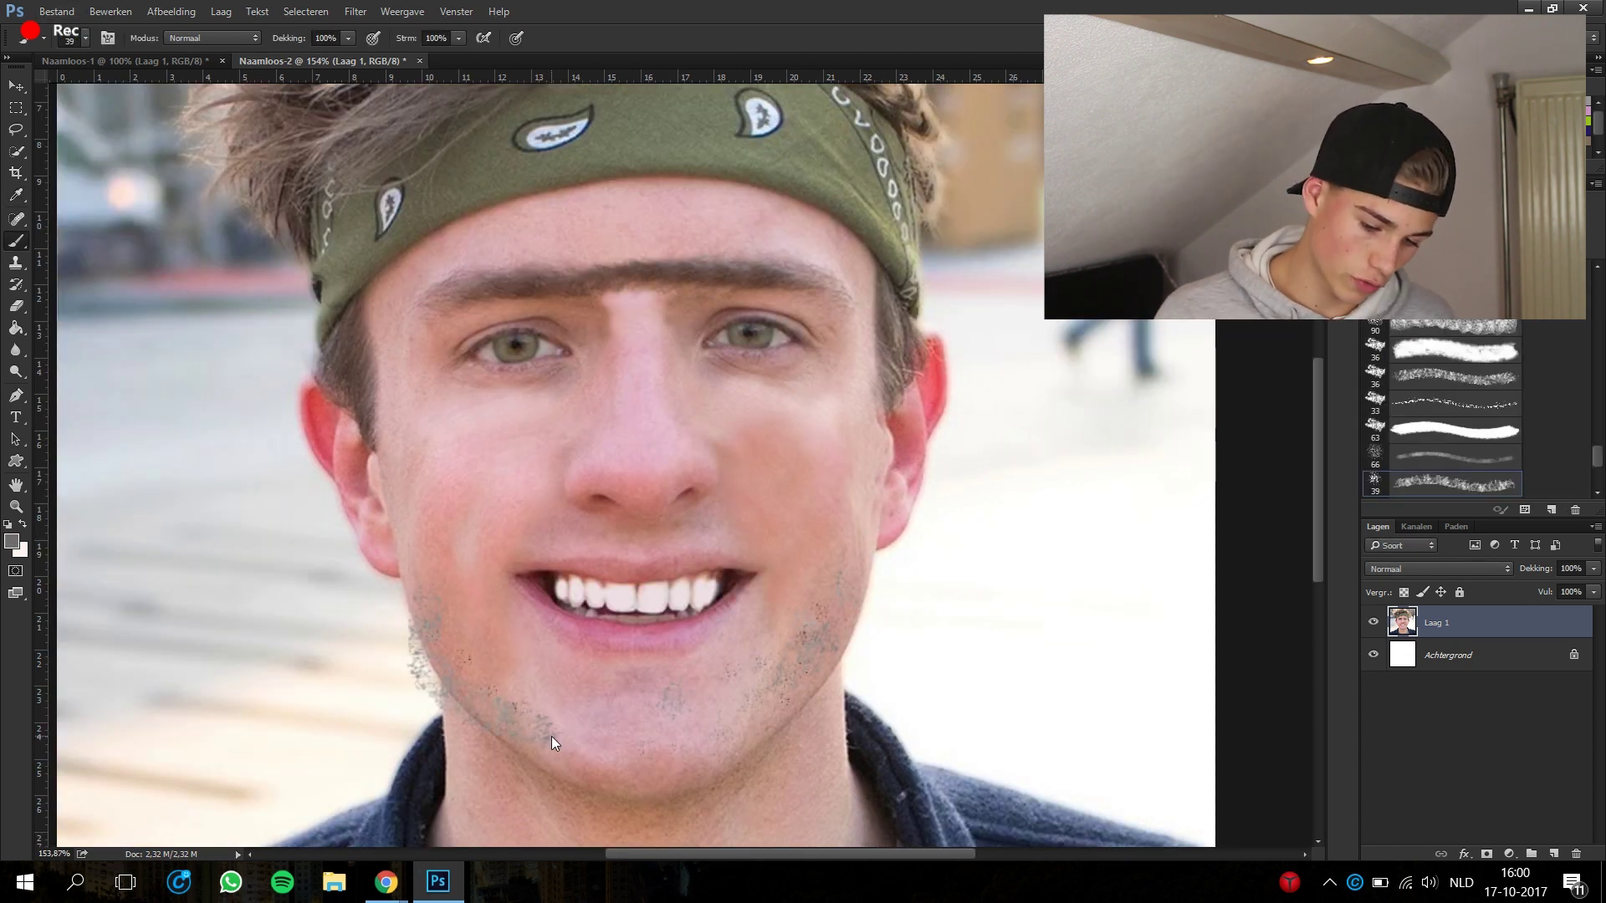
{"action": "left_click_drag", "start_coordinate": [412, 556], "coordinate": [741, 696]}
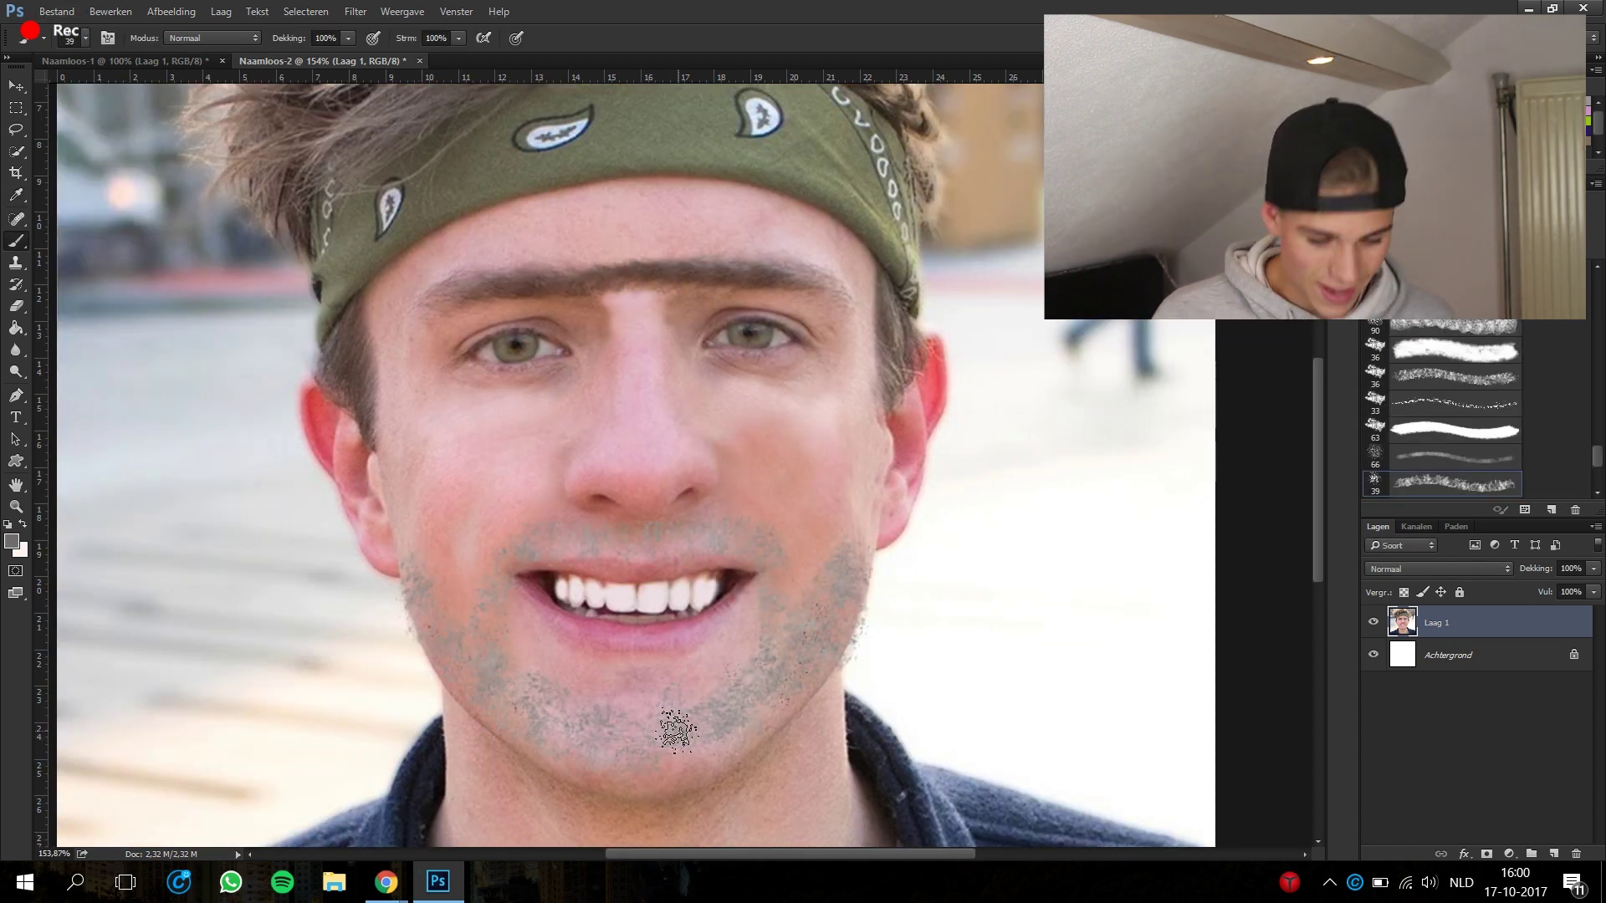
{"action": "scroll", "coordinate": [755, 669], "scroll_direction": "down", "scroll_amount": 1, "text": "alt"}
{"action": "scroll", "coordinate": [753, 669], "scroll_direction": "down", "scroll_amount": 2, "text": "alt"}
{"action": "scroll", "coordinate": [753, 670], "scroll_direction": "up", "scroll_amount": 2, "text": "alt"}
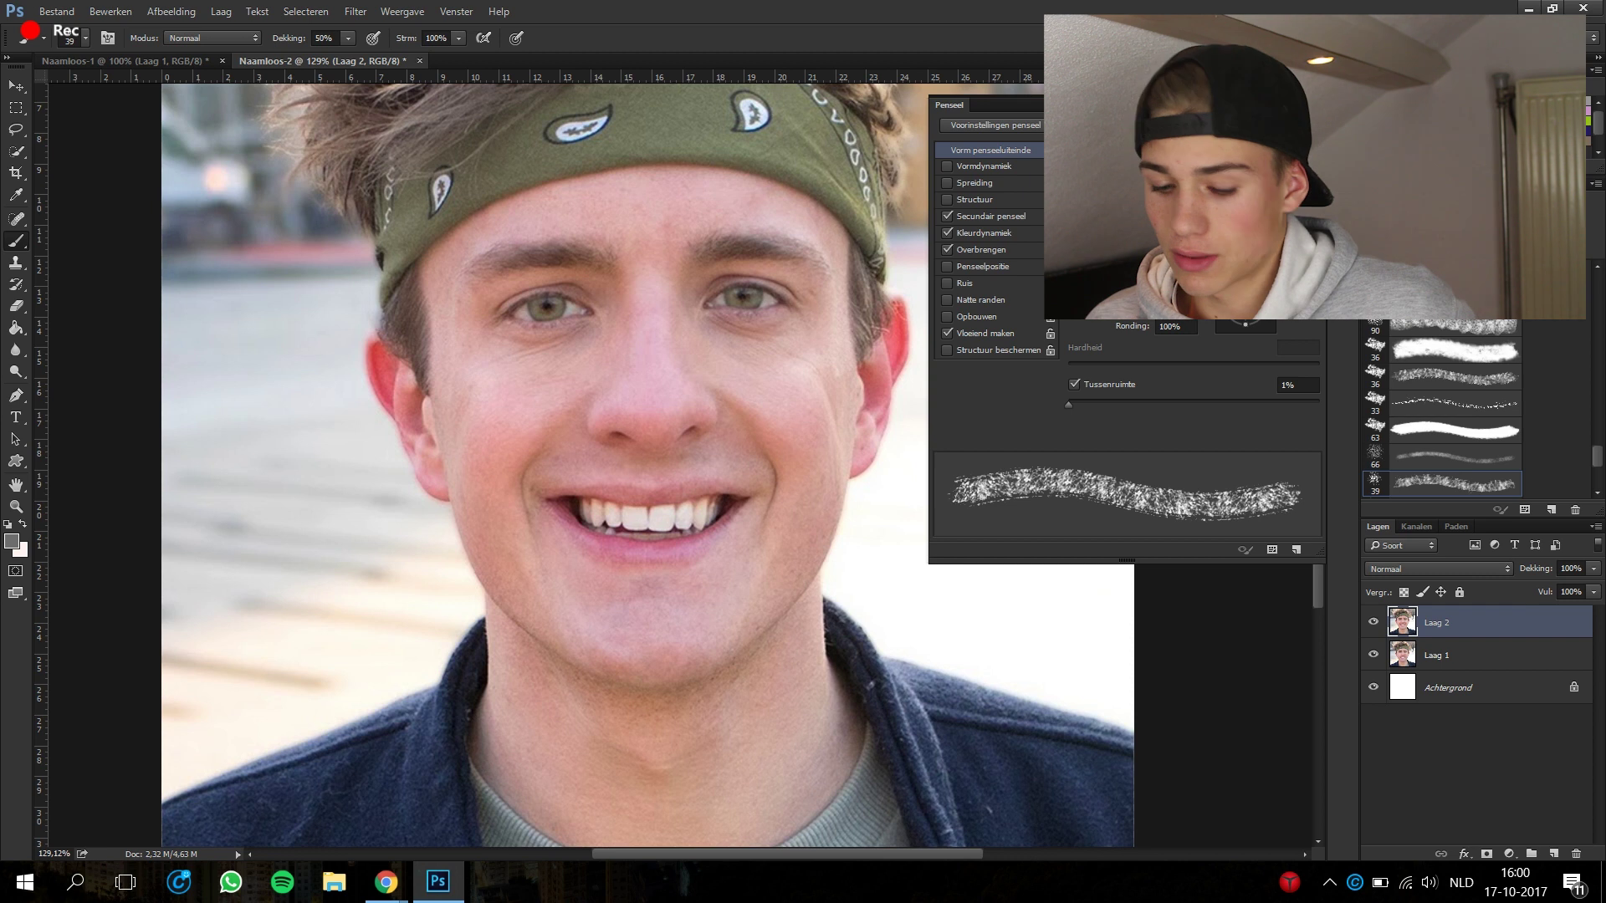
- Close the brush settings panel with F5
{"action": "key", "text": "F5"}
{"action": "left_click", "coordinate": [1373, 623]}
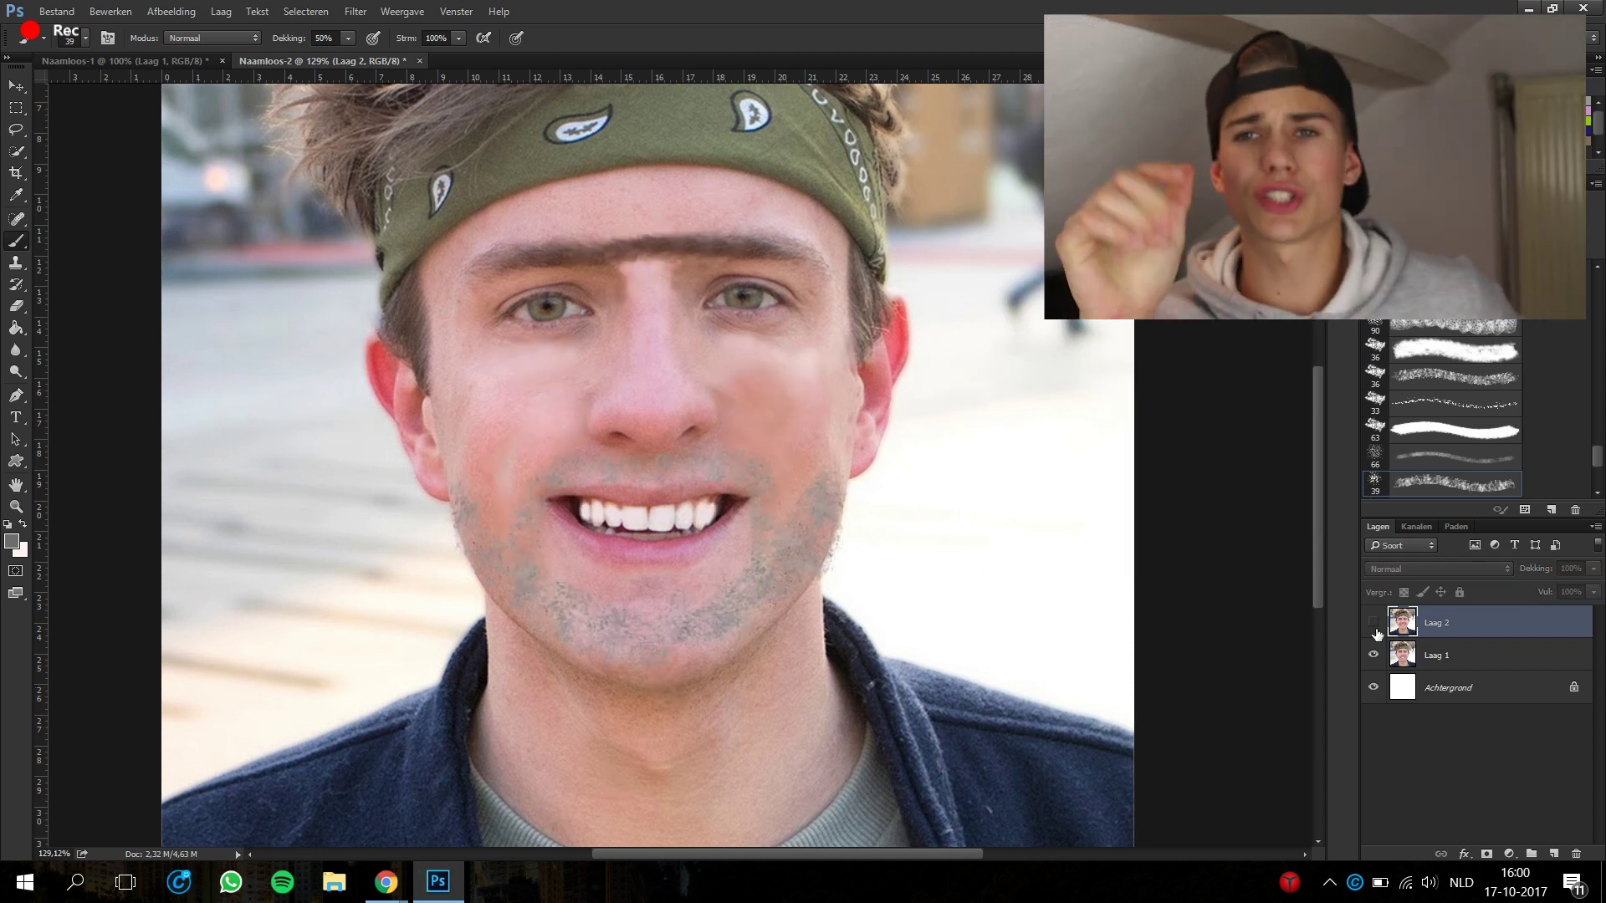